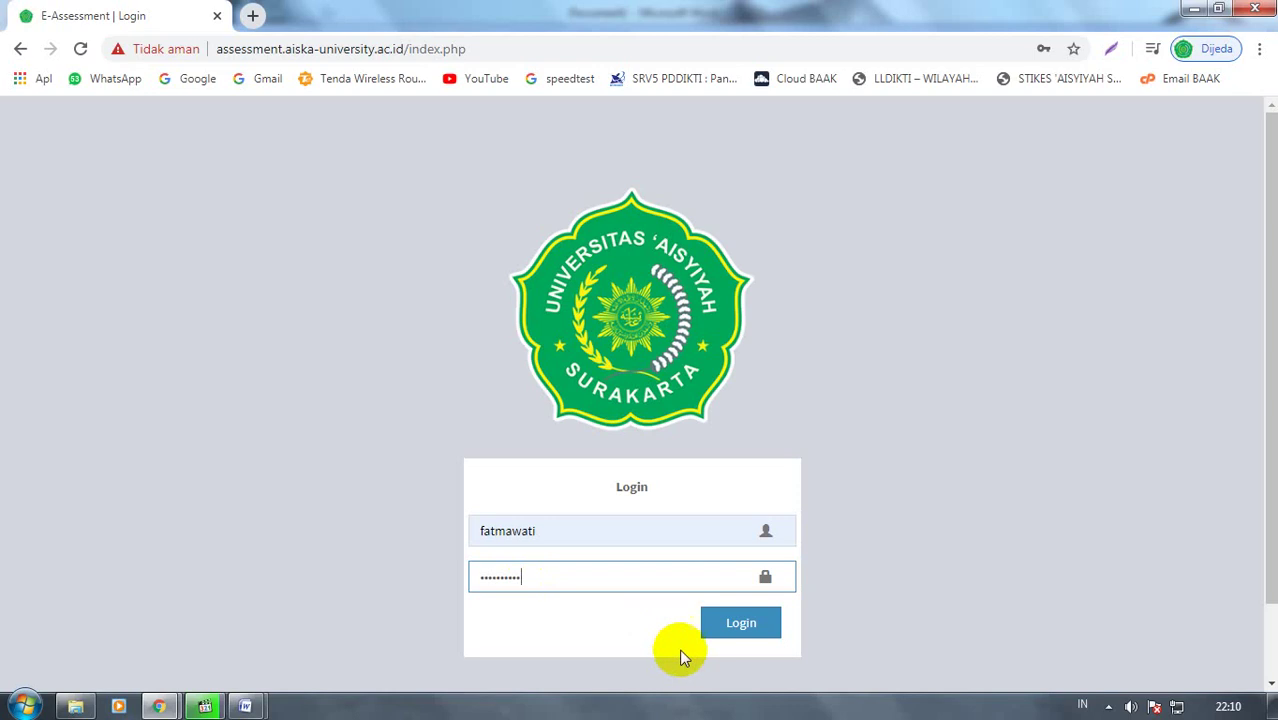
Log in to the E-Assessment site and open the Data UTS exam list
left_click(732, 634)
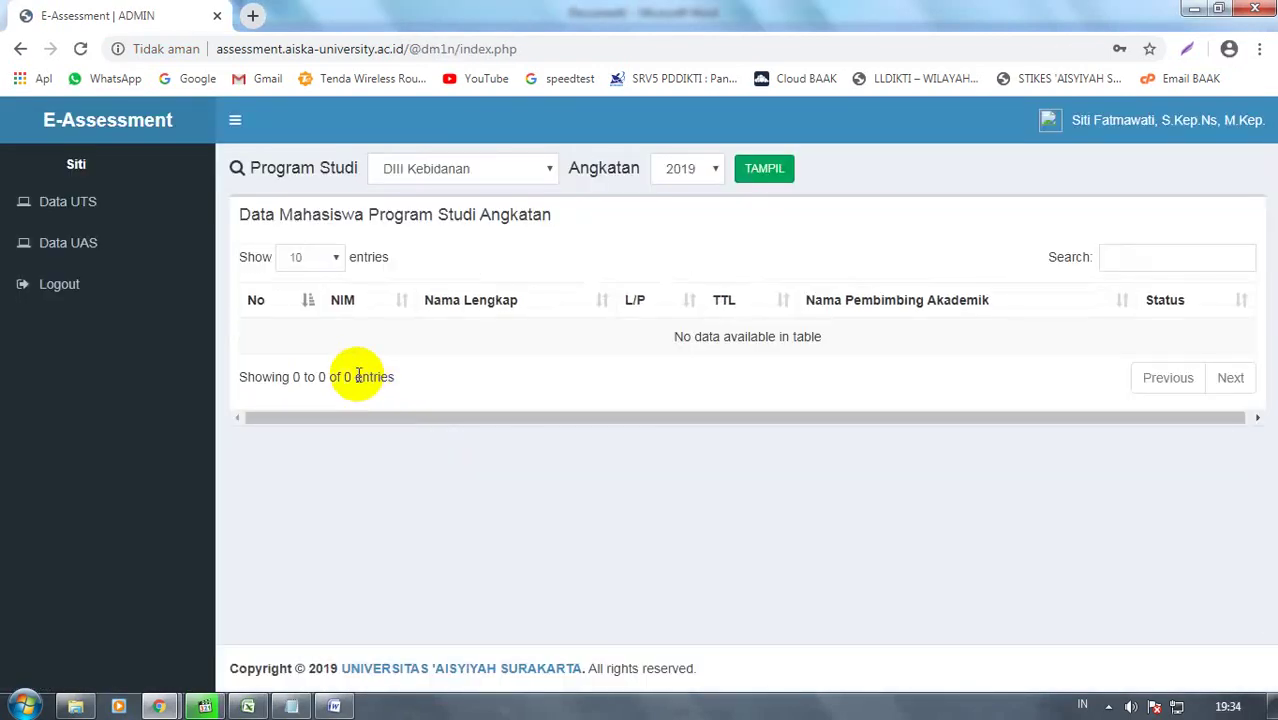
left_click(112, 213)
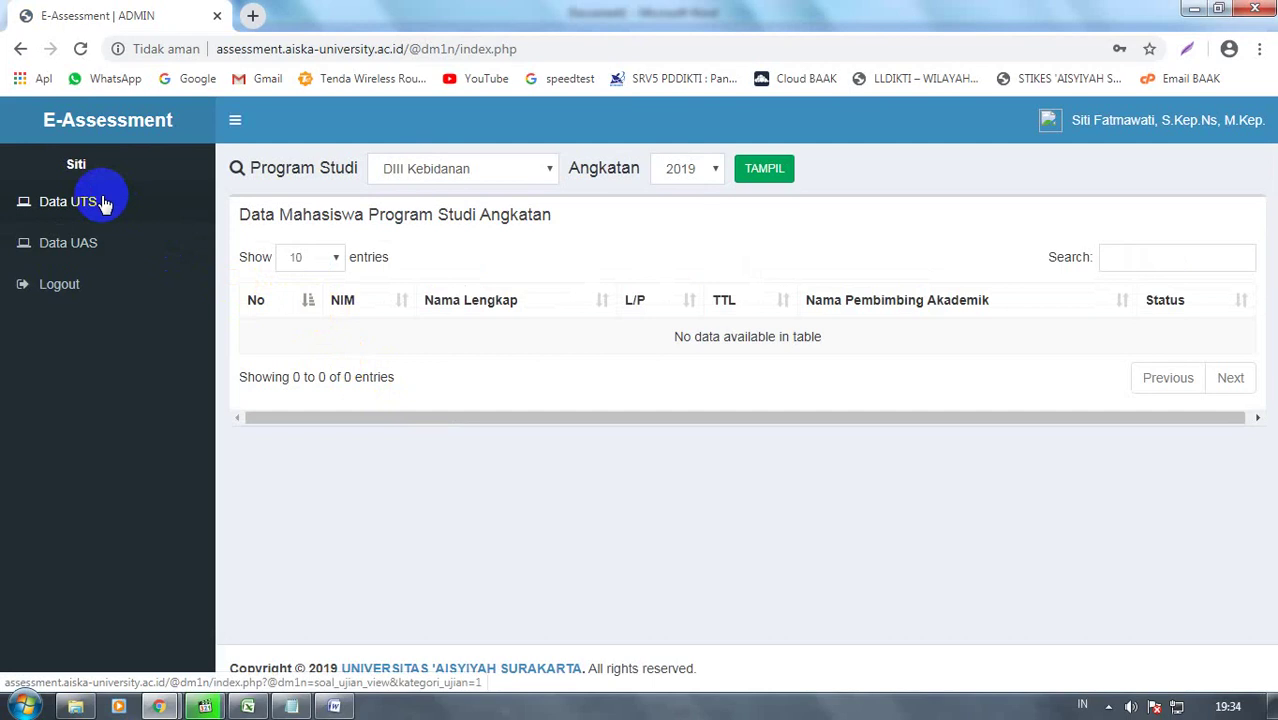
left_click(103, 203)
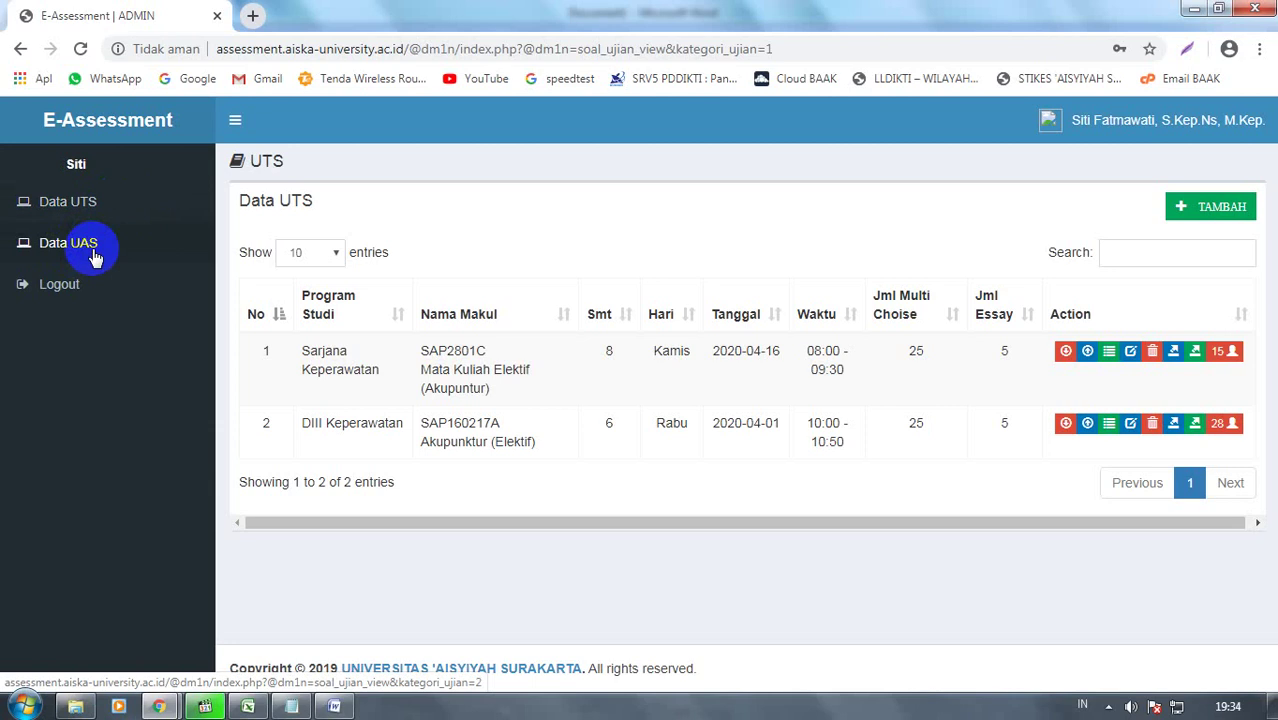
left_click(82, 203)
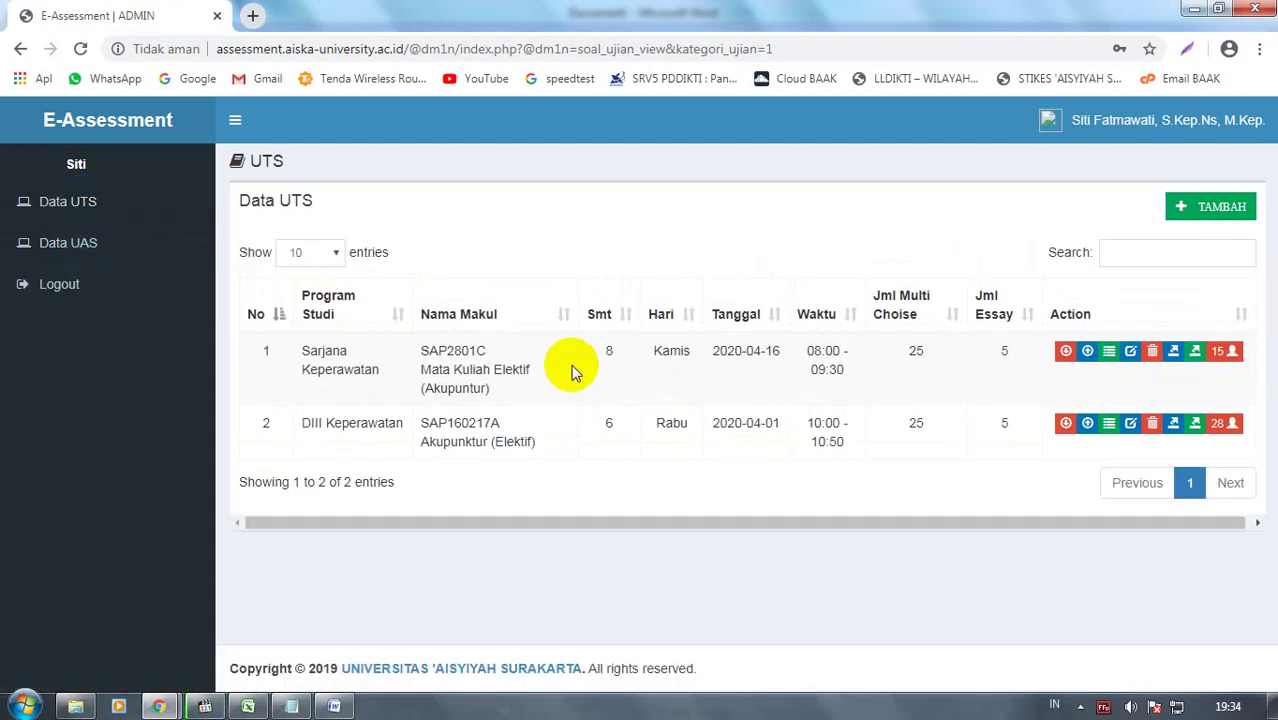
Review the list of steps in the Word document and return to the E-Assessment admin window
left_click(334, 706)
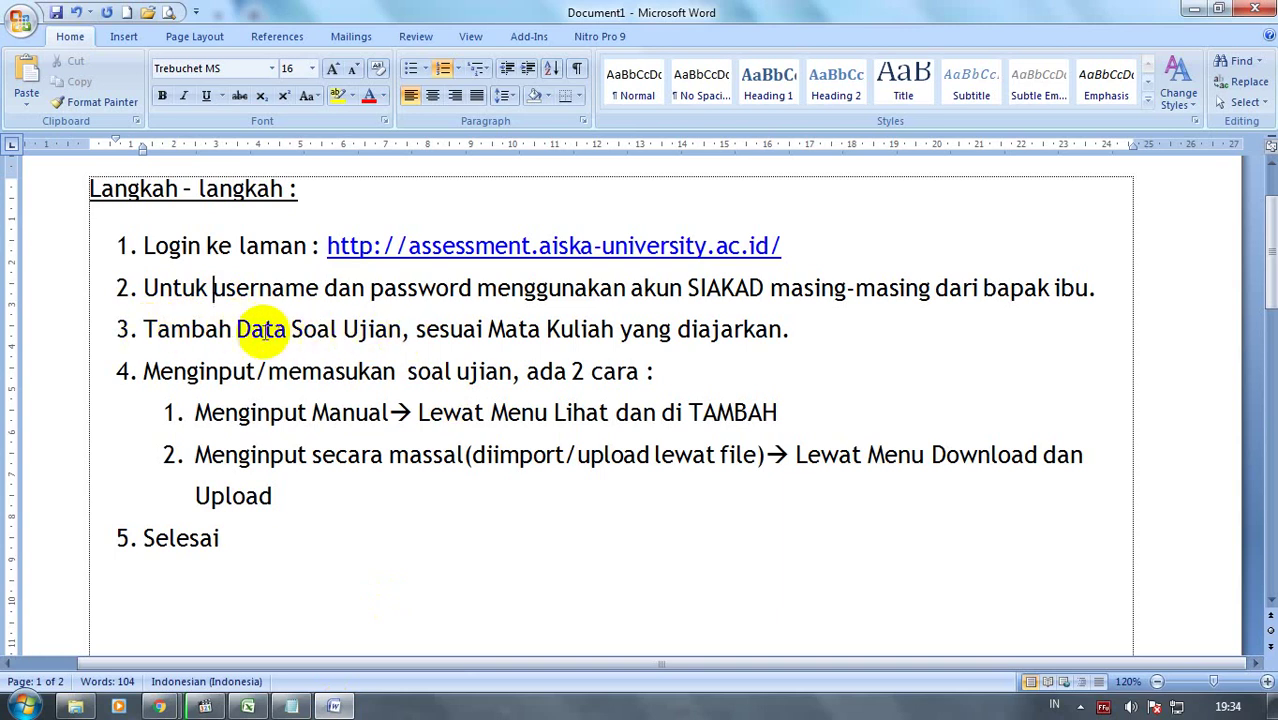
left_click(158, 707)
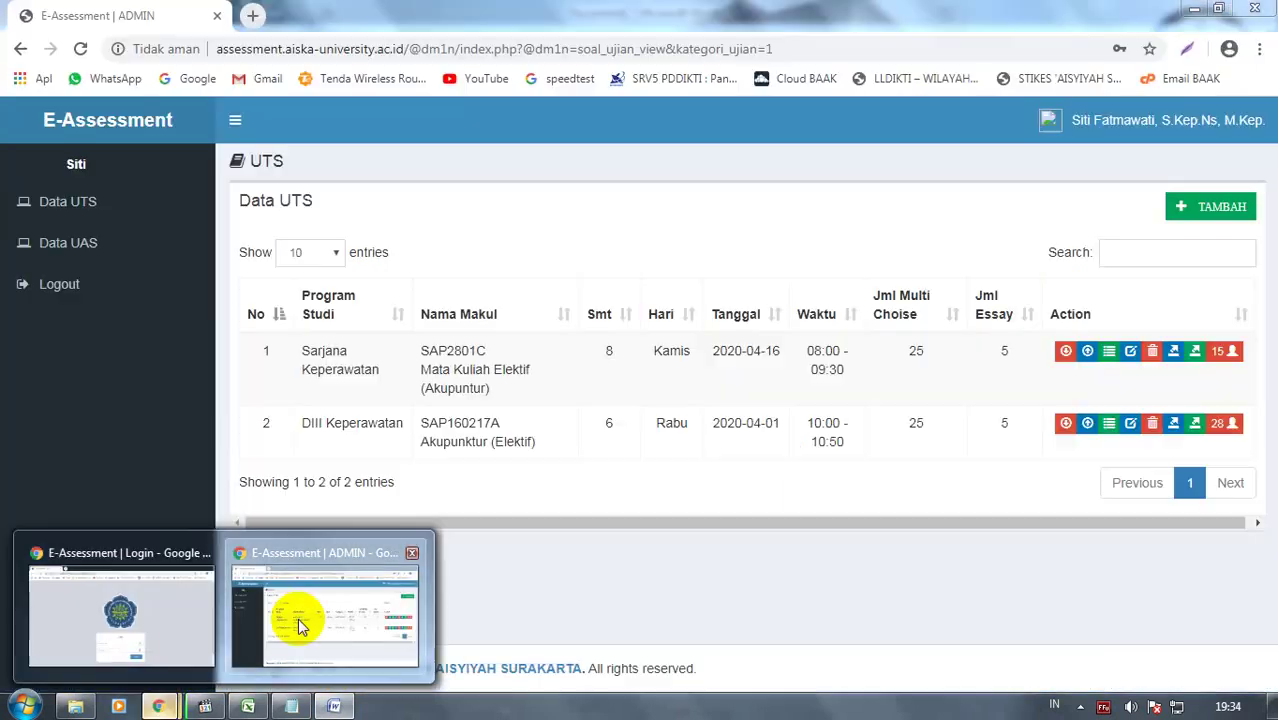
left_click(298, 618)
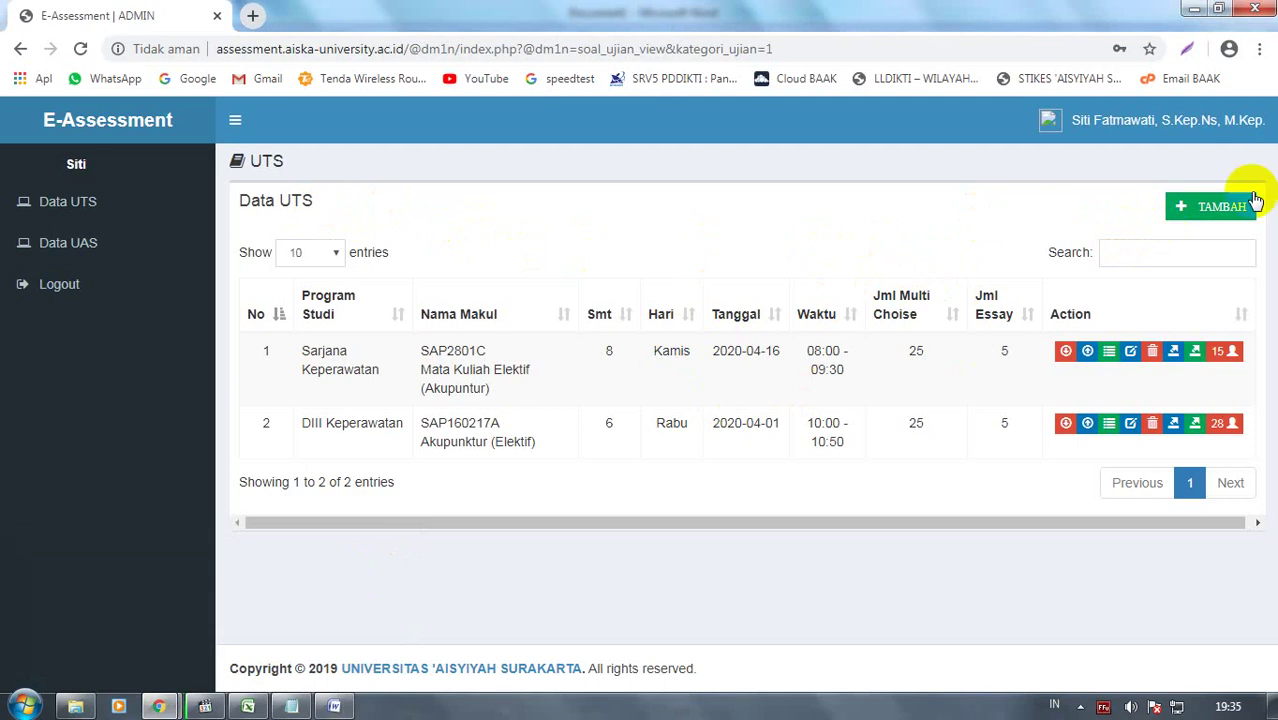
left_click(1220, 210)
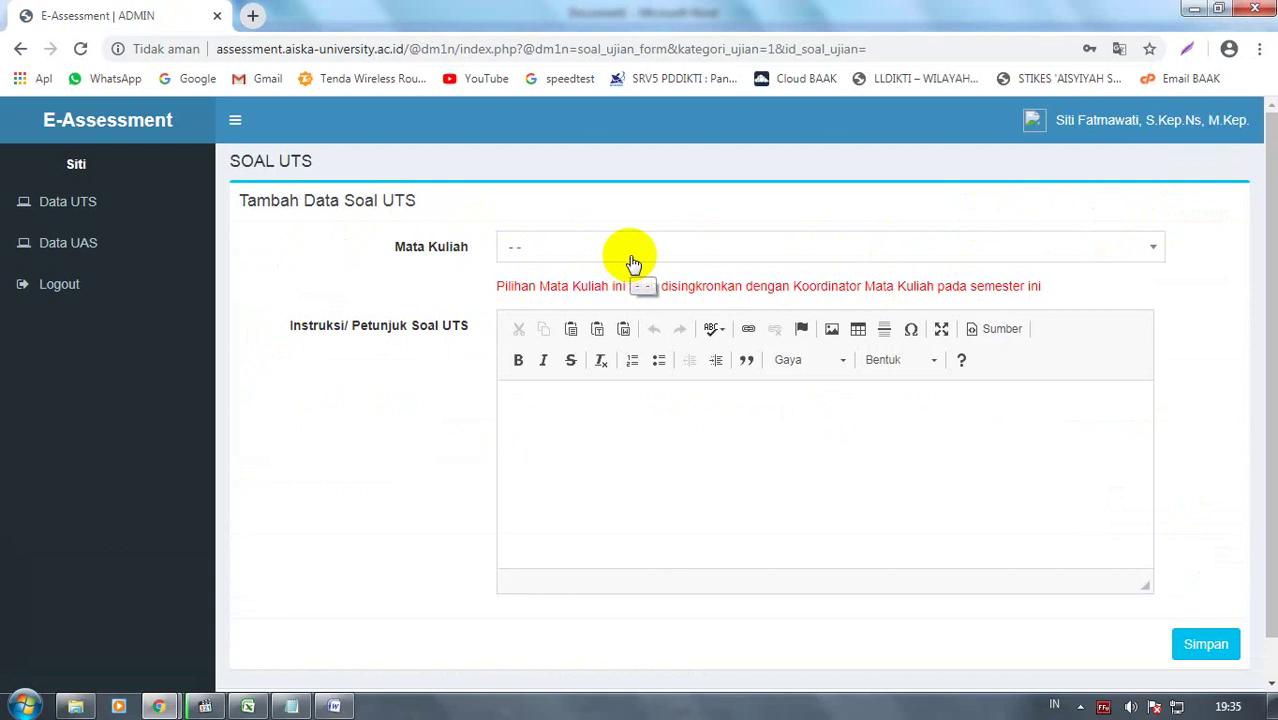
left_click(633, 252)
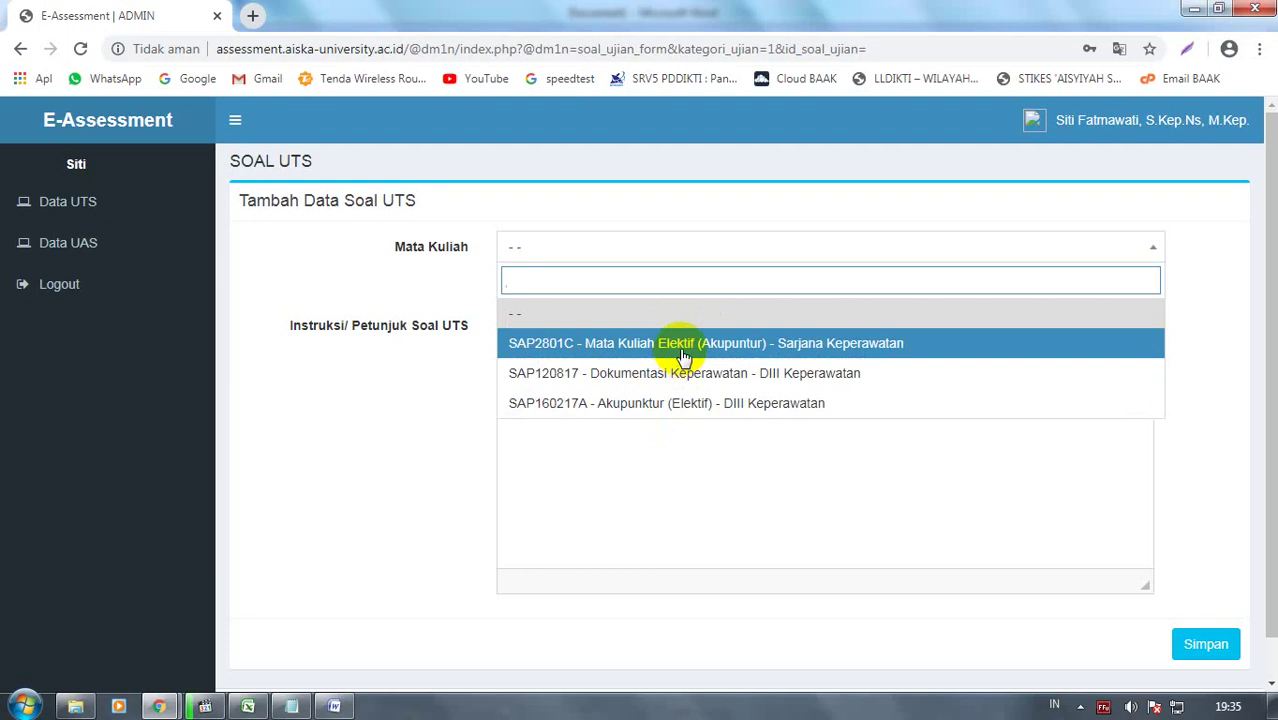
left_click(90, 204)
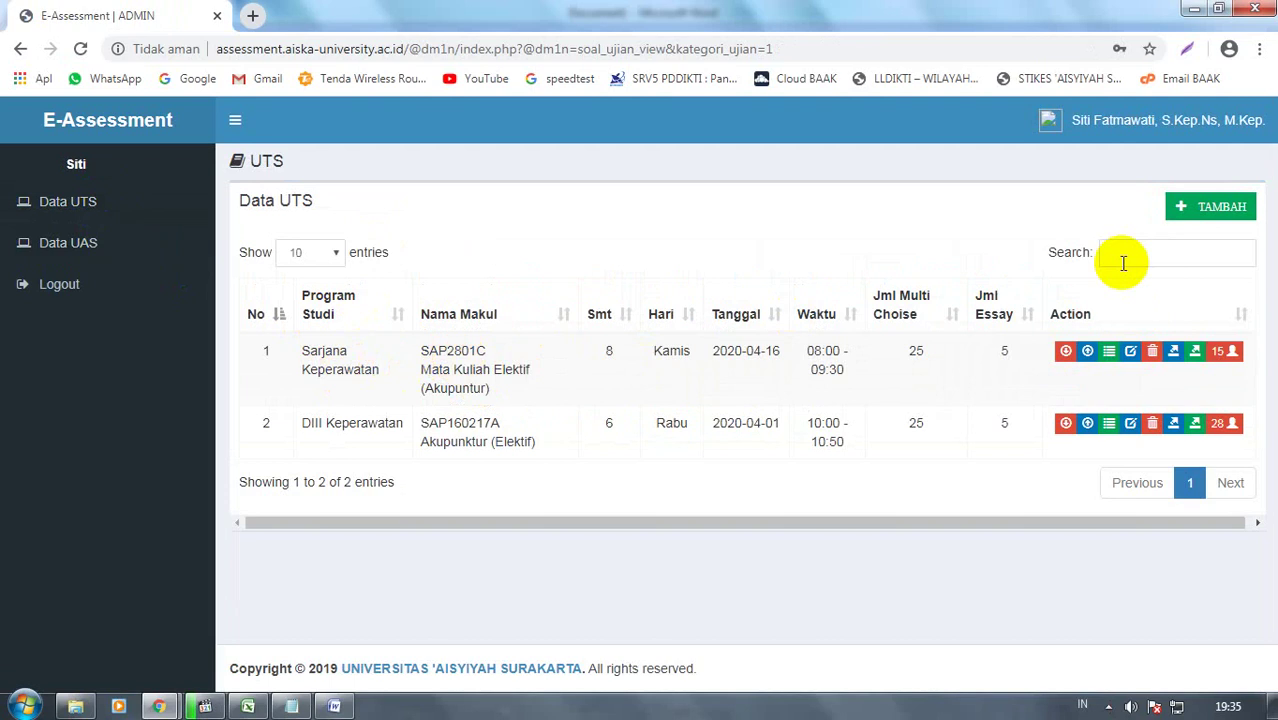
Start a new UTS exam entry and select the course SAP120817 - Dokumentasi Keperawatan - DIII Keperawatan
left_click(1207, 208)
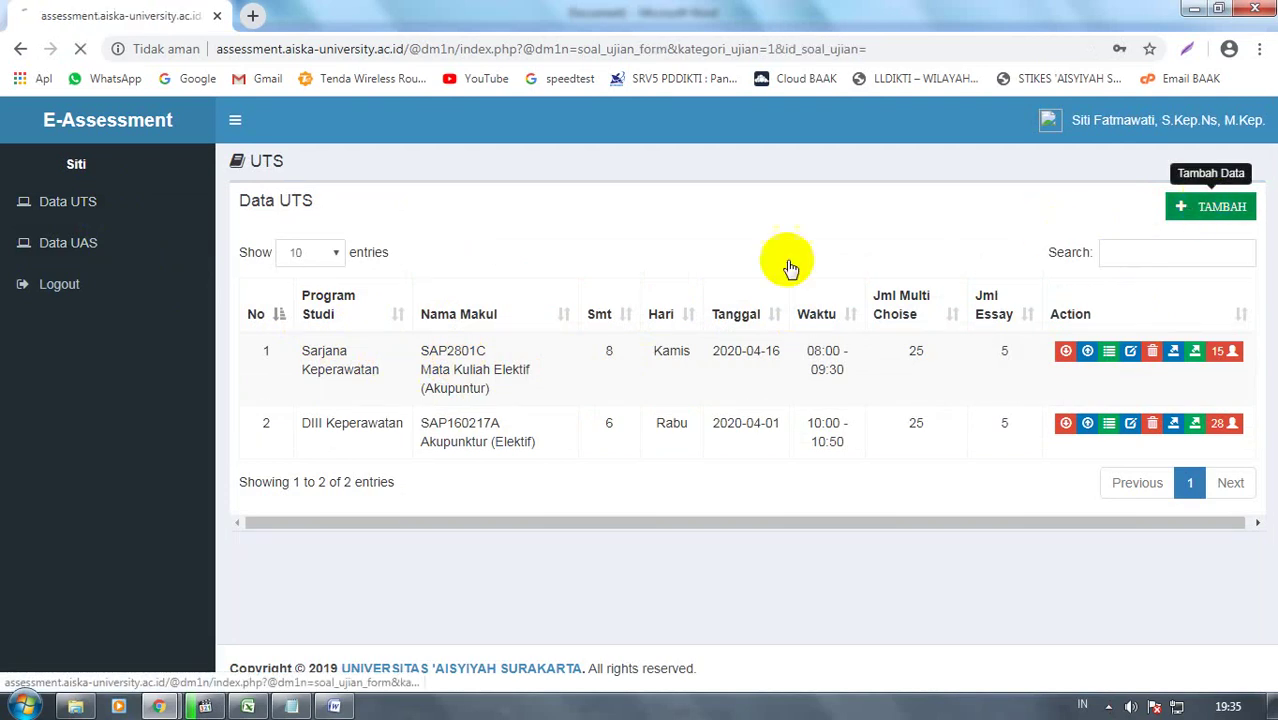
left_click(642, 250)
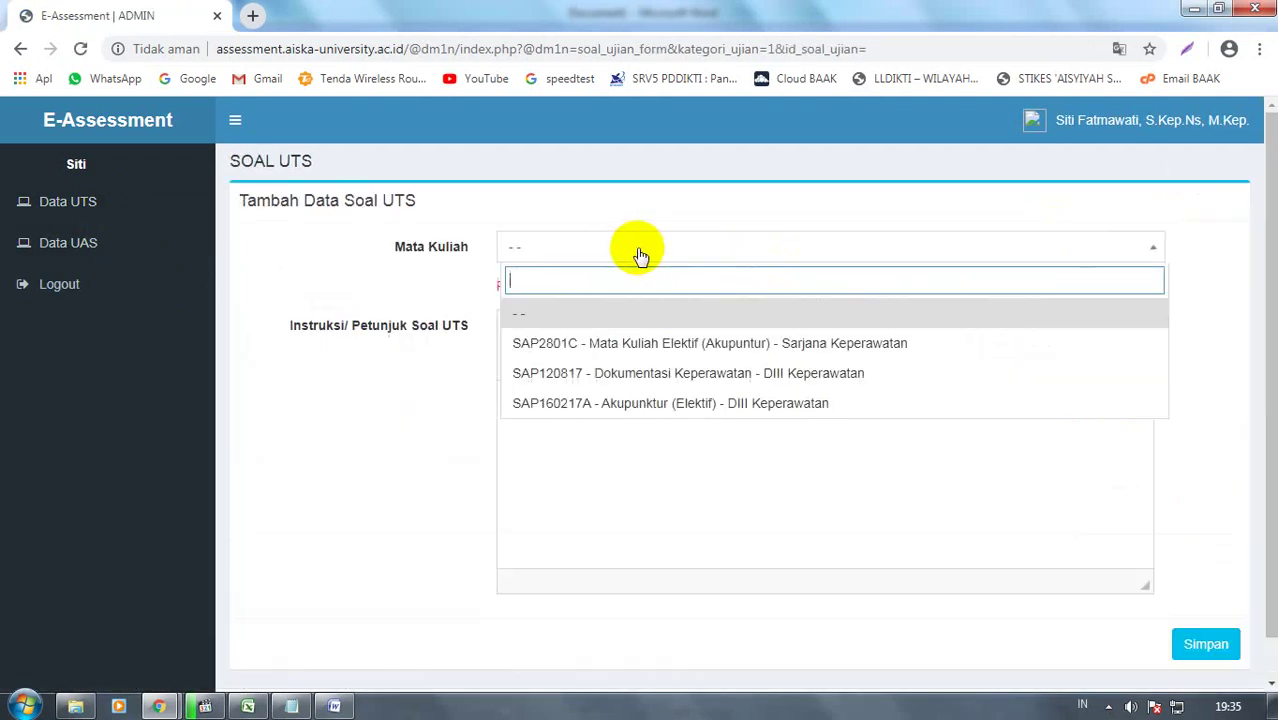
left_click(626, 372)
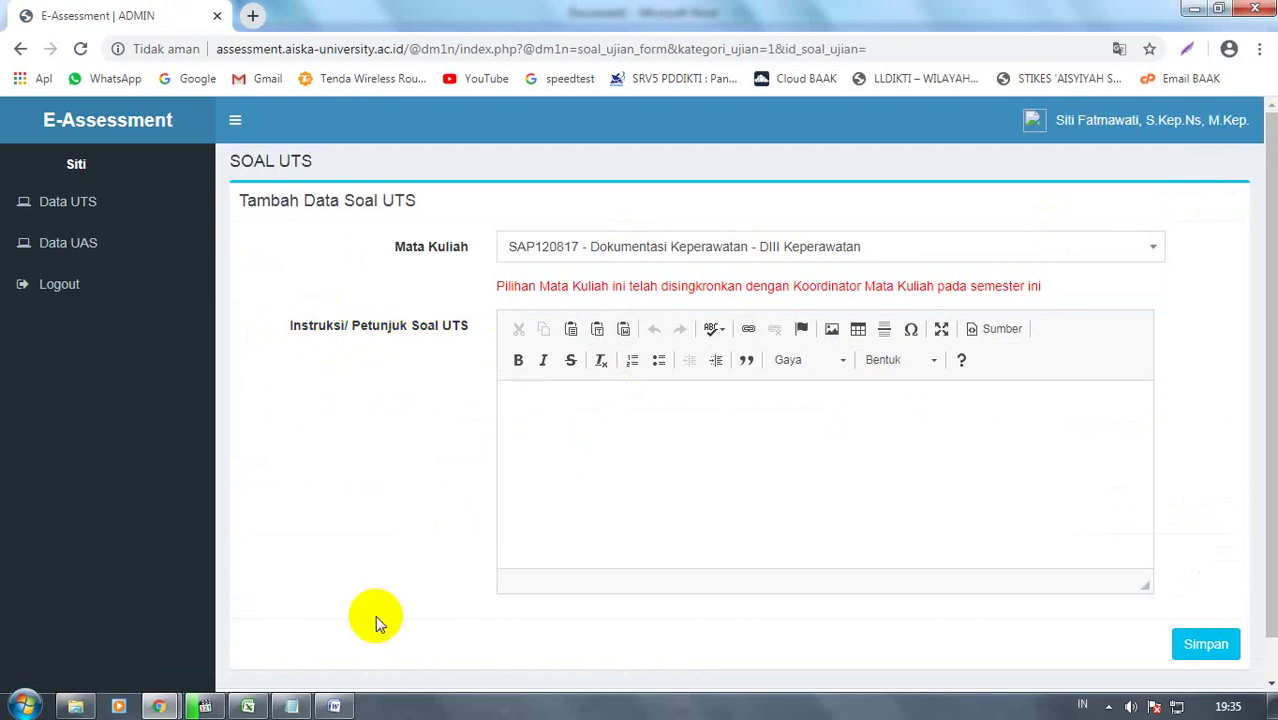
Review the sample exam instructions in the Word document and add "..!" after "Kerjakan Pertanyaan dibawah ini dengan tepat"
left_click(535, 440)
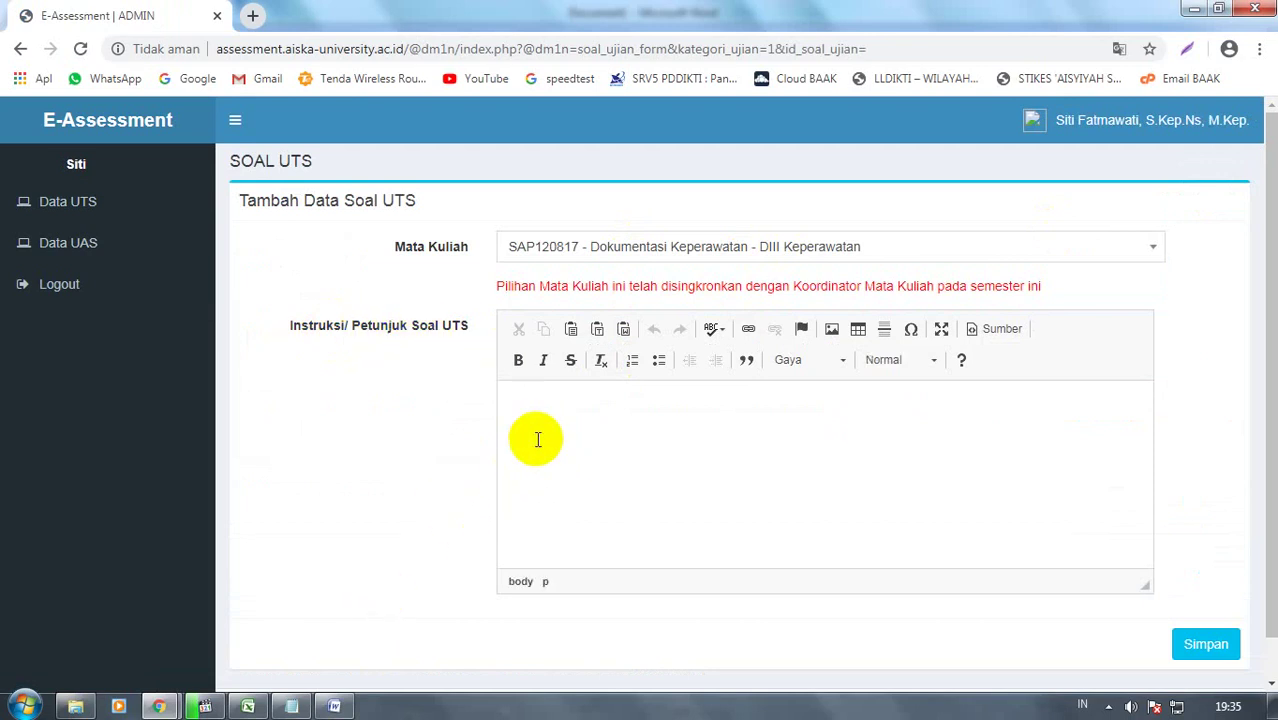
left_click(334, 706)
scroll(430, 520, "down", 5)
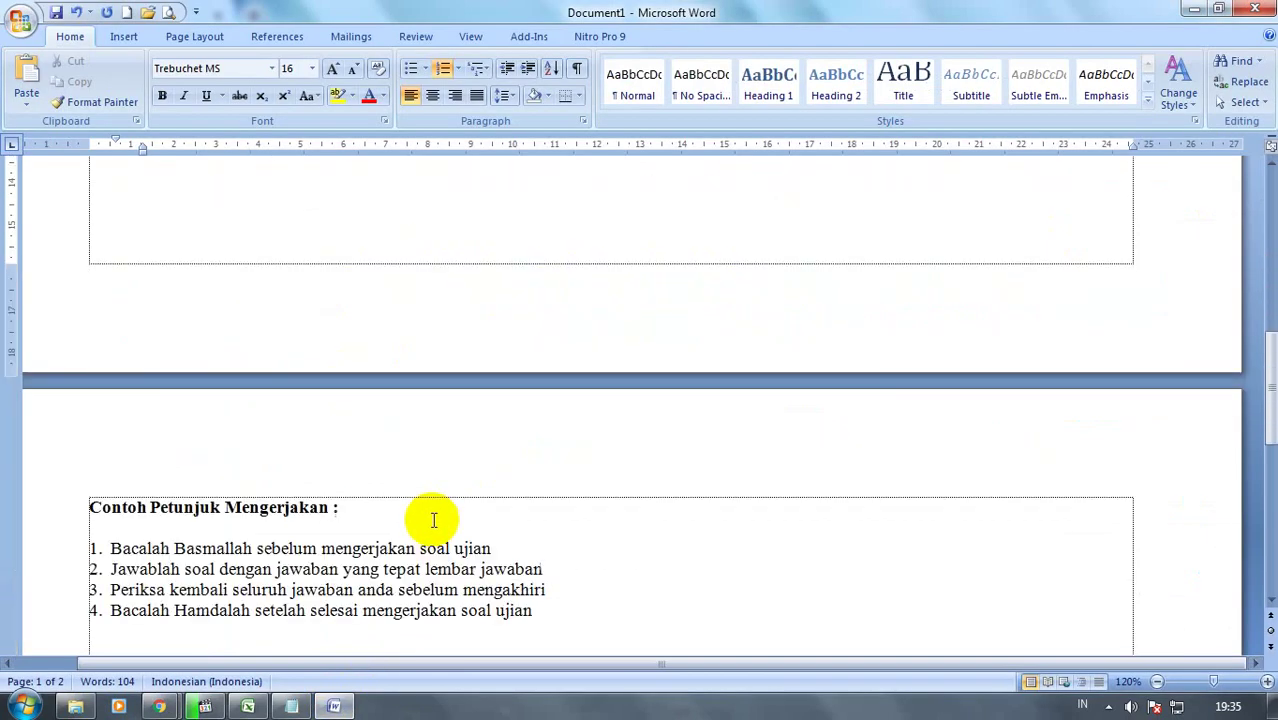
scroll(434, 520, "down", 3)
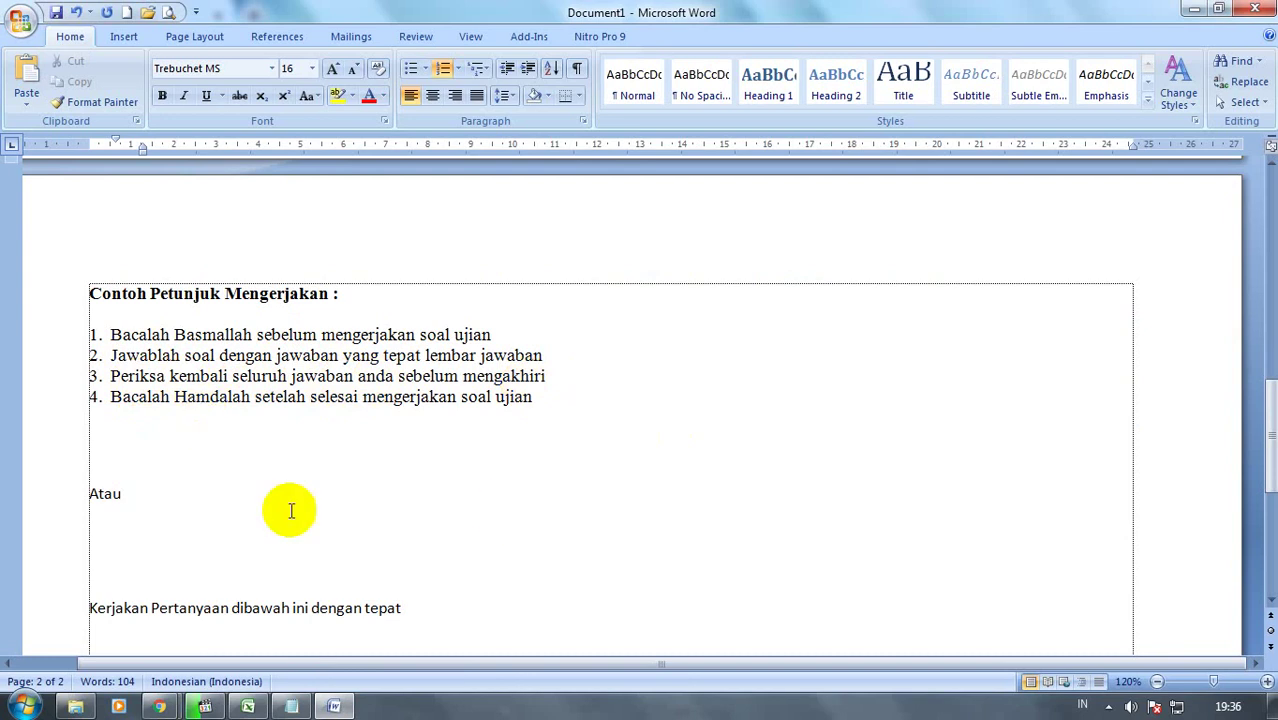
scroll(240, 612, "down", 1)
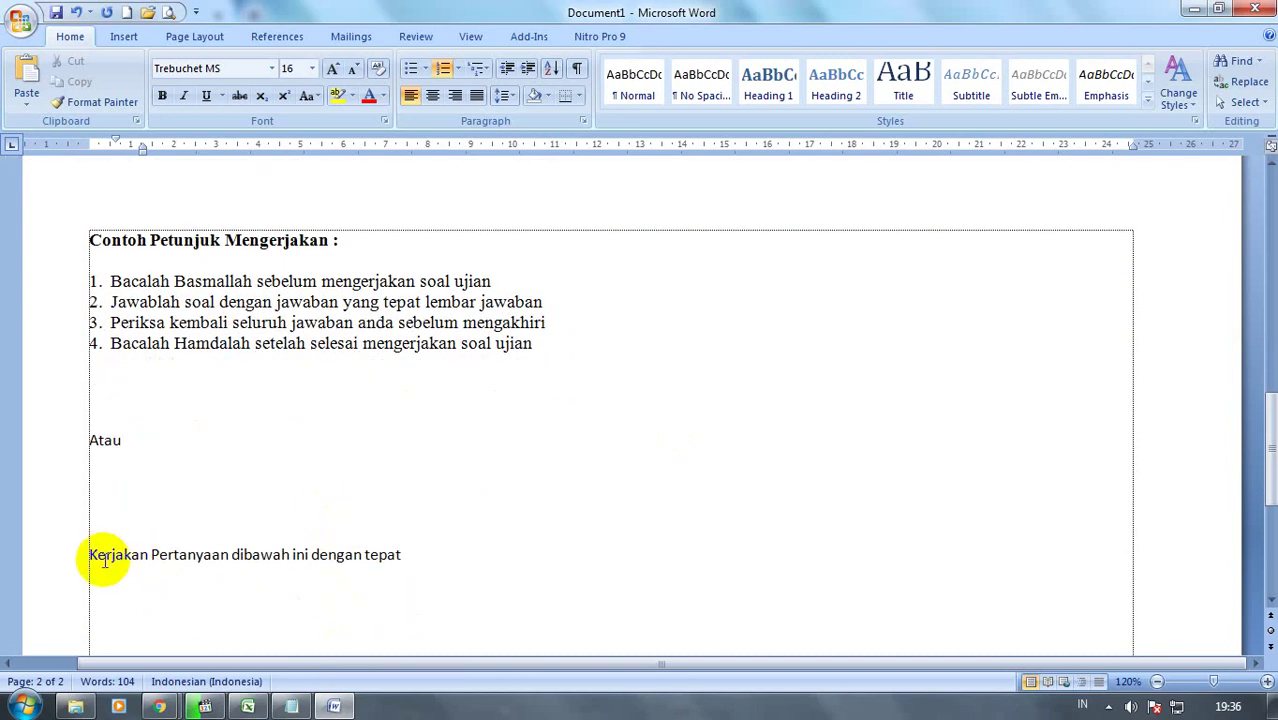
left_click(403, 555)
type("..")
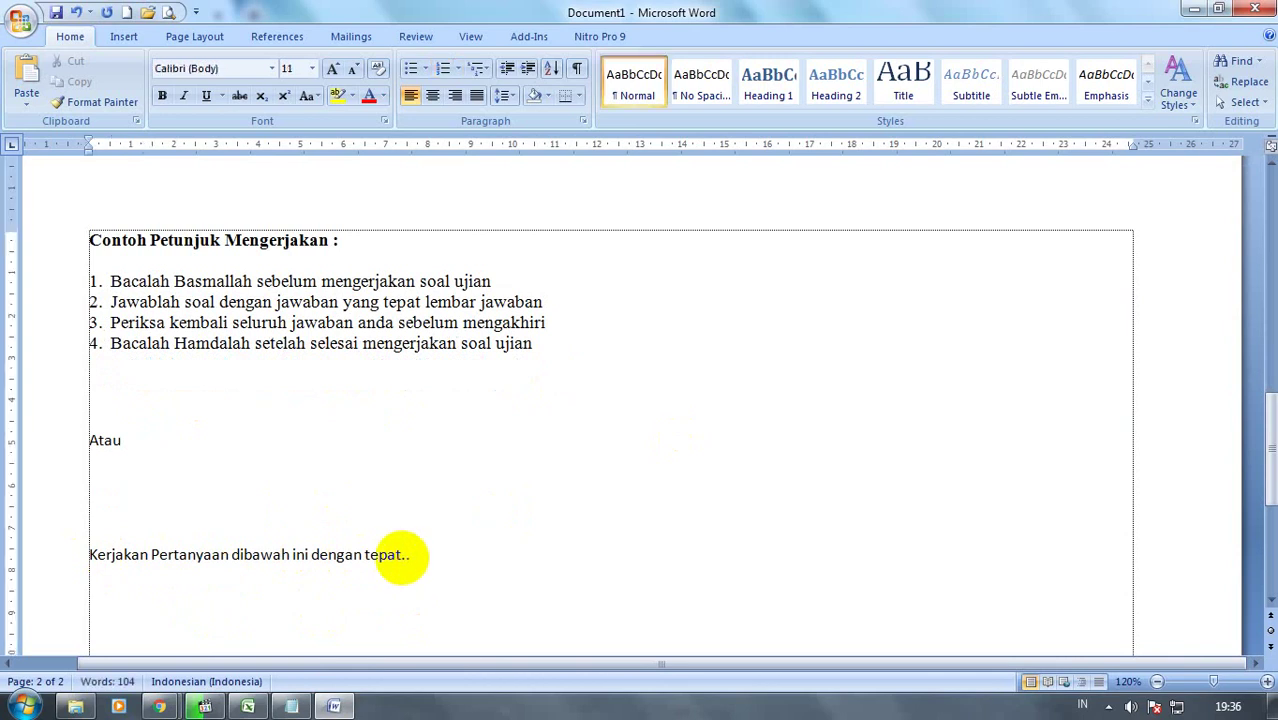
type(".")
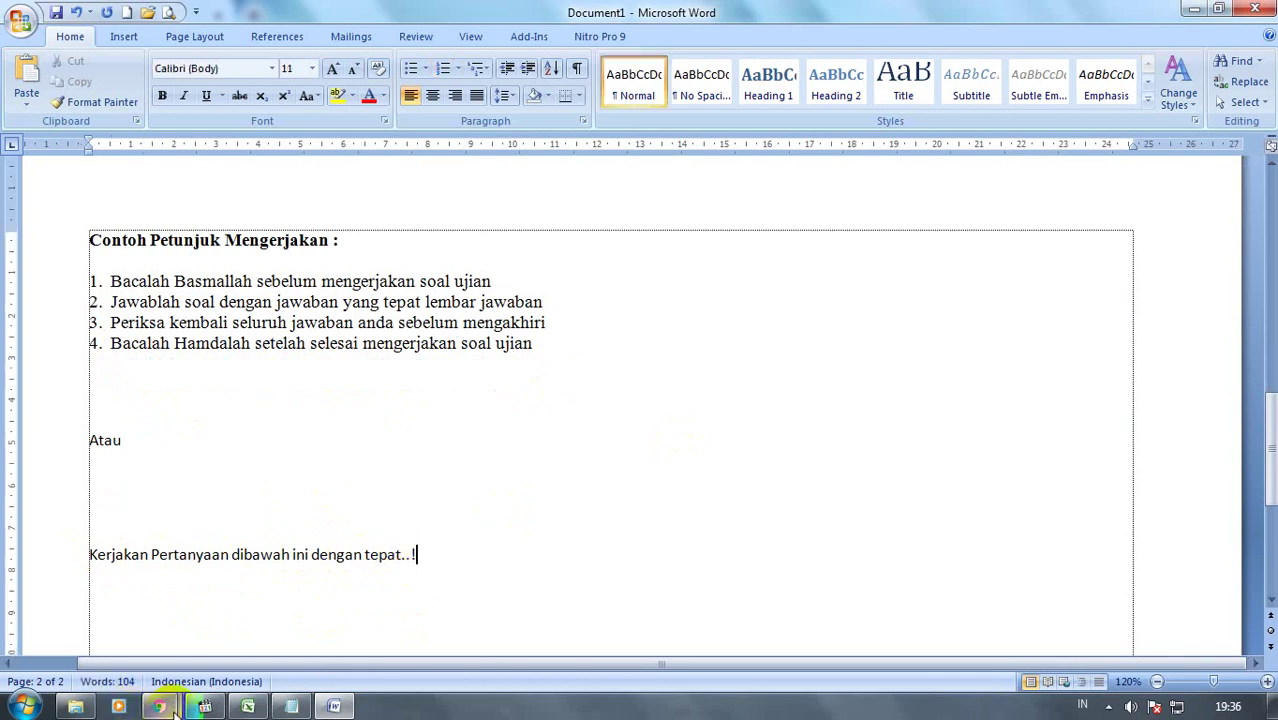
Back in the E-Assessment form, enter the instruction "Kerjakan Pertanyaan dengan tepat dan benar..!" and save the UTS entry
mouse_move(179, 686)
left_click(310, 596)
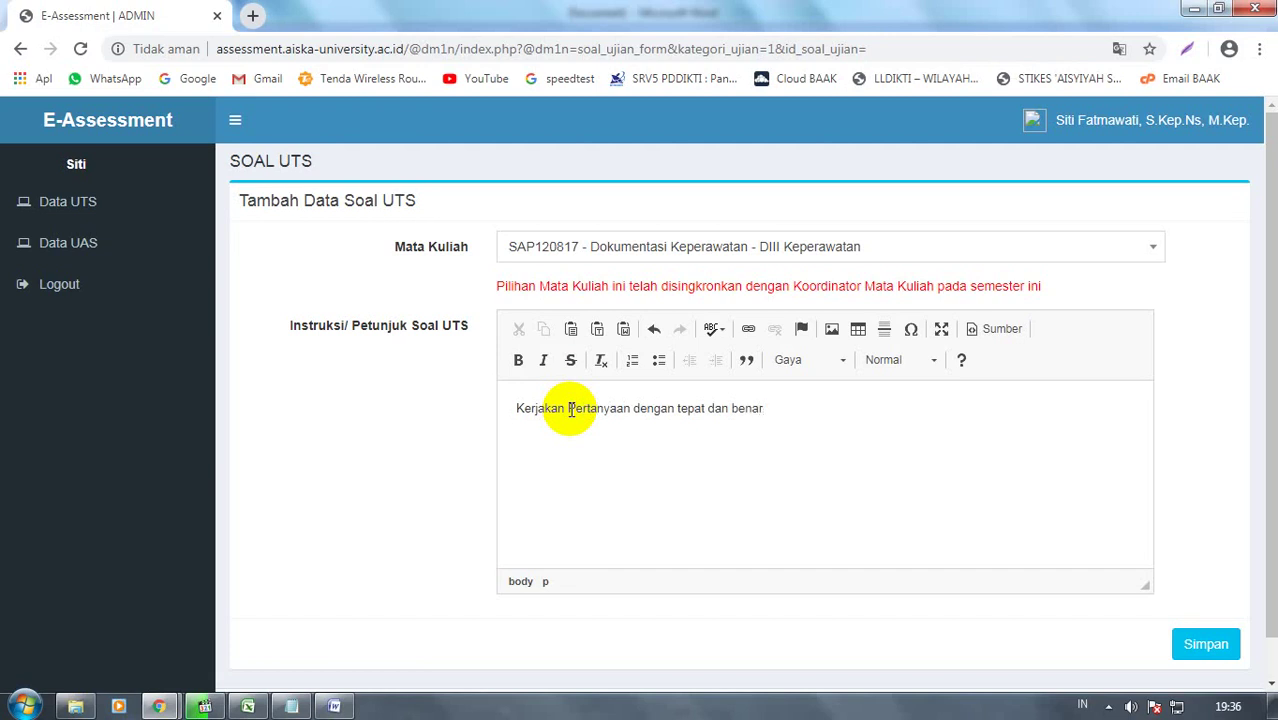
key("F12")
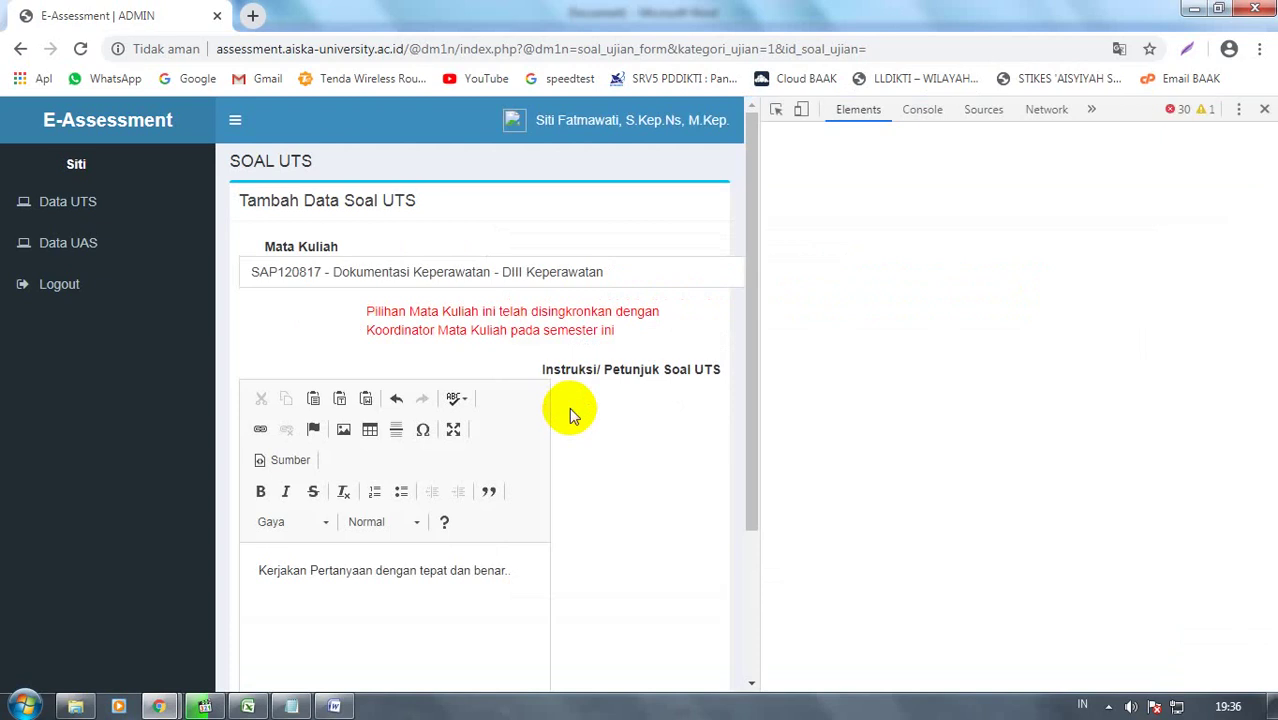
left_click(1264, 109)
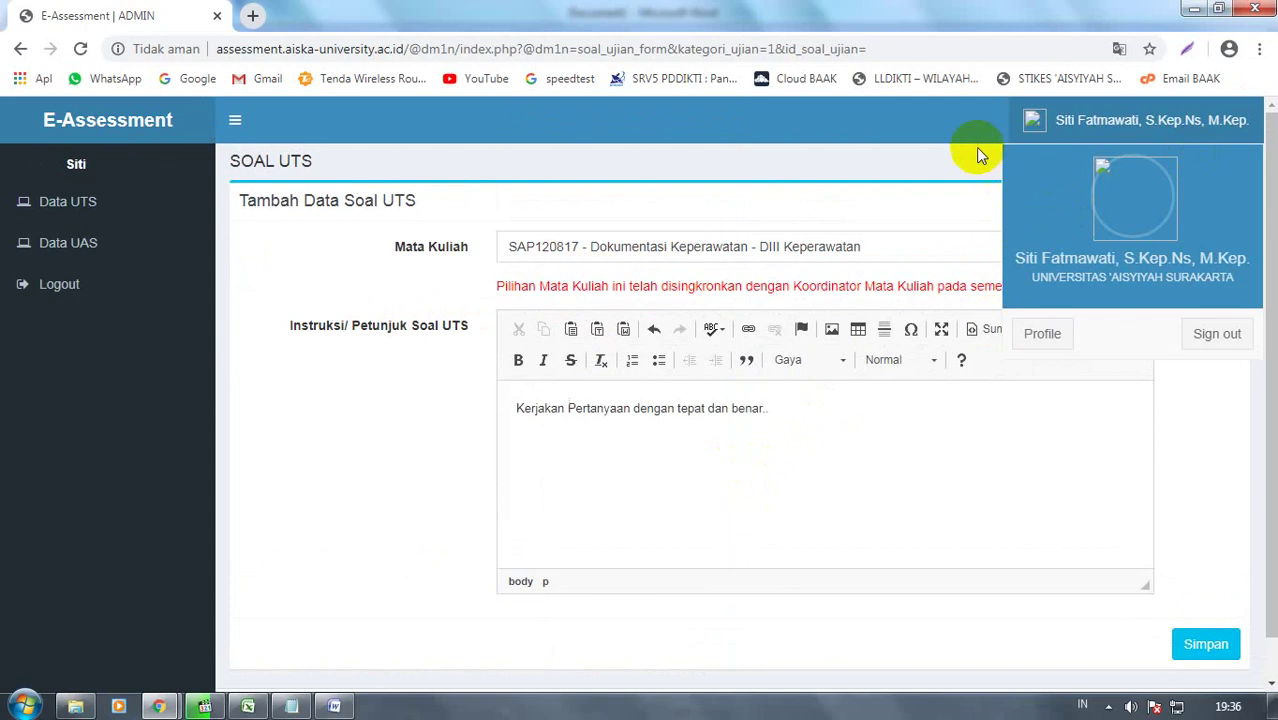
left_click(975, 147)
left_click(798, 412)
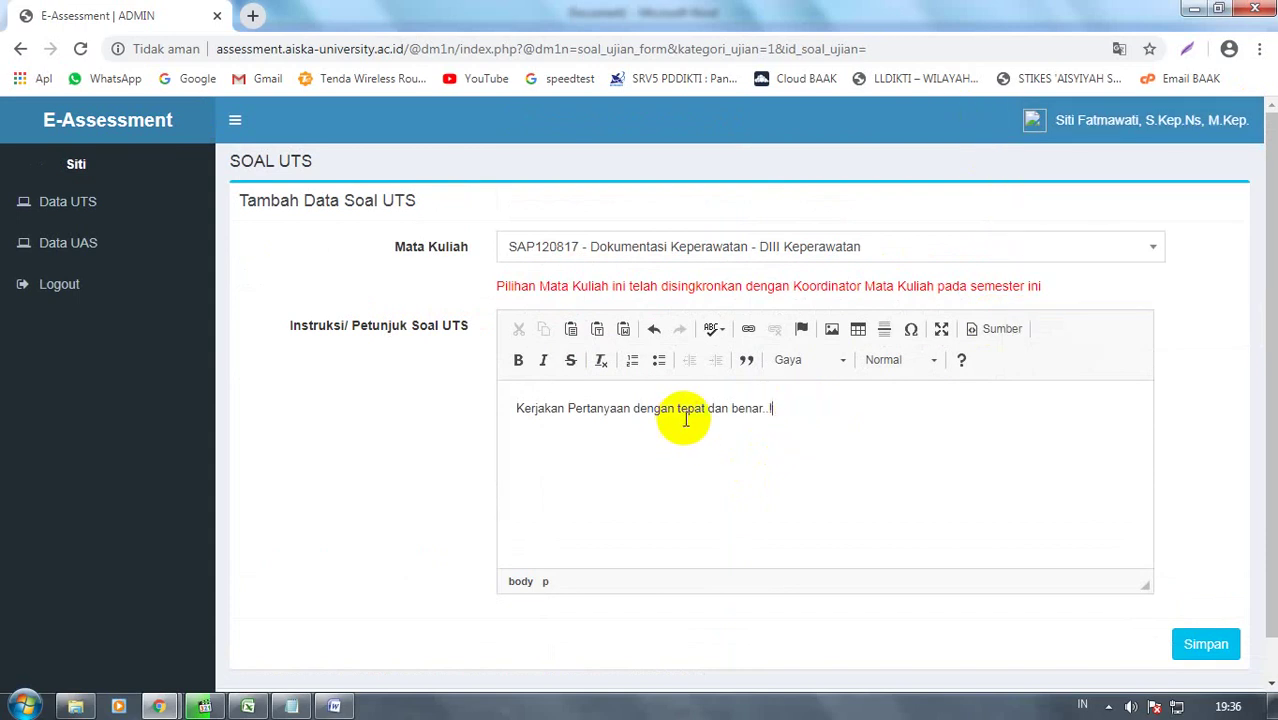
left_click(1207, 645)
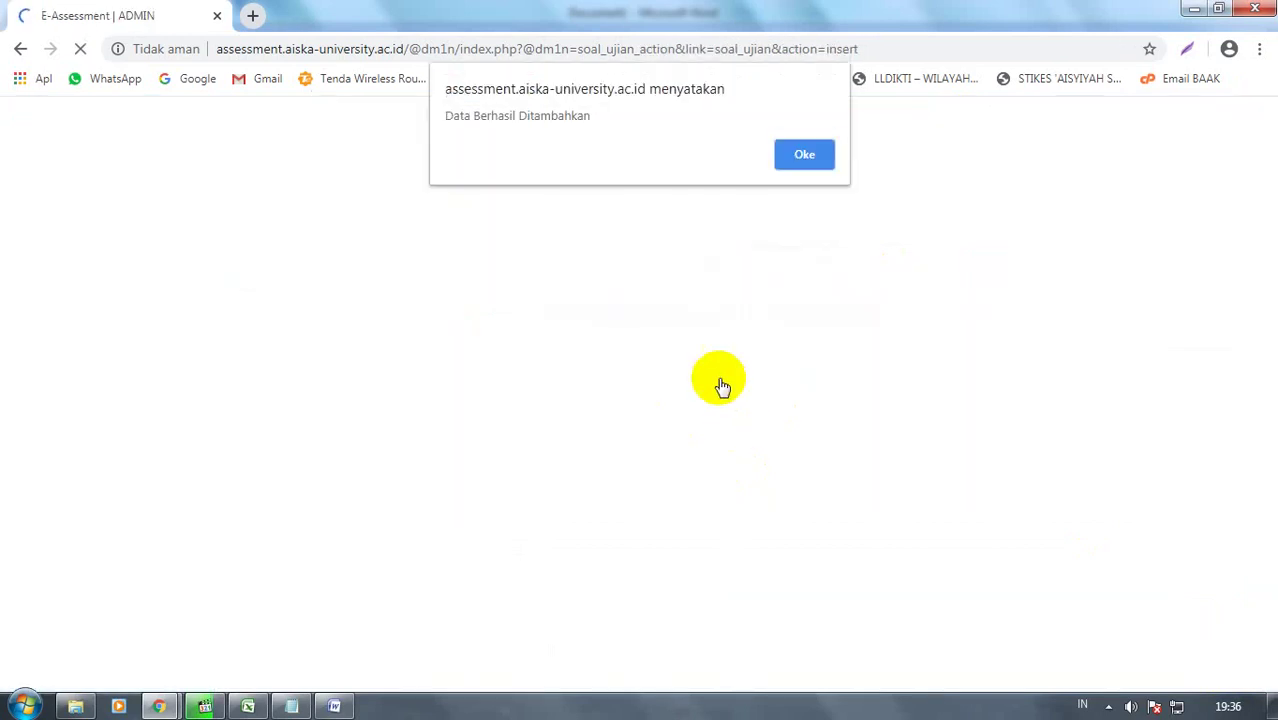
left_click(789, 157)
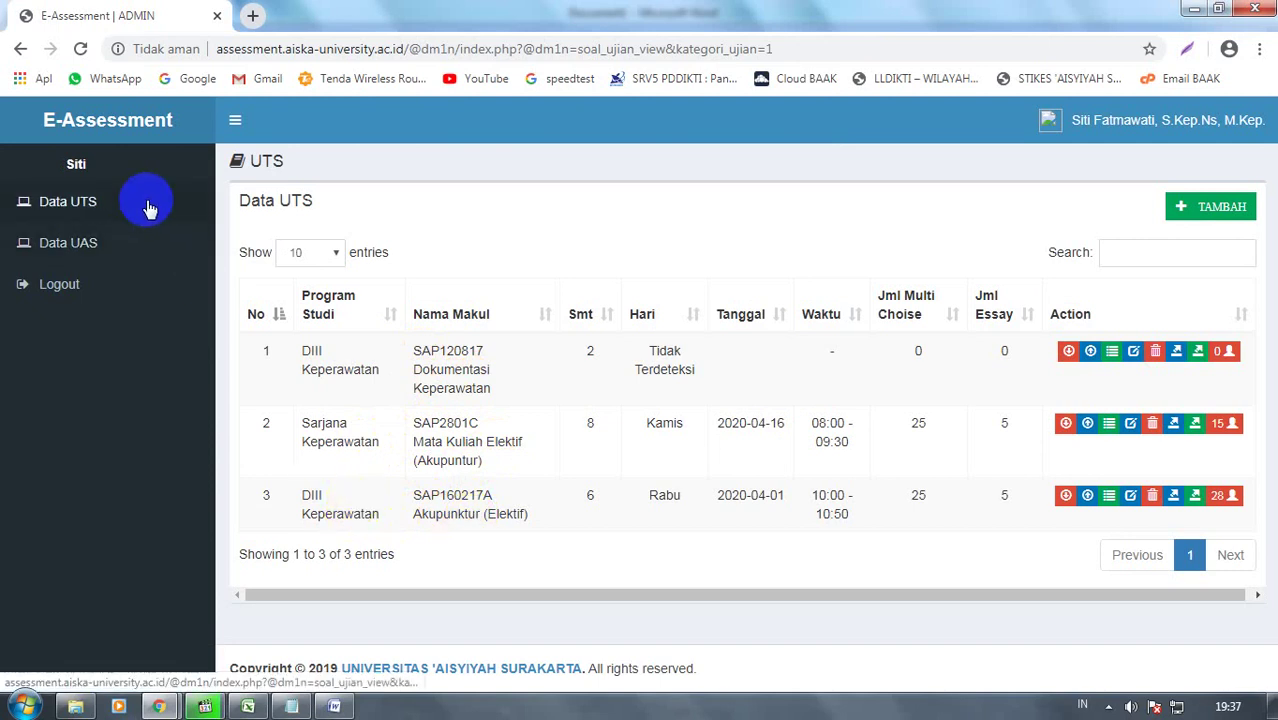
Open the new-entry form in a separate tab, view the Mata Kuliah options, and return to the Data UTS list
right_click(1165, 214)
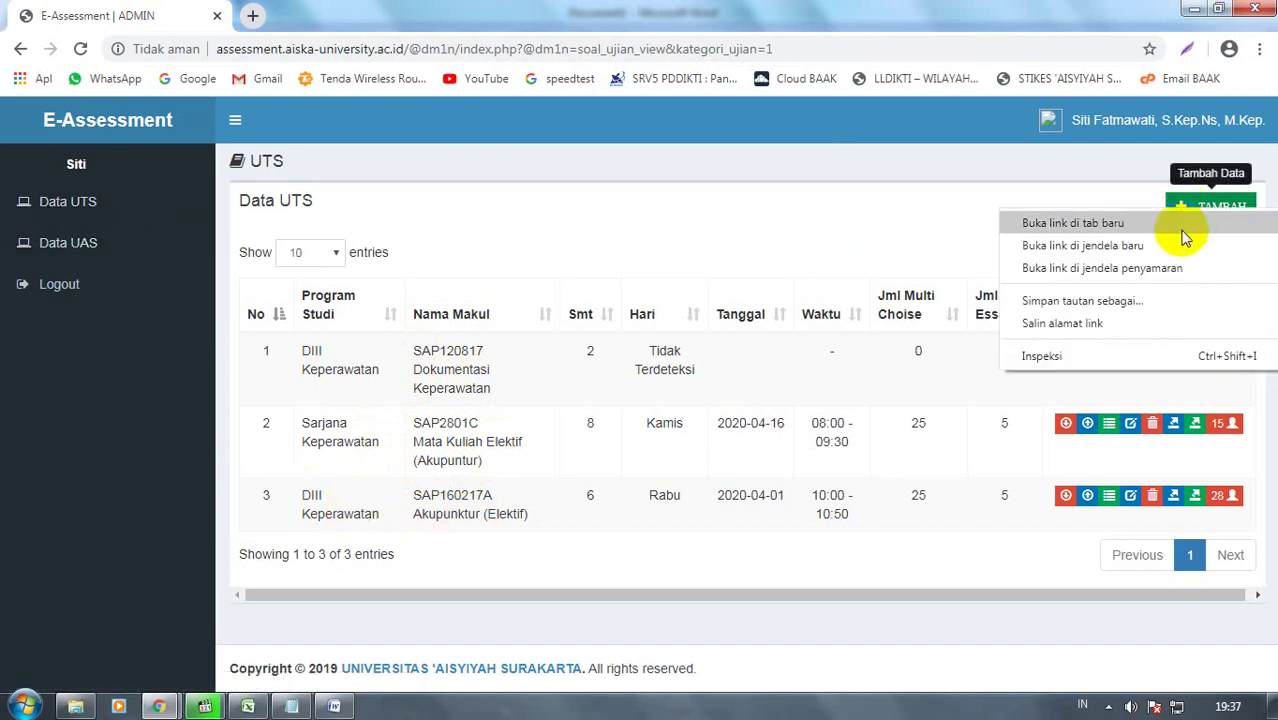
left_click(1176, 221)
left_click(328, 17)
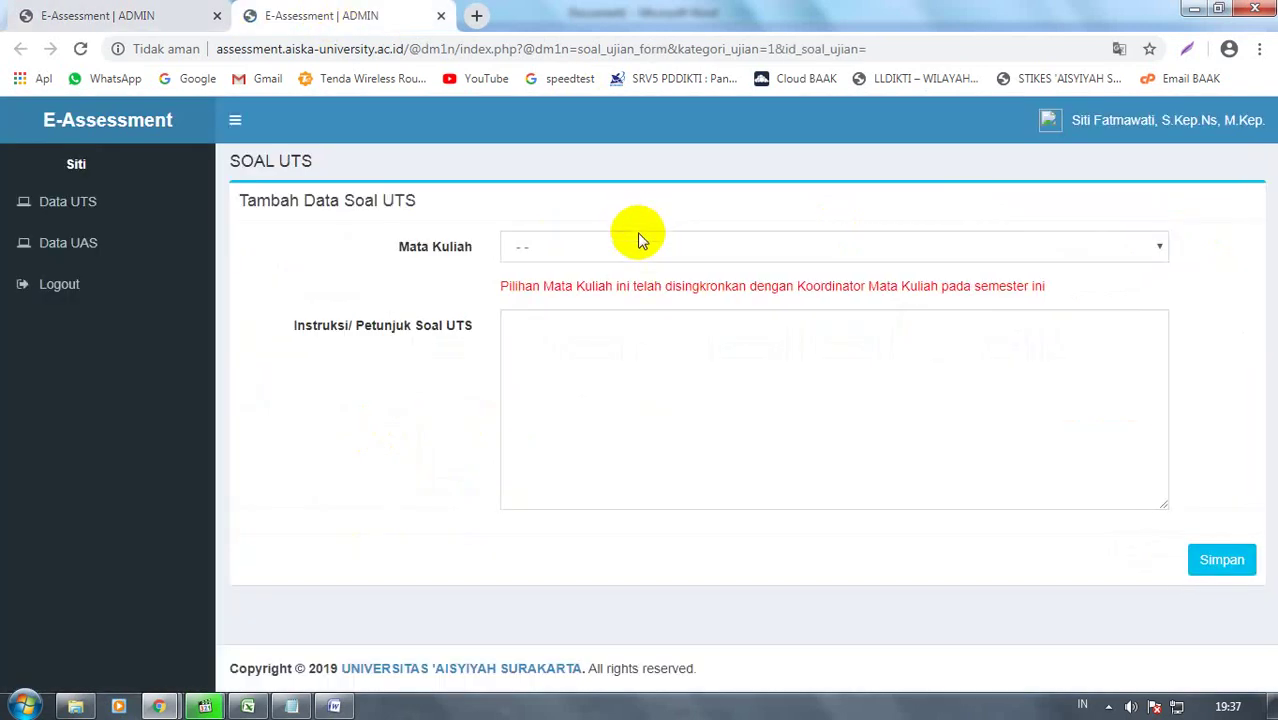
left_click(636, 243)
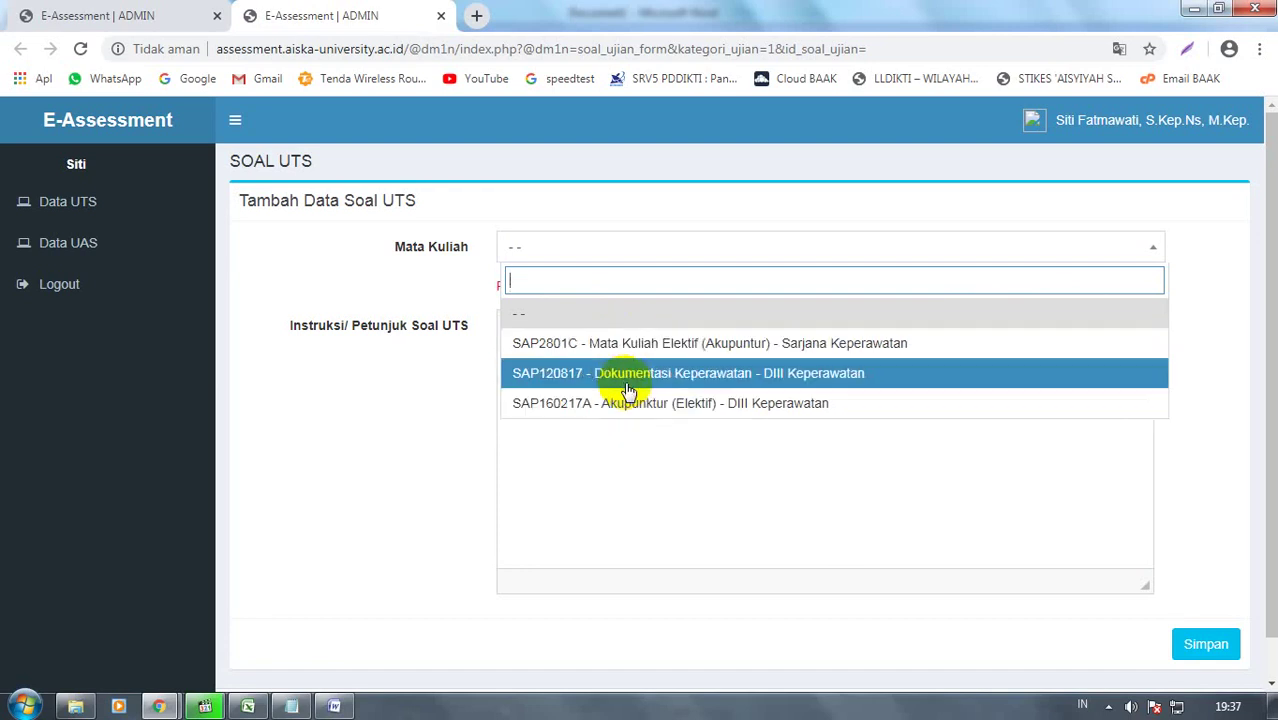
left_click(491, 338)
left_click(160, 16)
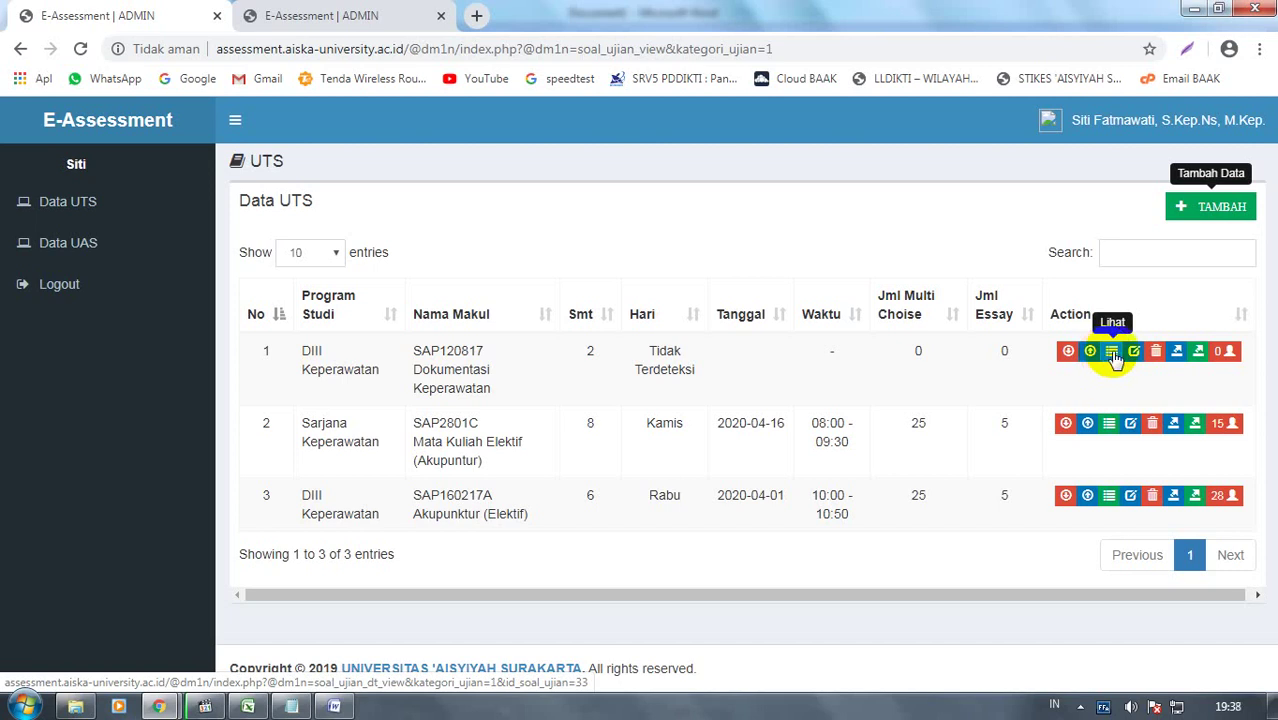
Open the question list of the Dokumentasi Keperawatan exam and start a new question with No Soal set to 1
left_click(1112, 352)
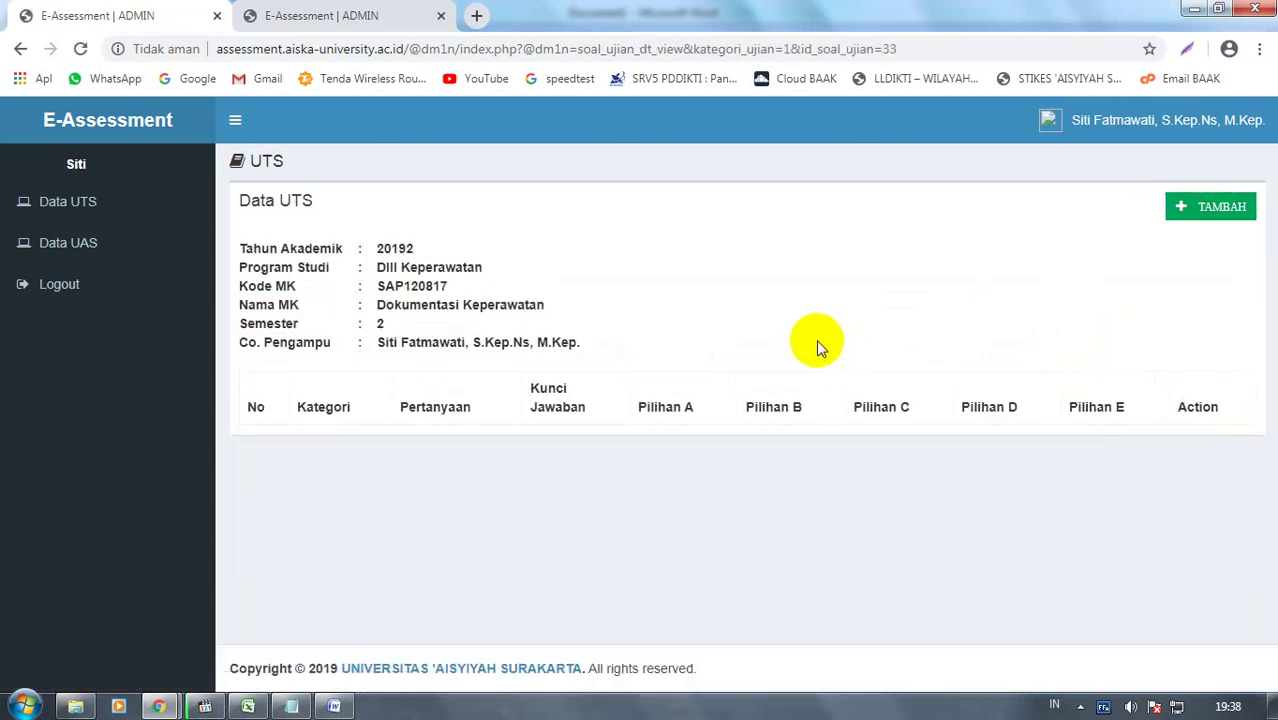
left_click(1240, 214)
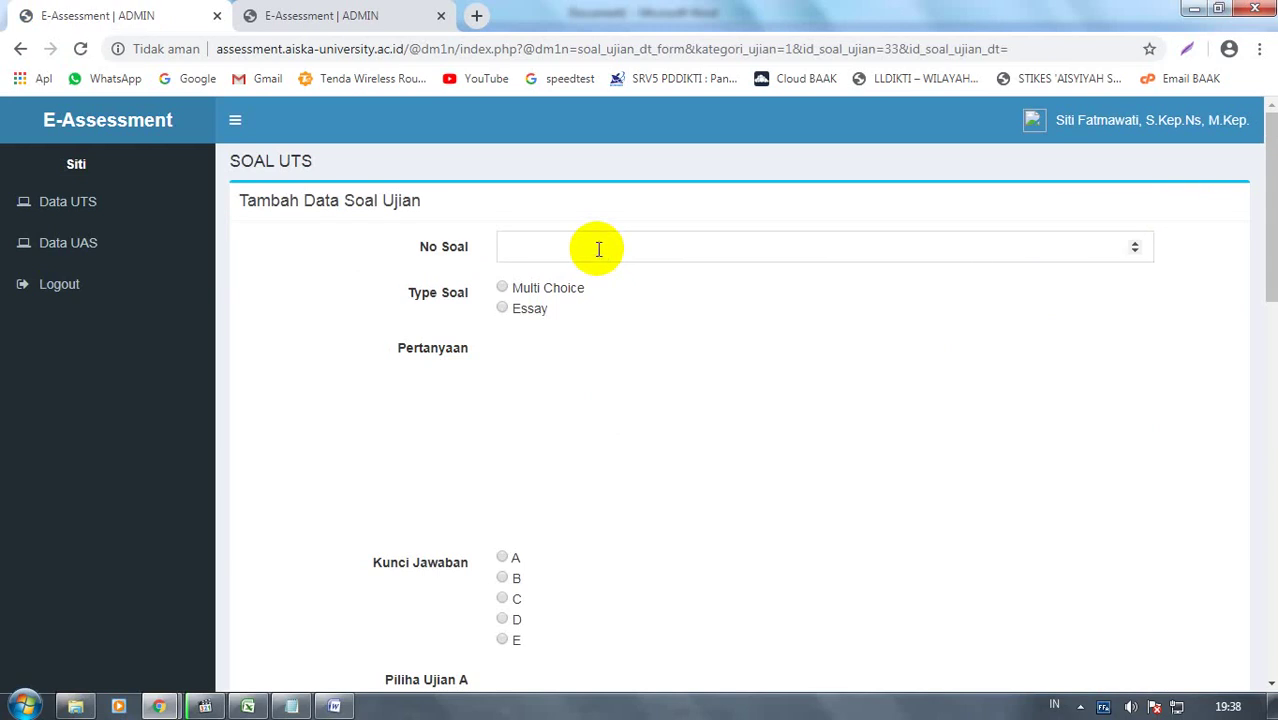
left_click(598, 248)
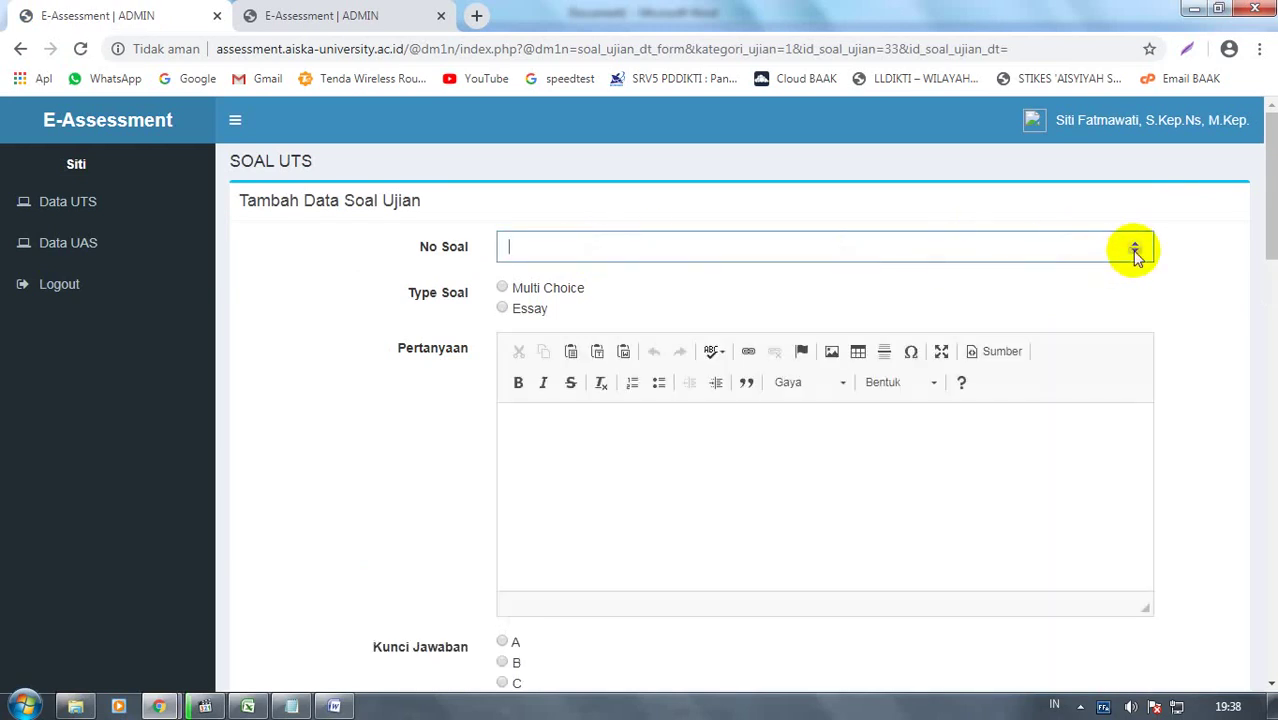
left_click(1134, 247)
left_click(1134, 246)
left_click(1134, 246)
left_click(1134, 252)
left_click(1134, 252)
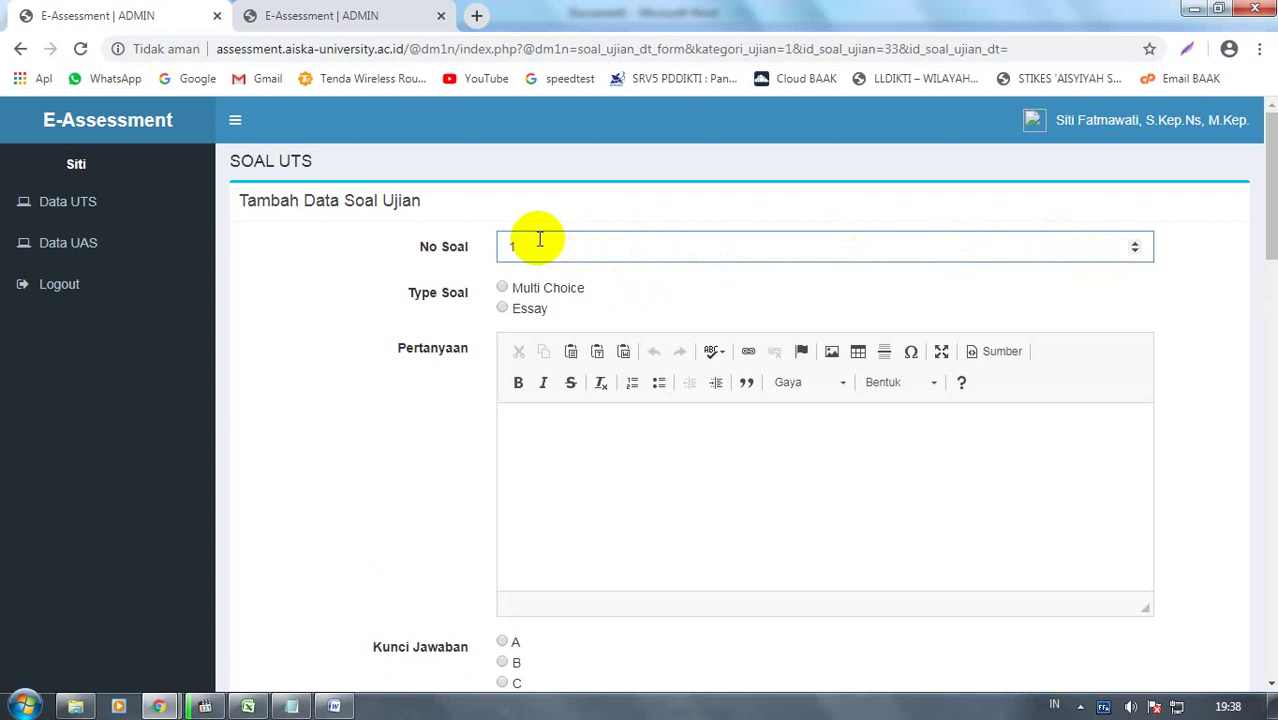
Set the question type to Multi Choice and enter the question text "1 ditambah 1 berapa?"
left_click(502, 288)
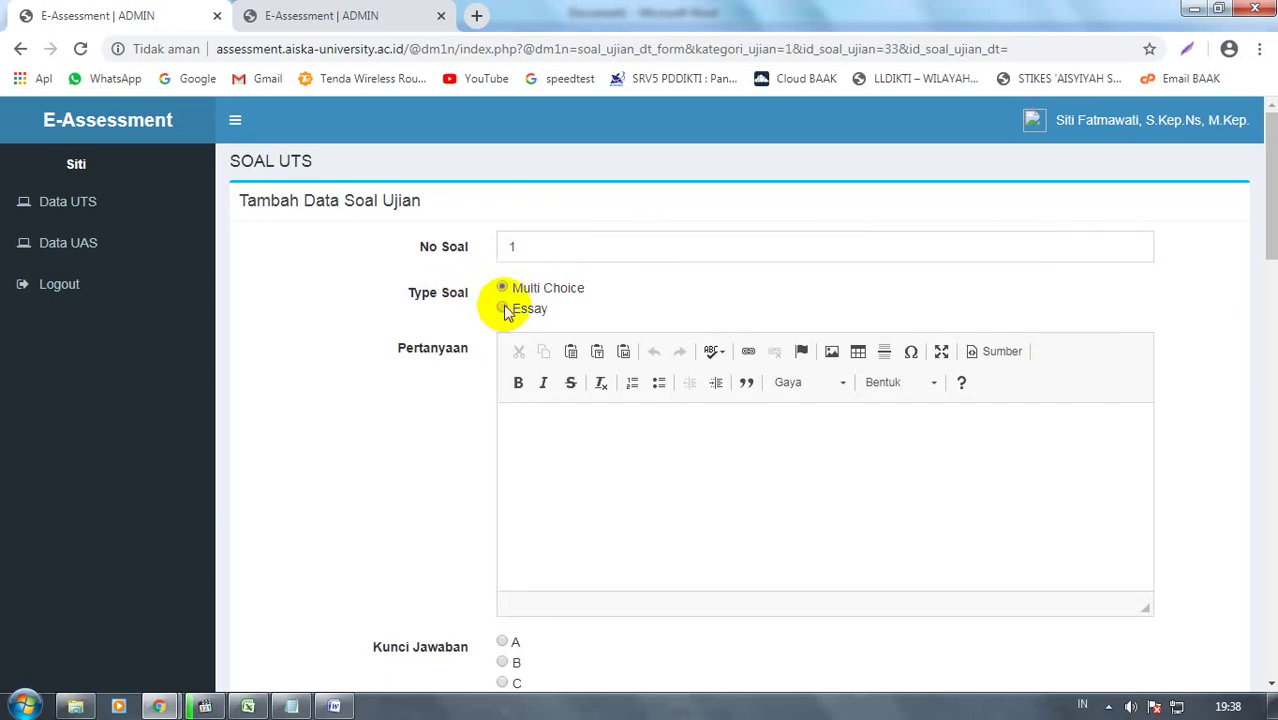
left_click(502, 309)
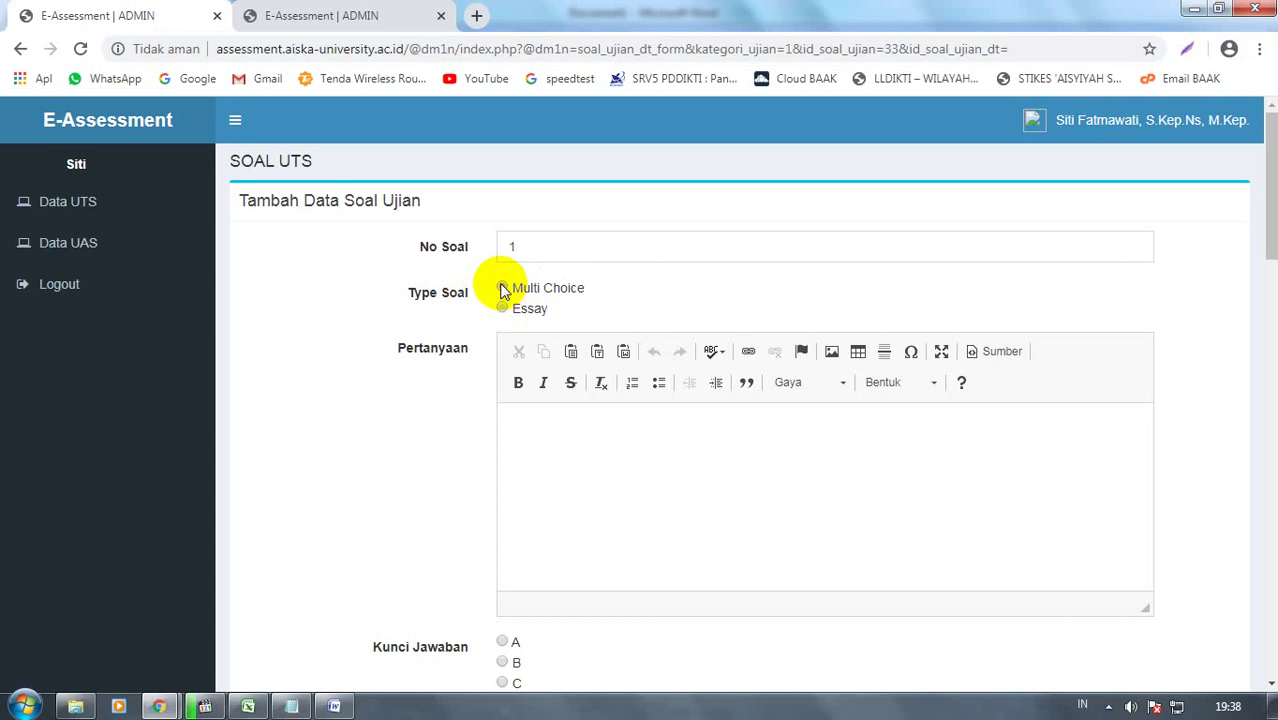
left_click(503, 289)
left_click(553, 450)
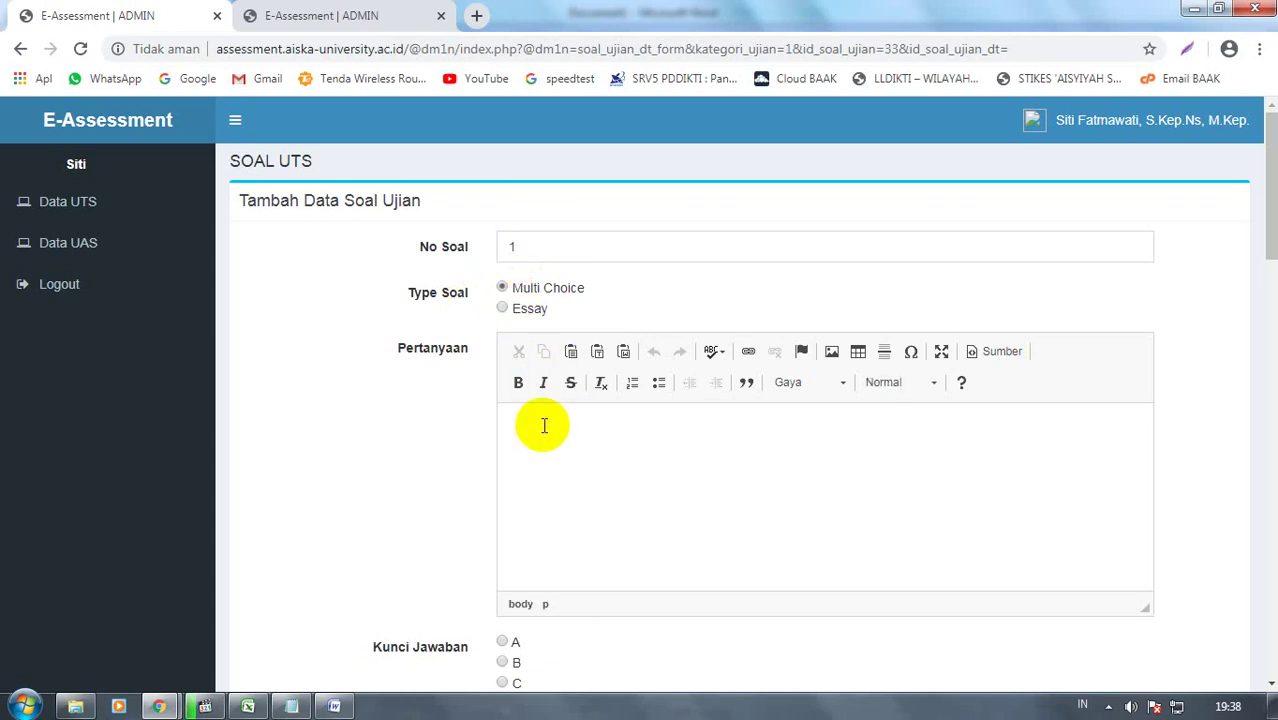
scroll(544, 426, "down", 1)
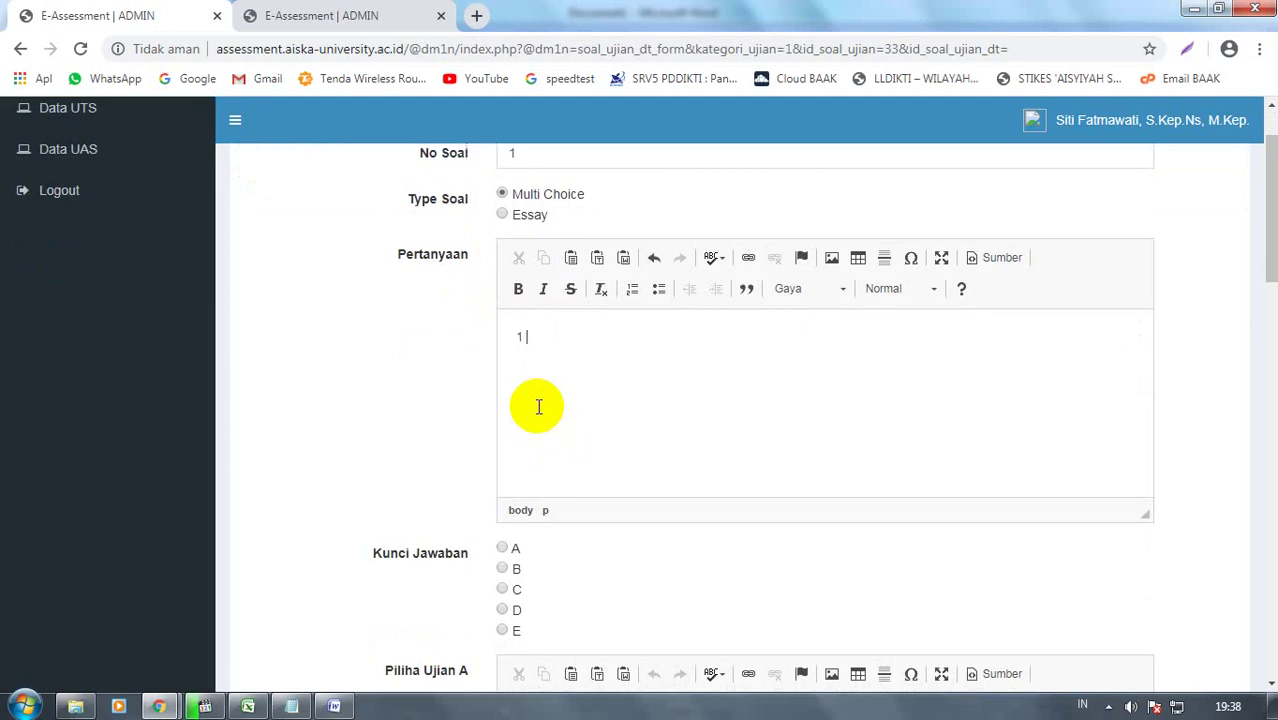
type("tambah 1 berapa?")
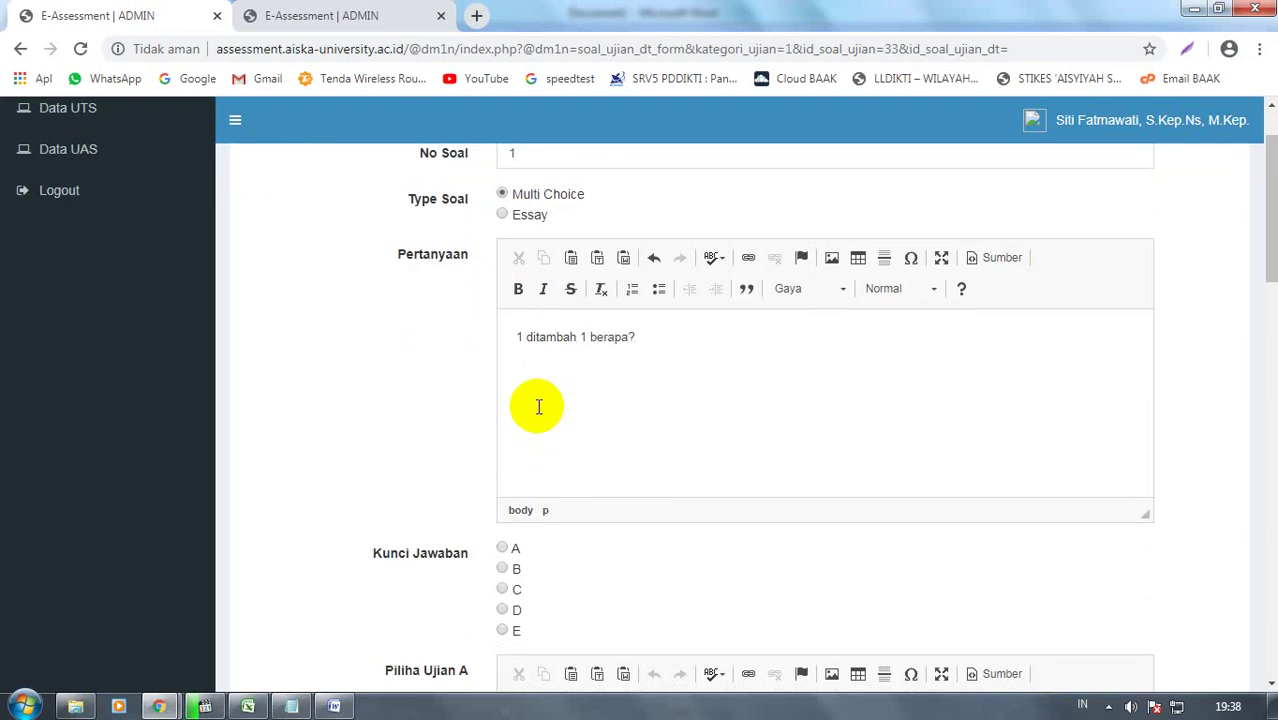
Enter 2 as answer option A and 3 as answer option B
scroll(539, 437, "down", 1)
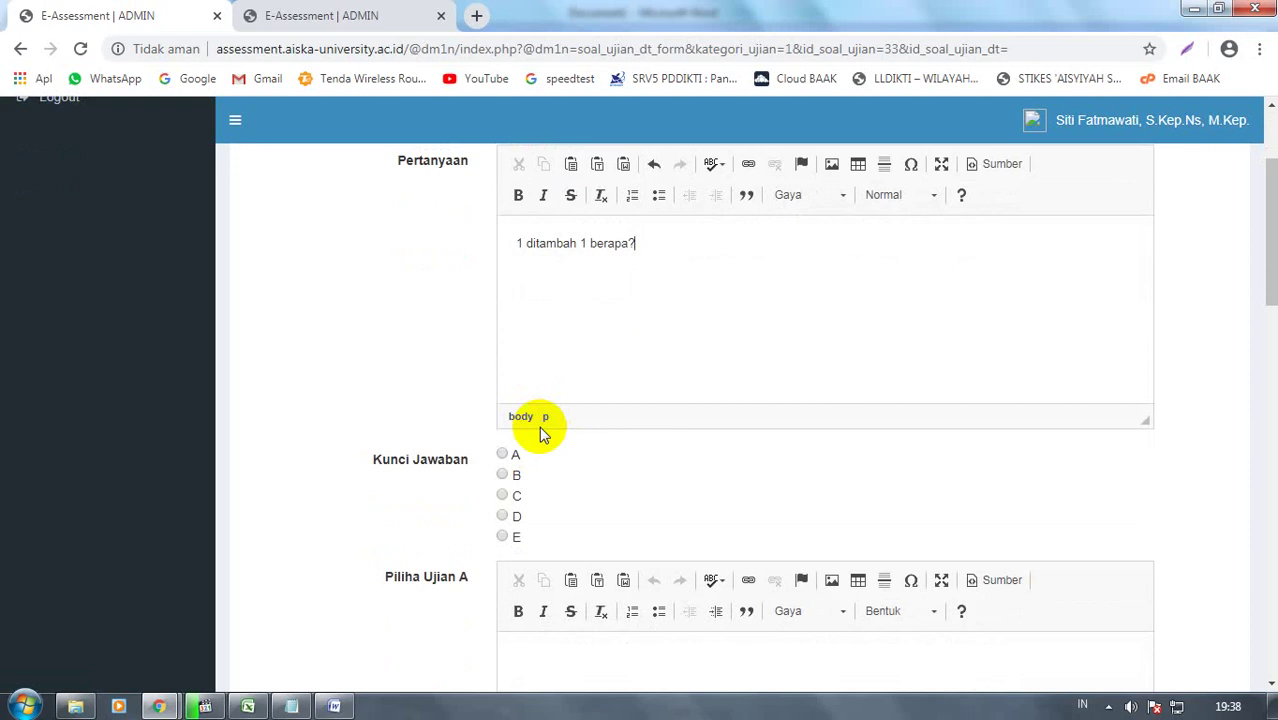
scroll(539, 426, "down", 1)
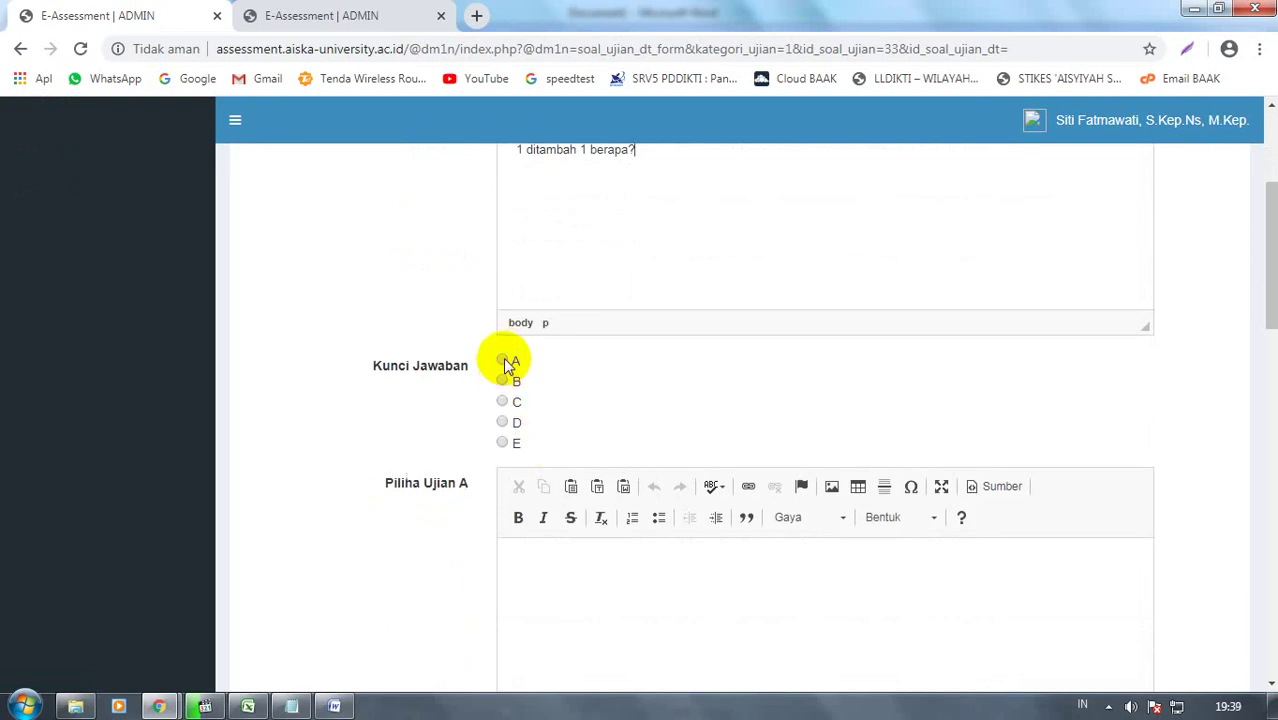
left_click(531, 578)
scroll(531, 571, "down", 2)
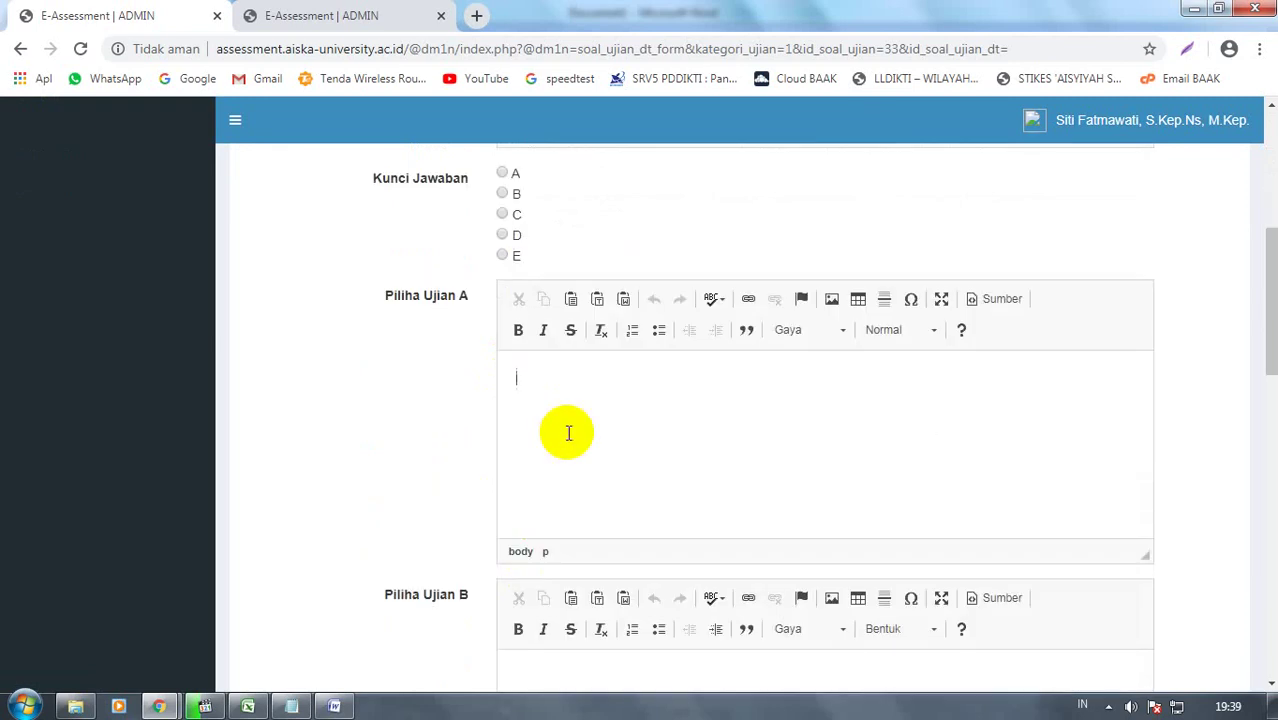
type("2")
scroll(548, 434, "down", 3)
scroll(540, 460, "up", 1)
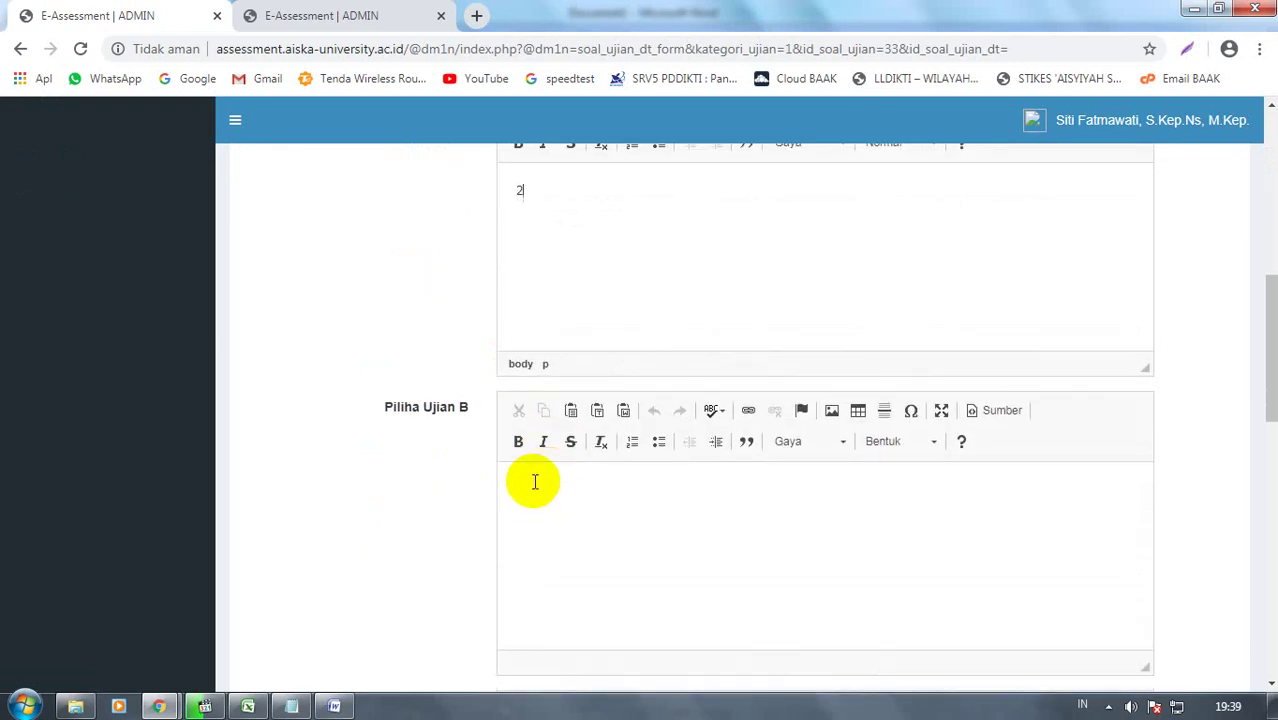
left_click(535, 484)
type("3")
Fill in the remaining answer options with 4 for C, 5 for D and 6 for E
scroll(540, 492, "down", 3)
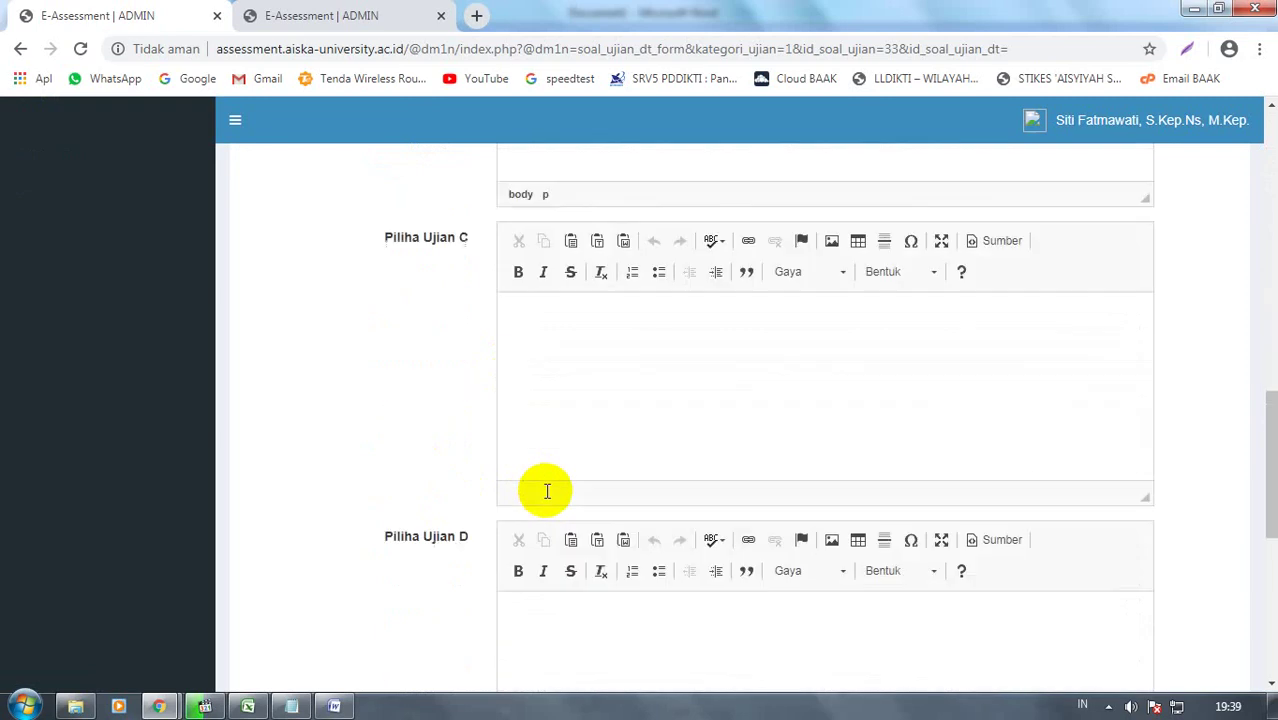
left_click(537, 326)
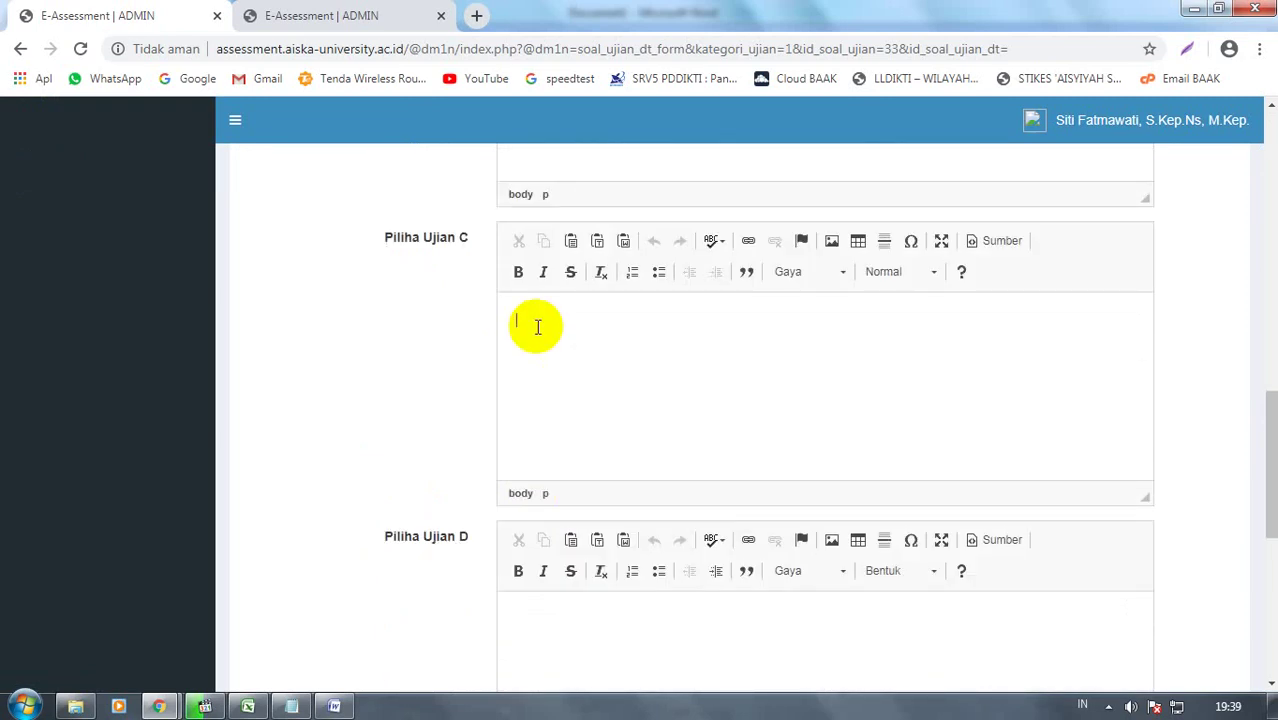
type("4")
scroll(537, 326, "down", 2)
left_click(545, 446)
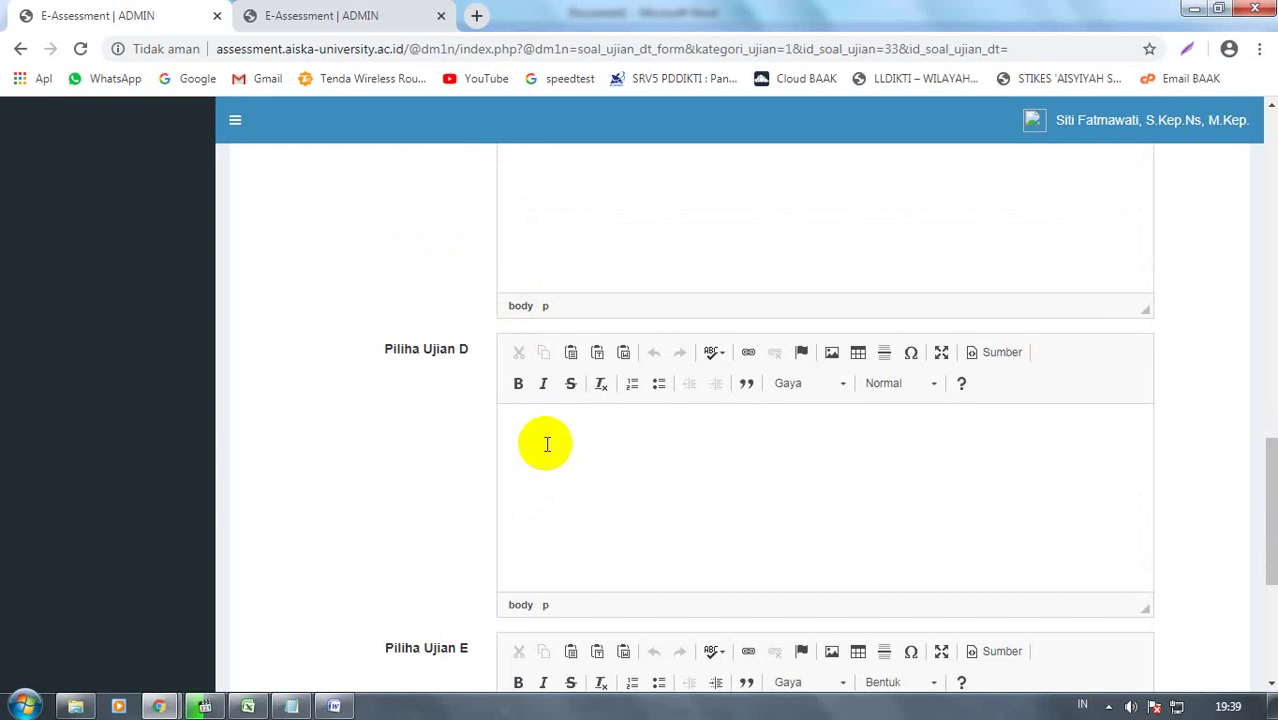
type("5")
scroll(542, 442, "down", 3)
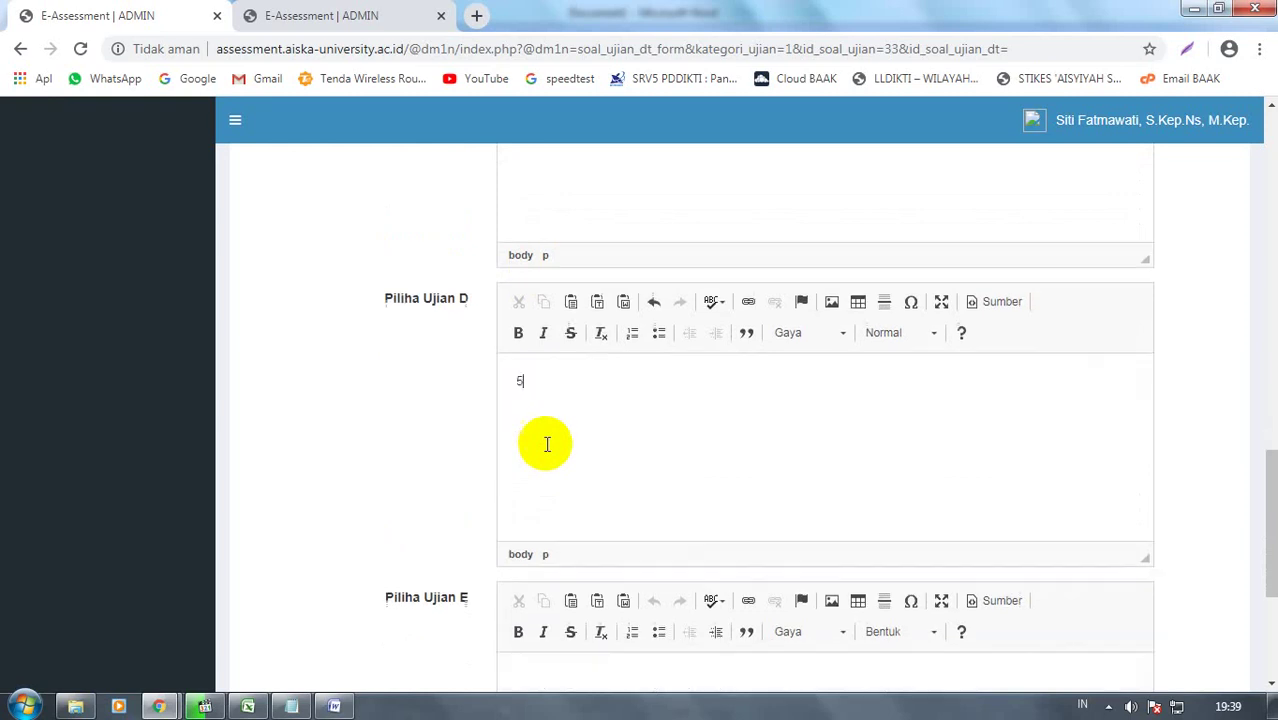
left_click(528, 473)
type("6")
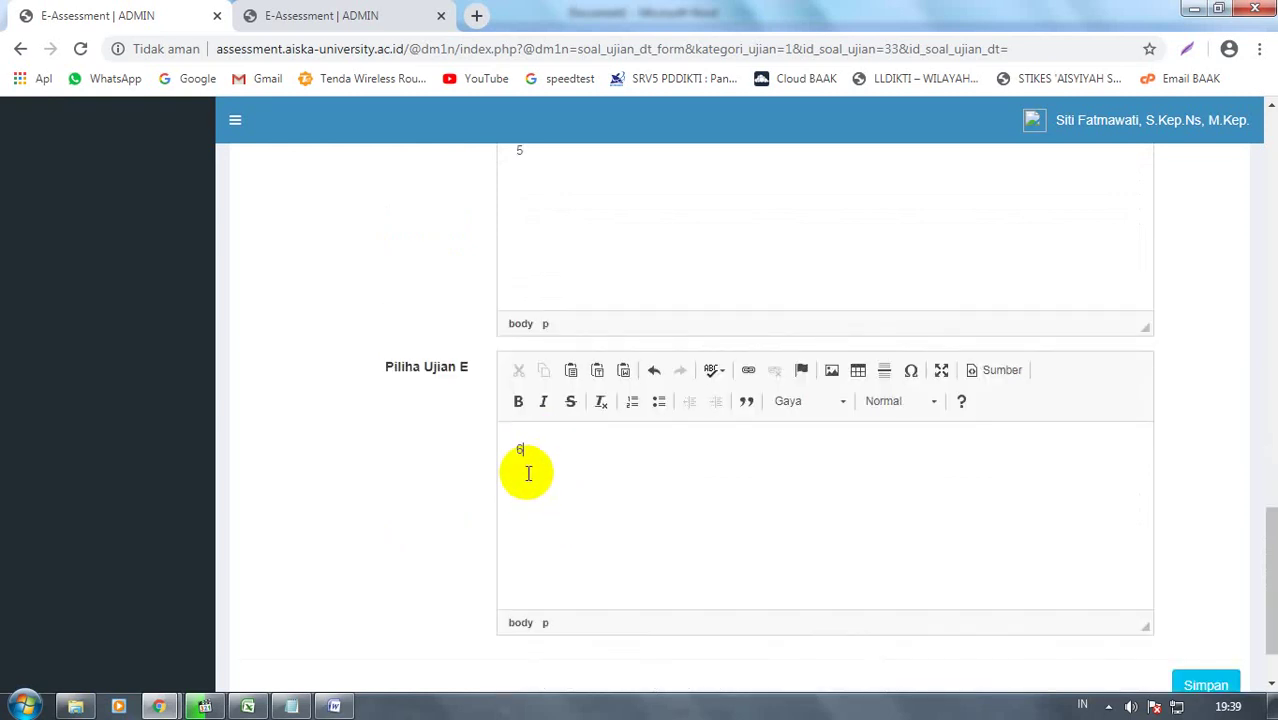
Mark A as the Kunci Jawaban and save the new question to the exam's question list
scroll(528, 473, "up", 6)
scroll(528, 478, "up", 6)
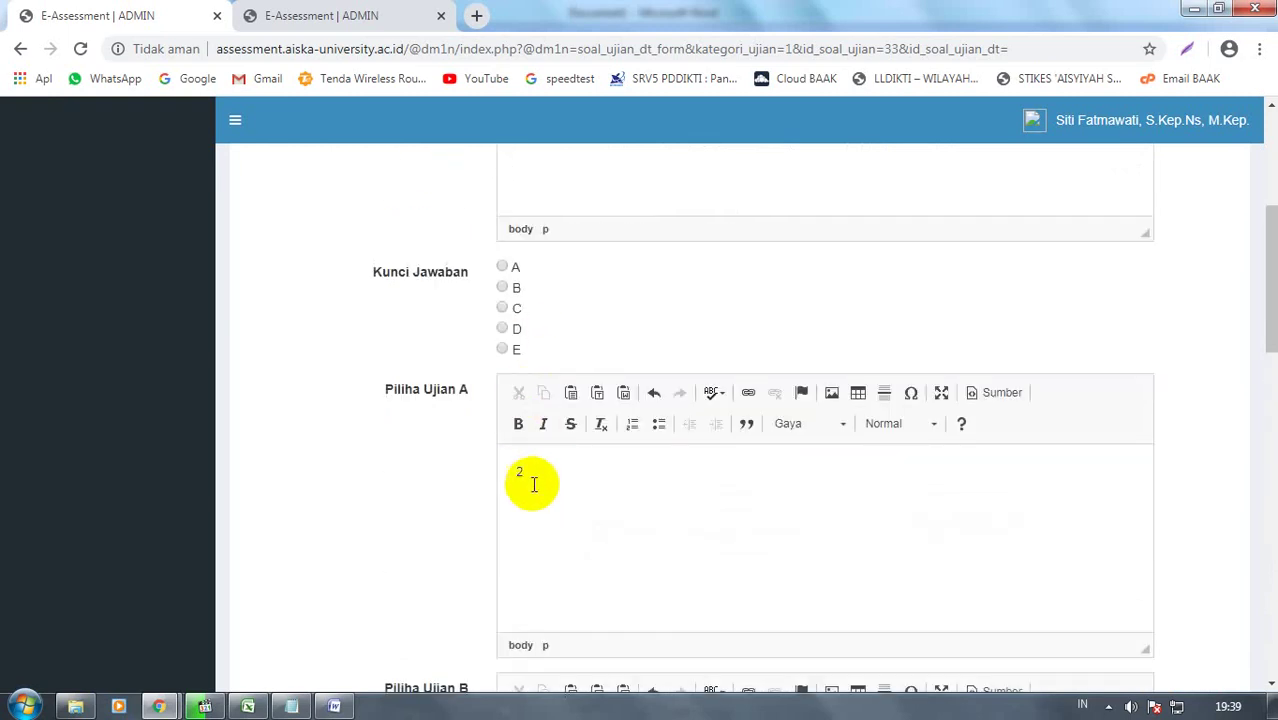
scroll(520, 463, "up", 2)
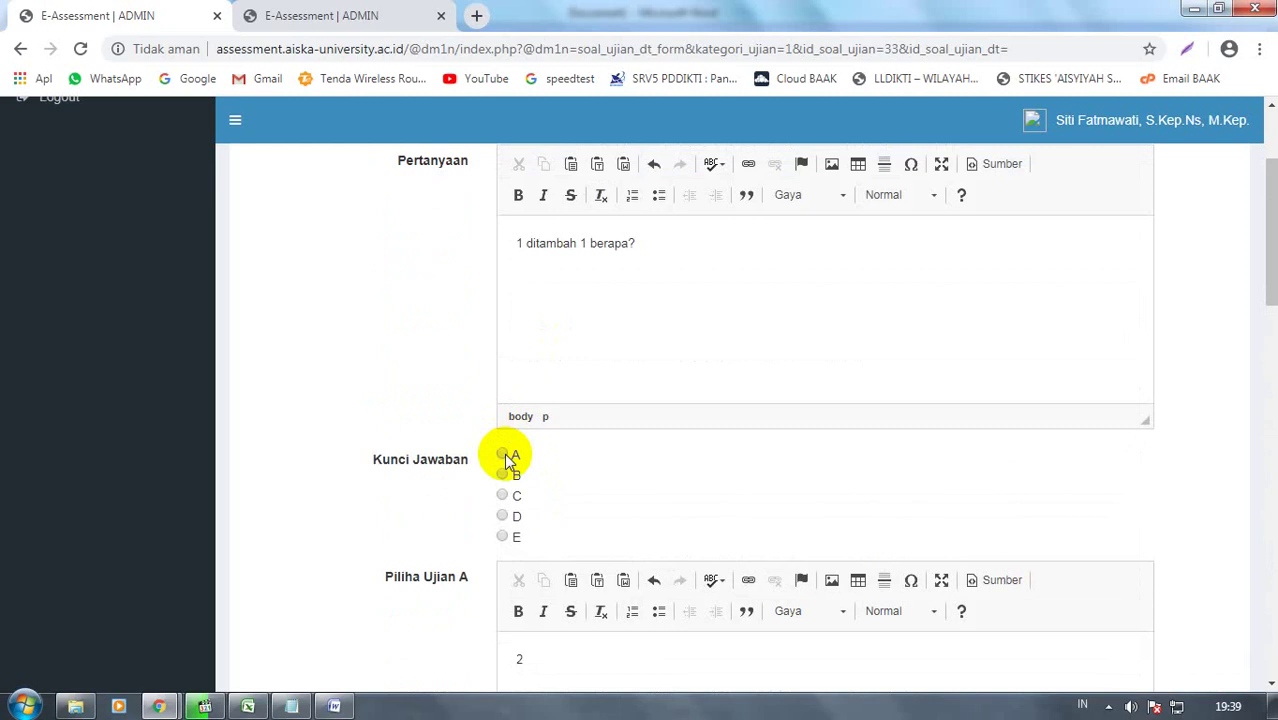
left_click(503, 455)
scroll(713, 500, "down", 14)
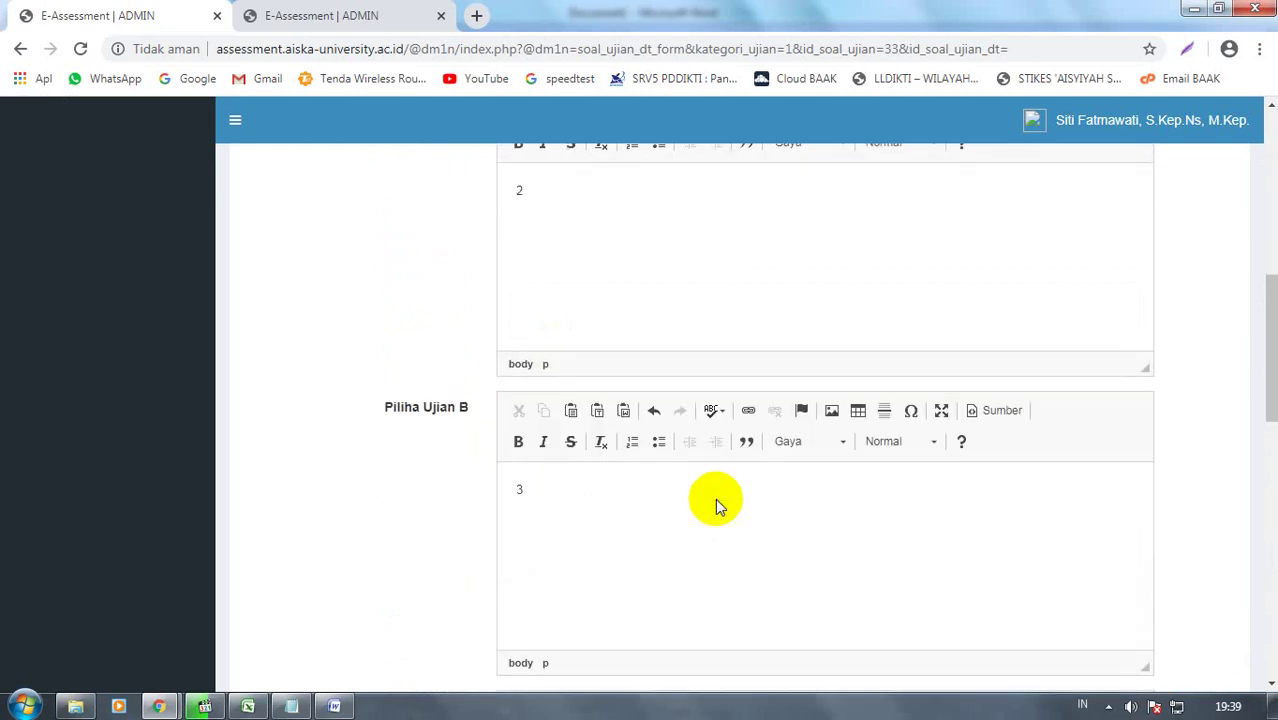
scroll(907, 531, "down", 1)
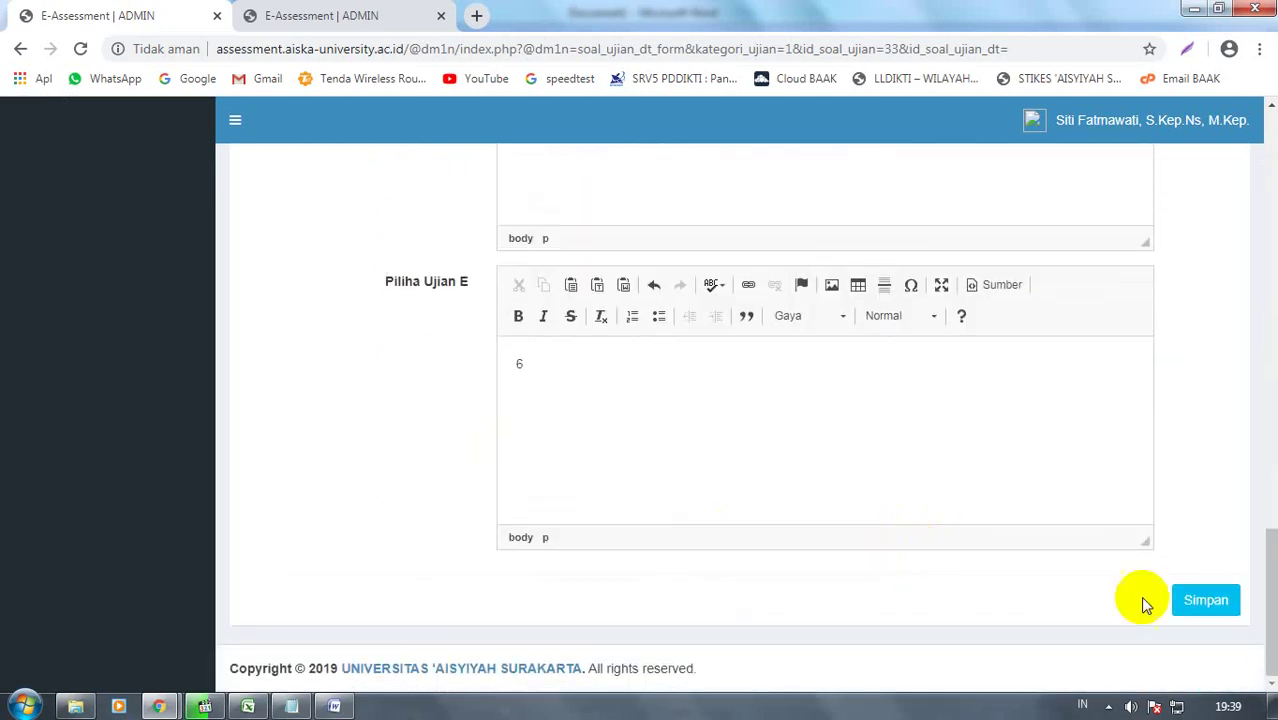
left_click(1205, 601)
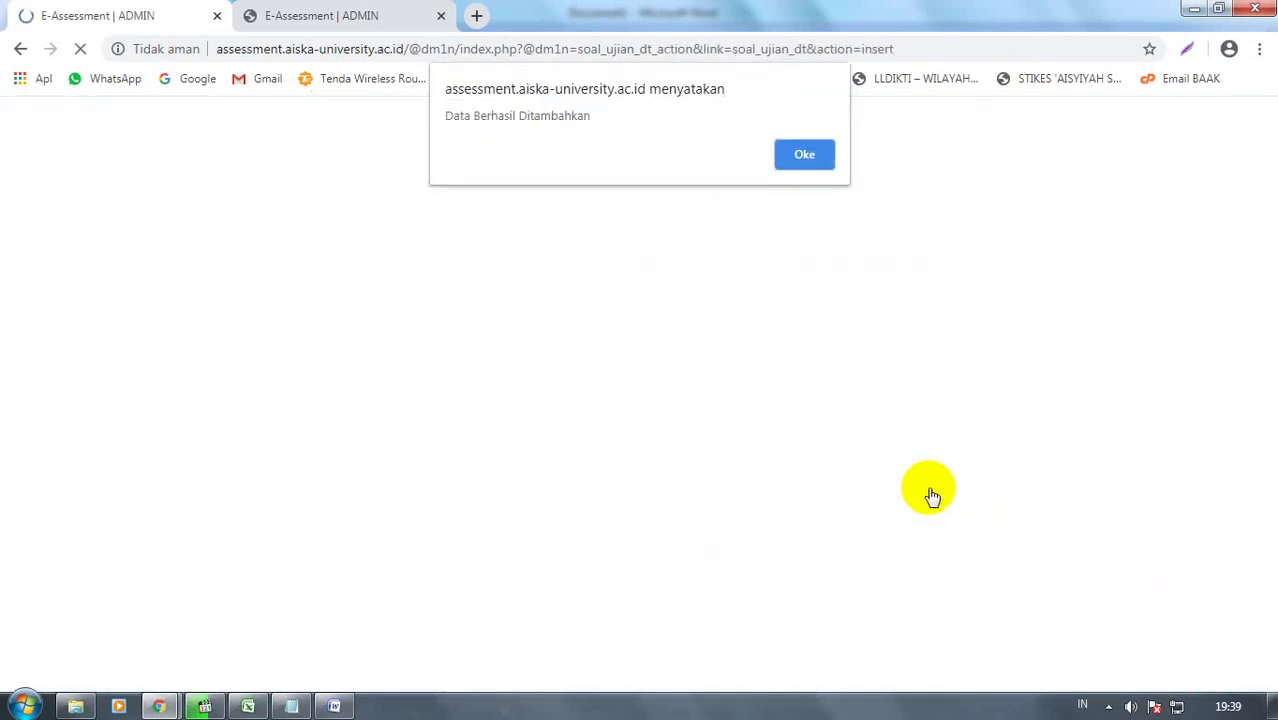
left_click(810, 158)
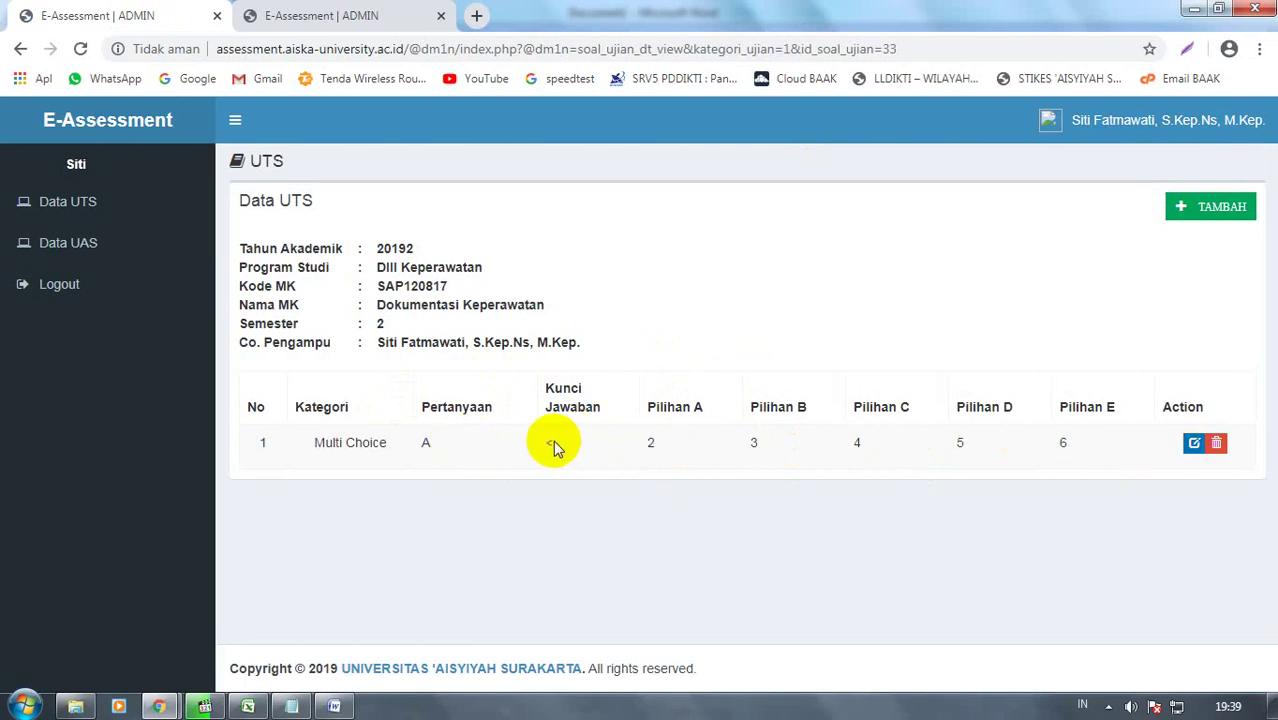
Edit the saved question 1 and replace its Pertanyaan text with "1 ditambah 1 berapa?"
left_click(1193, 446)
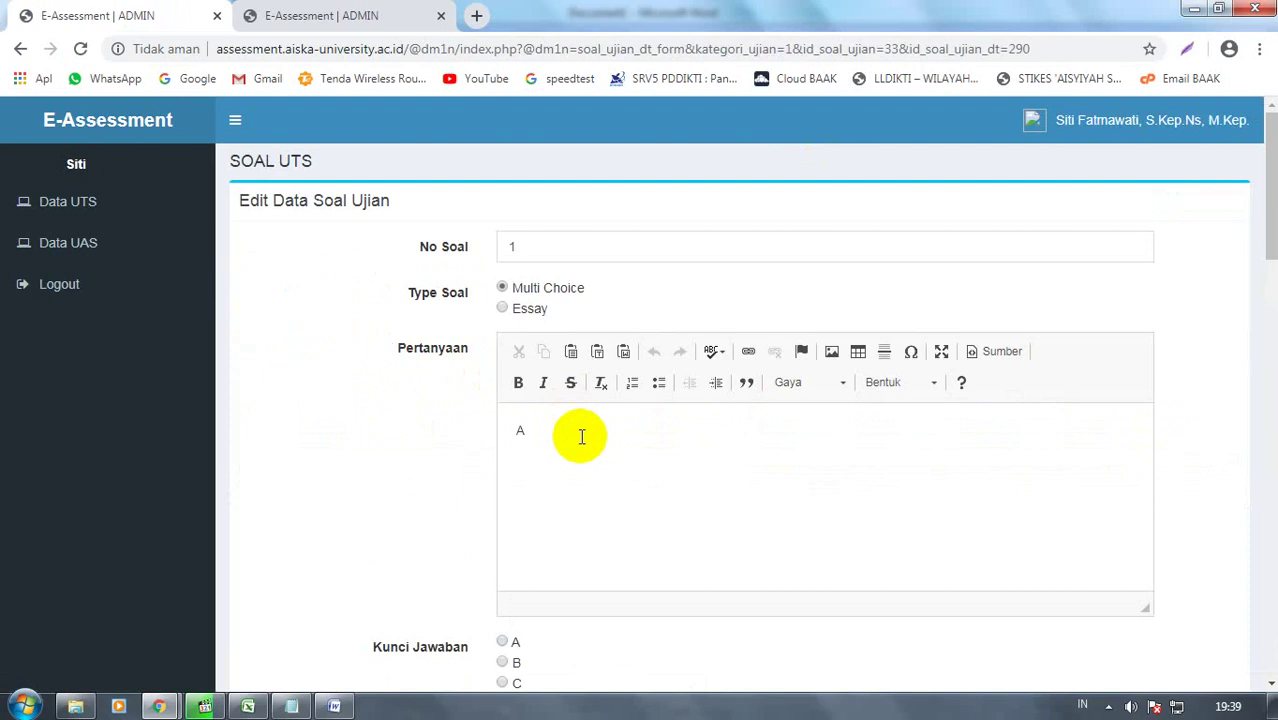
left_click(581, 436)
left_click_drag(581, 436, 479, 428)
scroll(593, 430, "down", 3)
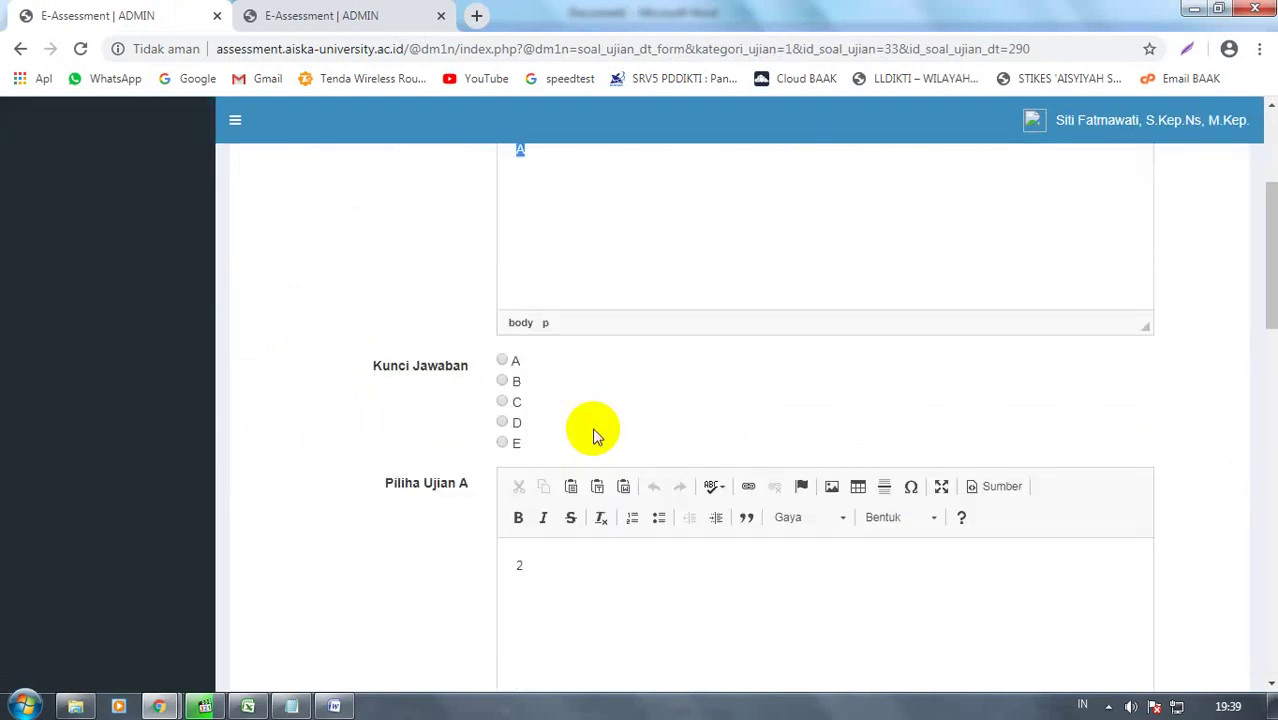
scroll(593, 436, "up", 2)
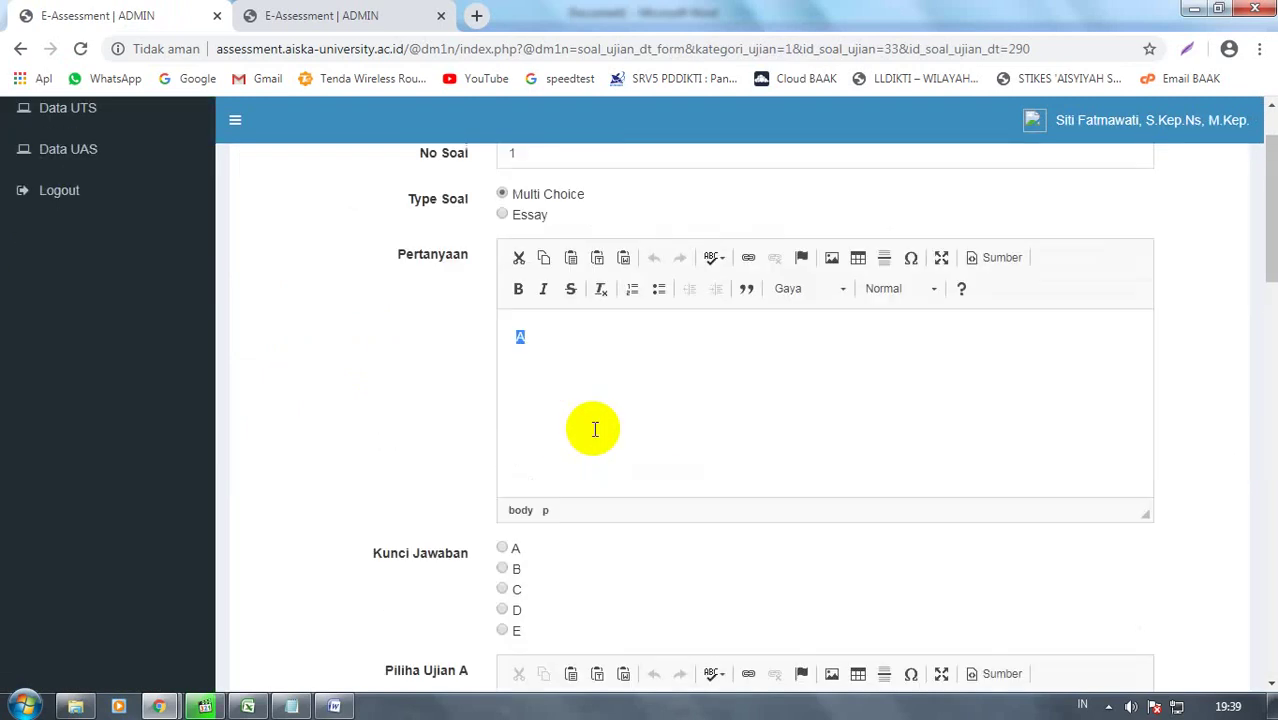
type("s")
type(" ditambah ")
type("1 berapa?")
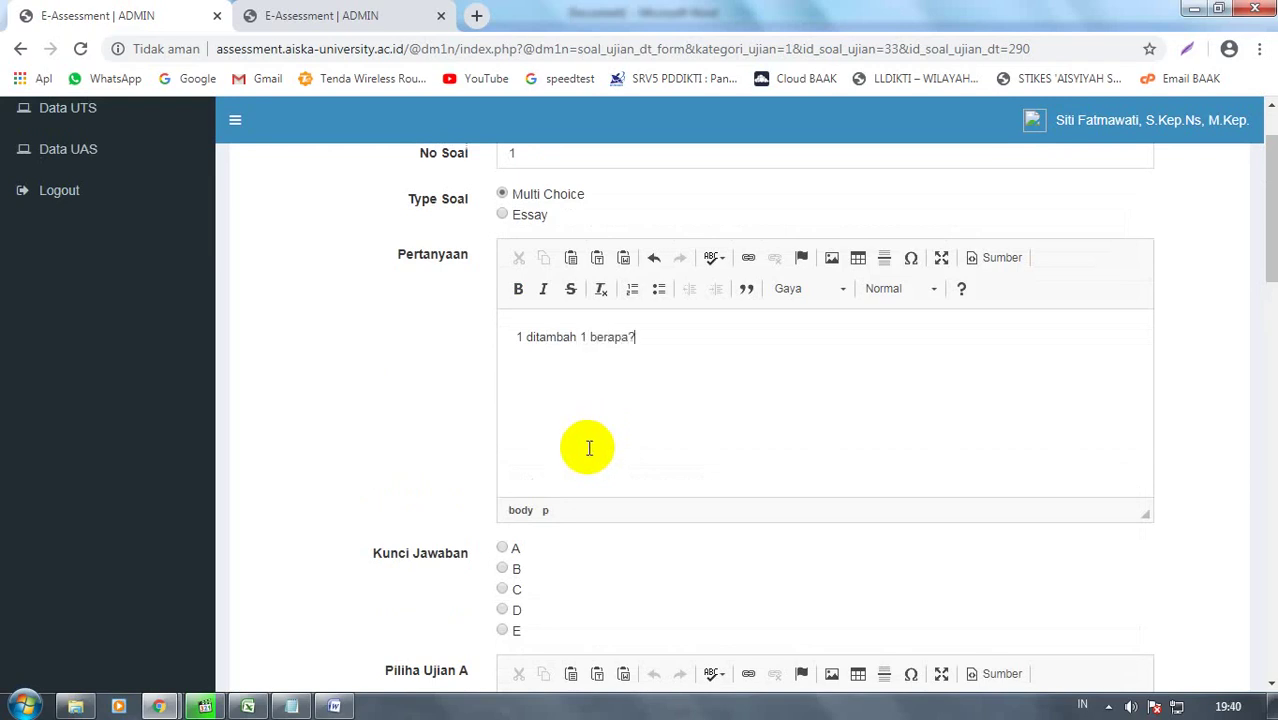
Set the Kunci Jawaban of question 1 to A and save the edited question
scroll(588, 448, "down", 1)
left_click(504, 455)
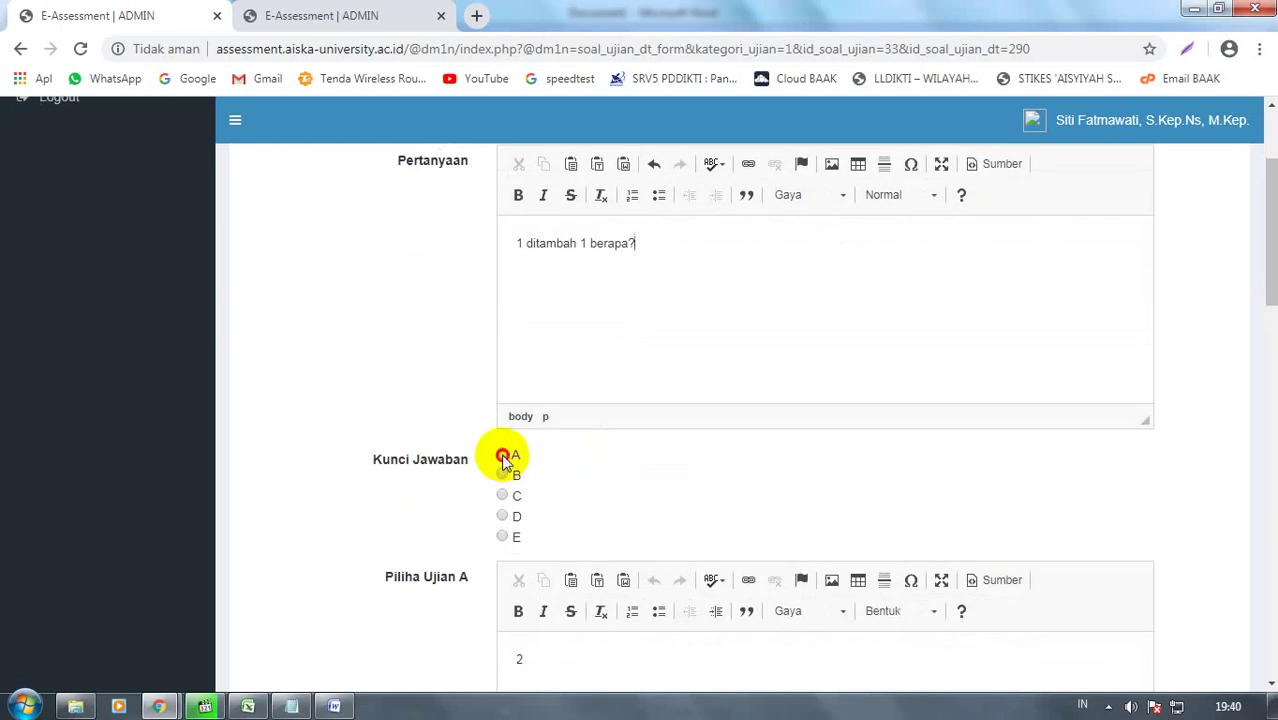
scroll(597, 455, "up", 2)
scroll(941, 471, "down", 18)
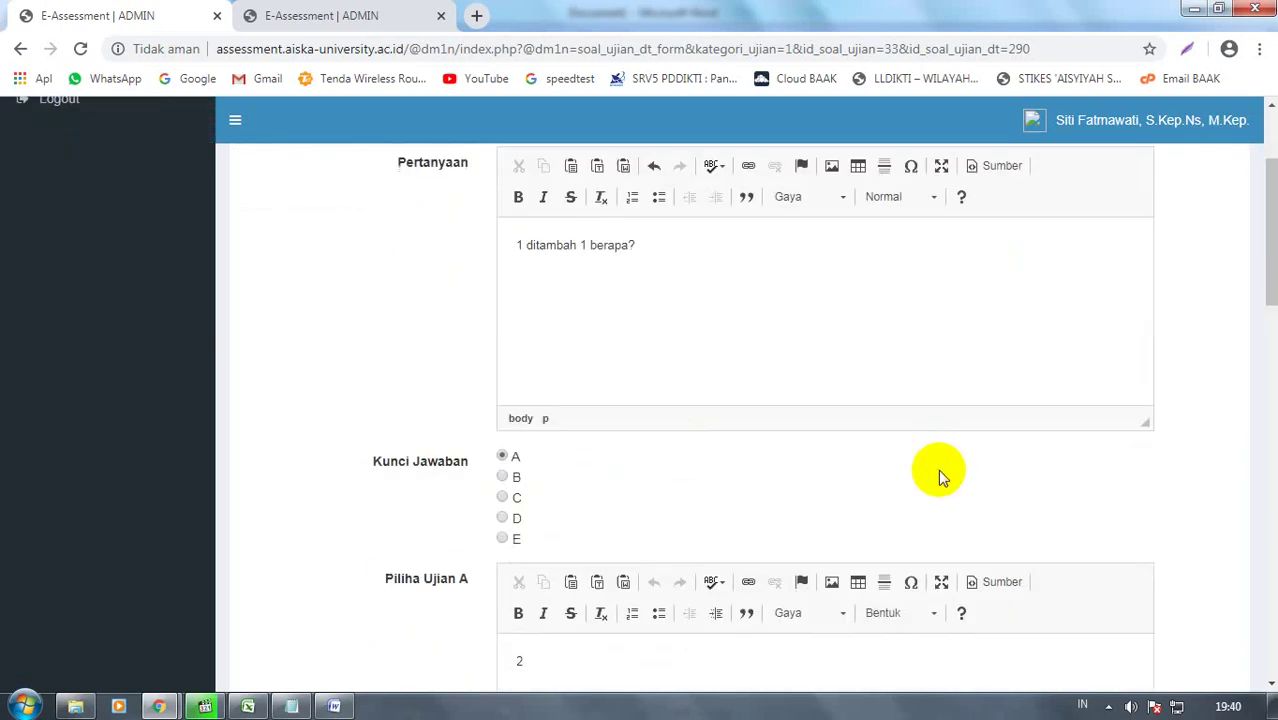
left_click(1210, 605)
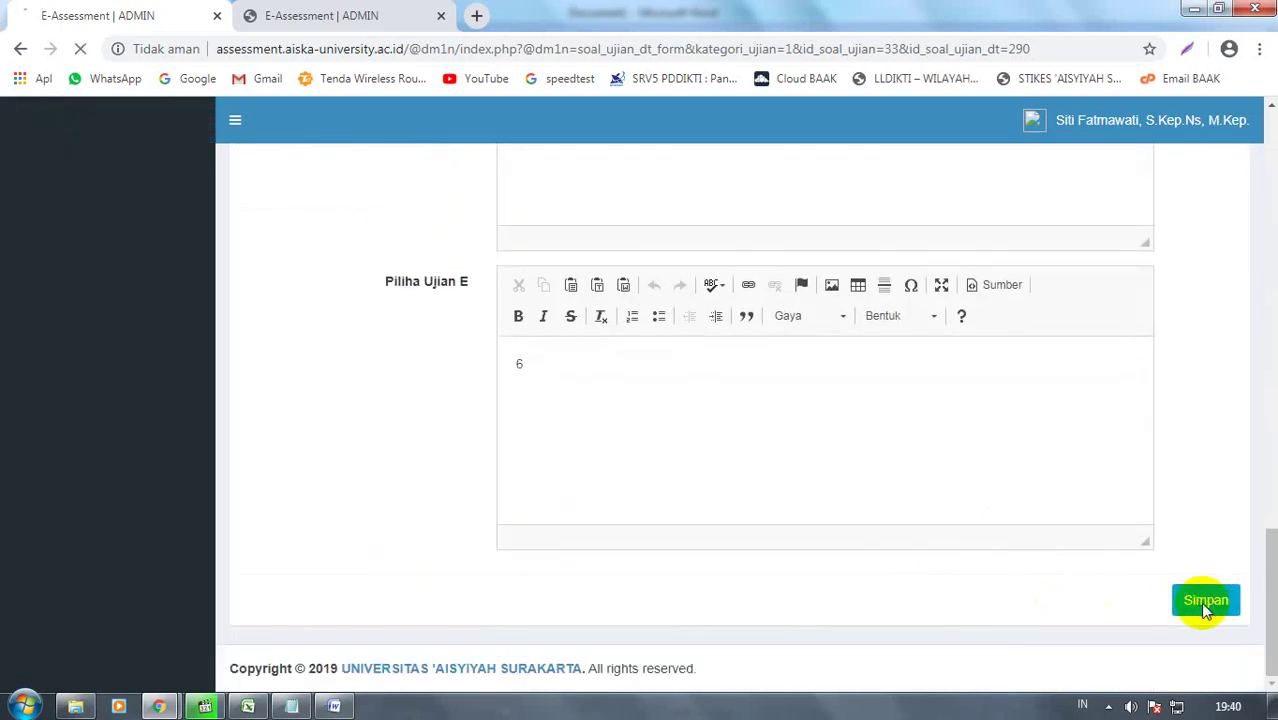
left_click(780, 166)
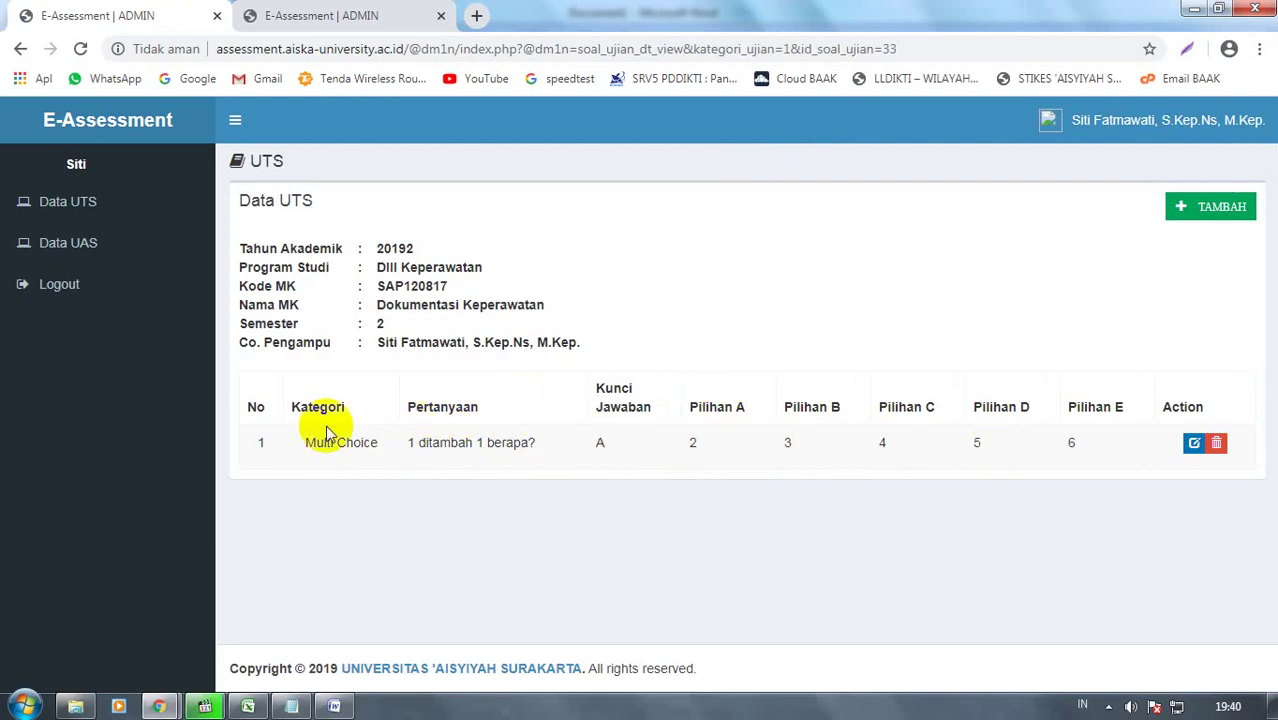
Start a new question with No Soal 2 and type Essay, and enter "Siapakah Ketua Pimpinan Pusat Aisyiyah Saat ini?" as its Pertanyaan
left_click(1210, 212)
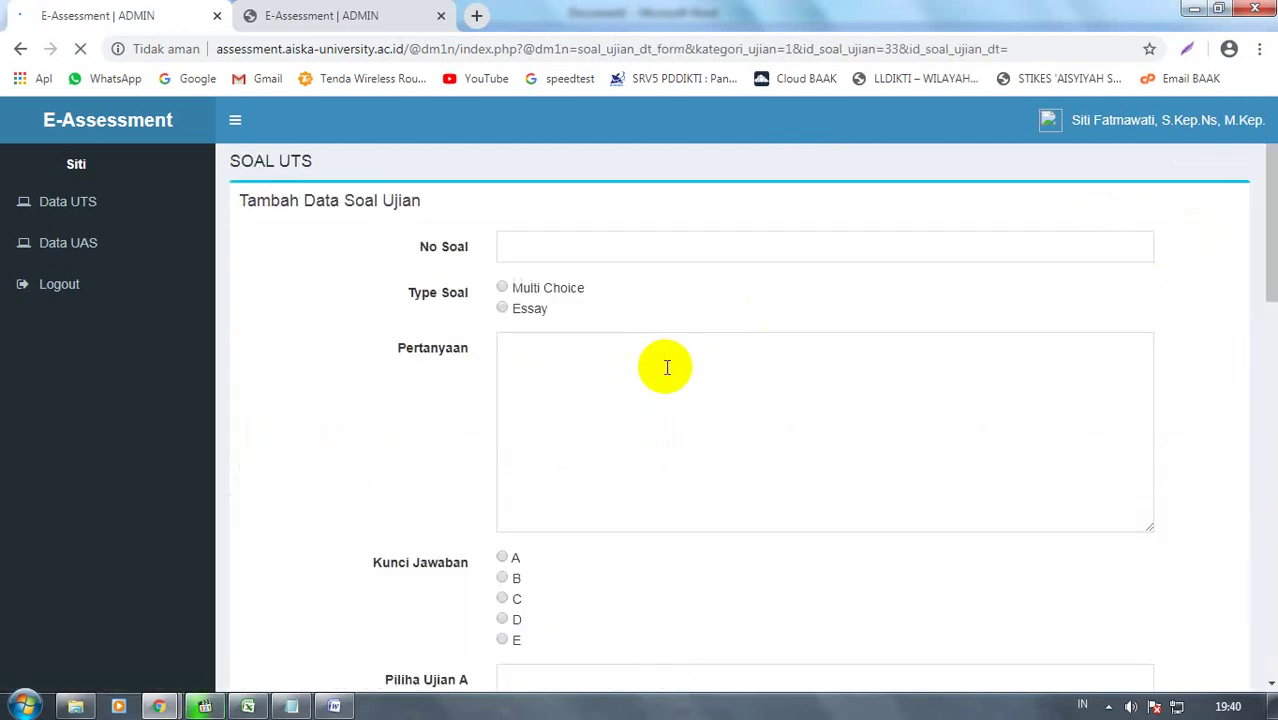
left_click(534, 254)
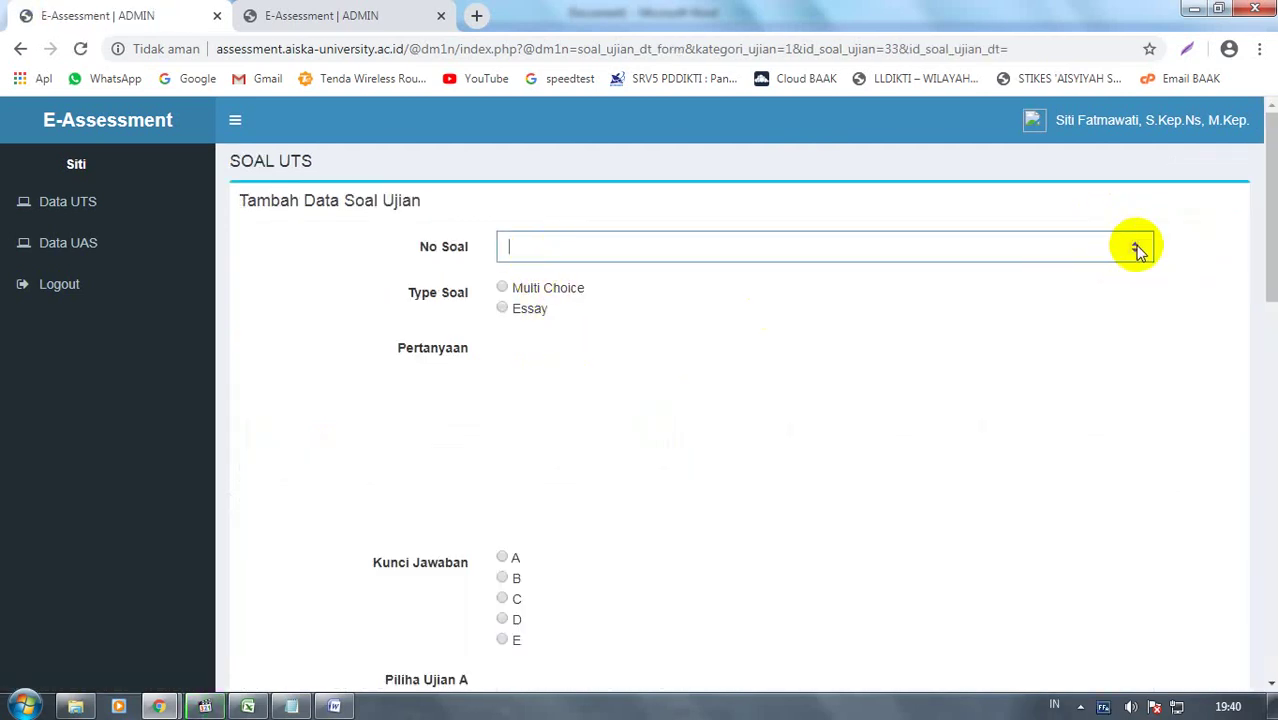
left_click(1136, 243)
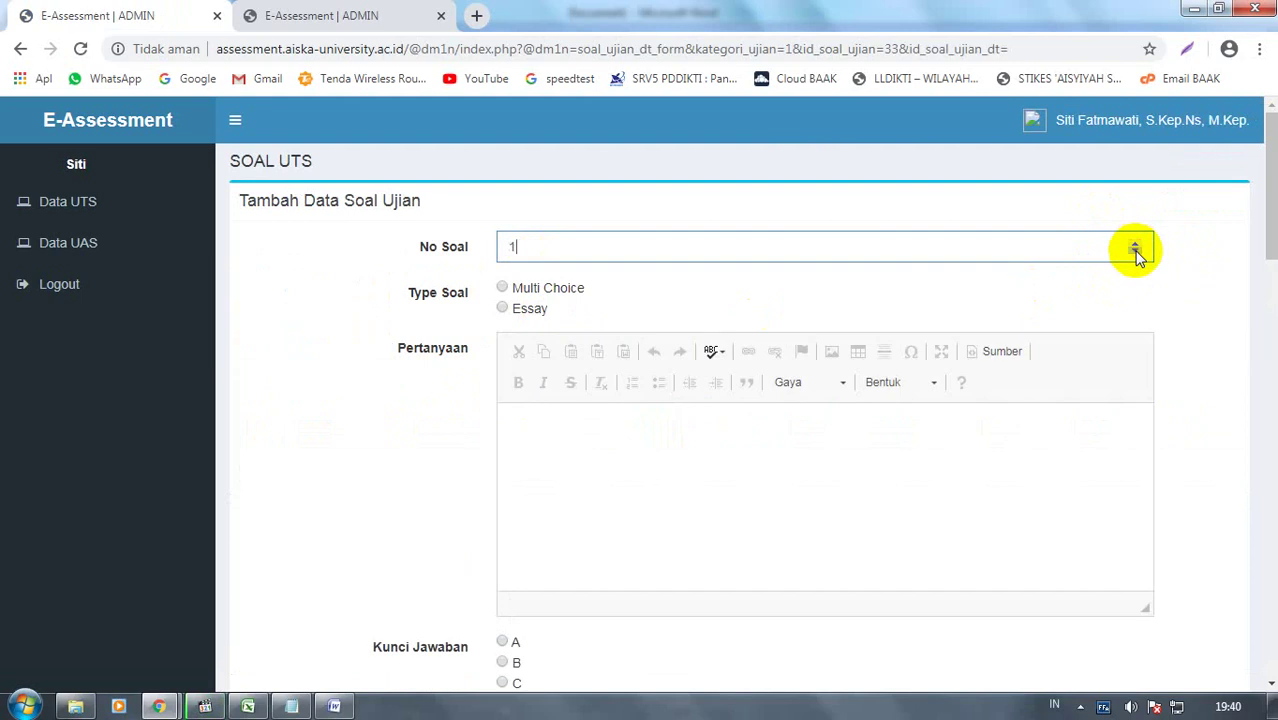
left_click(505, 310)
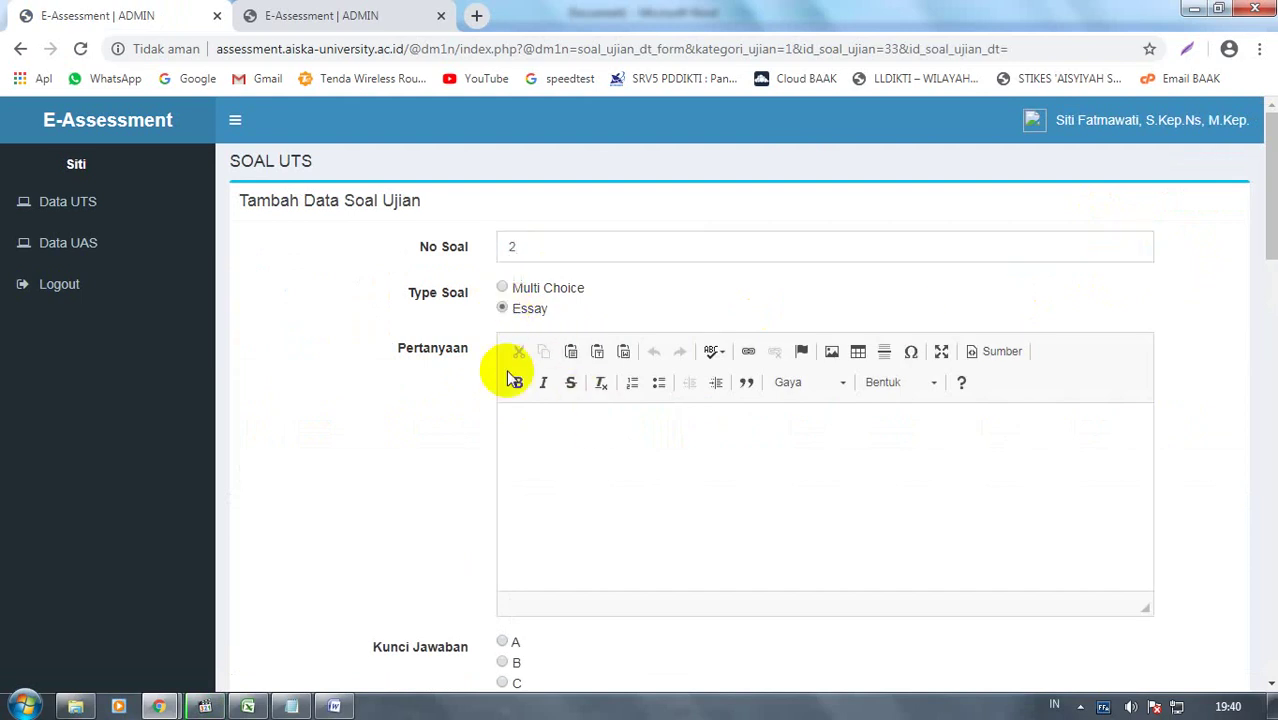
left_click(531, 430)
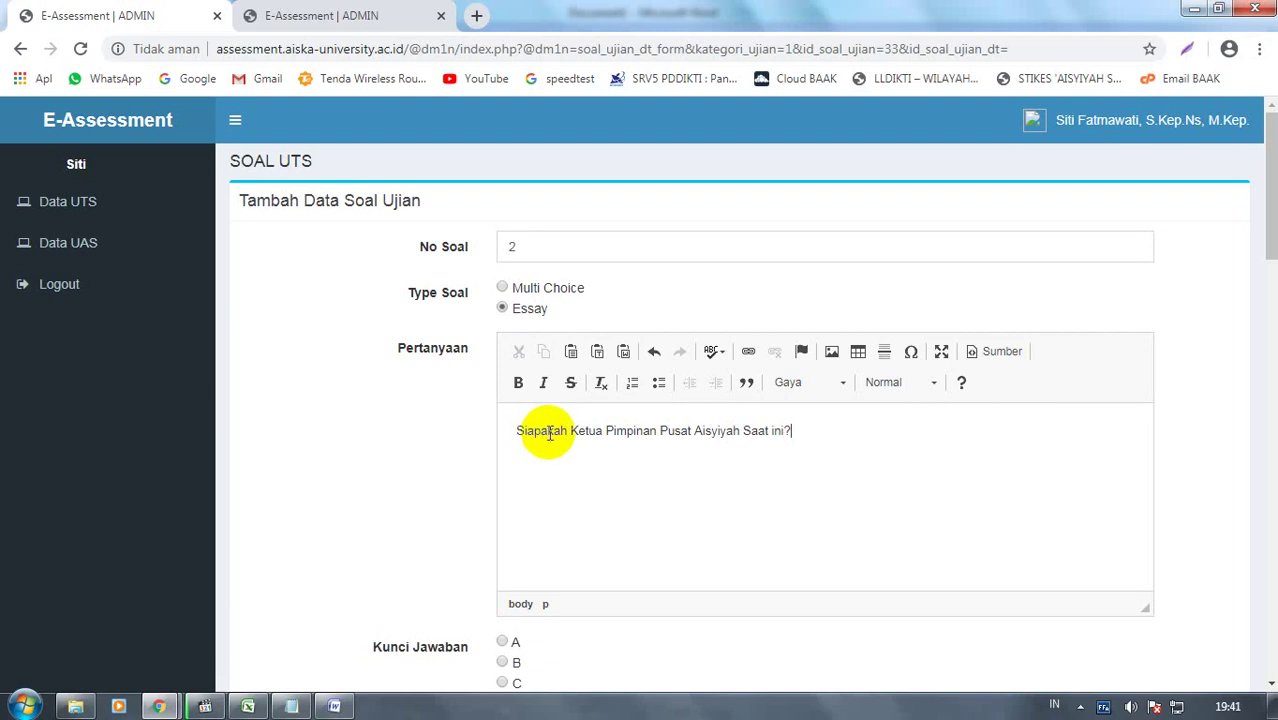
scroll(540, 430, "down", 2)
scroll(540, 435, "down", 2)
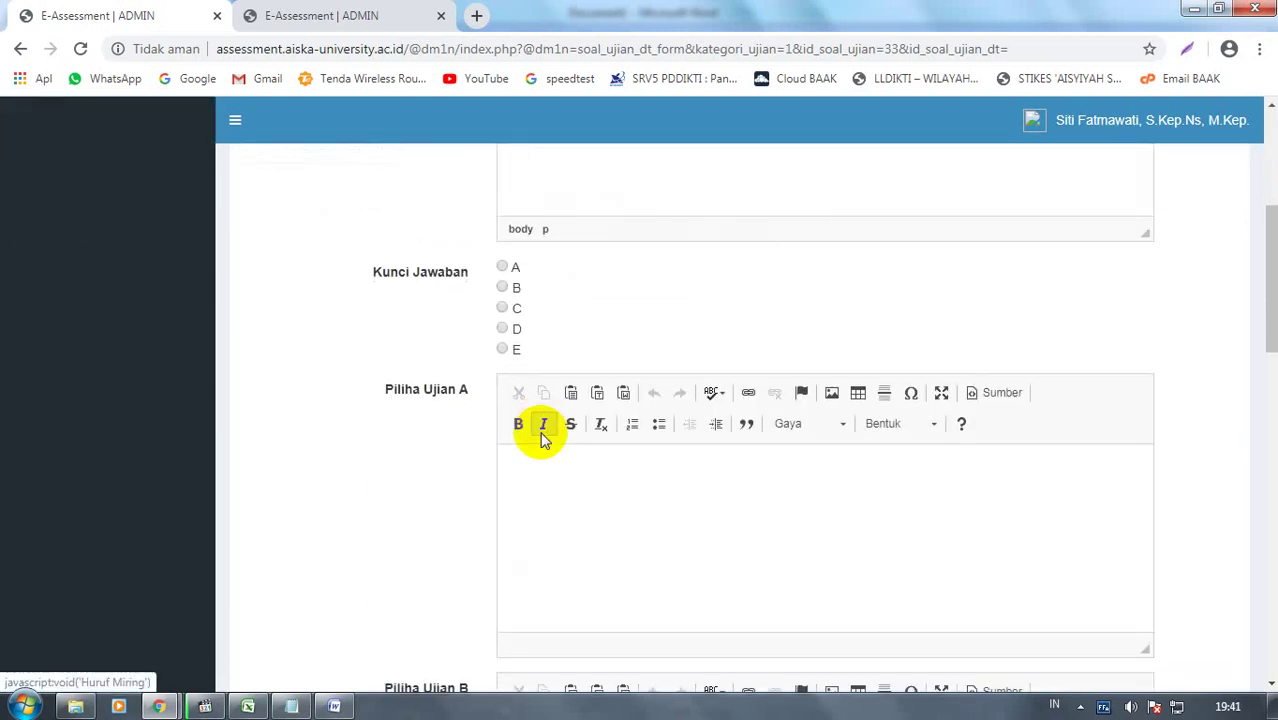
scroll(541, 433, "up", 4)
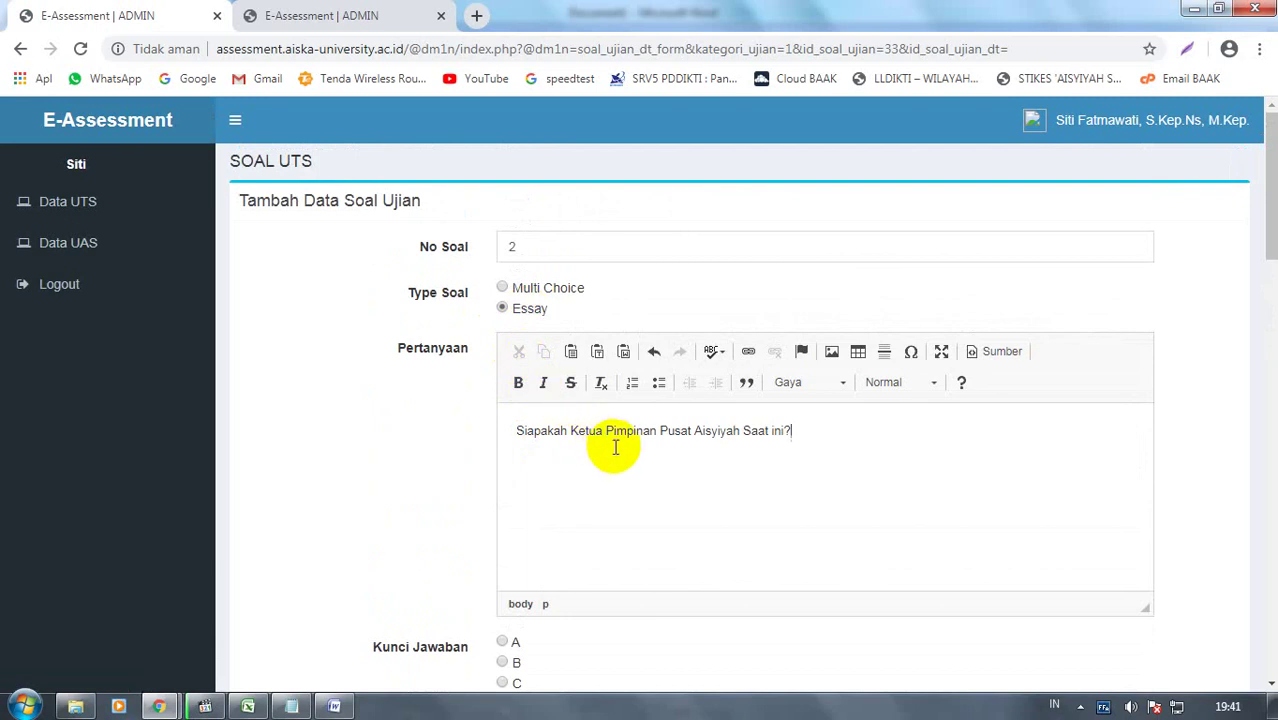
Save essay question 2 to the exam's question list without choosing a Kunci Jawaban or filling in answer options
scroll(745, 447, "down", 8)
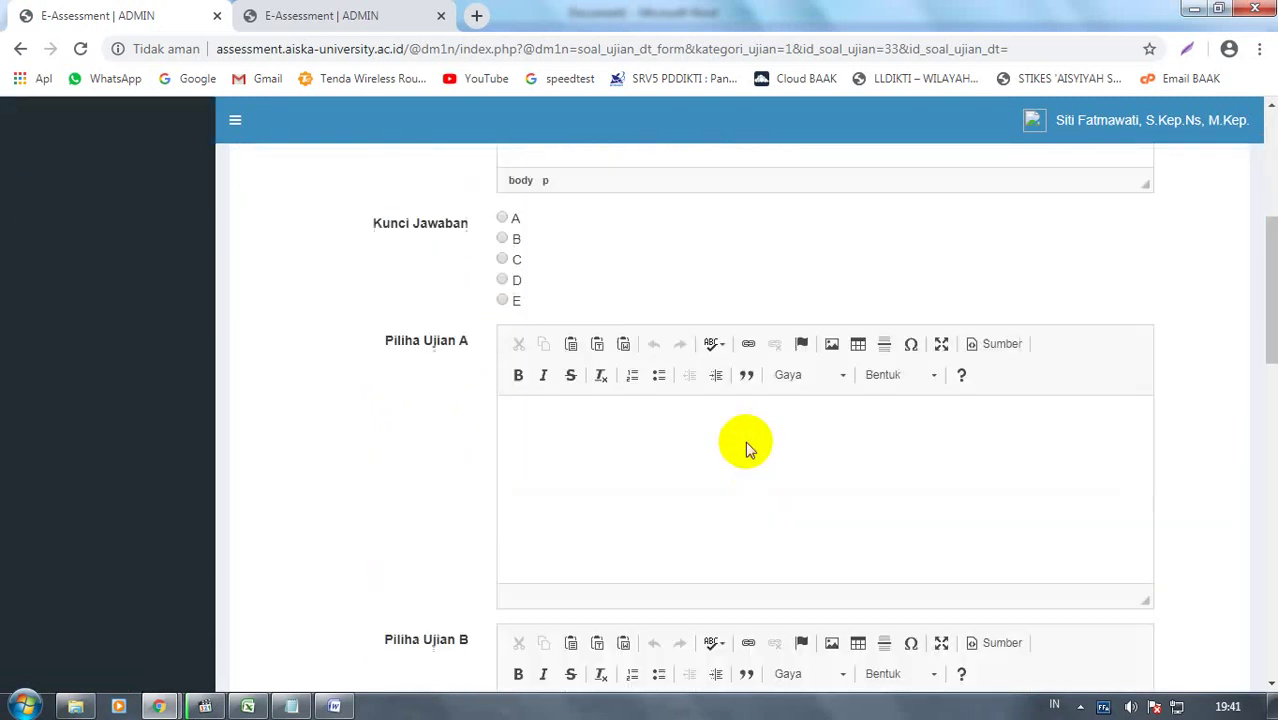
scroll(745, 447, "down", 9)
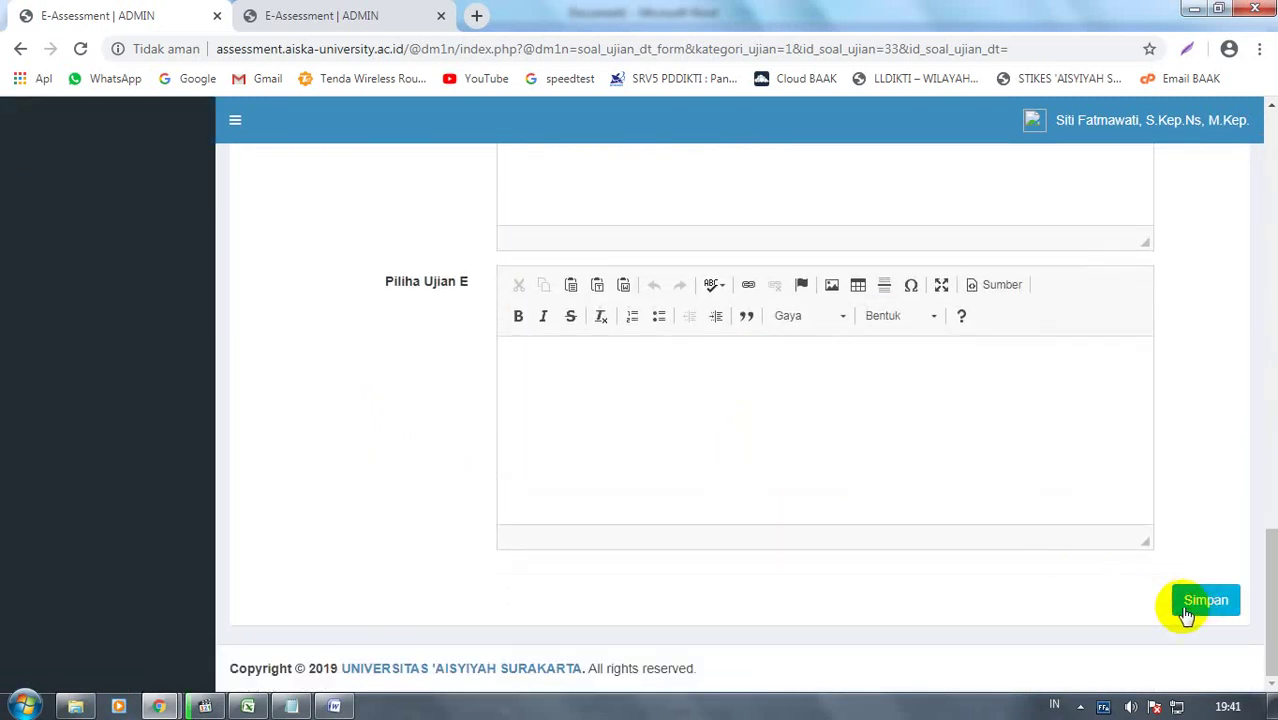
left_click(1203, 602)
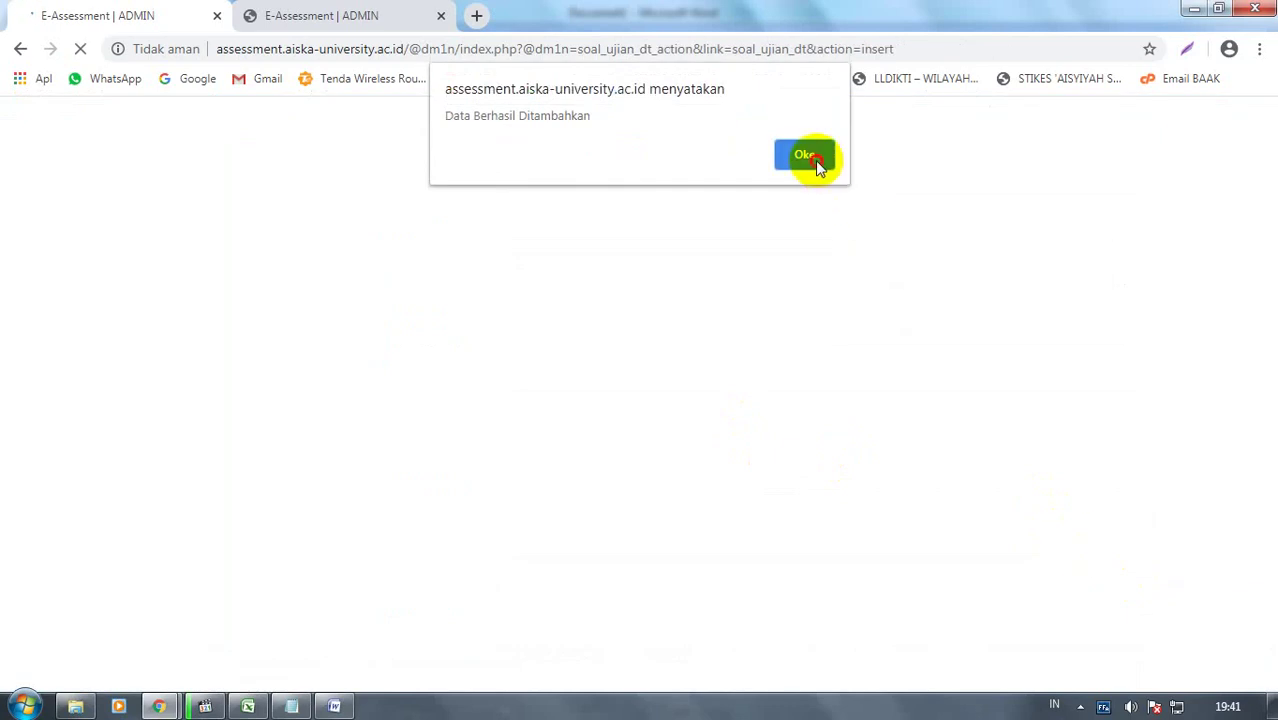
left_click(815, 160)
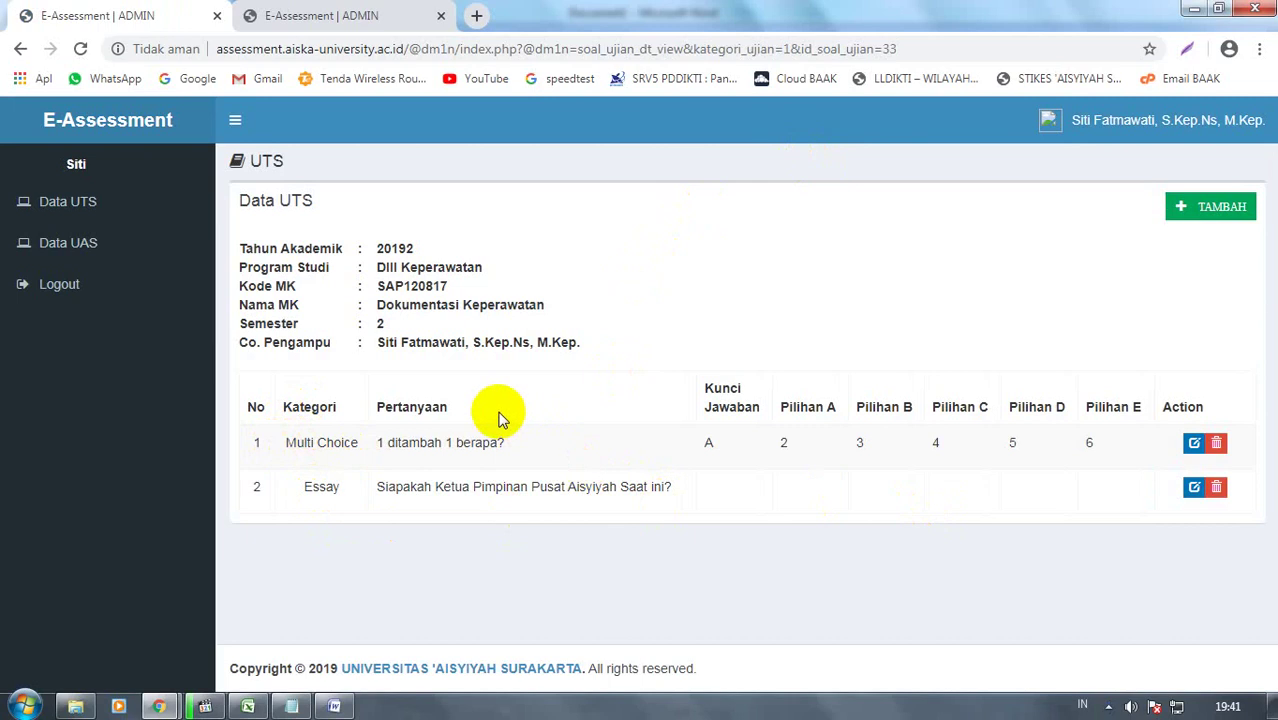
Check the multiple-choice and essay counts of Dokumentasi Keperawatan in Data UTS, along with its question list
left_click(49, 202)
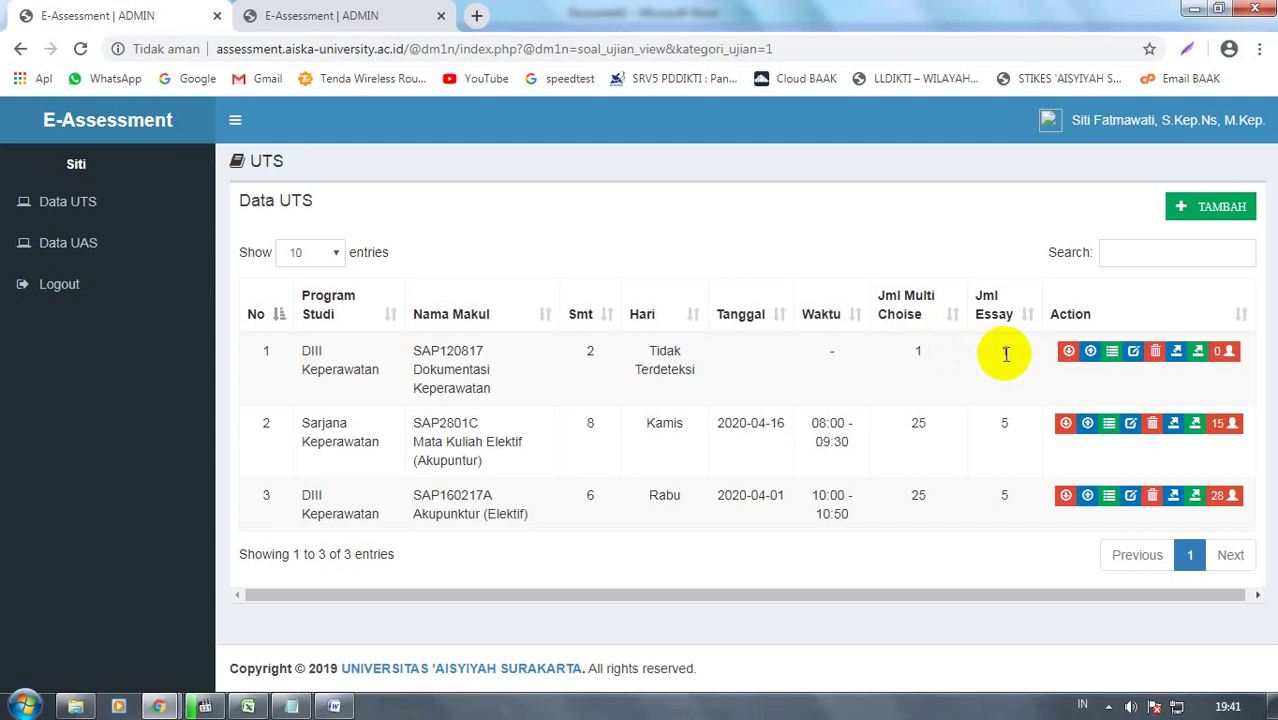
left_click(1109, 354)
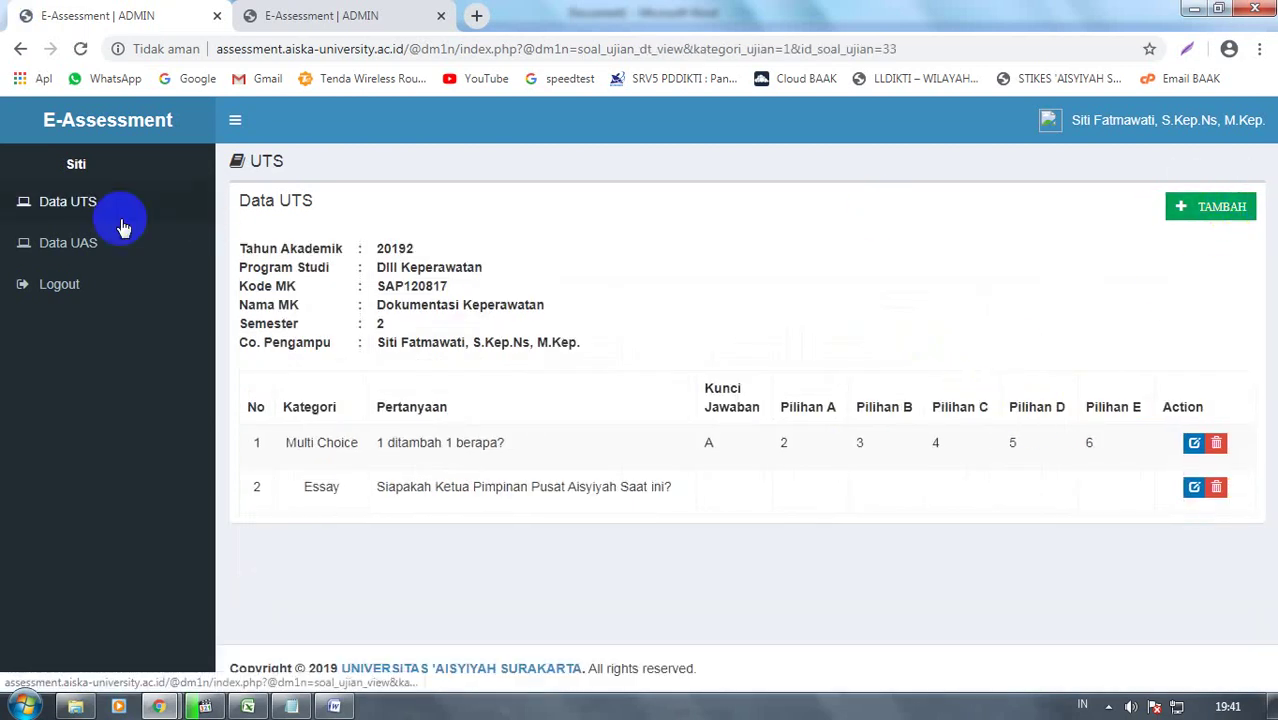
left_click(86, 205)
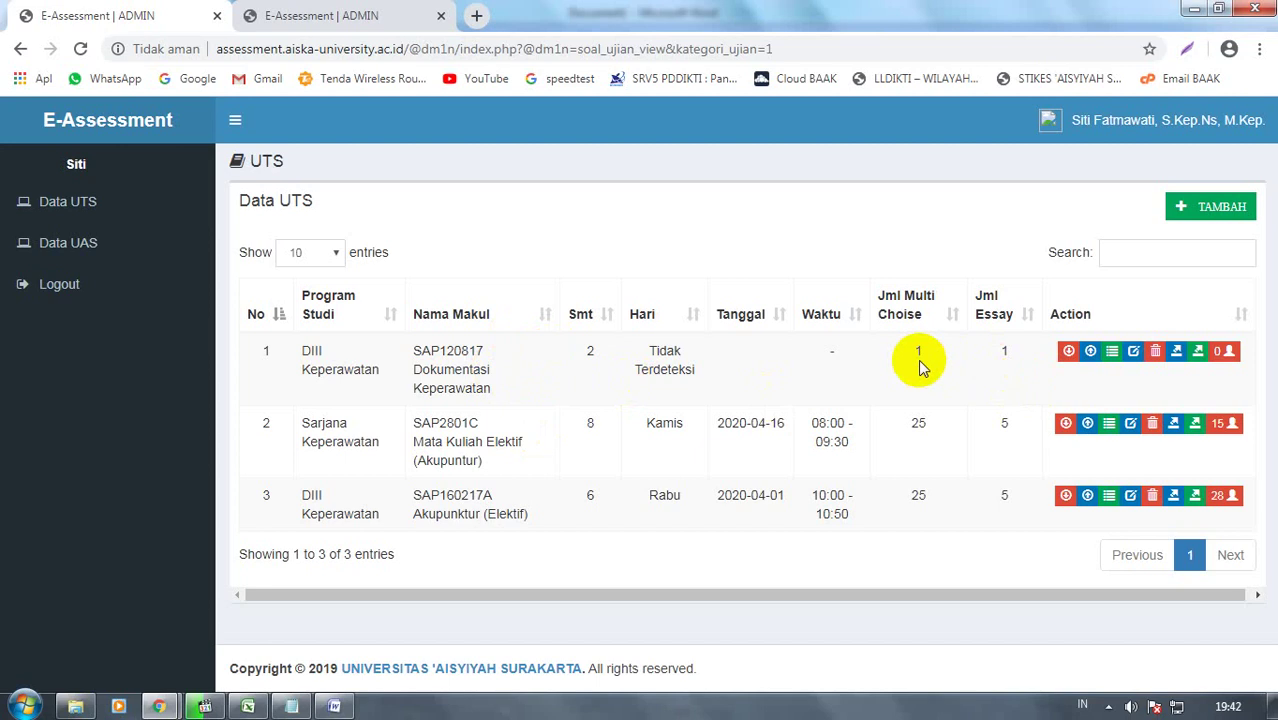
Delete both the multiple-choice and the essay question from the Dokumentasi Keperawatan question list
left_click(1112, 352)
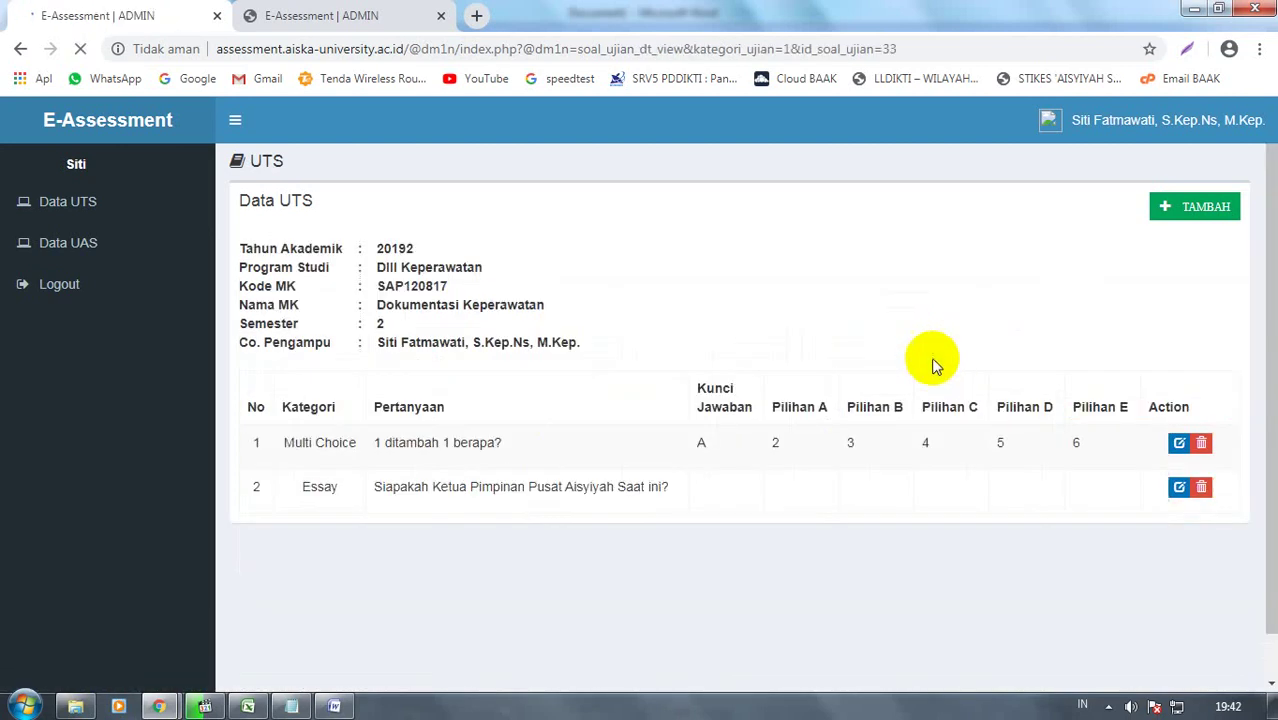
left_click(1218, 444)
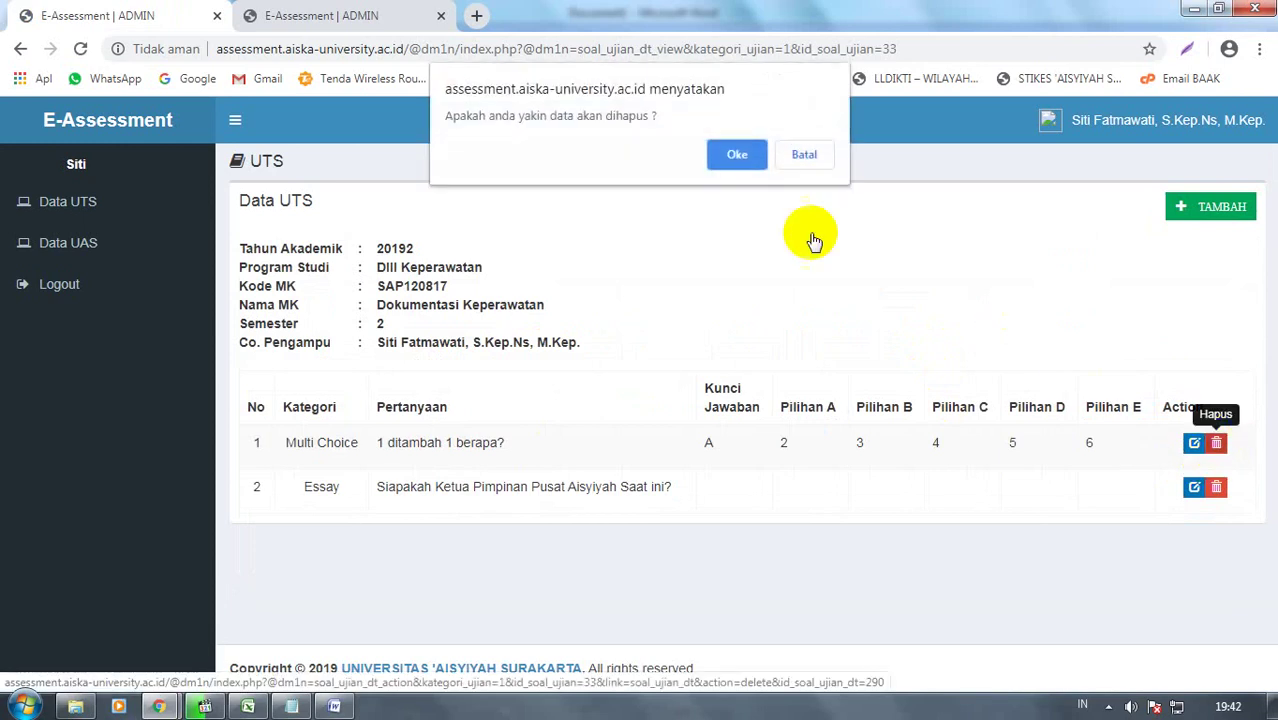
left_click(727, 156)
left_click(806, 156)
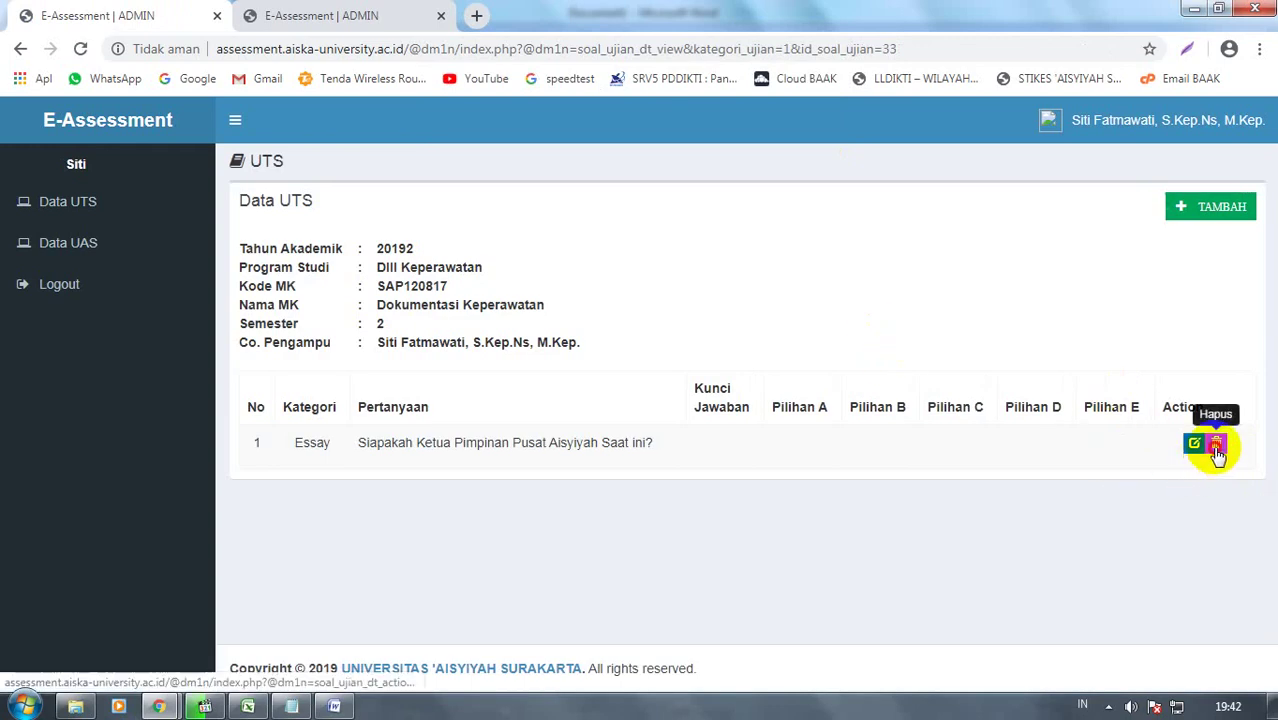
left_click(1217, 443)
left_click(737, 155)
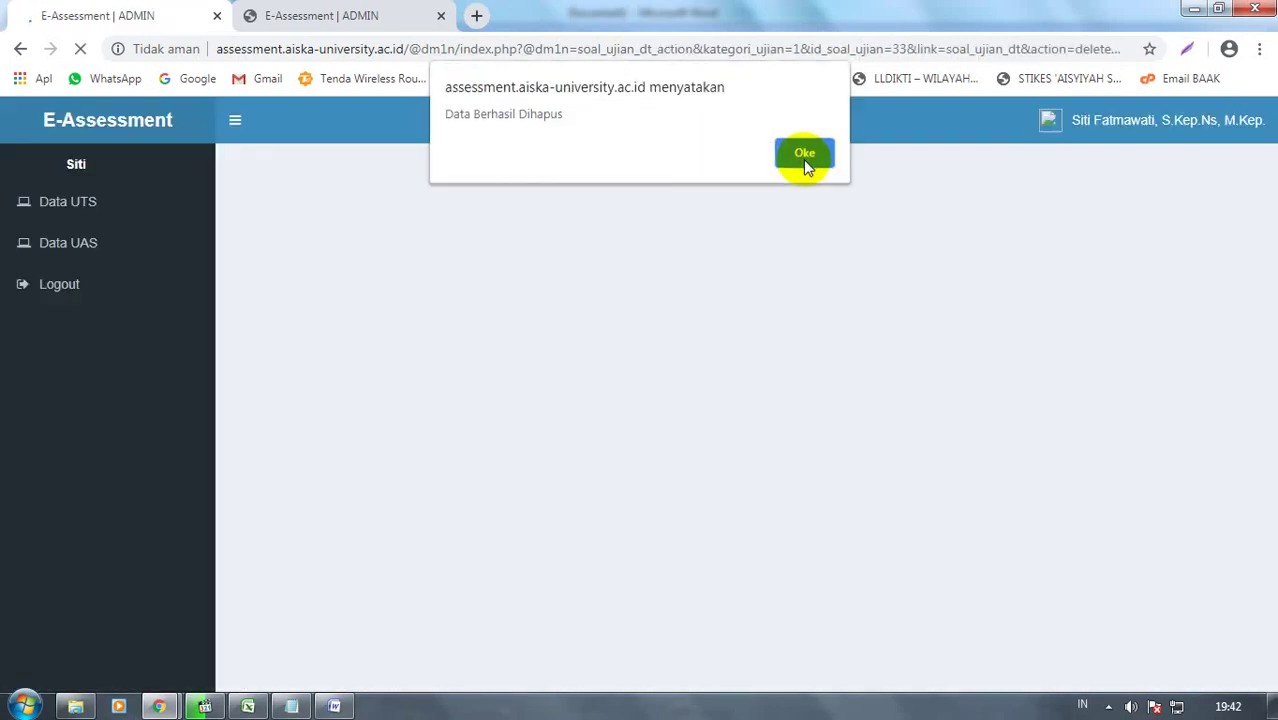
left_click(805, 155)
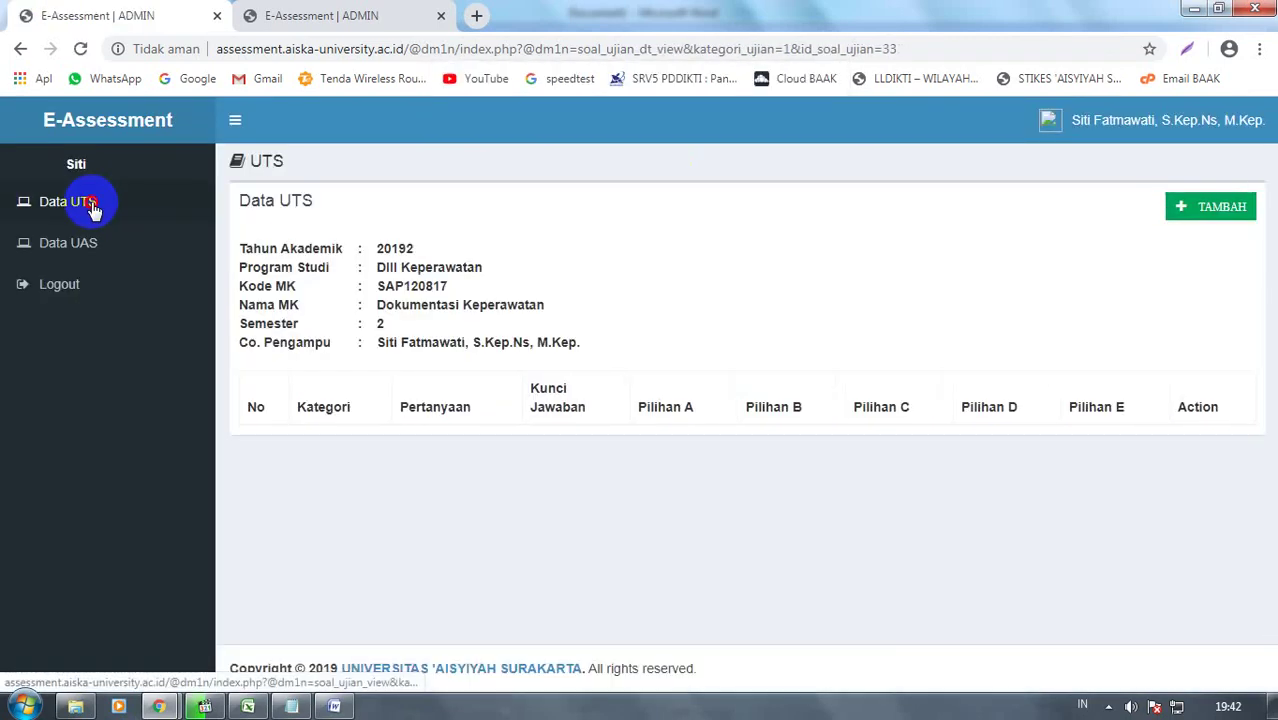
Download the question template for Dokumentasi Keperawatan from Data UTS and open it in Excel
left_click(90, 203)
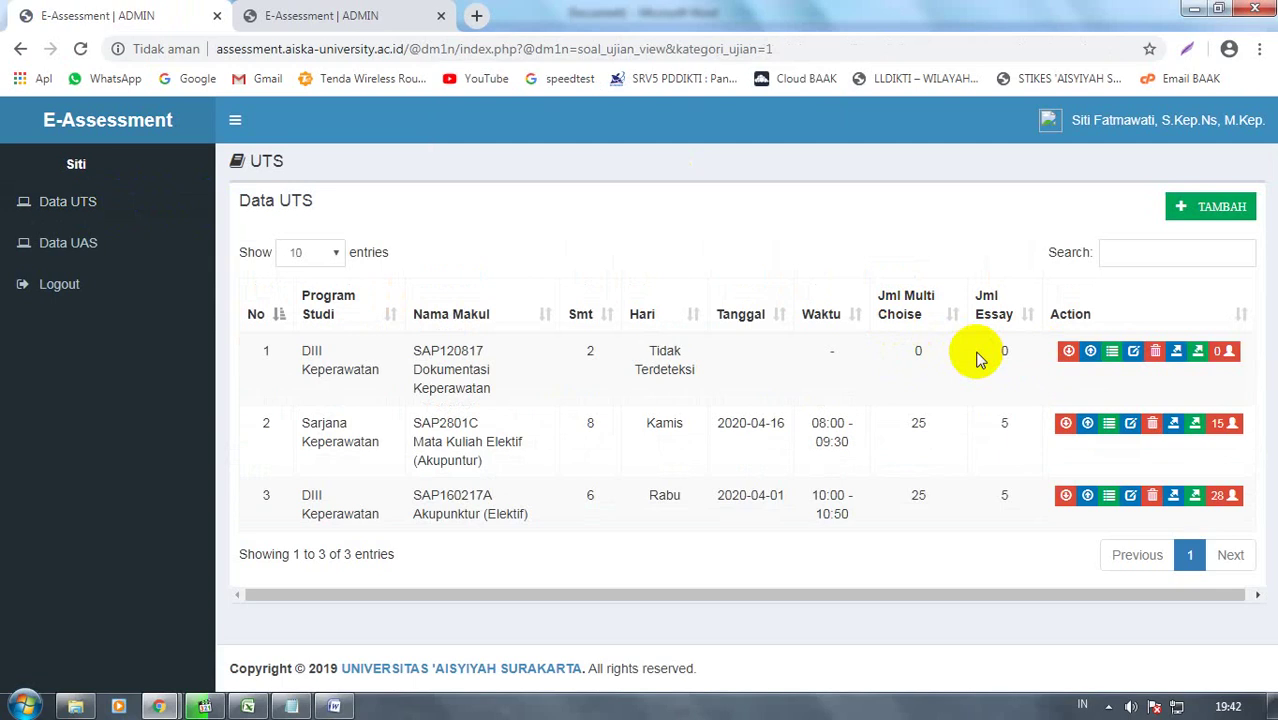
left_click(1068, 354)
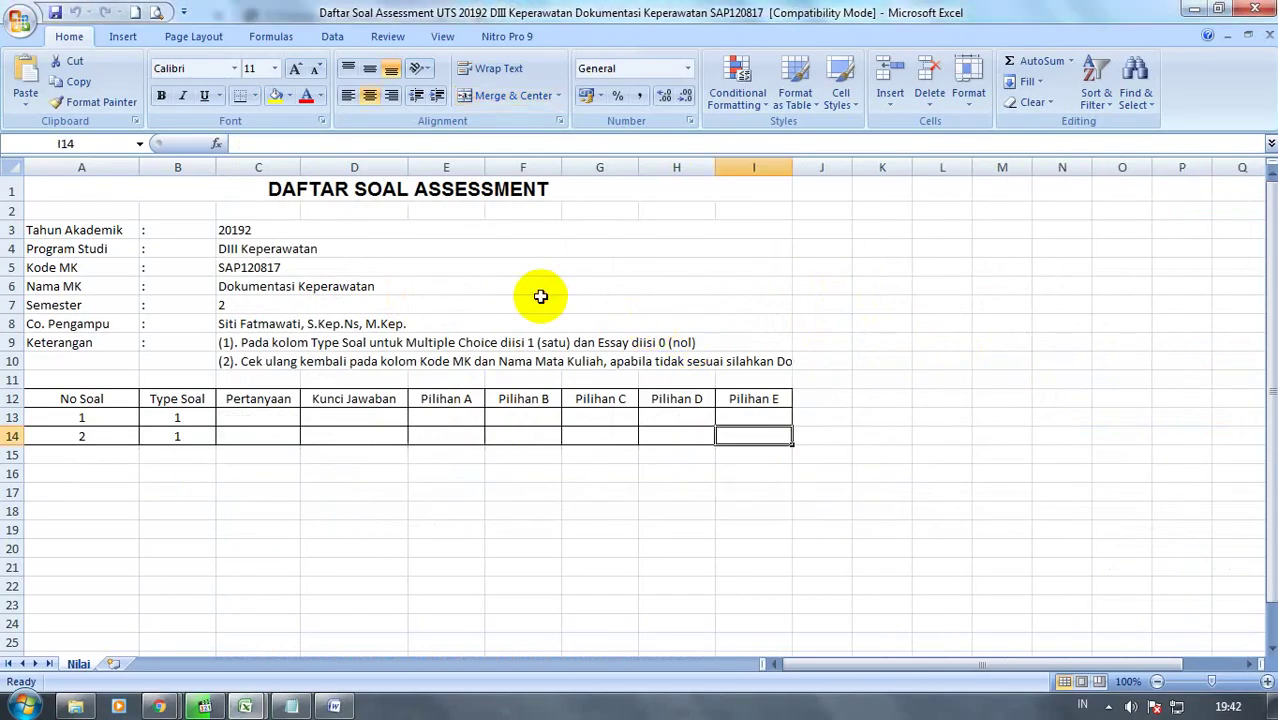
Examine the template's course details, including Tahun Akademik, Program Studi, Kode MK and Nama MK, and its empty Pertanyaan column
left_click(150, 249)
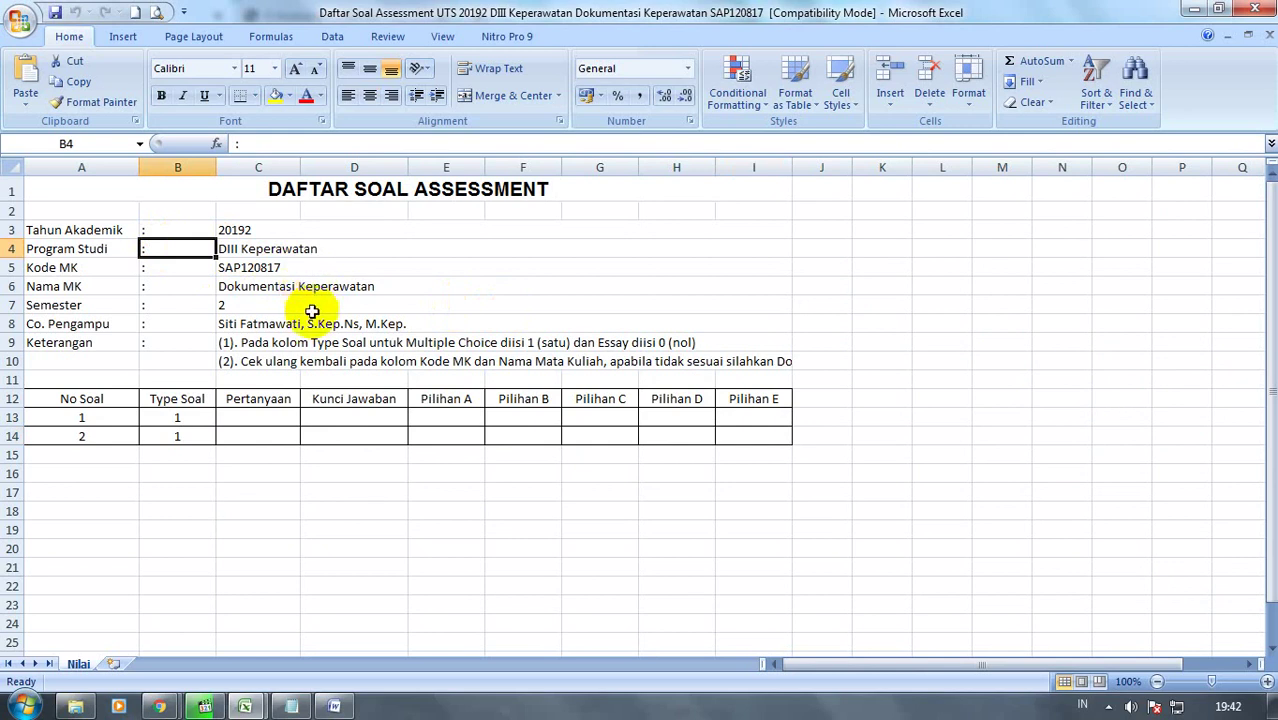
left_click(239, 424)
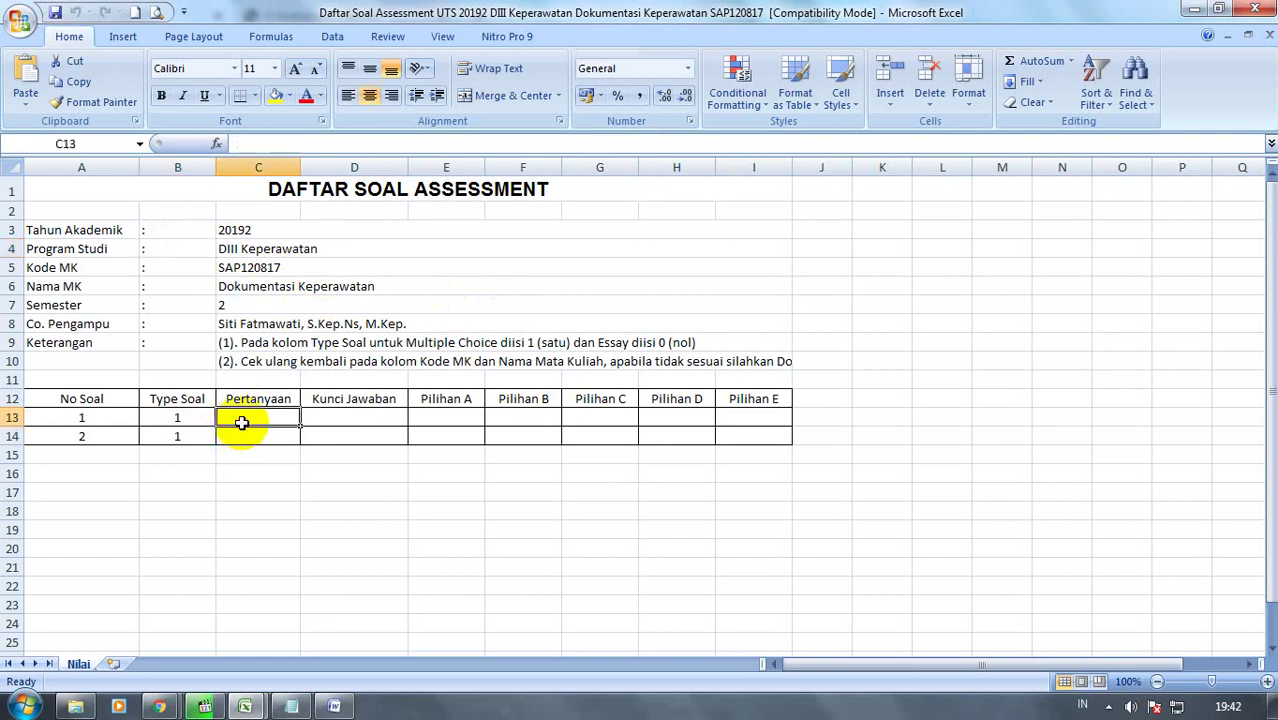
left_click(94, 231)
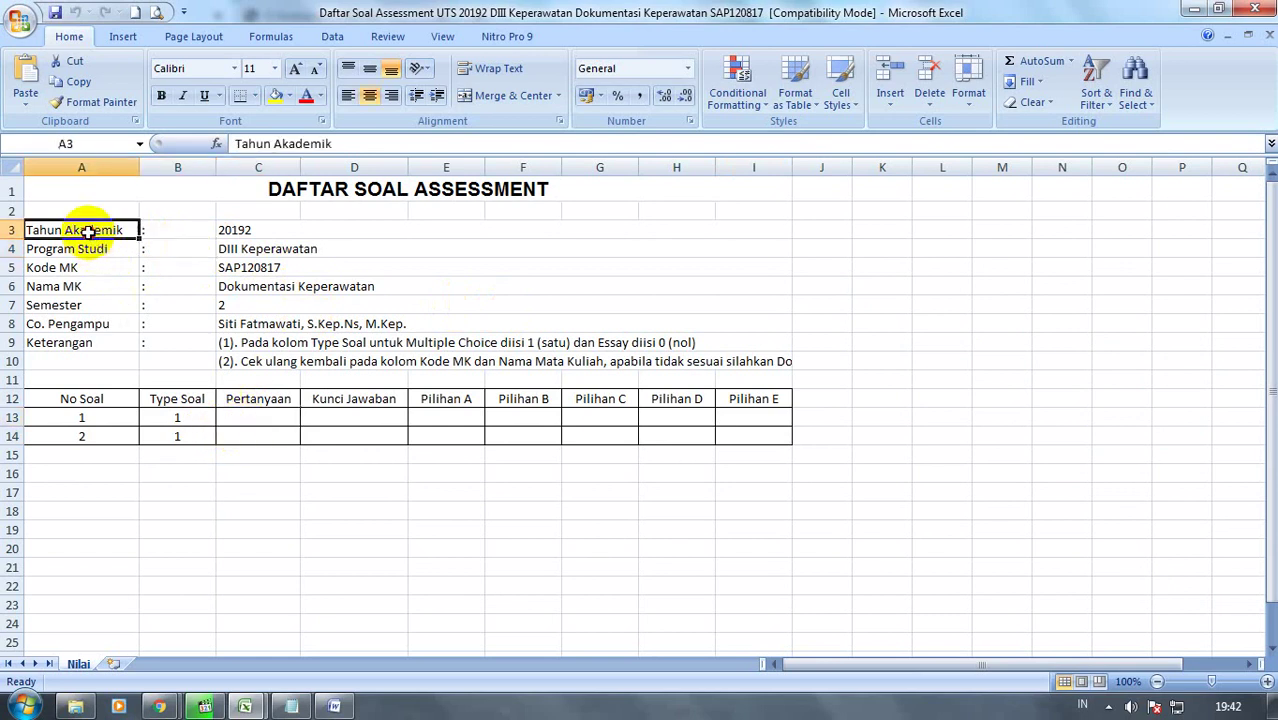
left_click(235, 230)
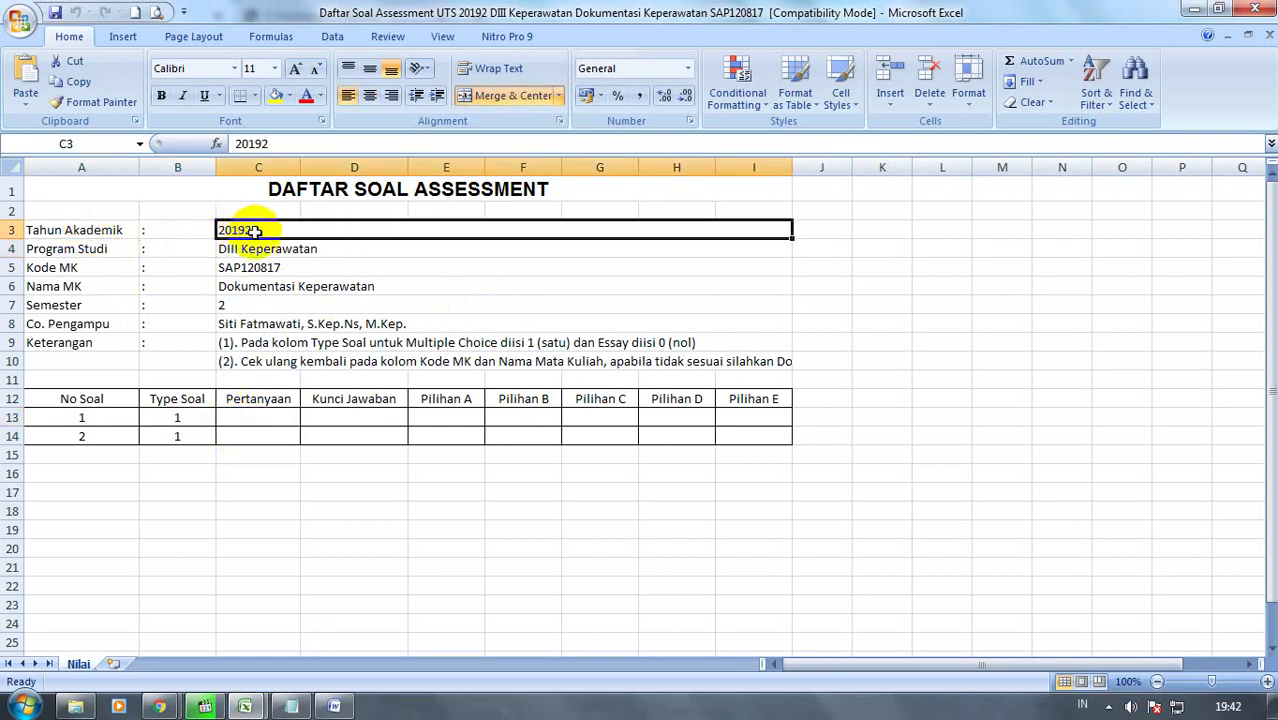
left_click(237, 250)
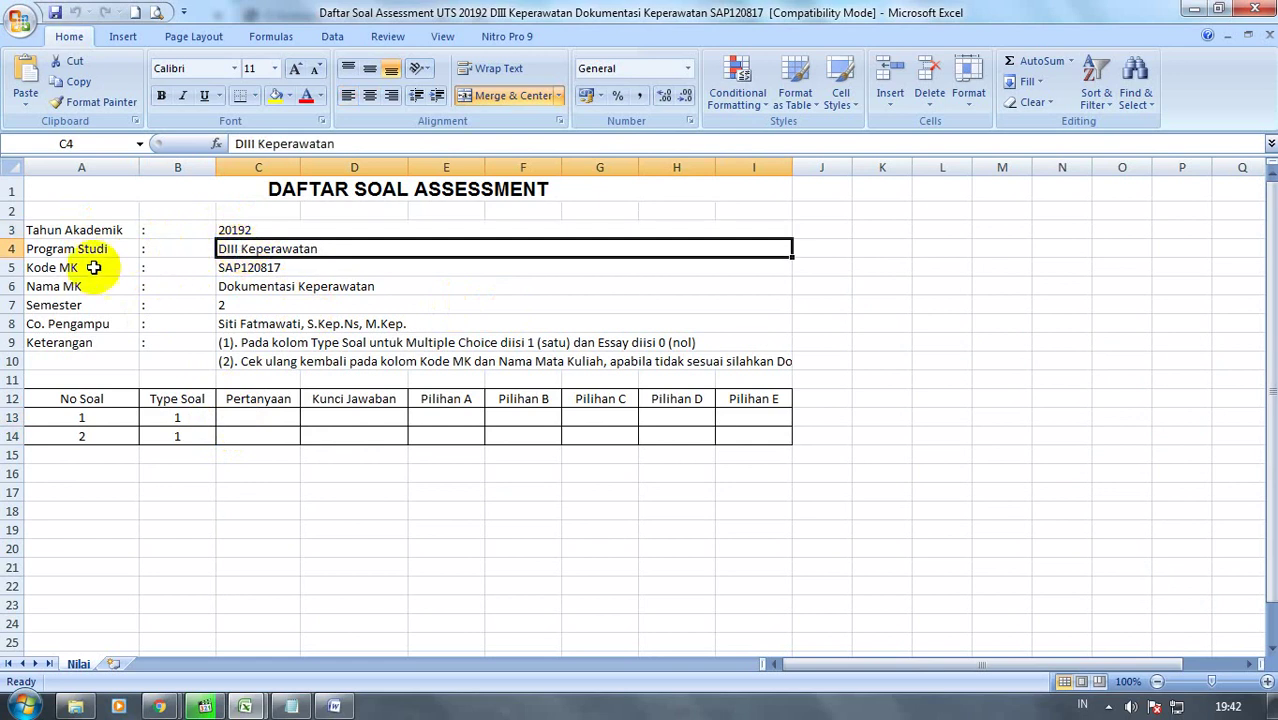
left_click(86, 267)
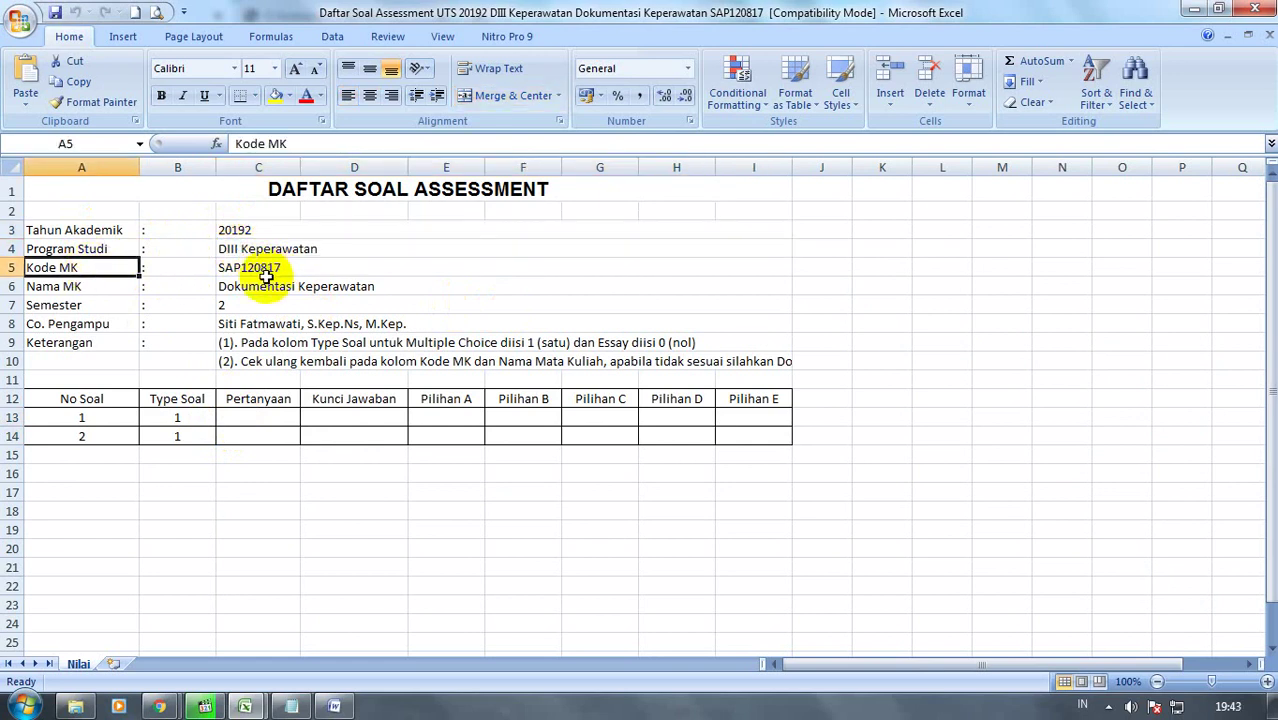
left_click(277, 268)
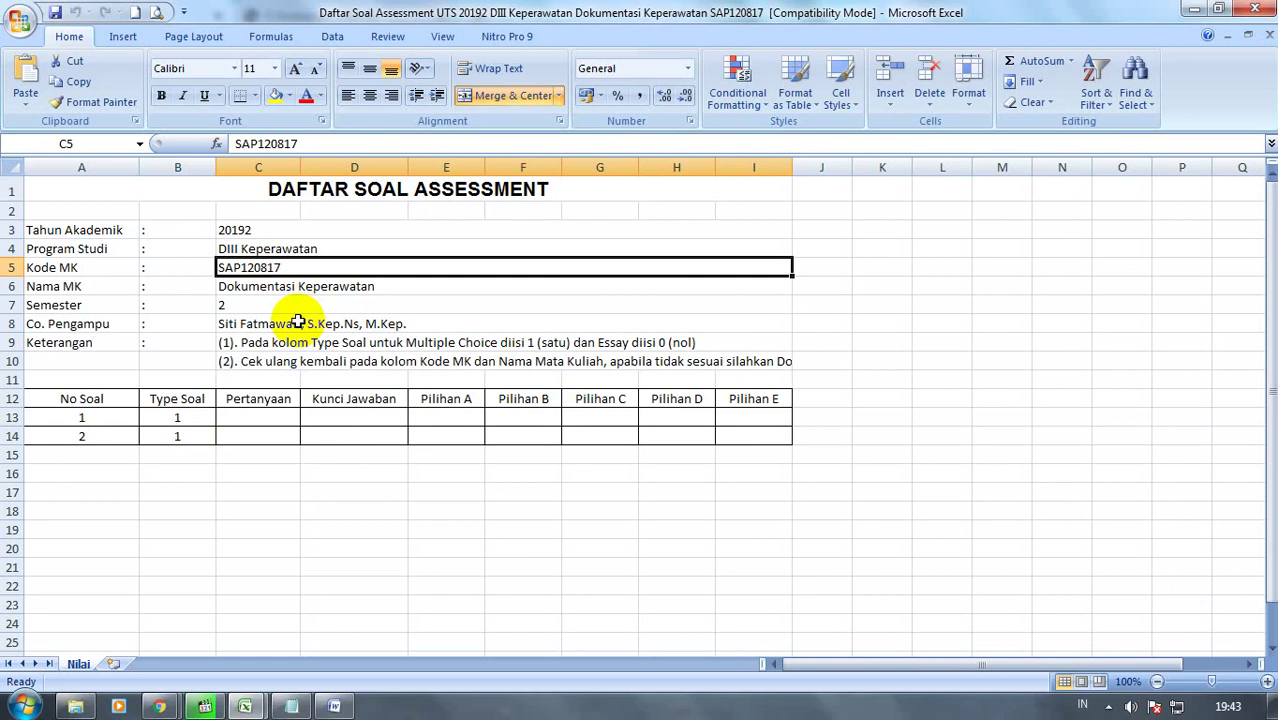
left_click(99, 288)
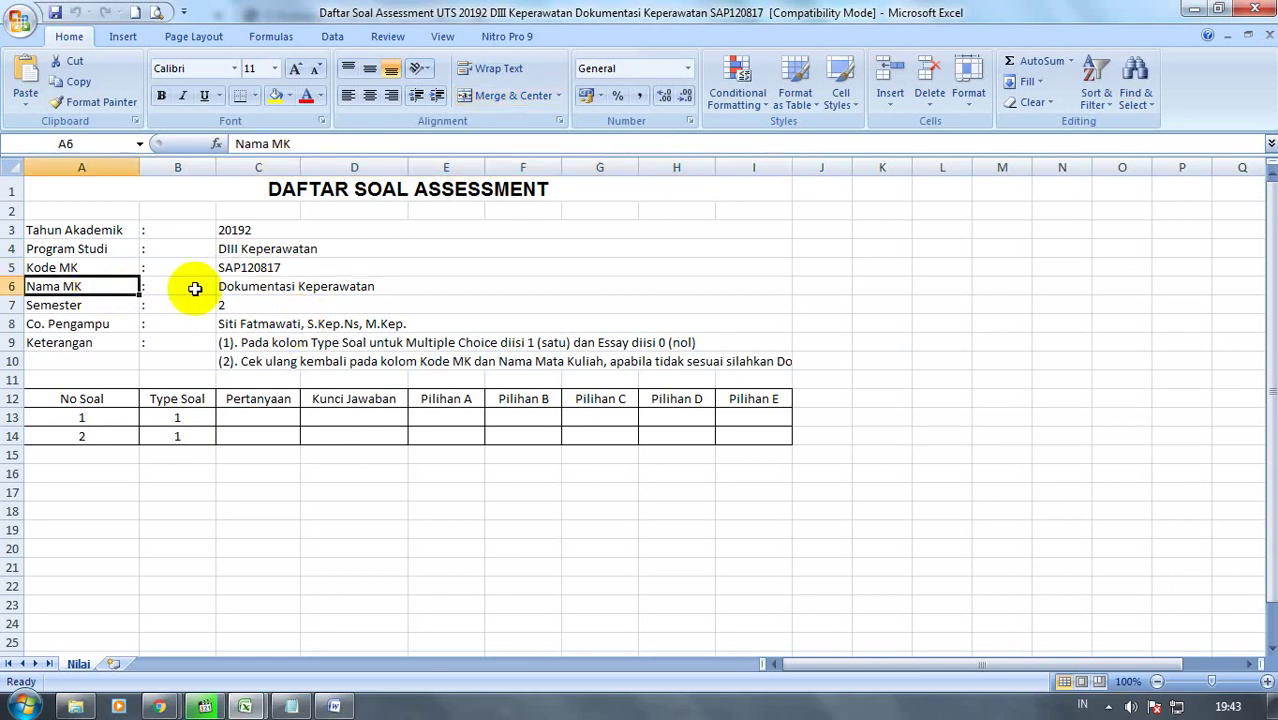
Following the Keterangan note on question types, set the Type Soal of question 2 to 0 for Essay
left_click(265, 347)
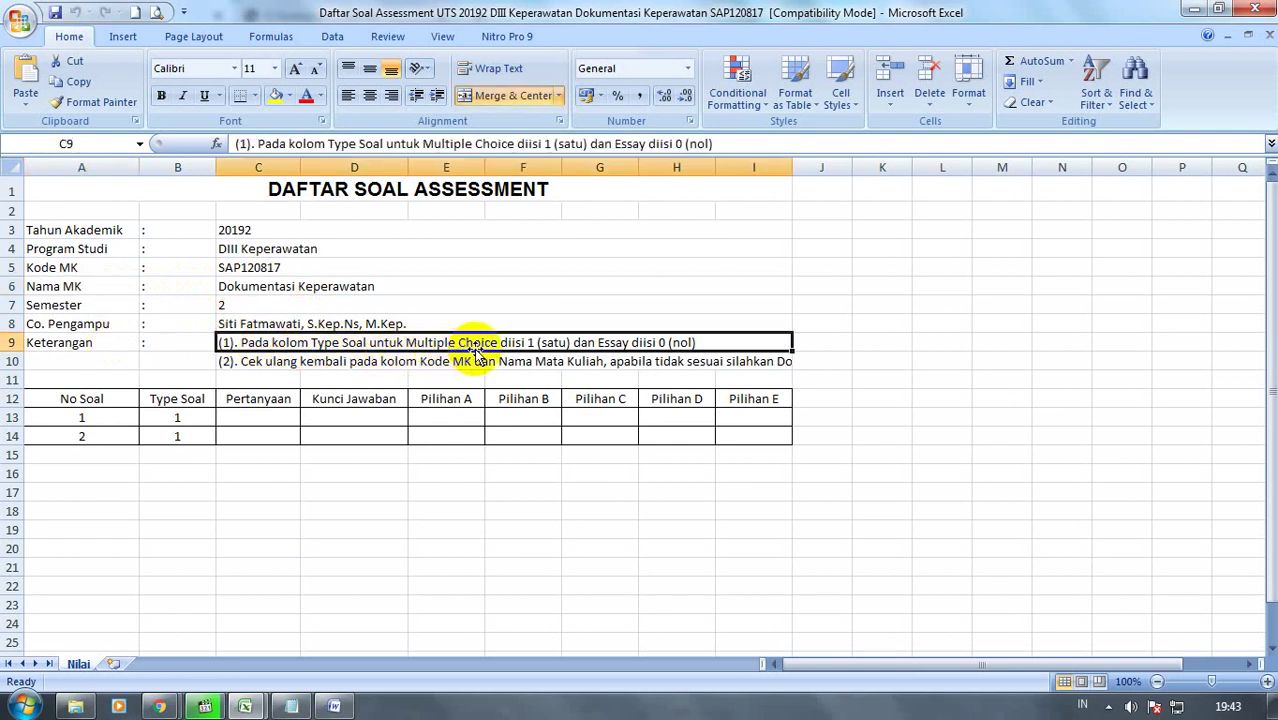
left_click(178, 417)
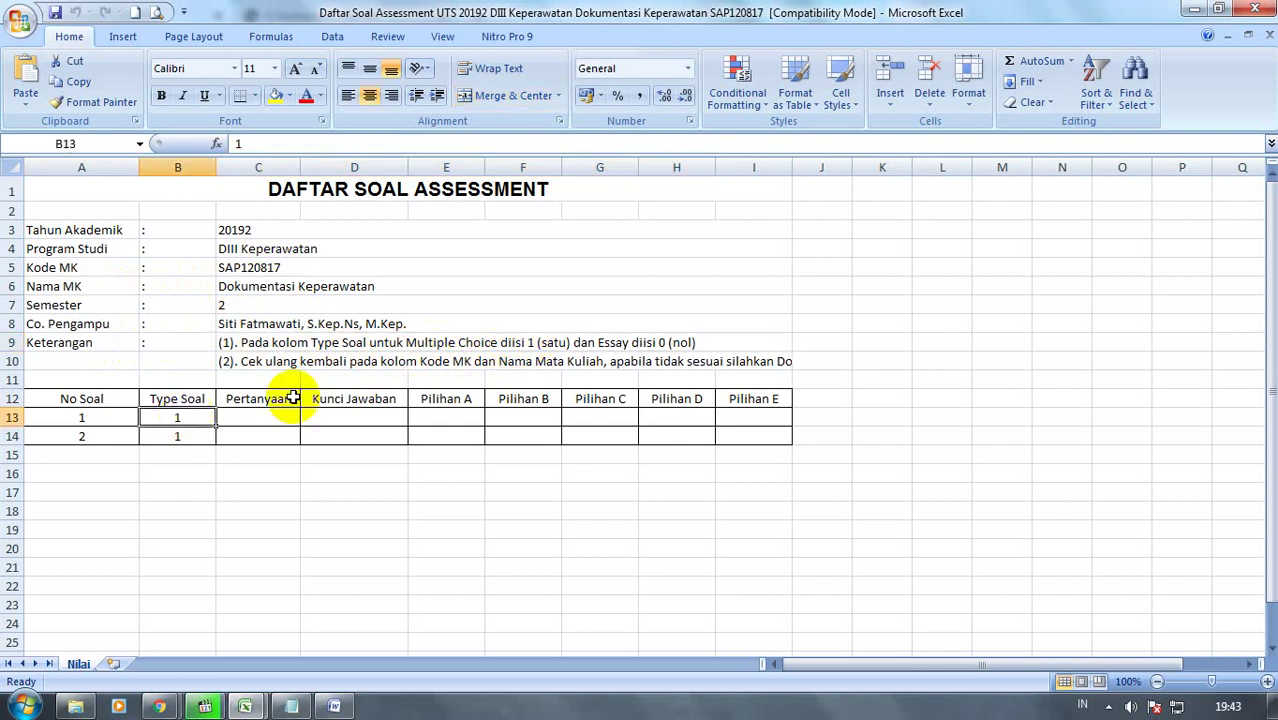
left_click(161, 436)
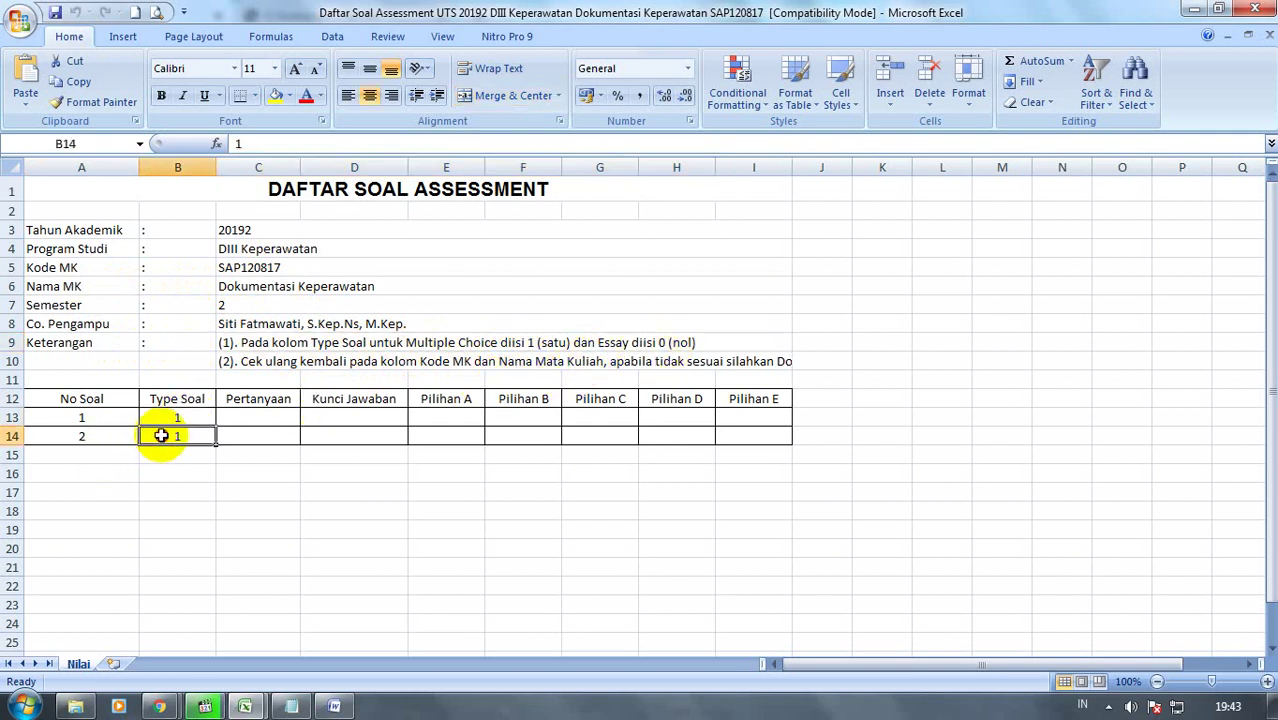
type("0")
key("Return")
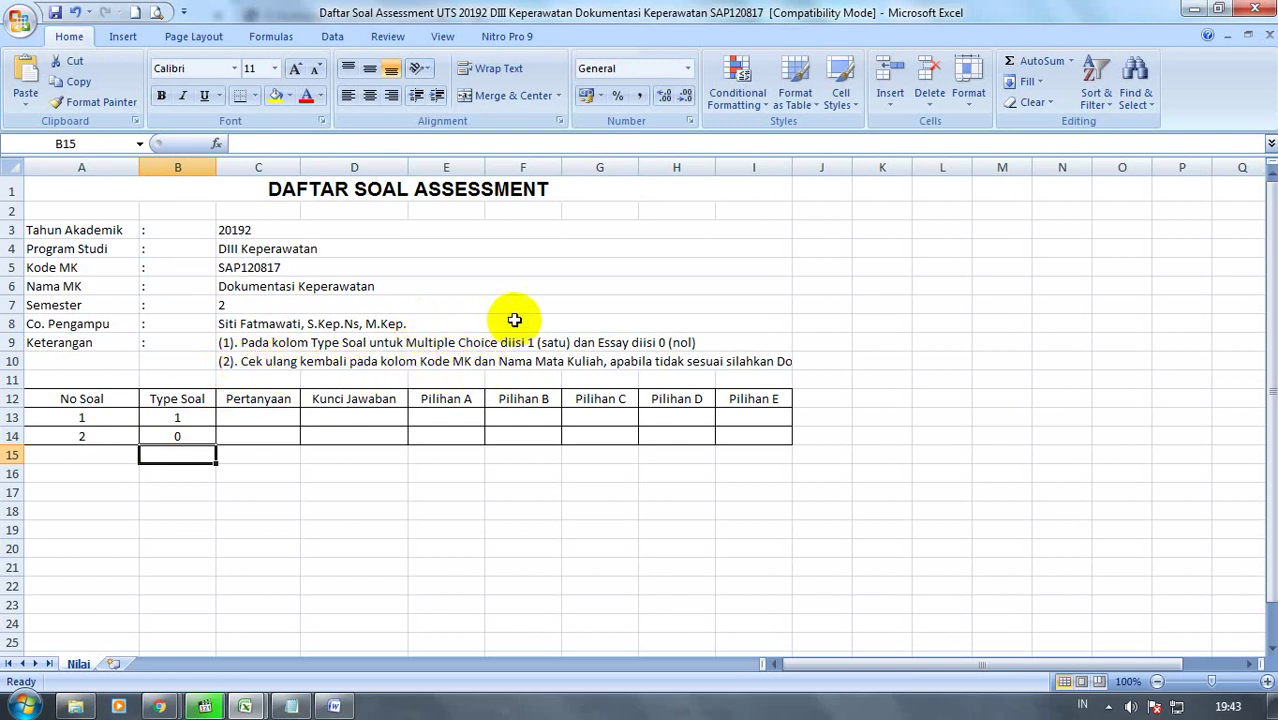
Recheck the template's Program Studi and Kode MK, and close the workbook with its changes saved
left_click(250, 249)
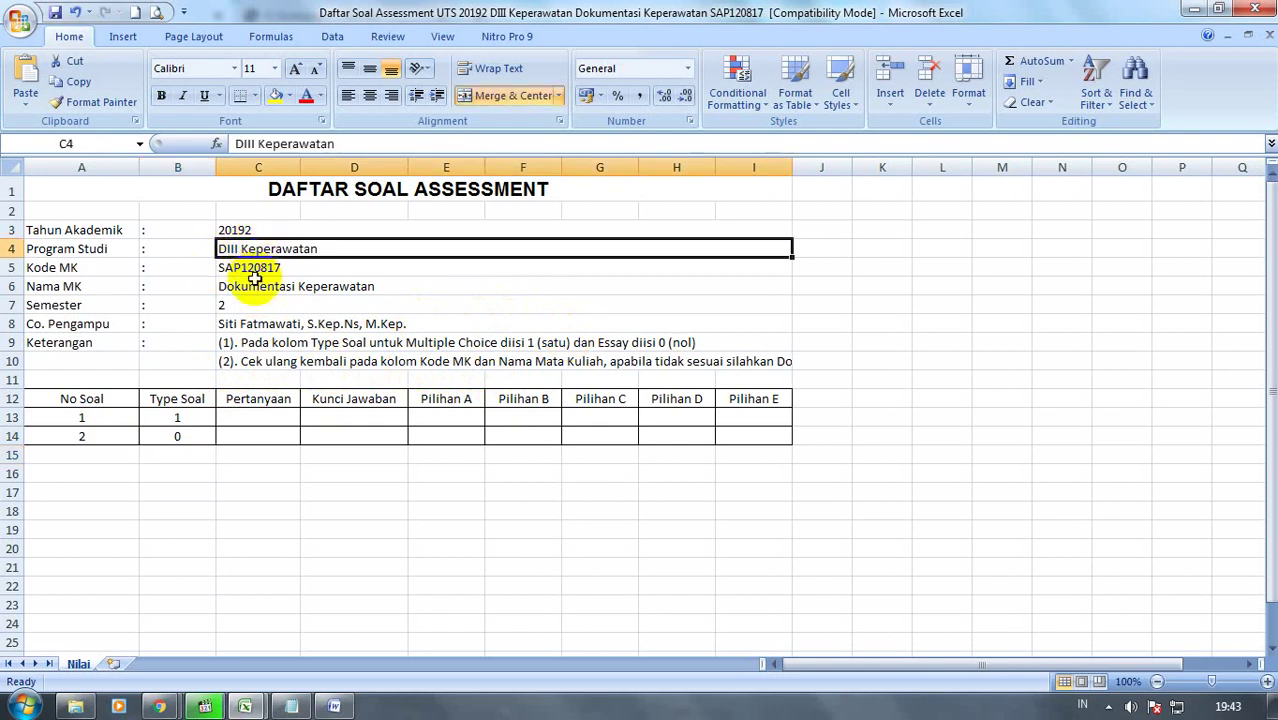
left_click(255, 269)
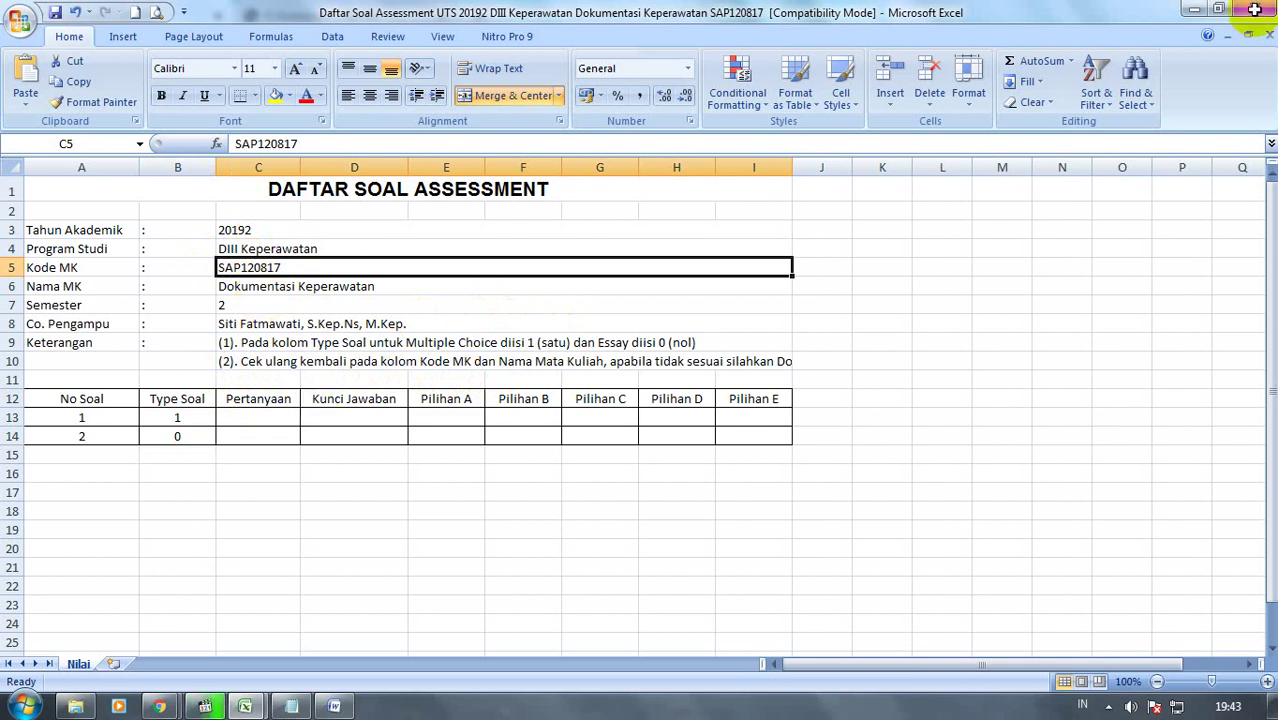
key("alt+shift")
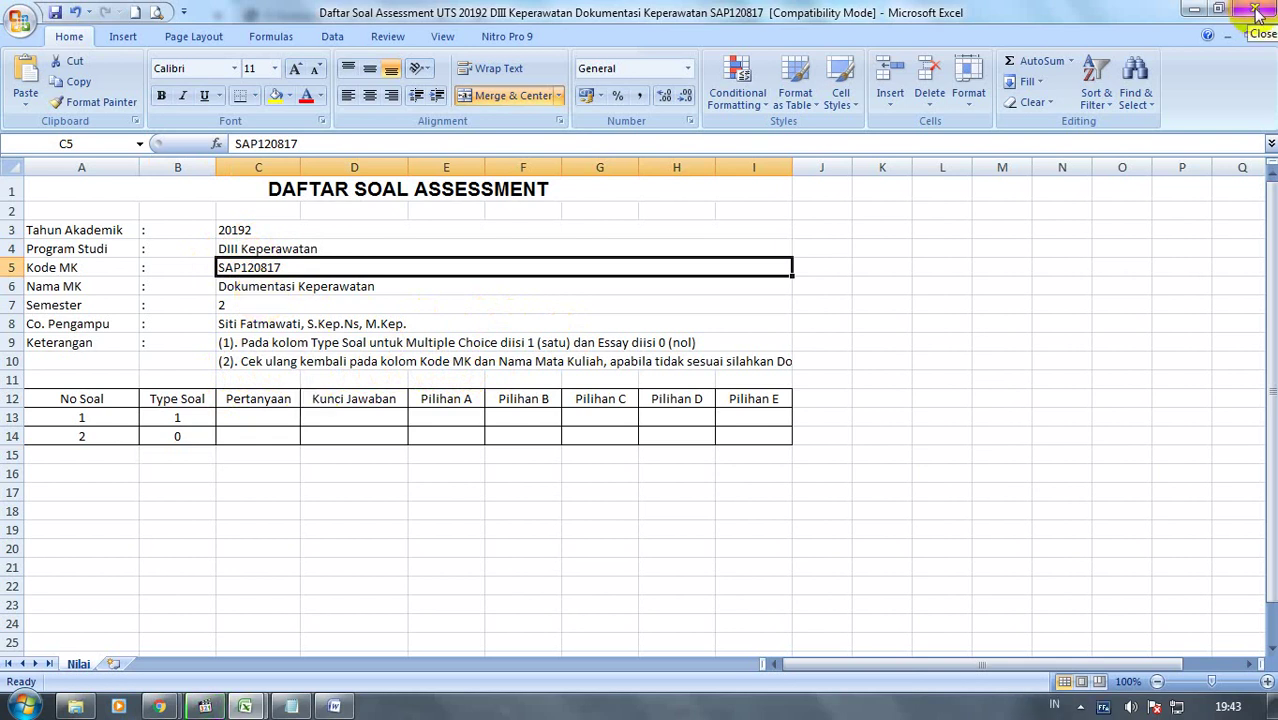
left_click(1257, 12)
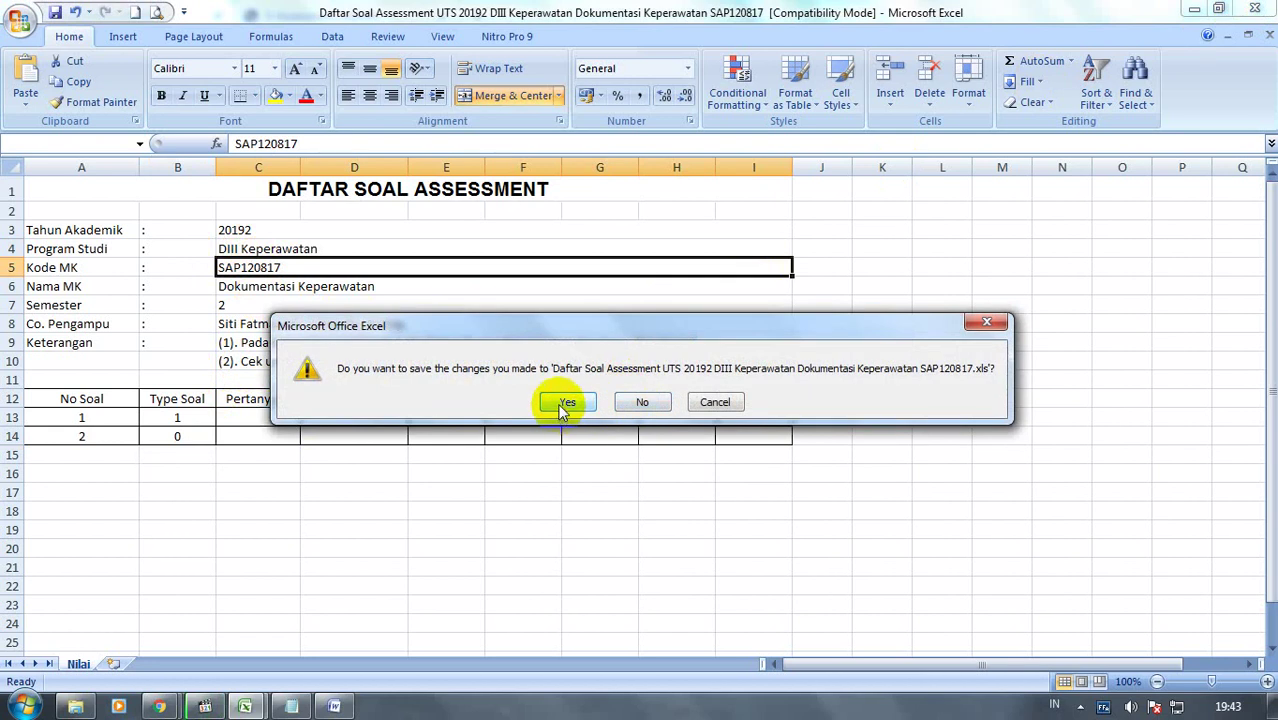
left_click(566, 403)
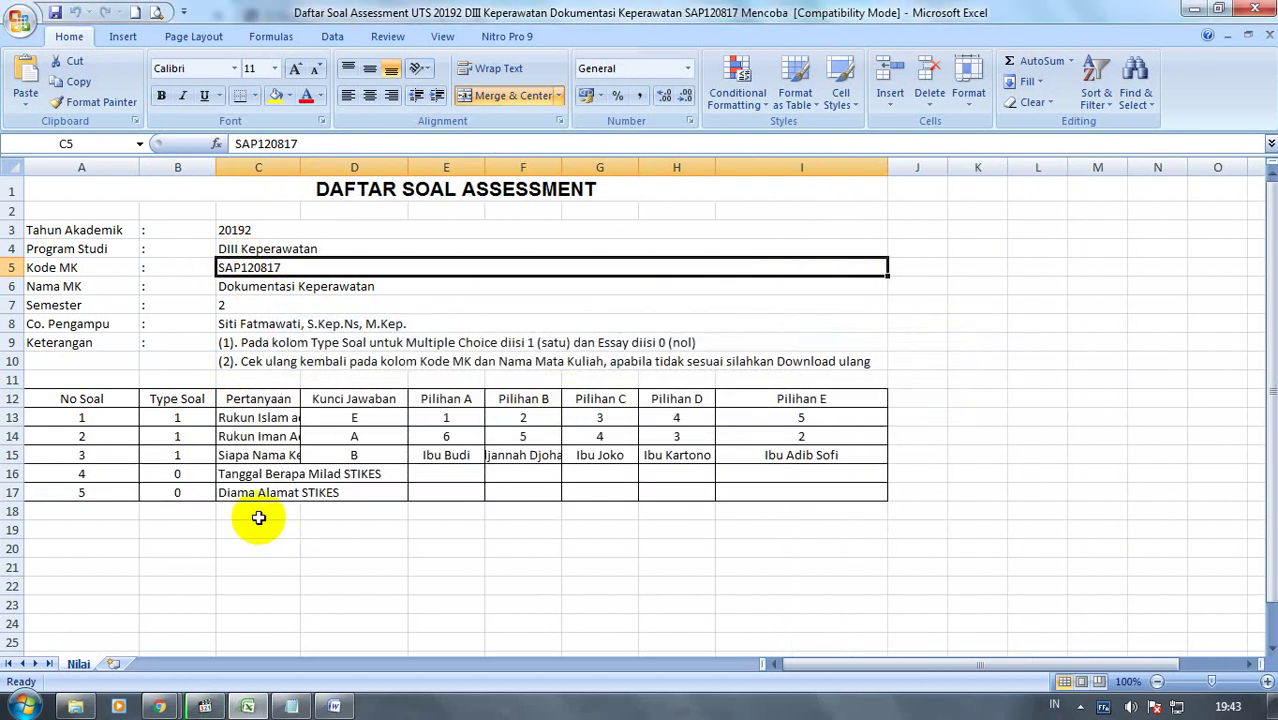
Widen the Pertanyaan column in the filled-in Mencoba workbook and select the Type Soal cells of questions 1 to 3
left_click(313, 556)
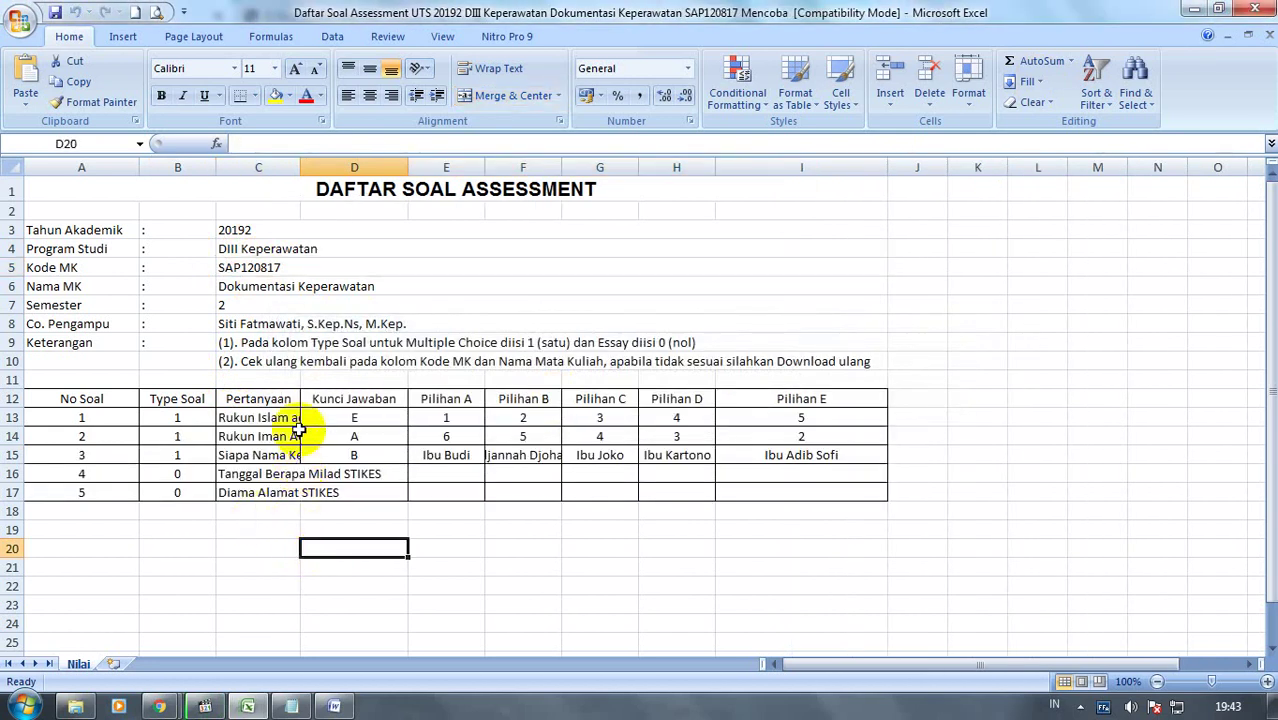
left_click_drag(301, 167, 477, 186)
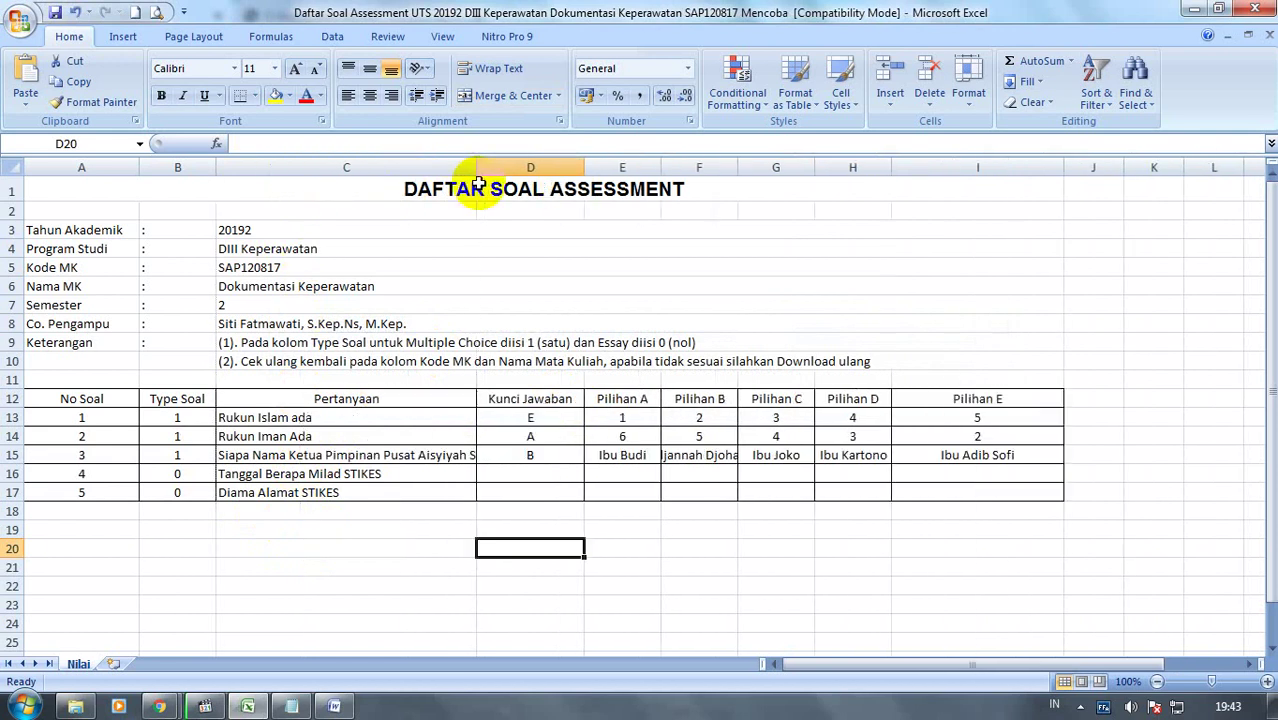
left_click(309, 419)
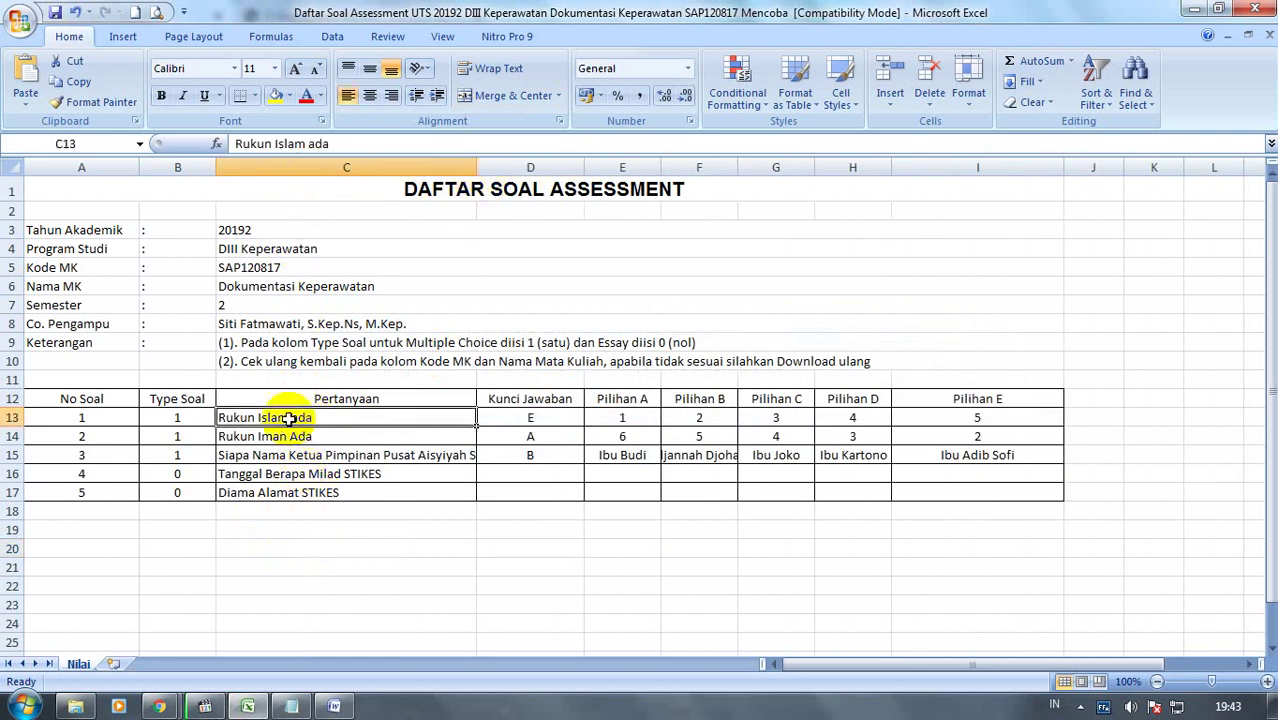
left_click_drag(177, 418, 186, 456)
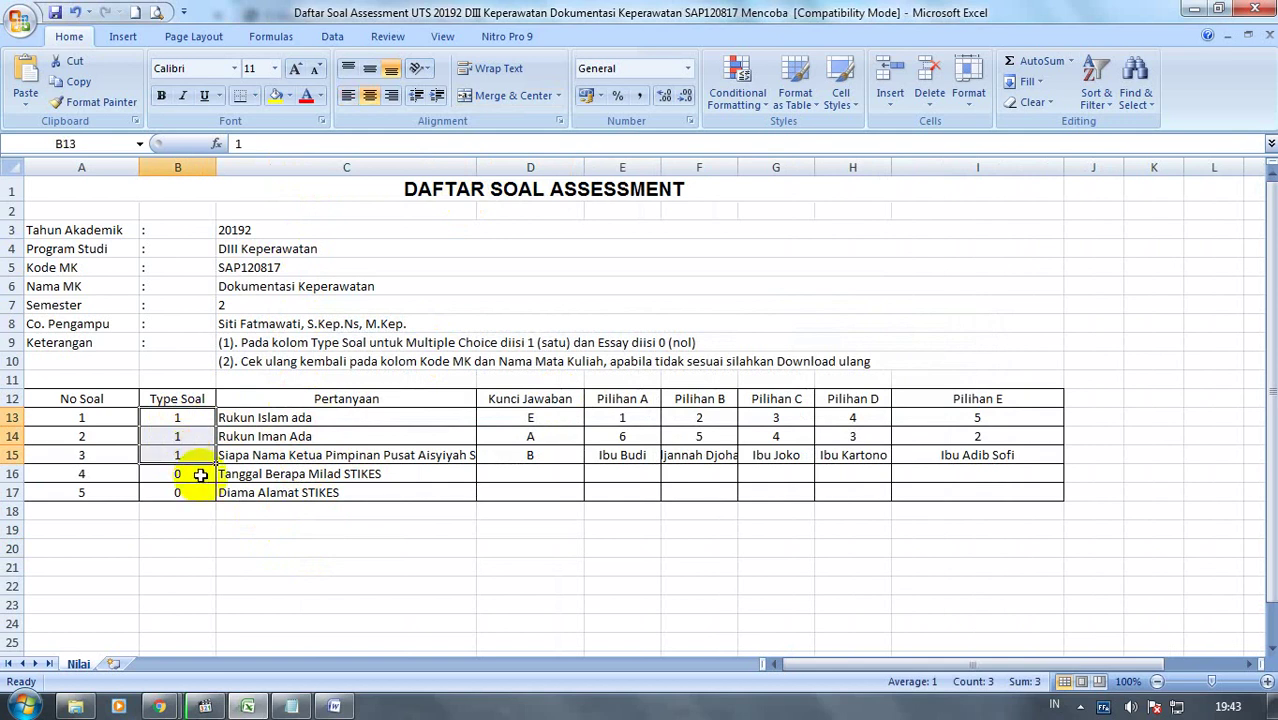
Clear the Type Soal values of questions 1 to 5 in the question table
left_click_drag(200, 475, 200, 486)
left_click_drag(200, 486, 200, 486)
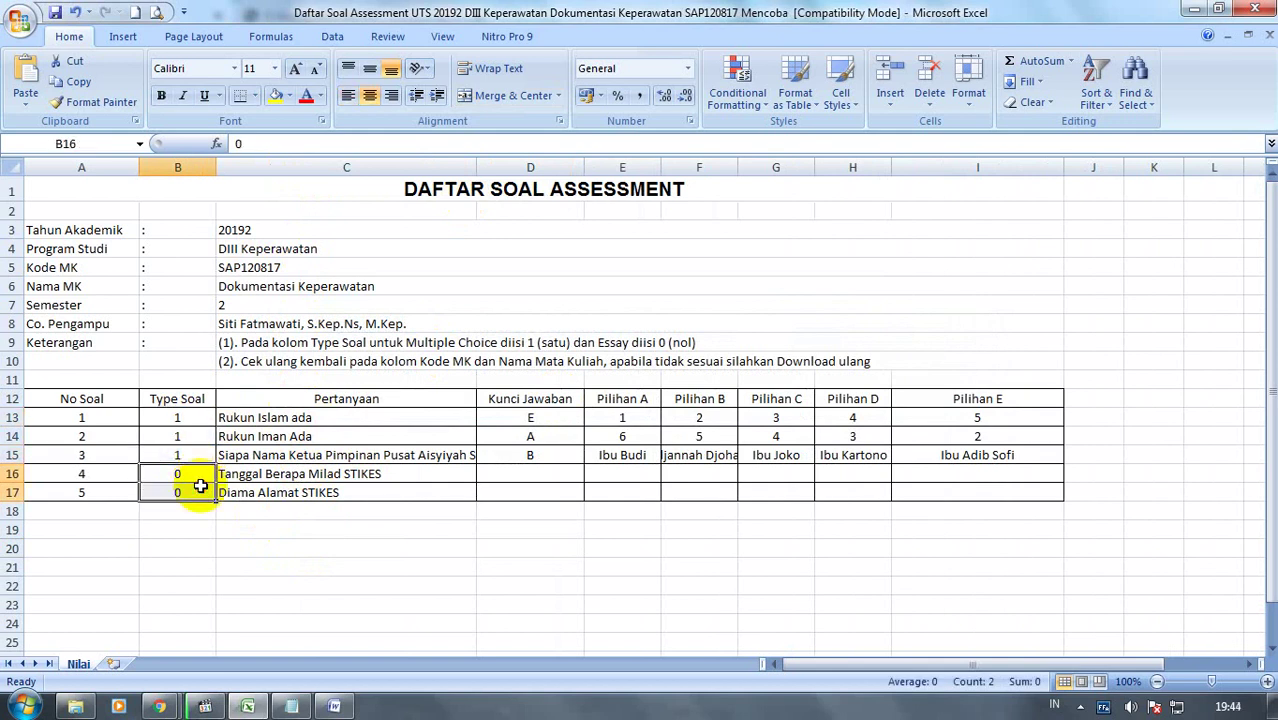
left_click(193, 421)
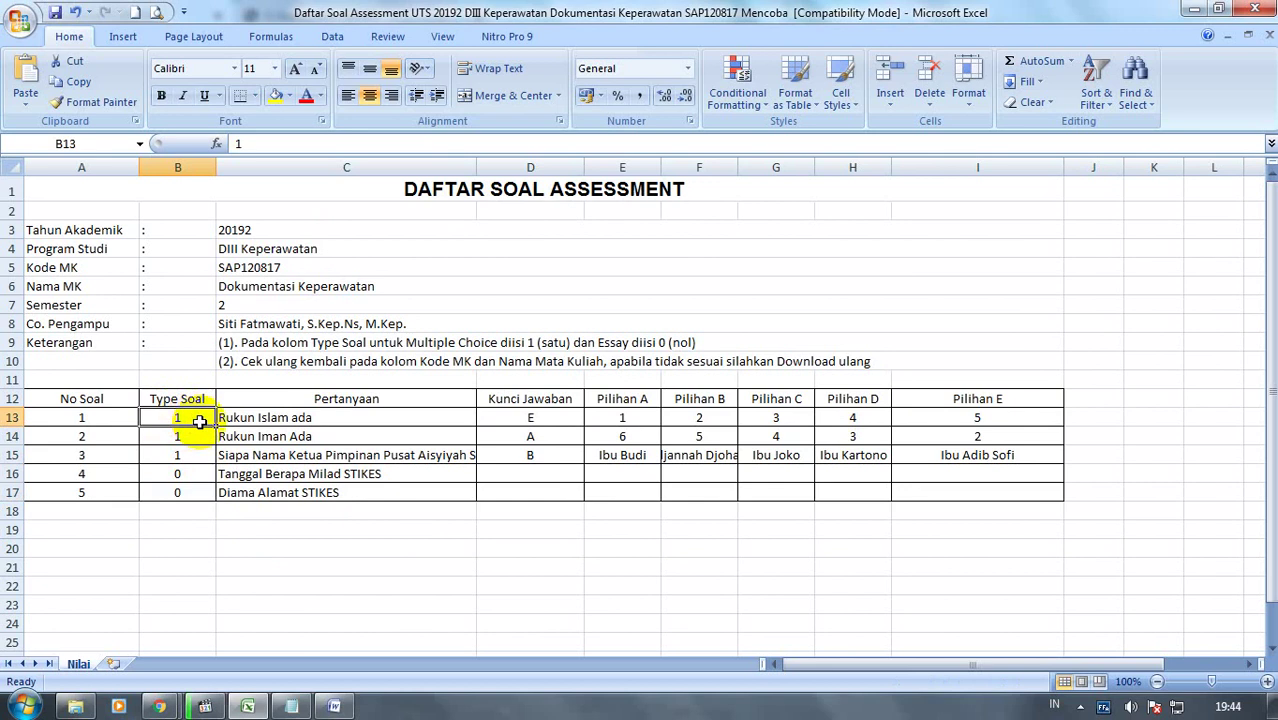
left_click_drag(199, 421, 188, 494)
key("Delete")
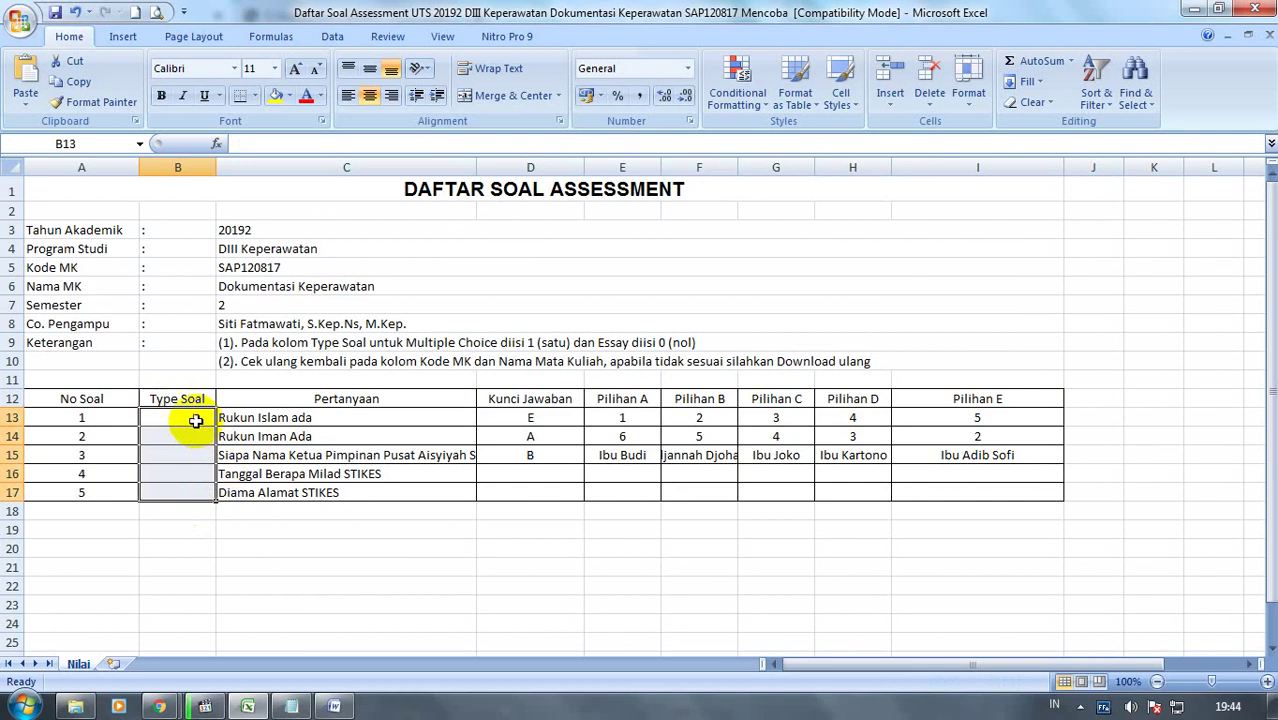
Enter Type Soal 1 for questions 1 to 3 and 0 for questions 4 and 5
left_click(196, 421)
type("1")
key("Return")
type("1")
key("Return")
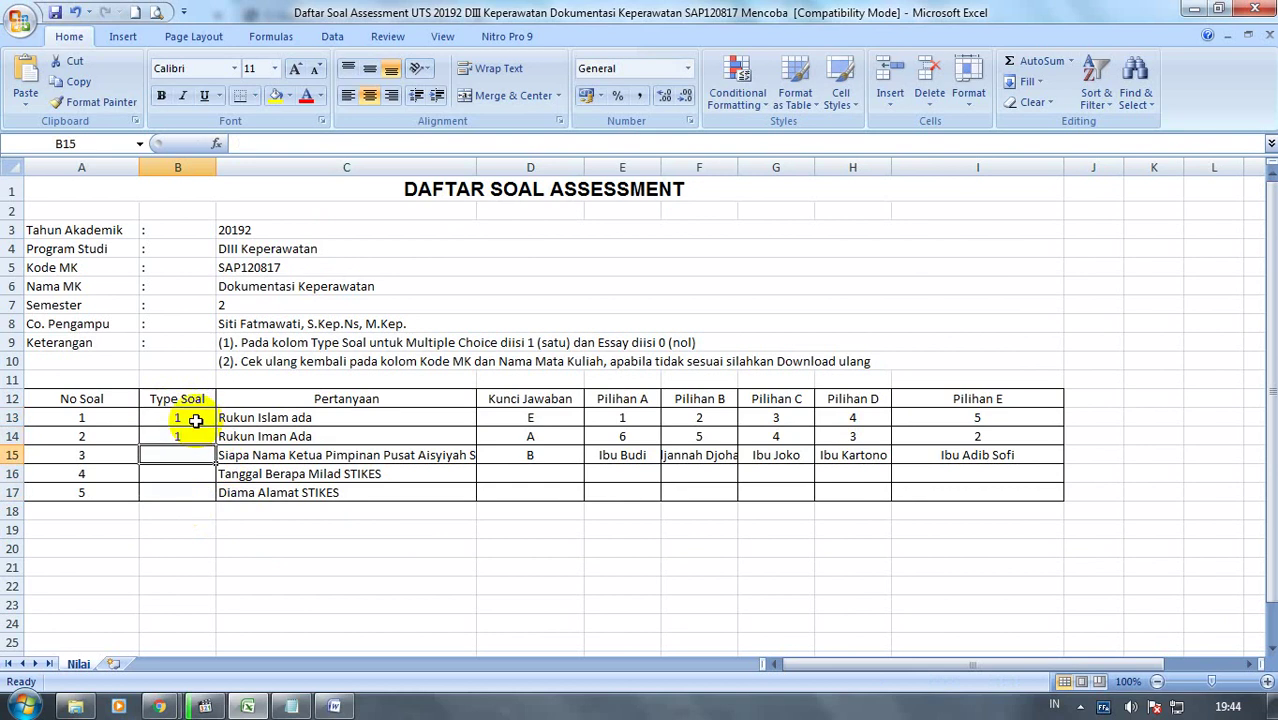
type("1")
key("Return")
type("0")
key("Return")
type("0")
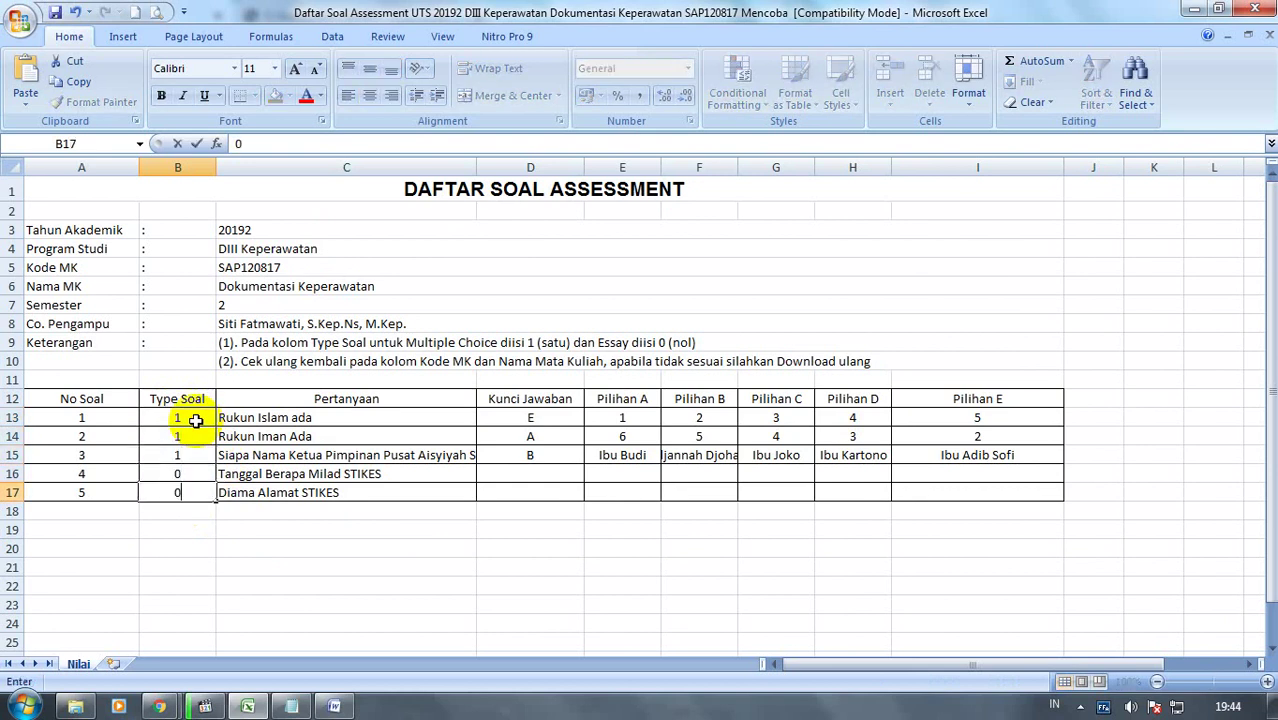
key("Return")
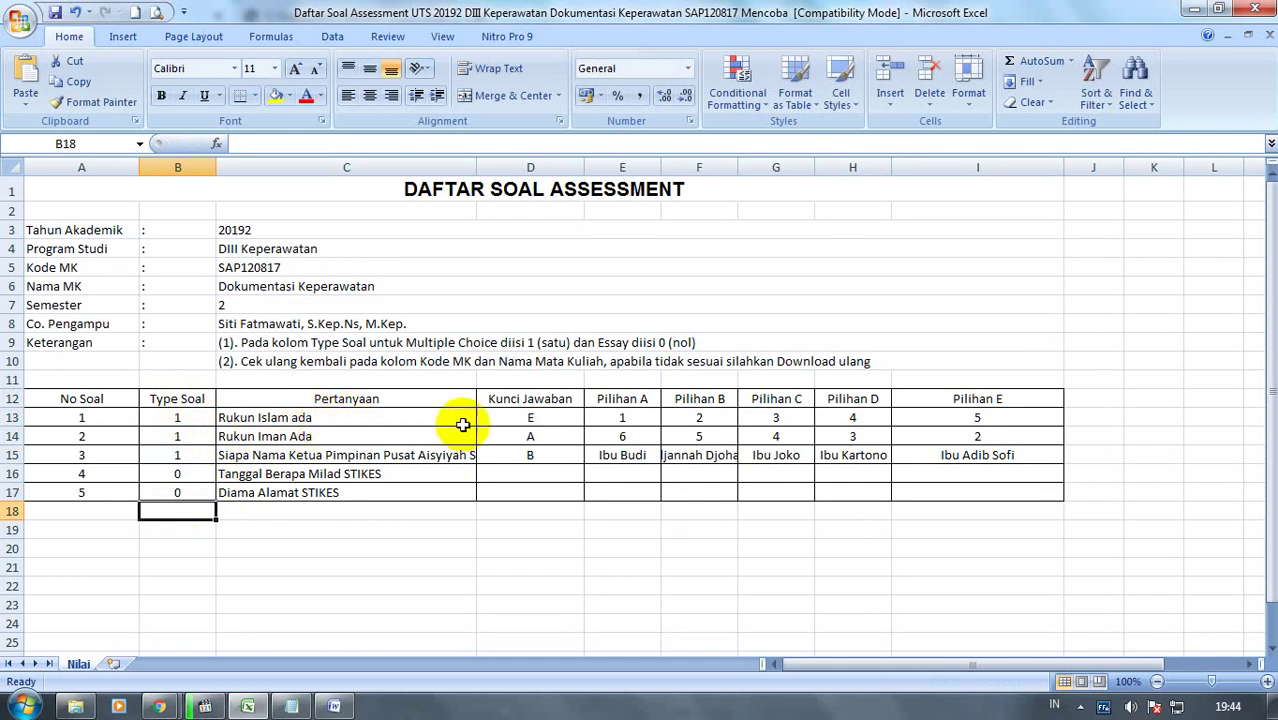
Check the Kunci Jawaban of questions 1 to 3 against their answer options in Pilihan A to E
left_click(651, 418)
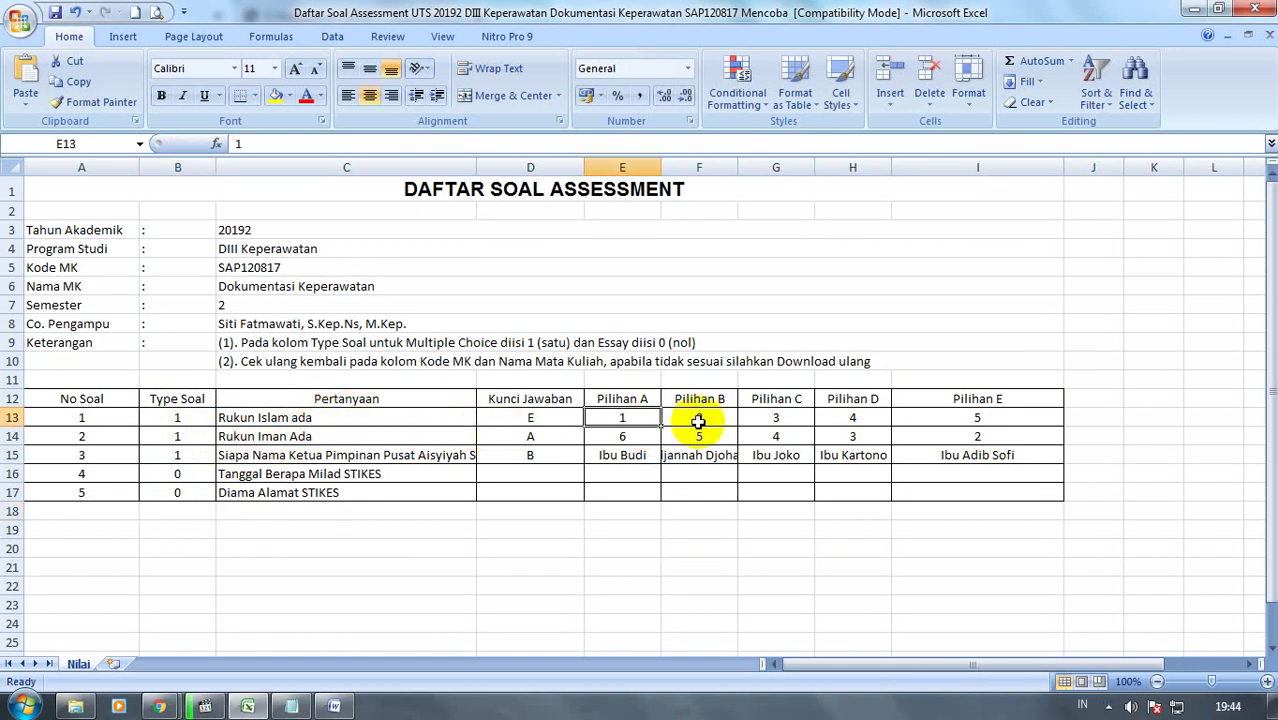
left_click(697, 420)
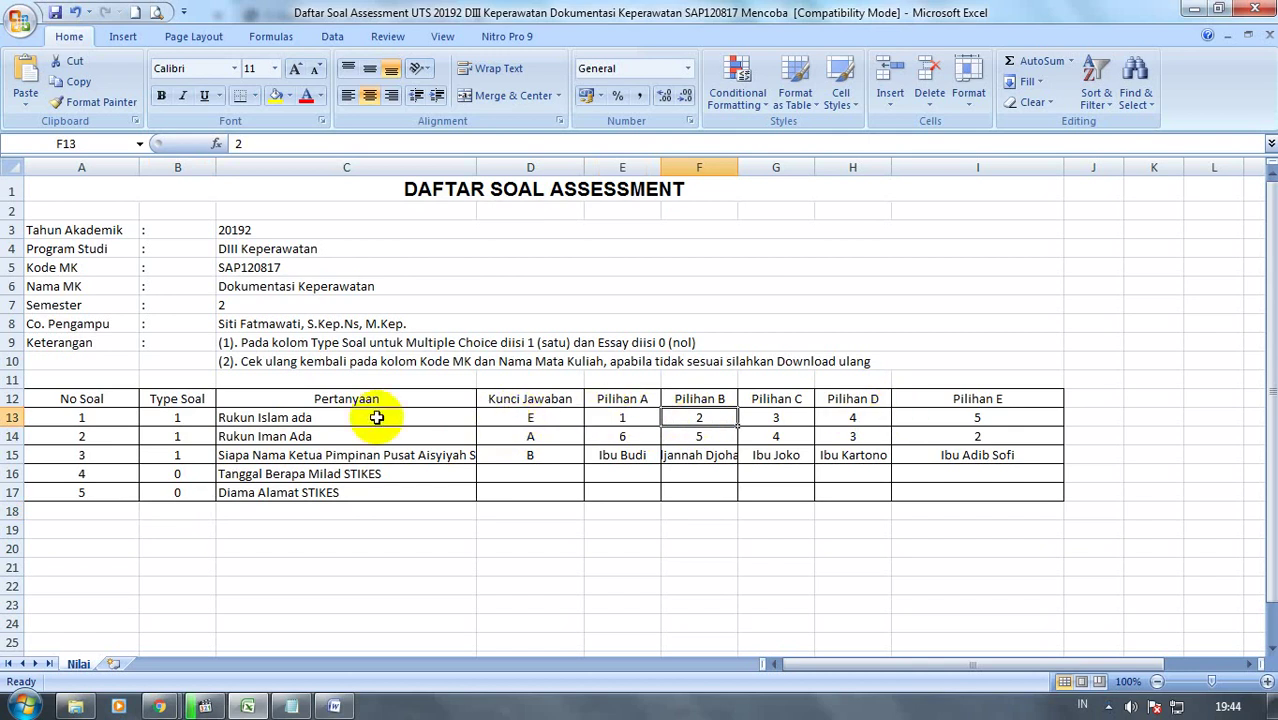
left_click(960, 418)
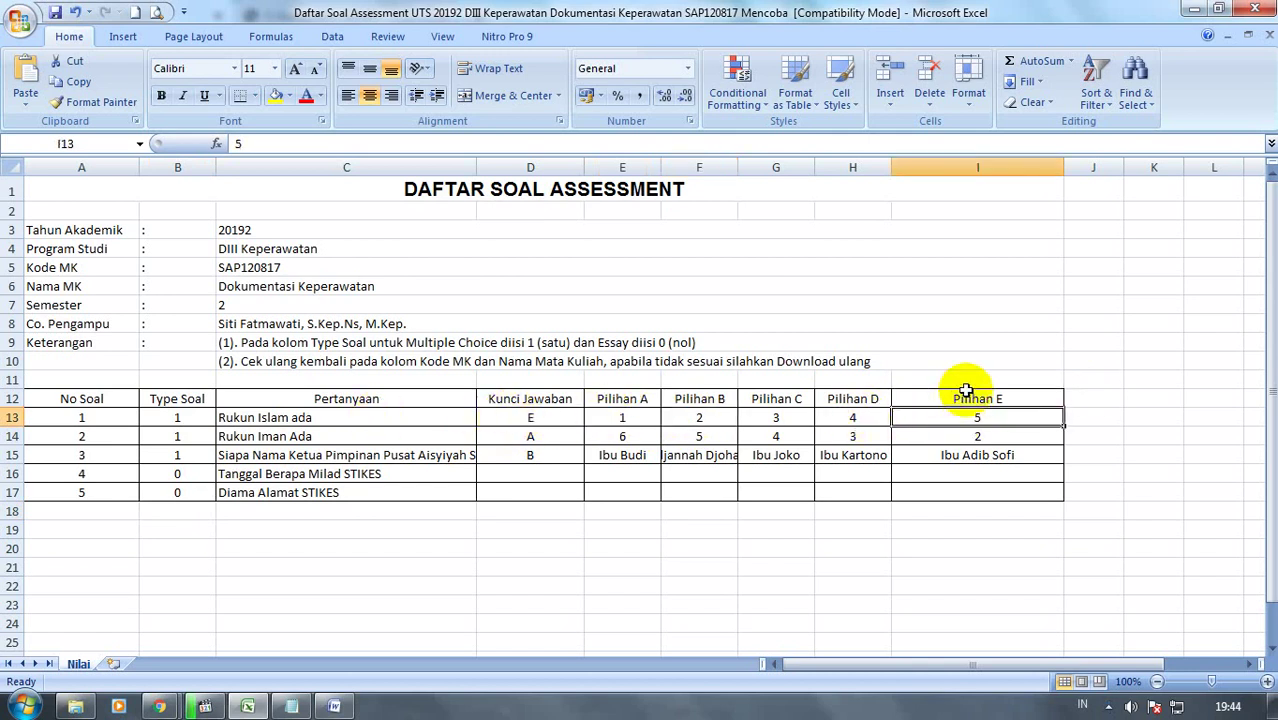
left_click(537, 418)
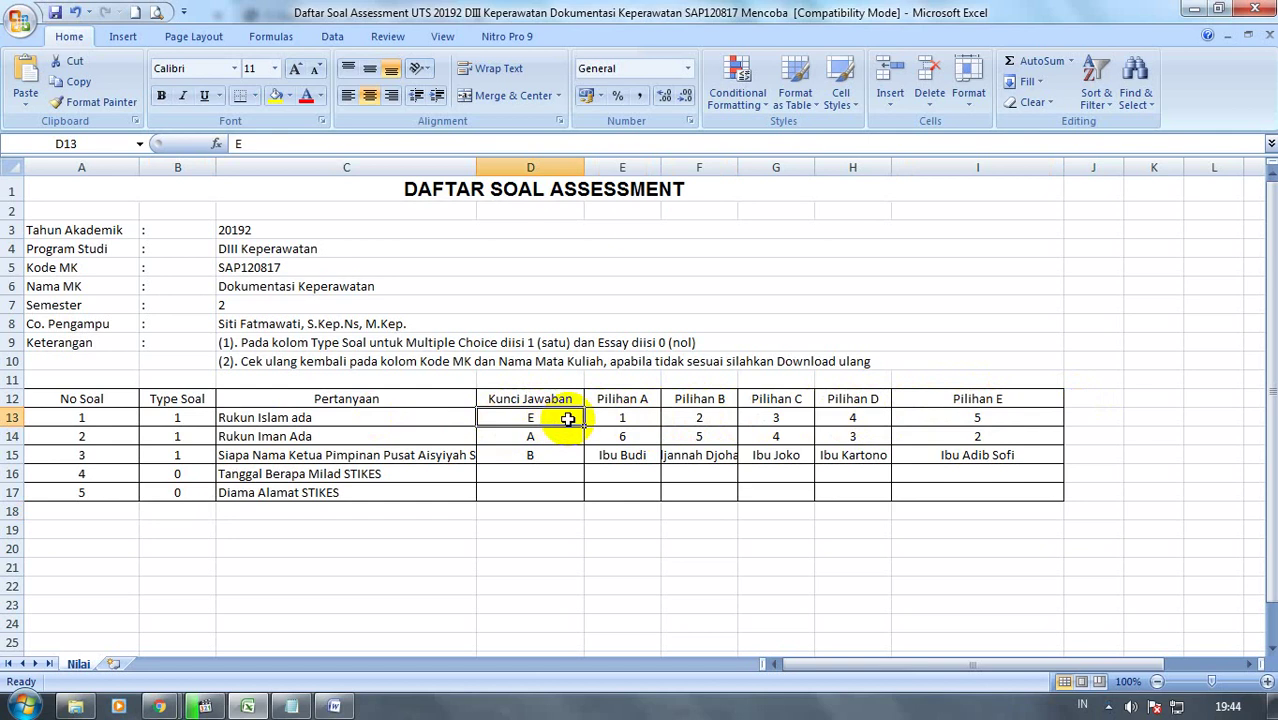
left_click(366, 437)
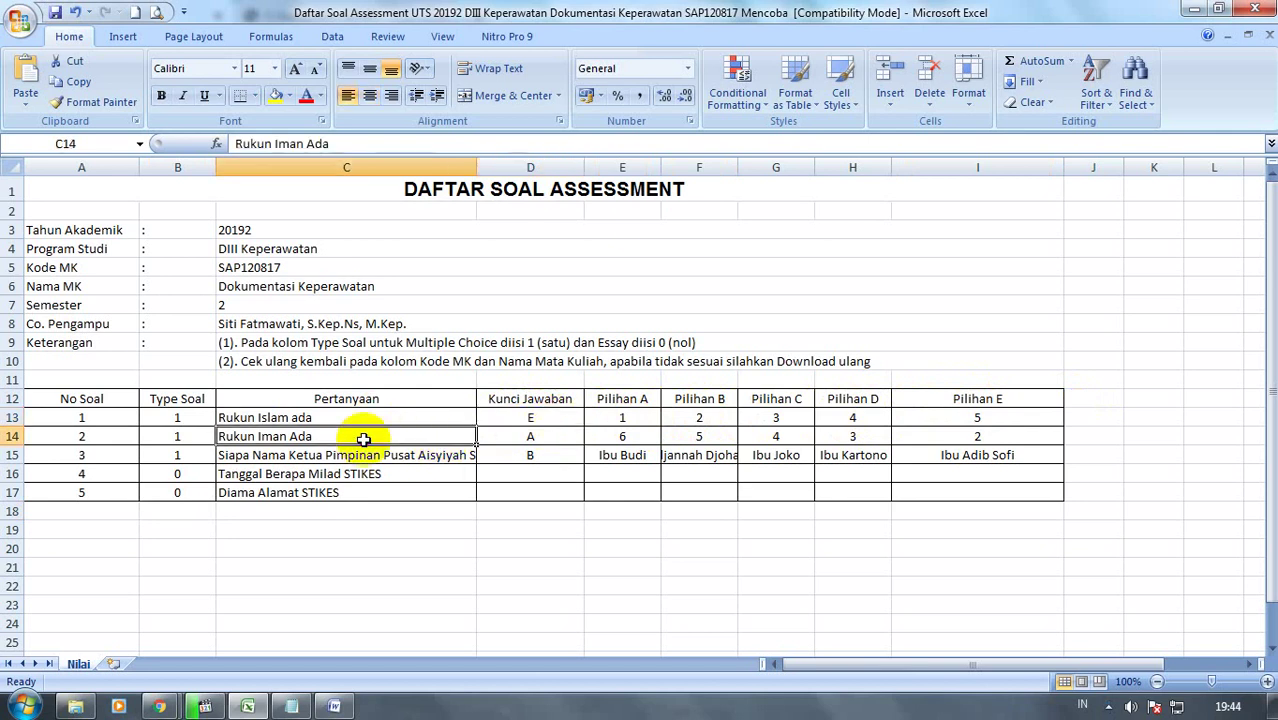
left_click(645, 440)
left_click(544, 438)
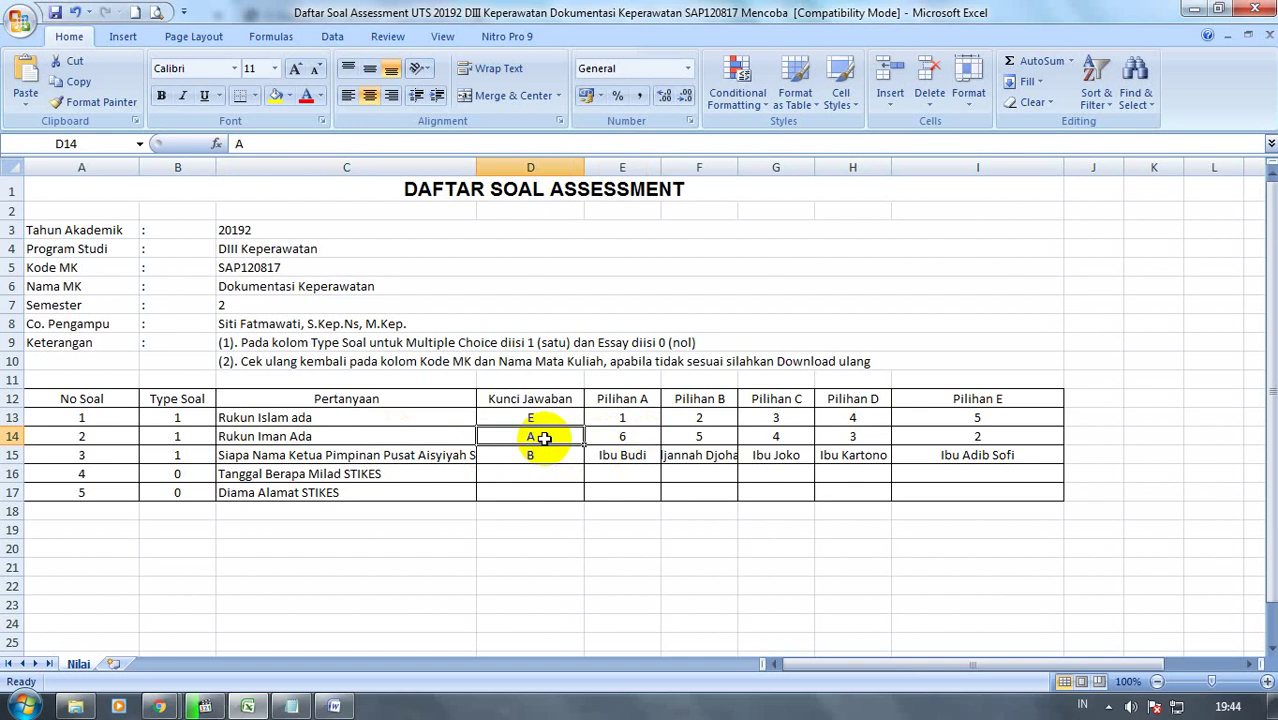
left_click(436, 454)
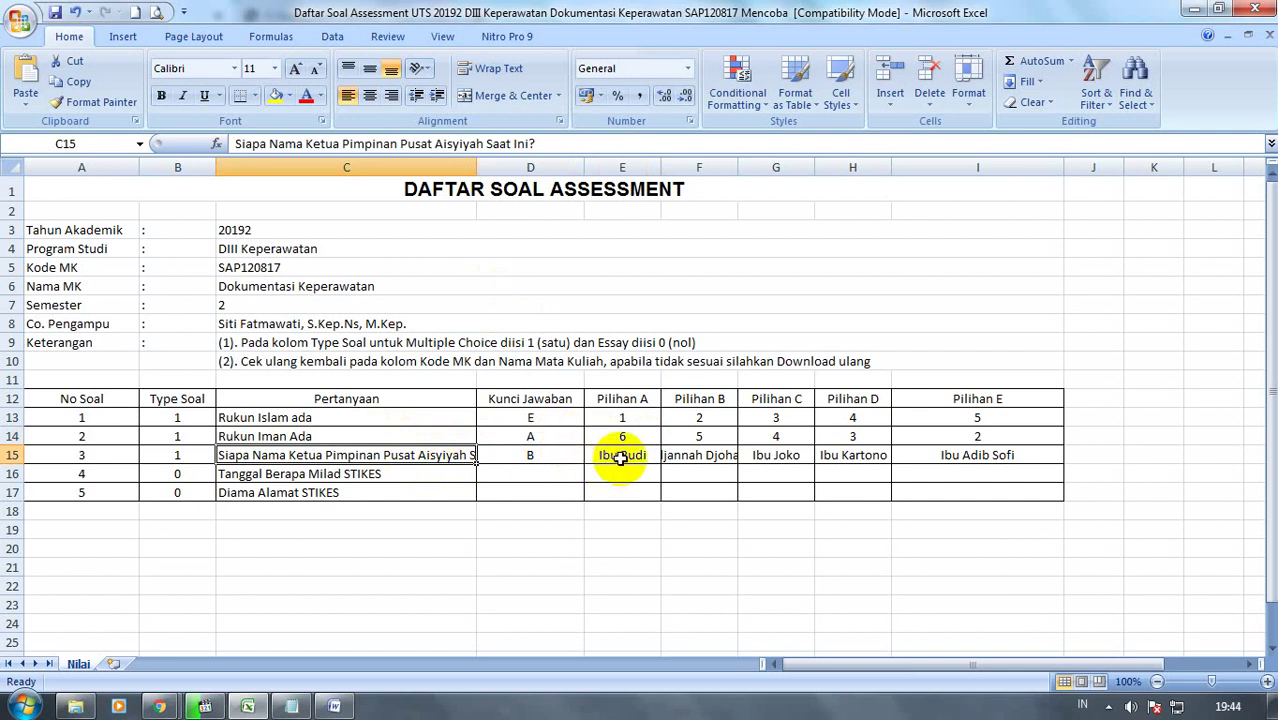
left_click(688, 457)
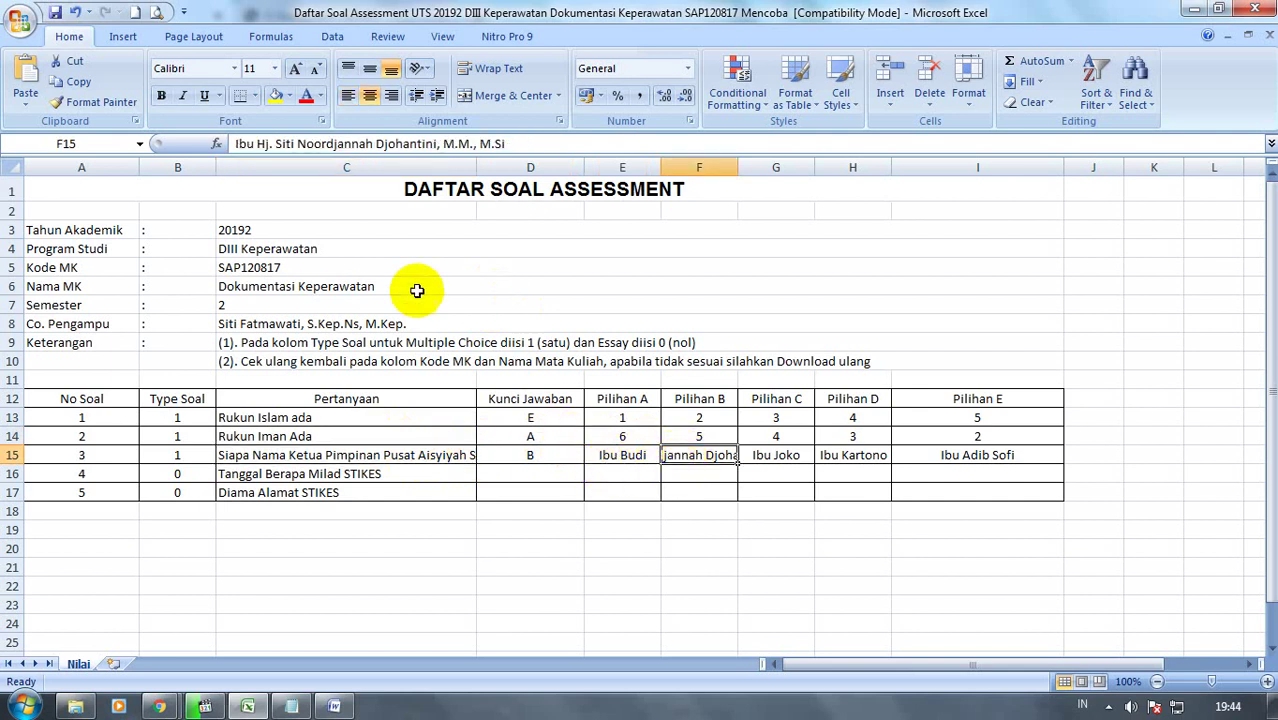
left_click(555, 457)
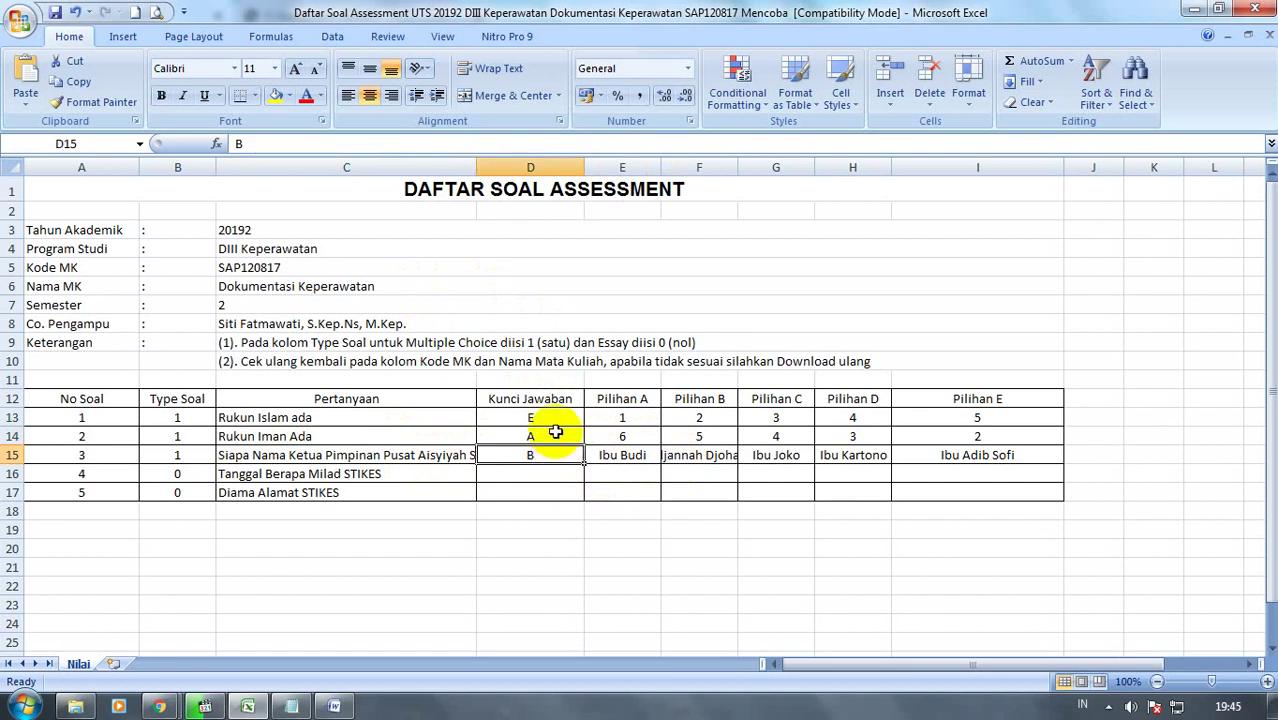
Review the Pilihan A to E headings and the Type Soal values of the multiple-choice and essay questions
left_click_drag(615, 400, 661, 402)
left_click(690, 400)
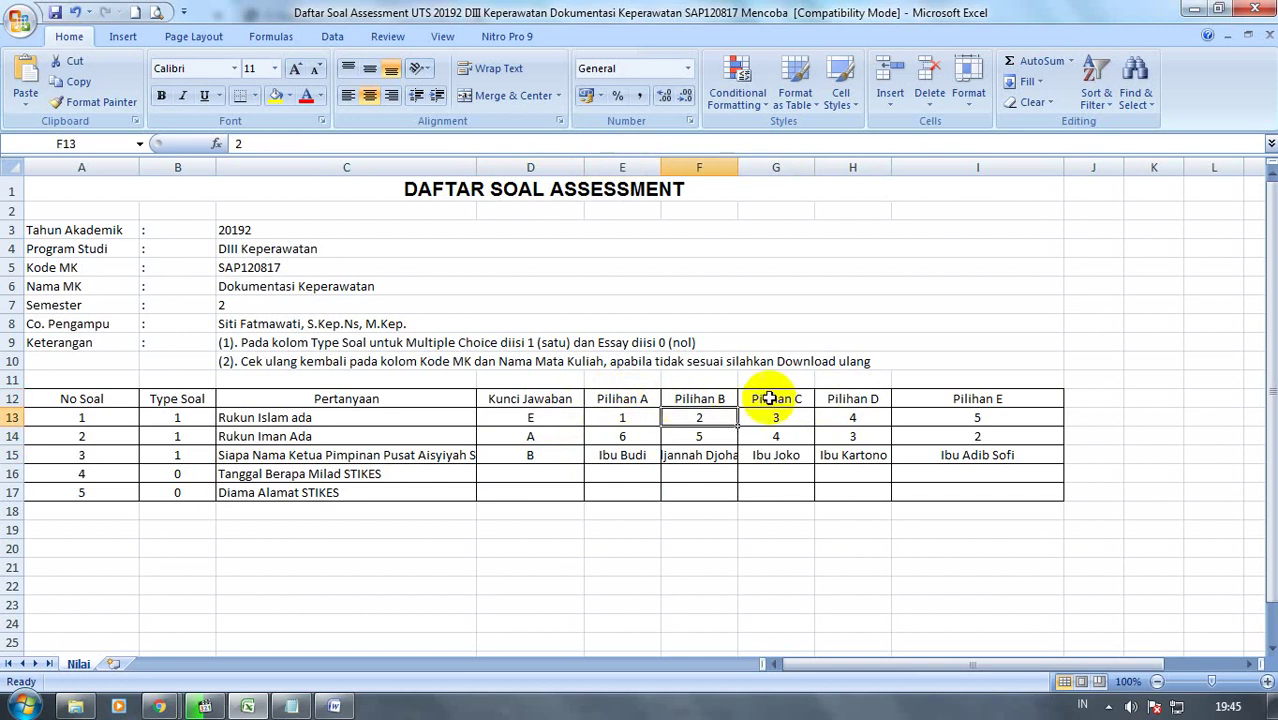
left_click(770, 399)
left_click(850, 399)
left_click(978, 399)
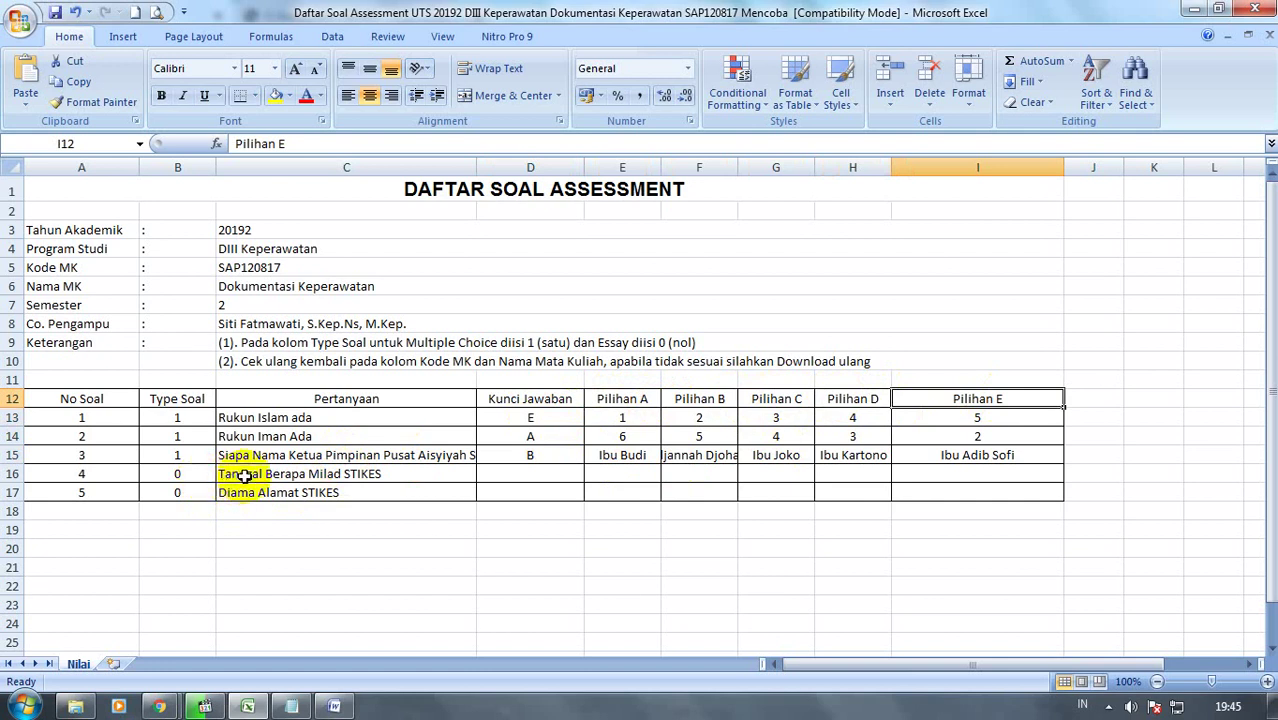
left_click(181, 476)
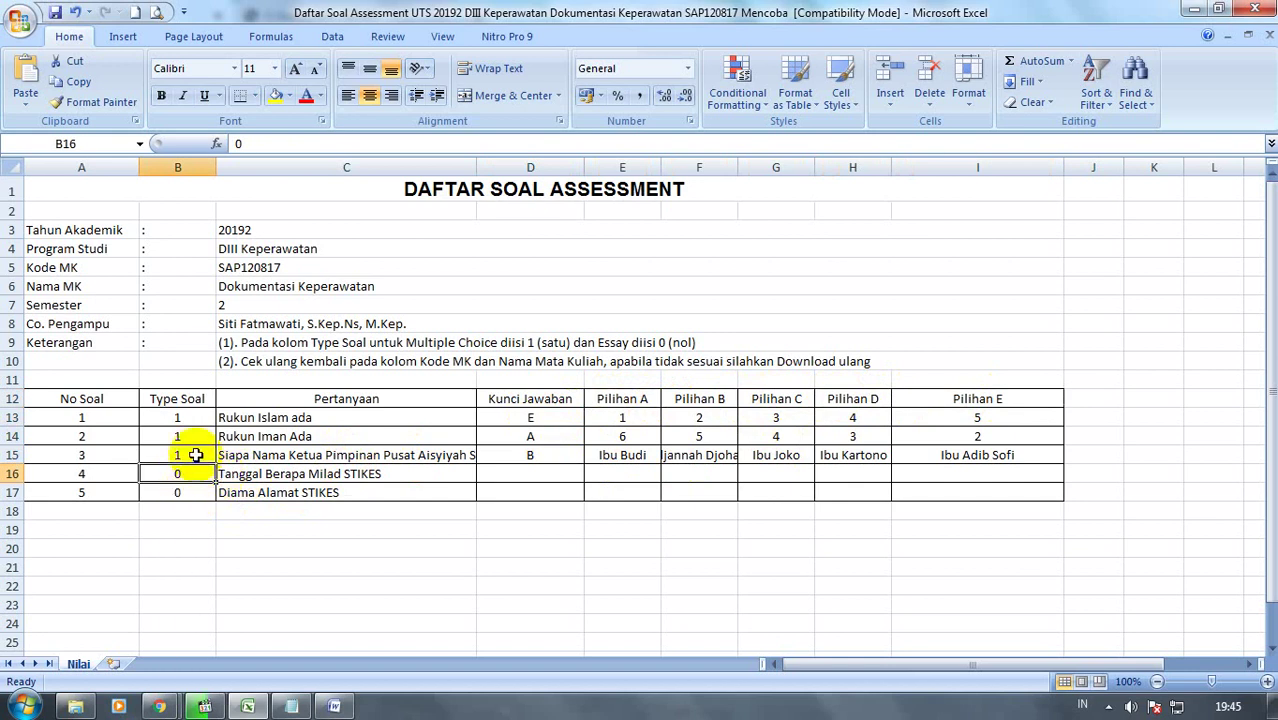
left_click(196, 418)
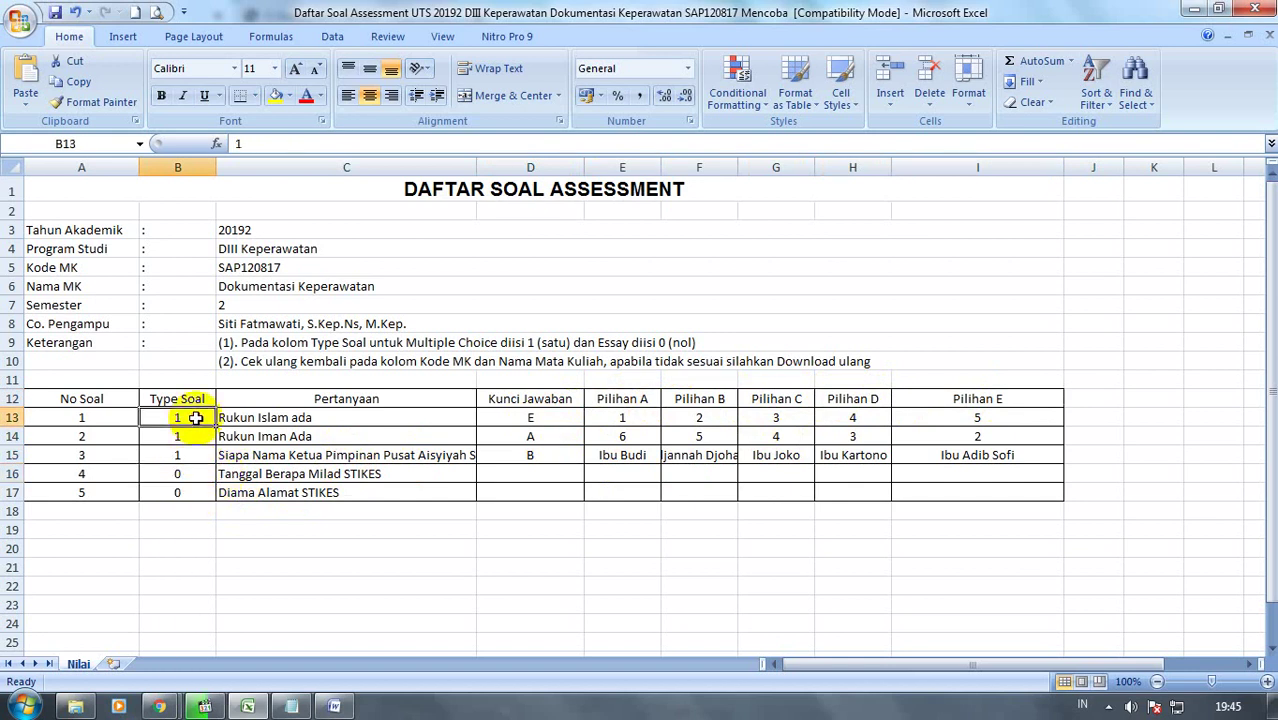
left_click_drag(196, 418, 185, 455)
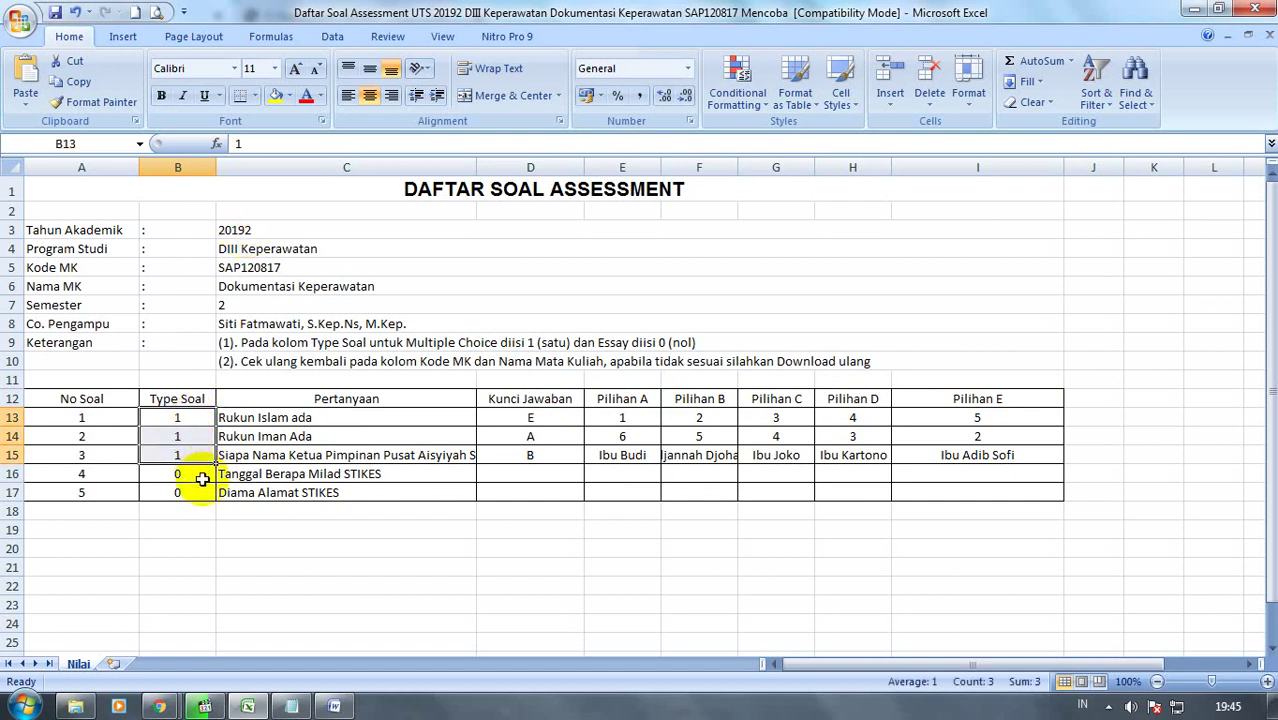
left_click_drag(204, 474, 207, 485)
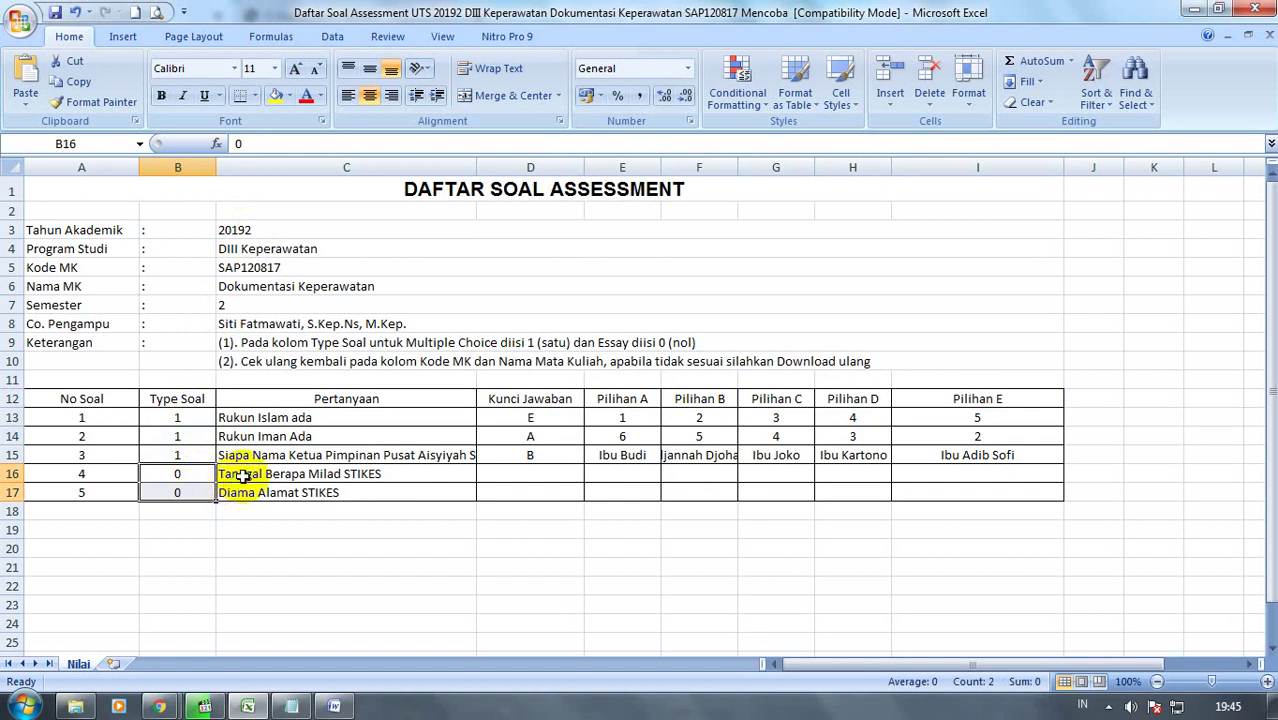
Complete the question 4 text as "Tanggal Berapa Milad STIKES Aisyiyah?" and select the empty answer cells of questions 4 and 5
left_click(242, 477)
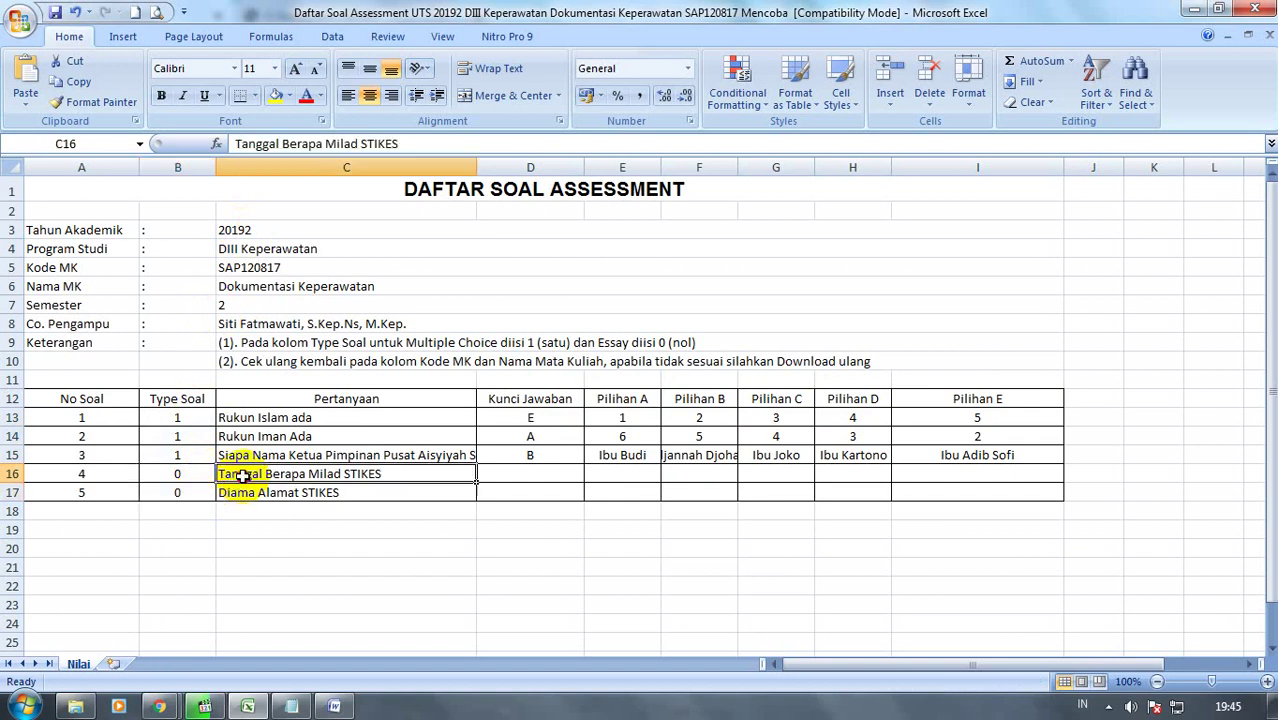
double_click(392, 474)
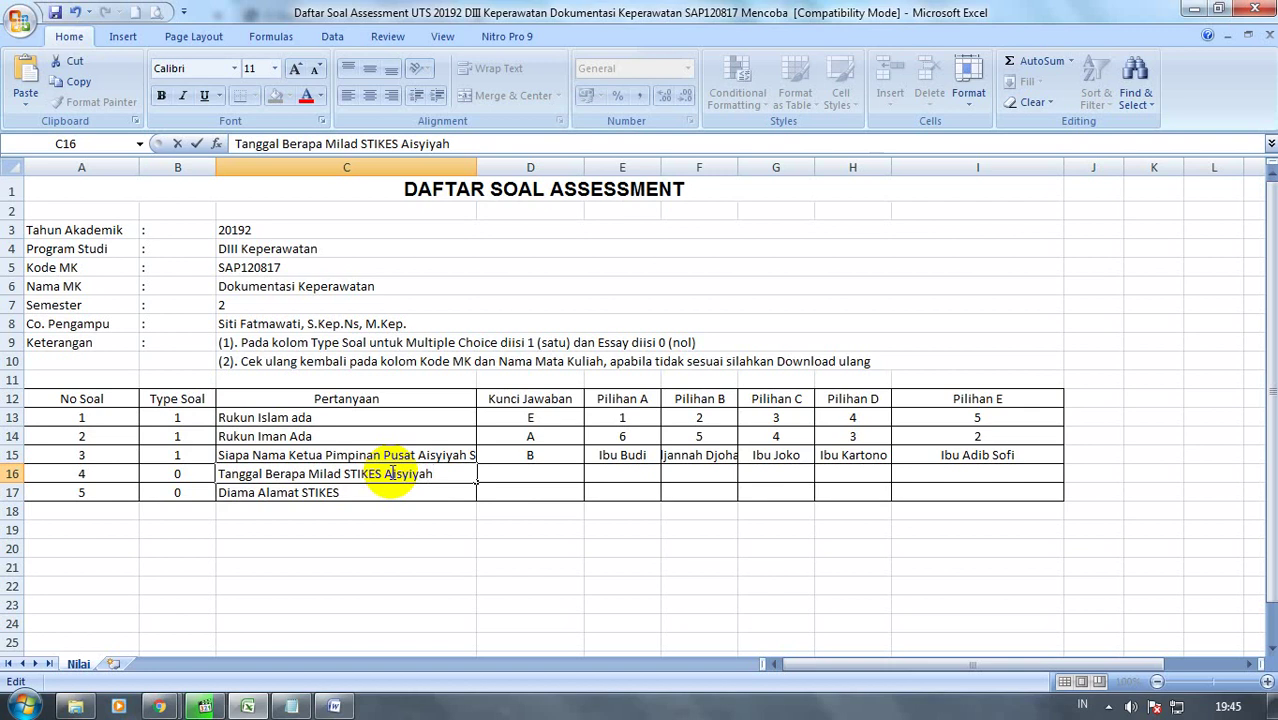
left_click(462, 550)
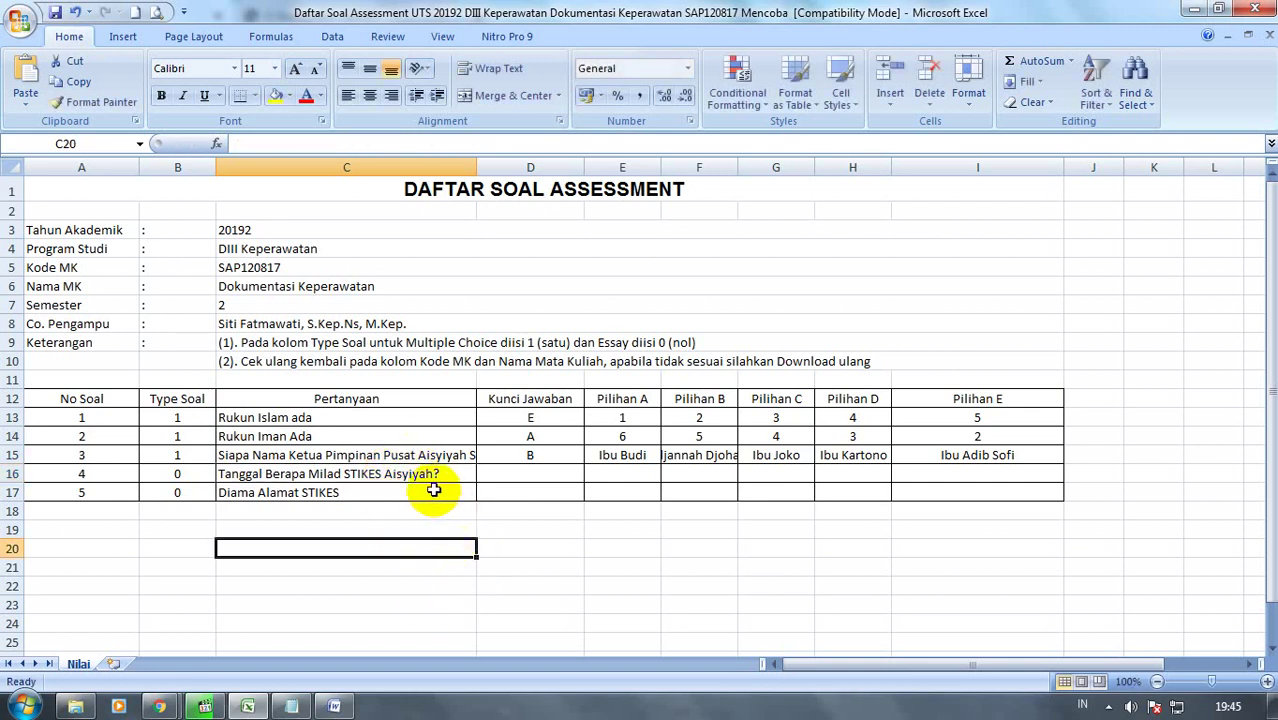
left_click(537, 471)
left_click_drag(584, 480, 941, 495)
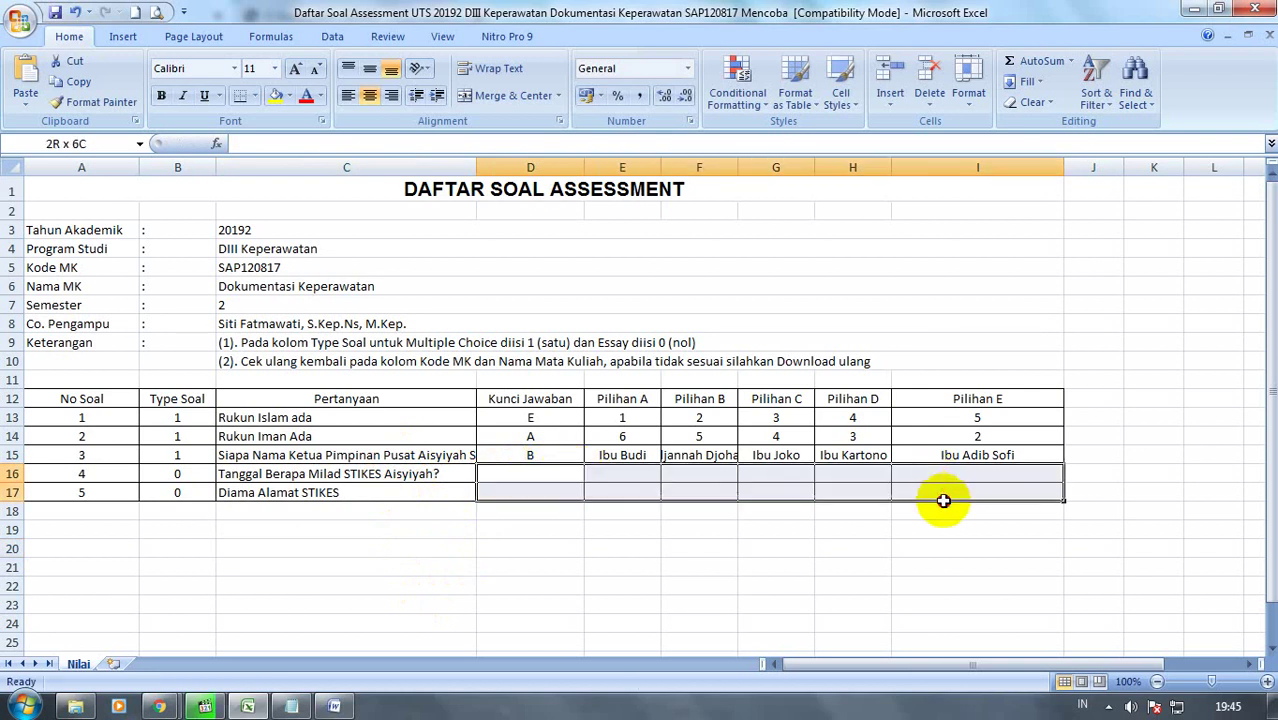
Correct the question 5 text to "Dimana Alamat STIKES Aisyiyah?" and check the Pertanyaan and Kunci Jawaban cells of the essay questions
left_click(355, 492)
double_click(238, 492)
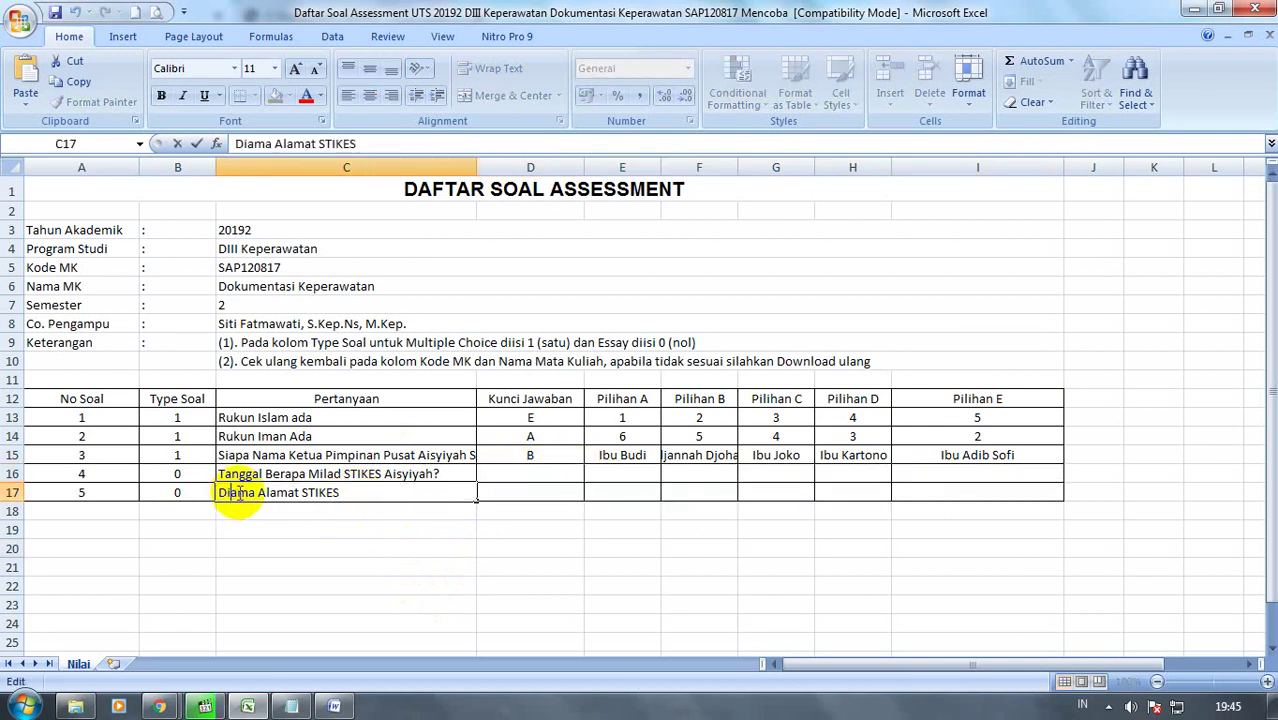
key("BackSpace")
key("BackSpace")
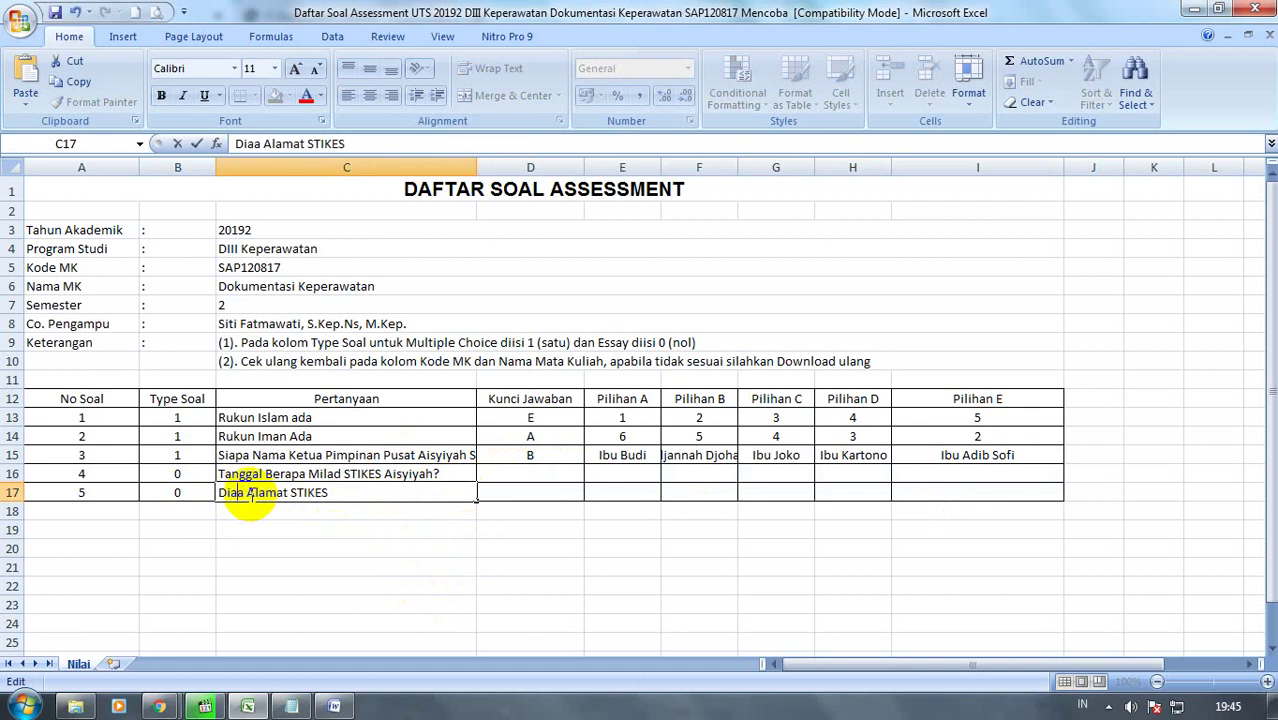
type("man")
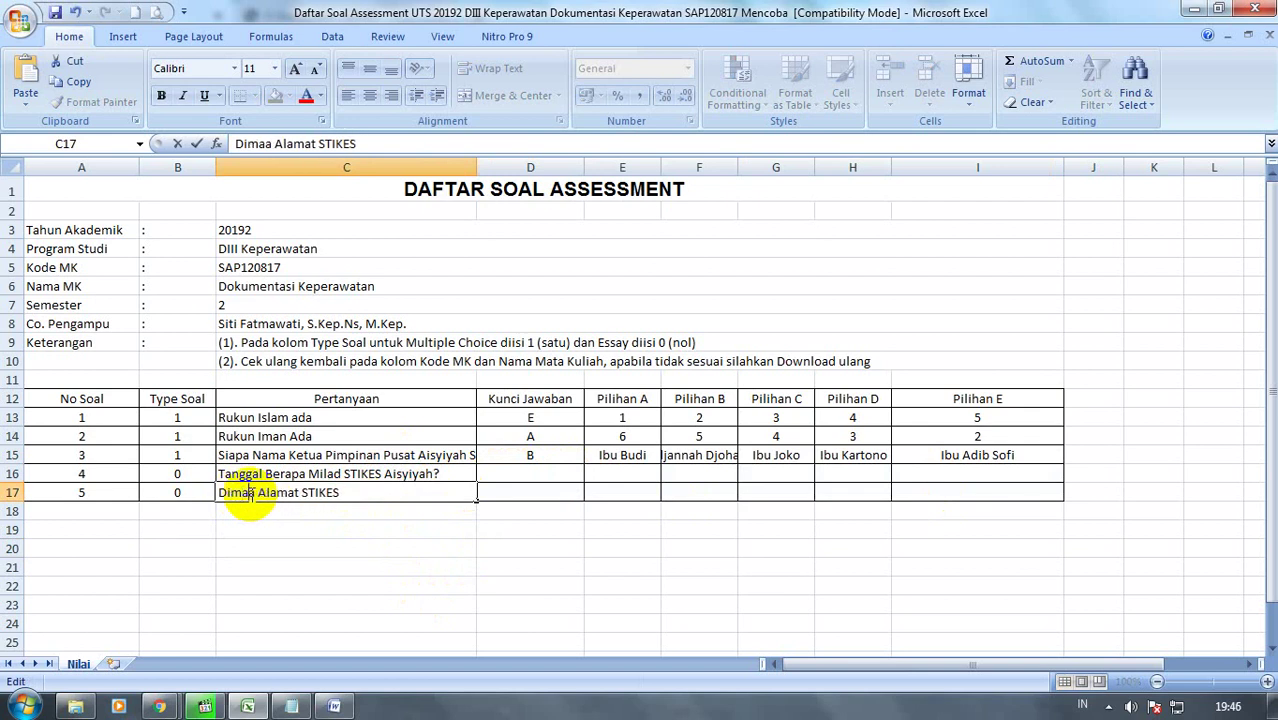
double_click(395, 495)
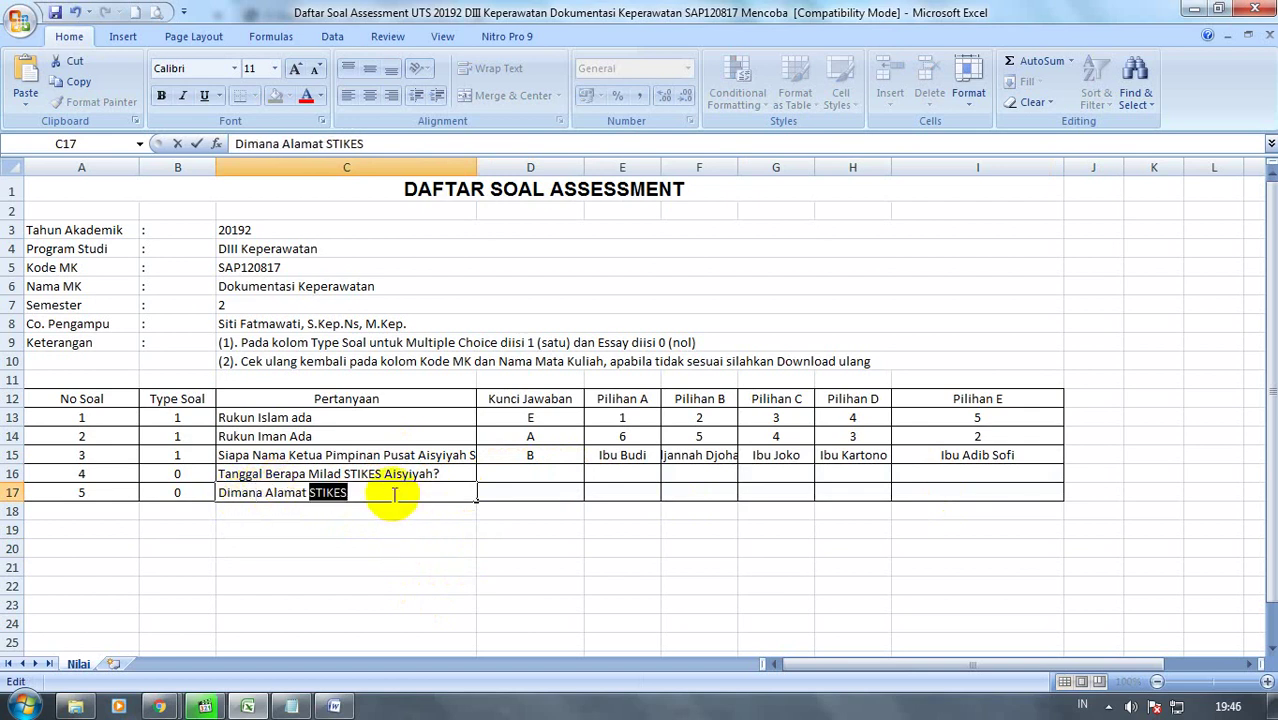
left_click(395, 494)
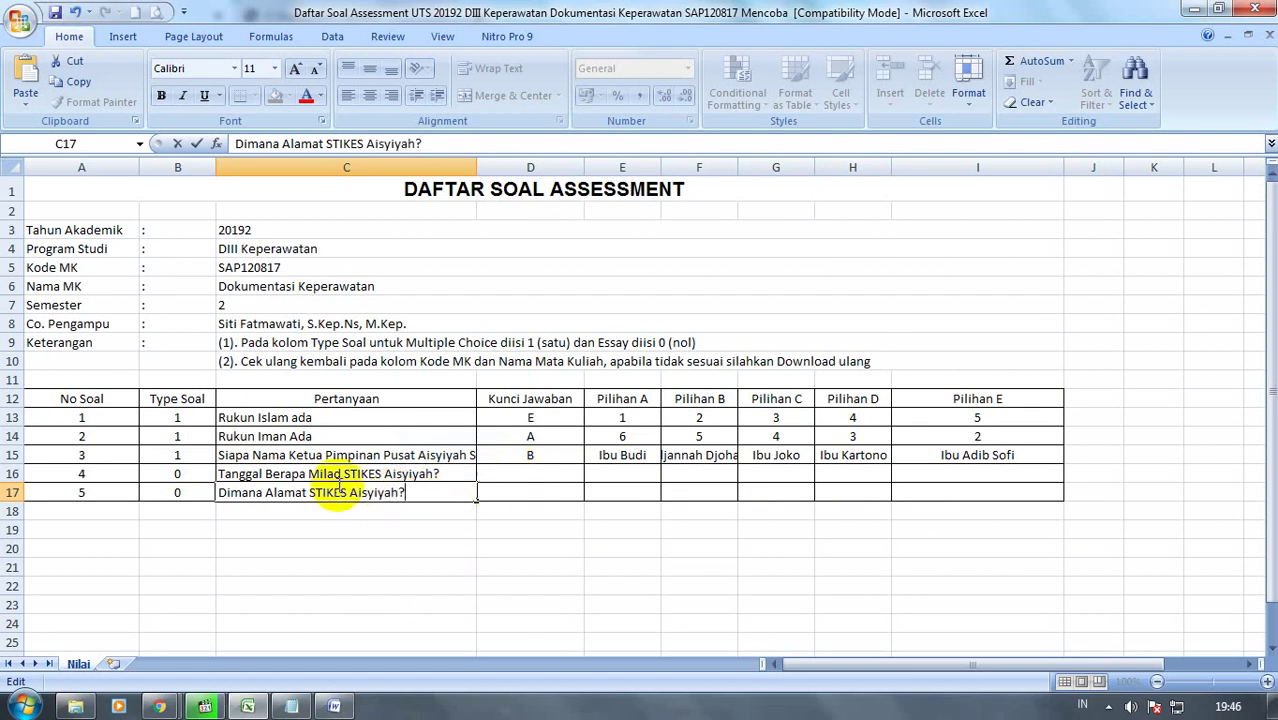
left_click_drag(240, 472, 507, 492)
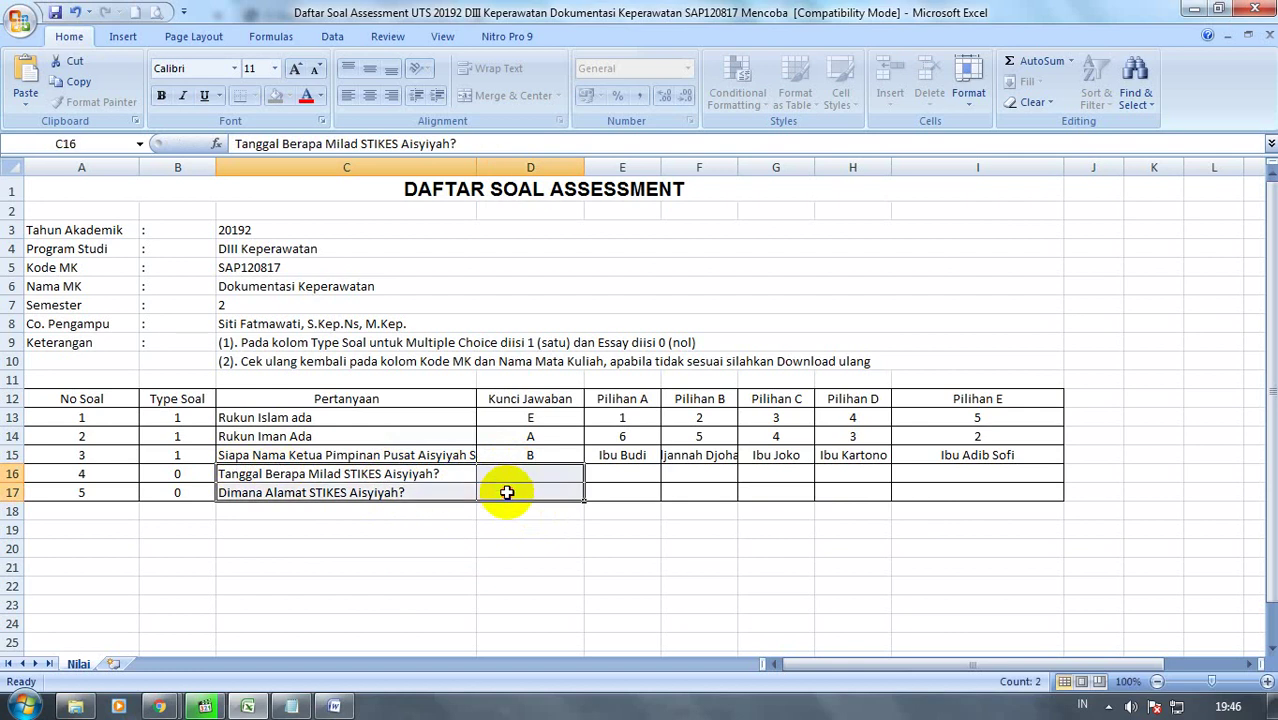
left_click(535, 474)
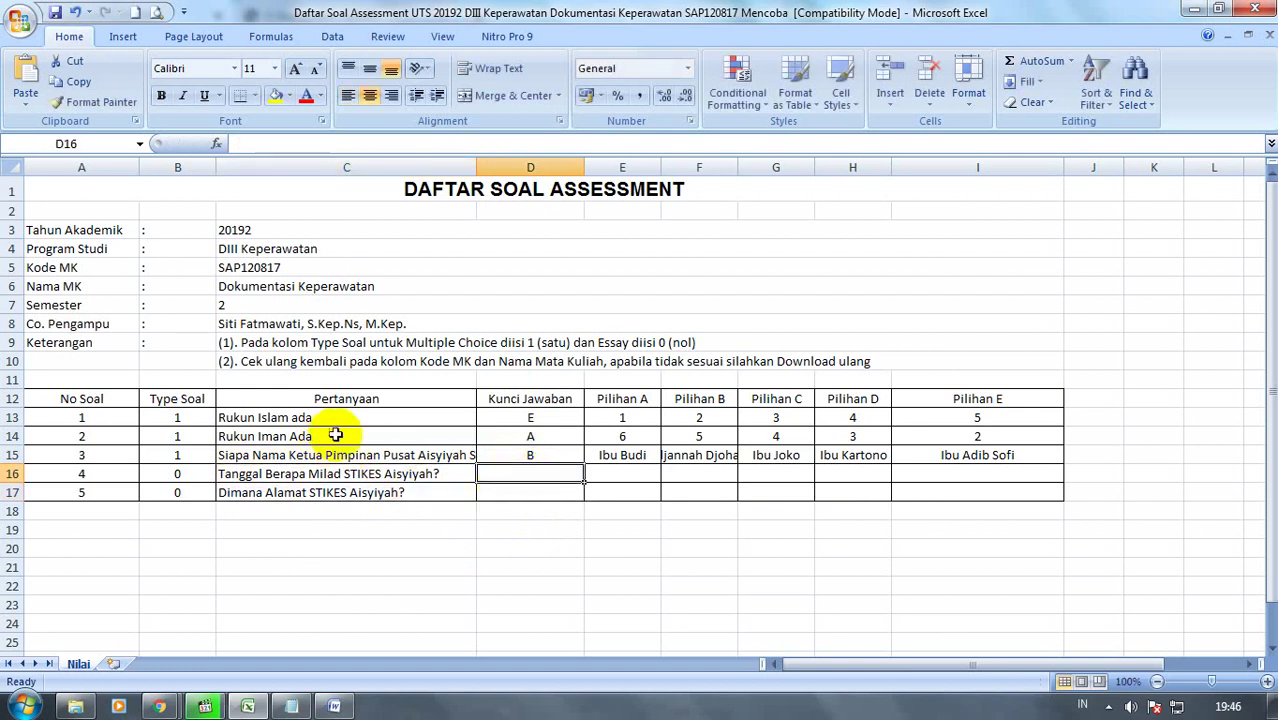
Save the workbook, and after a look at its Kode MK switch to the E-Assessment Data UTS page in Chrome
left_click(55, 14)
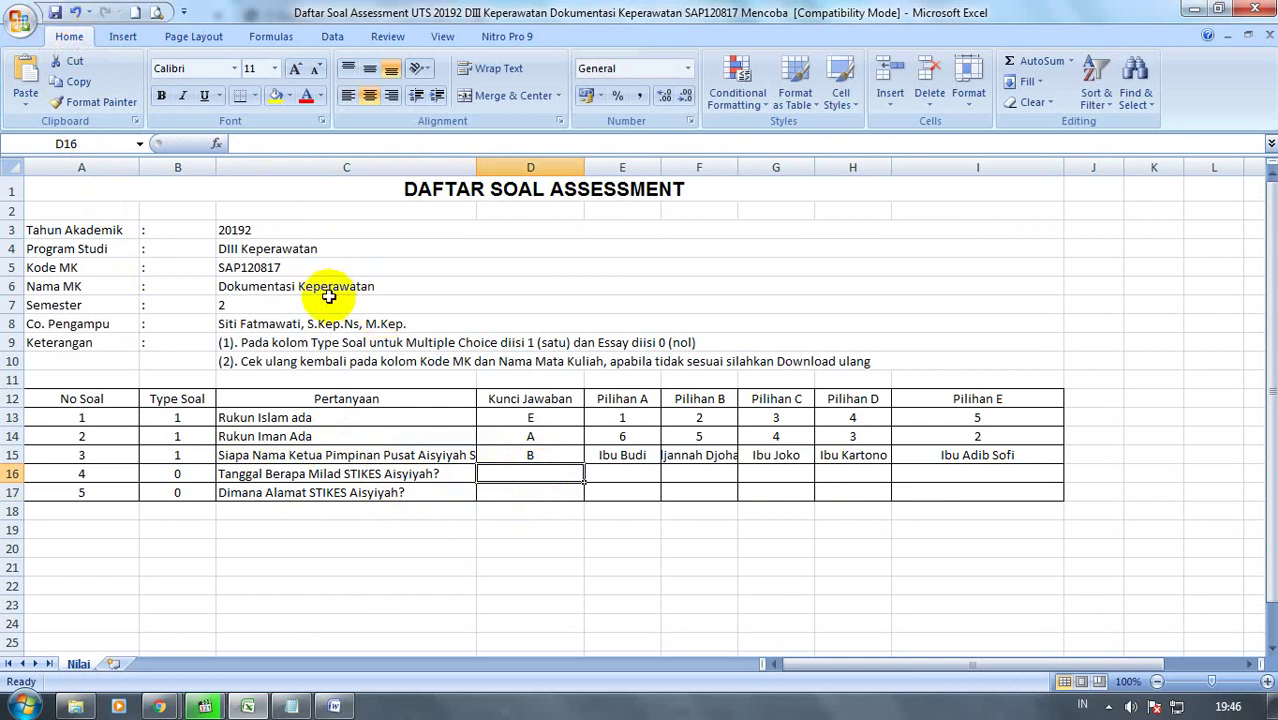
left_click(266, 267)
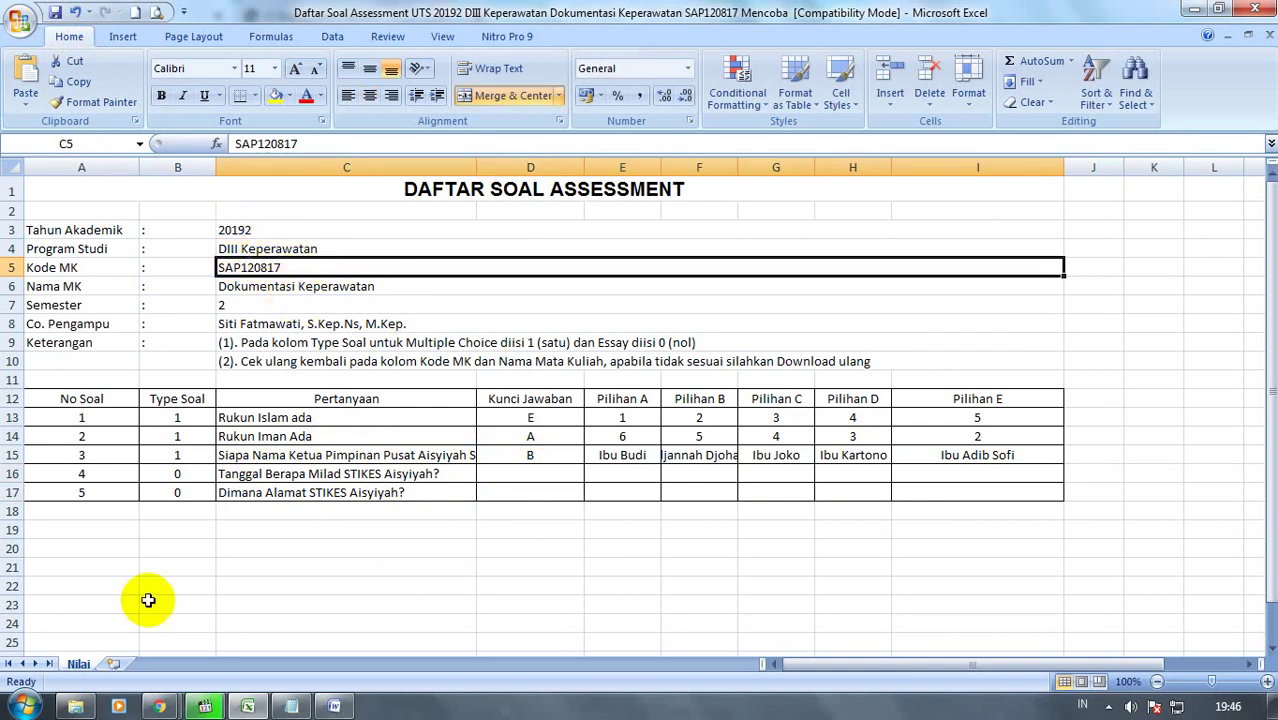
left_click(158, 706)
left_click(190, 640)
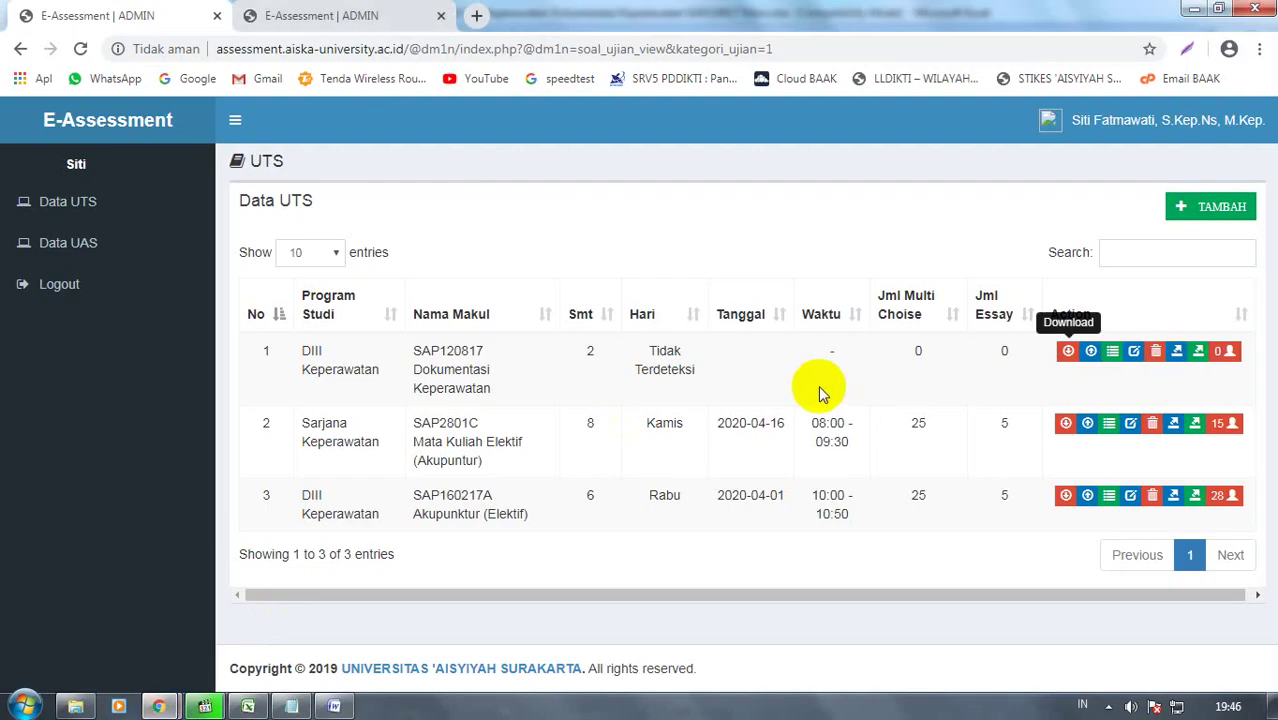
Check the course code and name of the Dokumentasi Keperawatan entry in the Data UTS list
left_click_drag(418, 345, 499, 391)
left_click(433, 372)
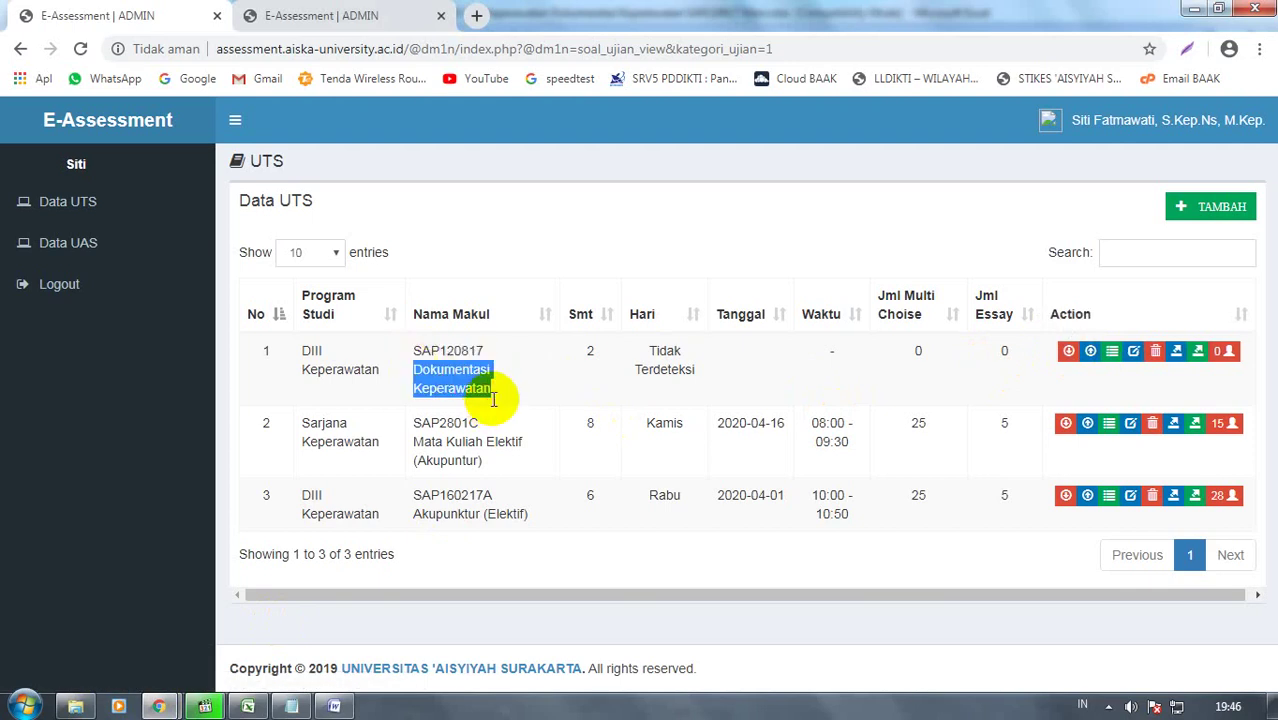
left_click_drag(414, 351, 484, 351)
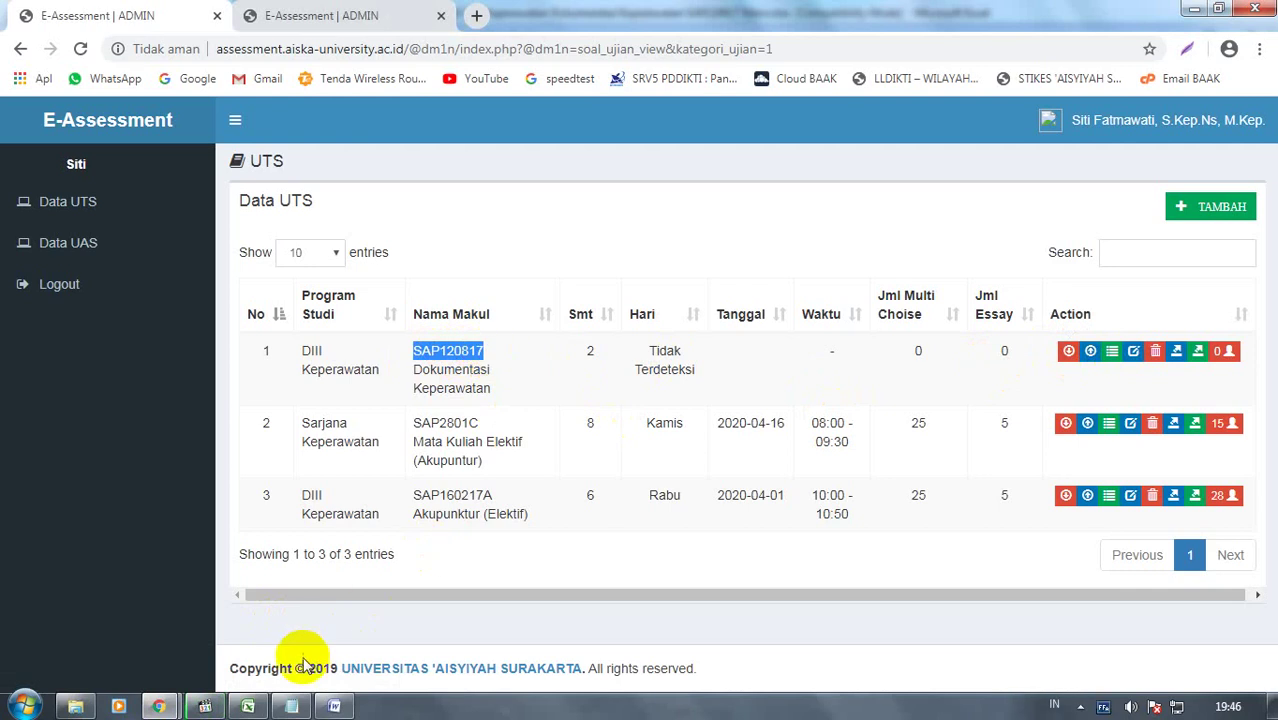
left_click(472, 370)
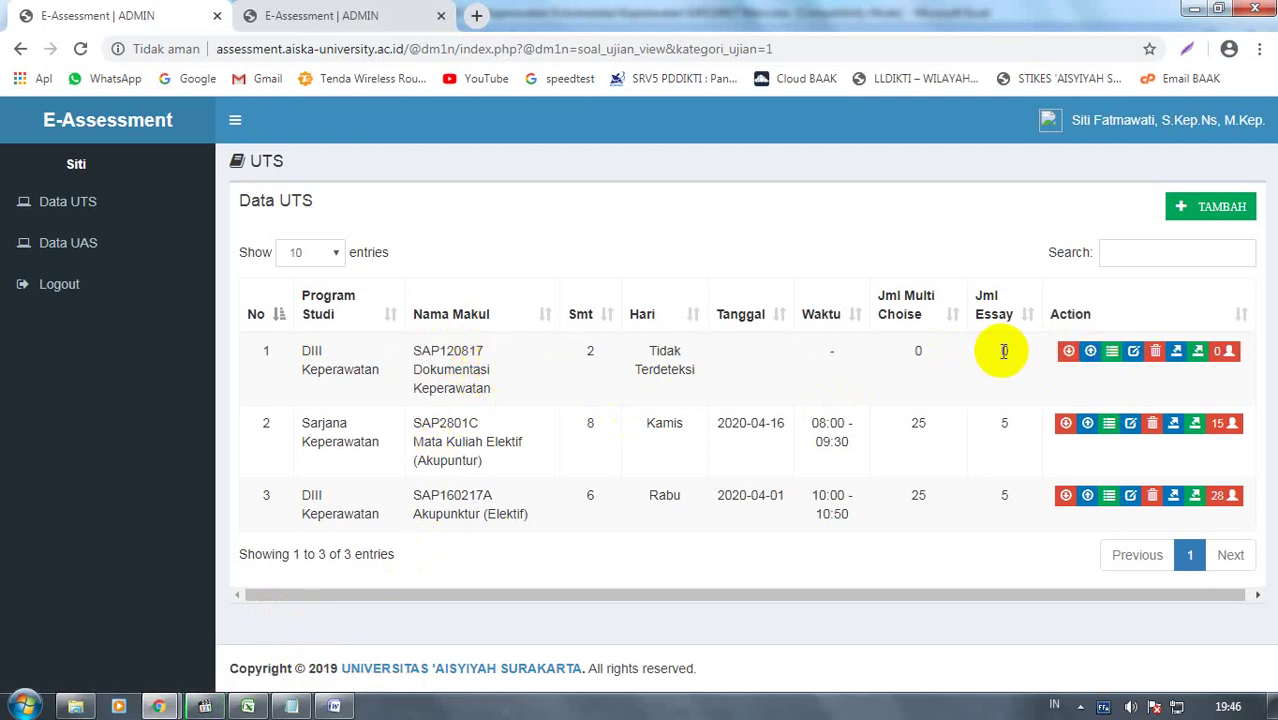
Import the file "Daftar Soal Assessment UTS 20192 DIII Keperawatan Dokumentasi Keperawatan SAP120817 Mencoba" into the Dokumentasi Keperawatan entry
left_click(1091, 357)
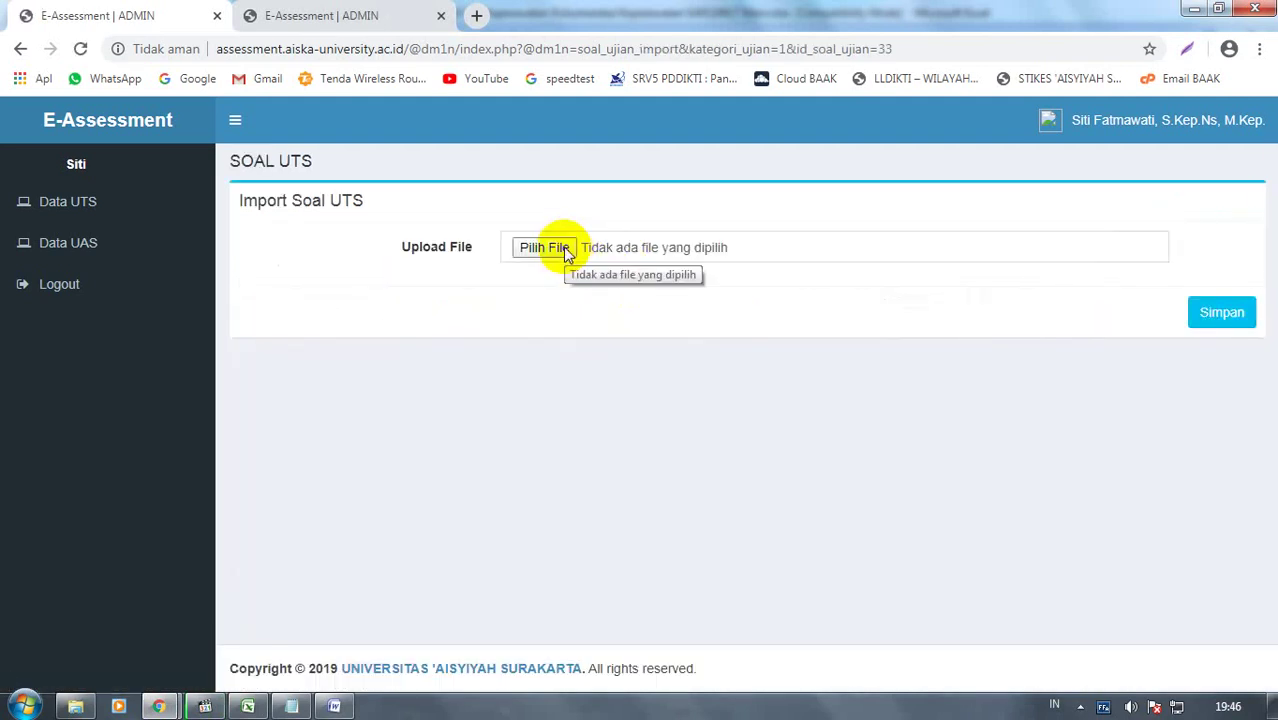
left_click(545, 247)
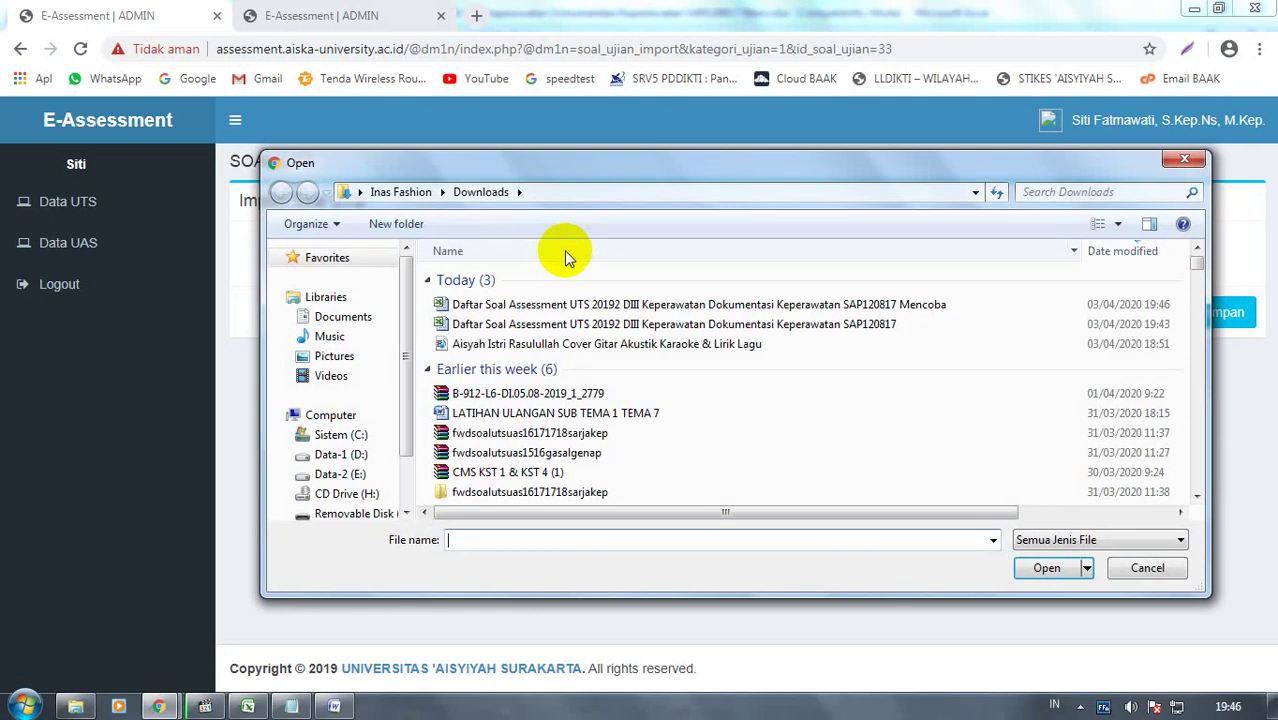
left_click(590, 310)
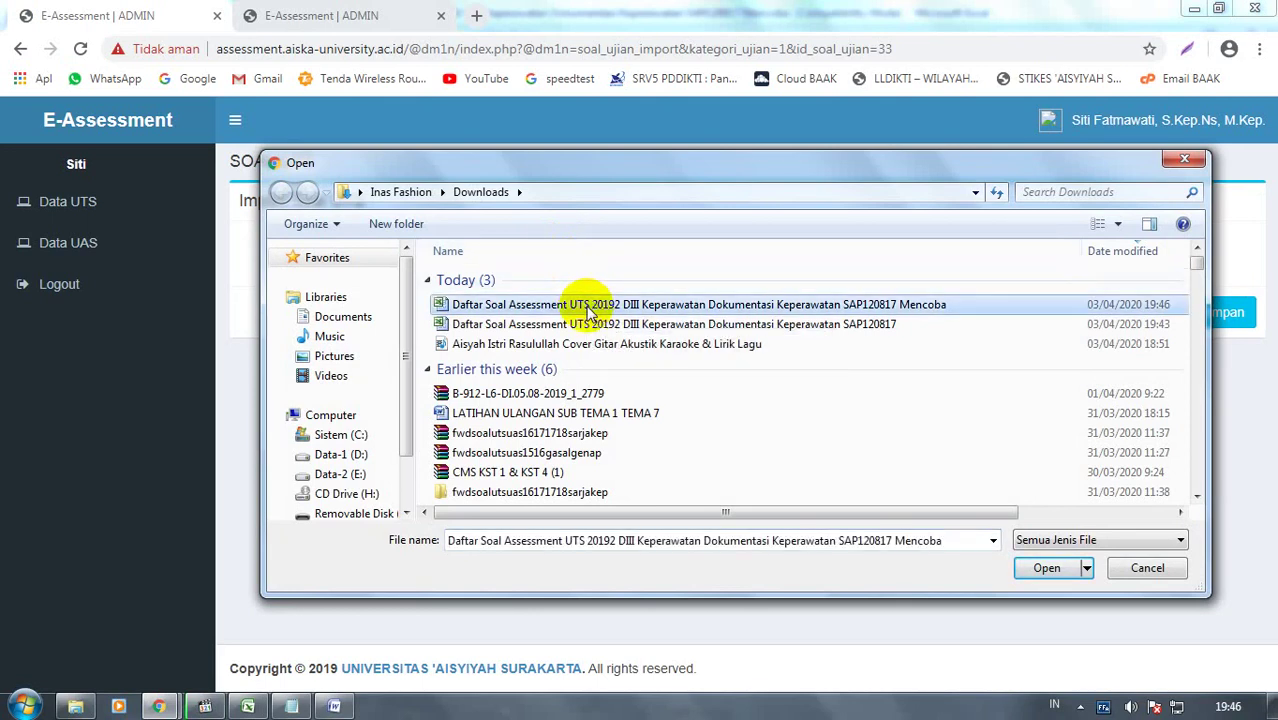
left_click(1040, 567)
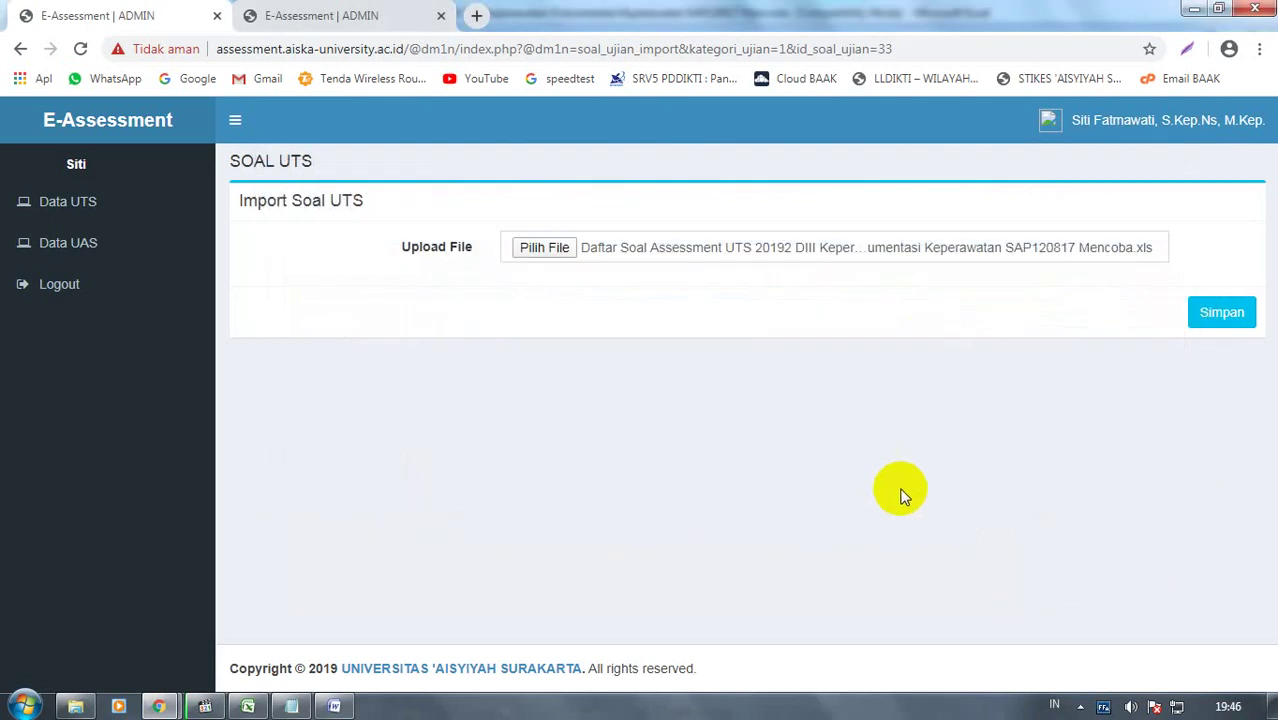
left_click(1205, 316)
left_click(804, 154)
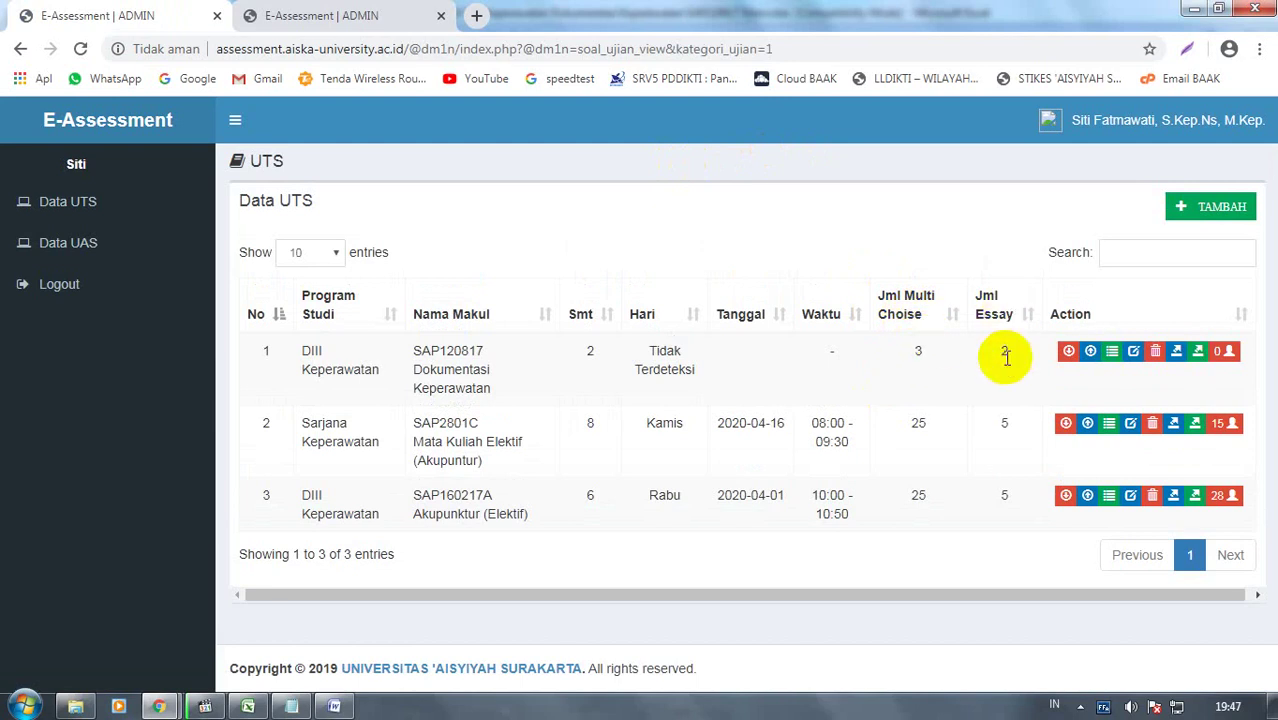
View the Dokumentasi Keperawatan question list, review the edit form of question 1 "Rukun Islam ada" and save it
left_click(1112, 355)
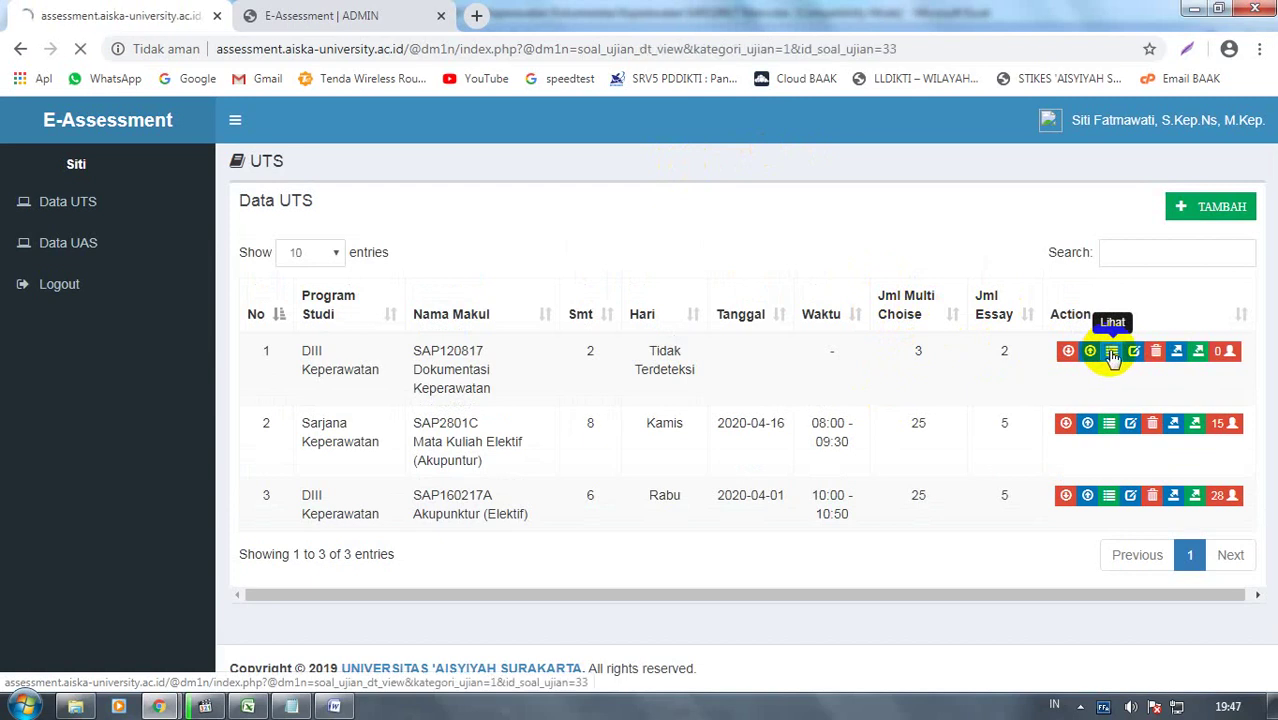
scroll(594, 293, "down", 1)
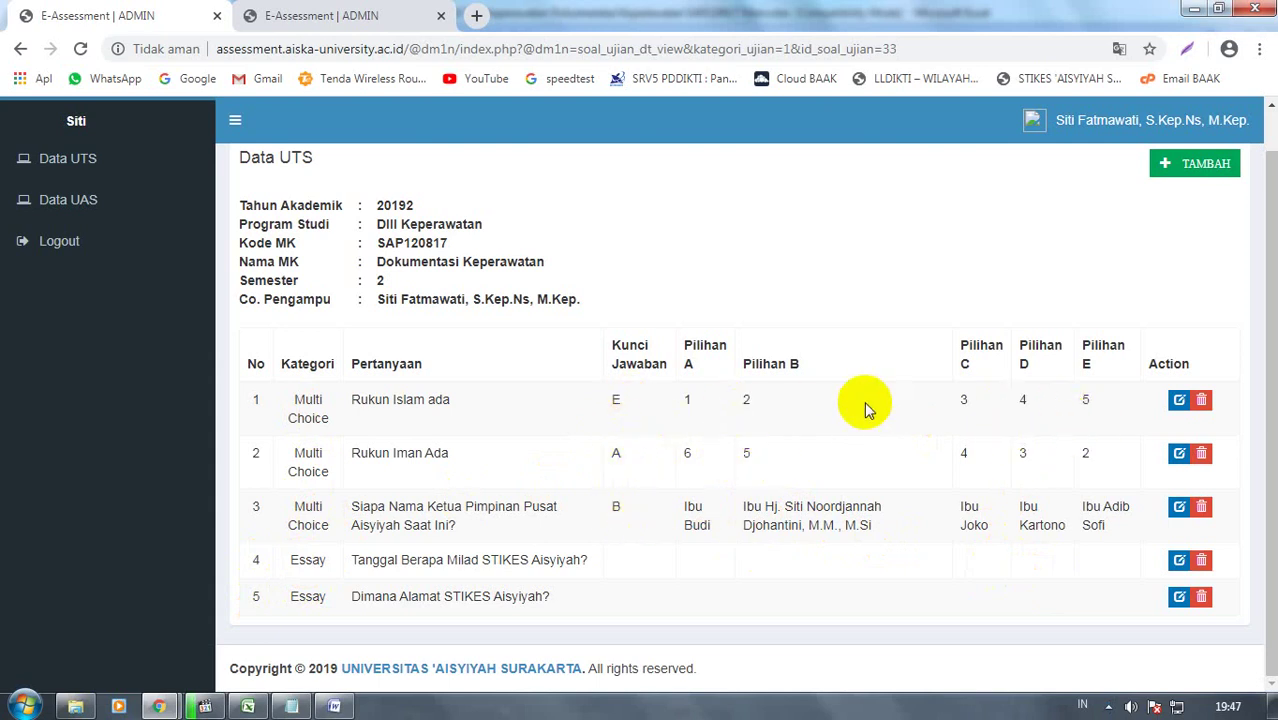
left_click(1179, 401)
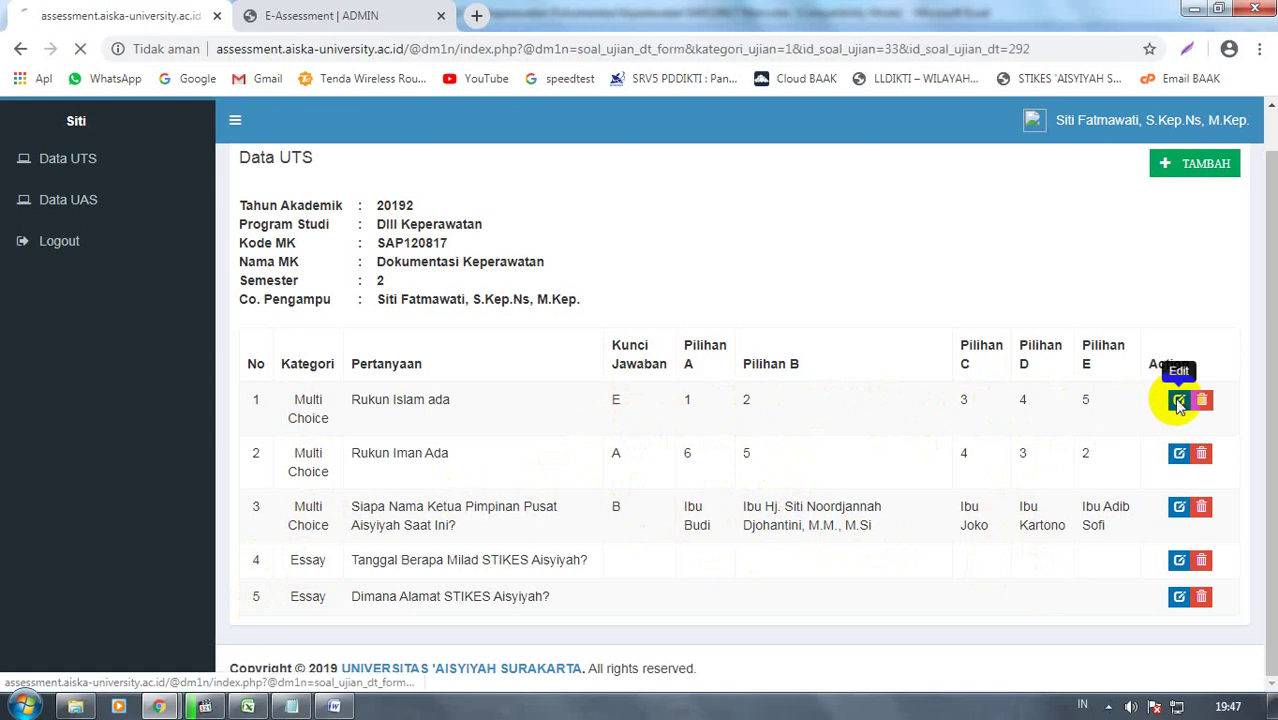
scroll(640, 345, "down", 1)
scroll(600, 356, "down", 2)
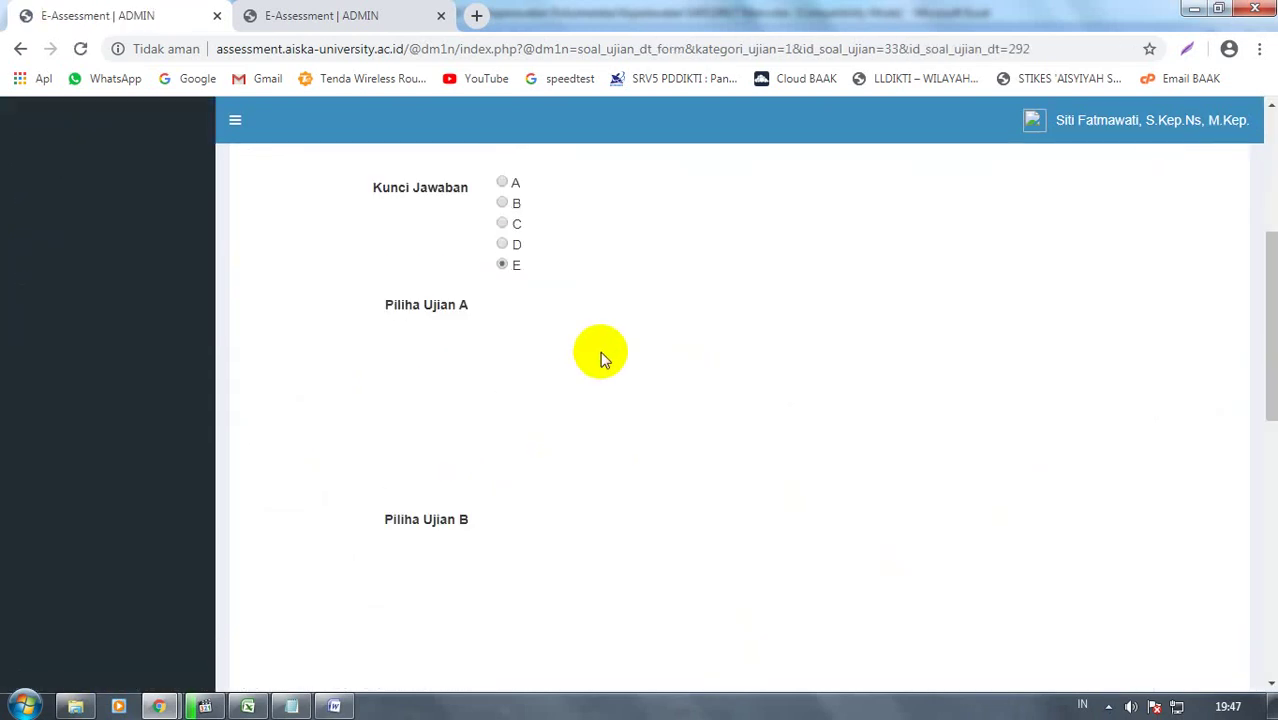
scroll(584, 352, "down", 5)
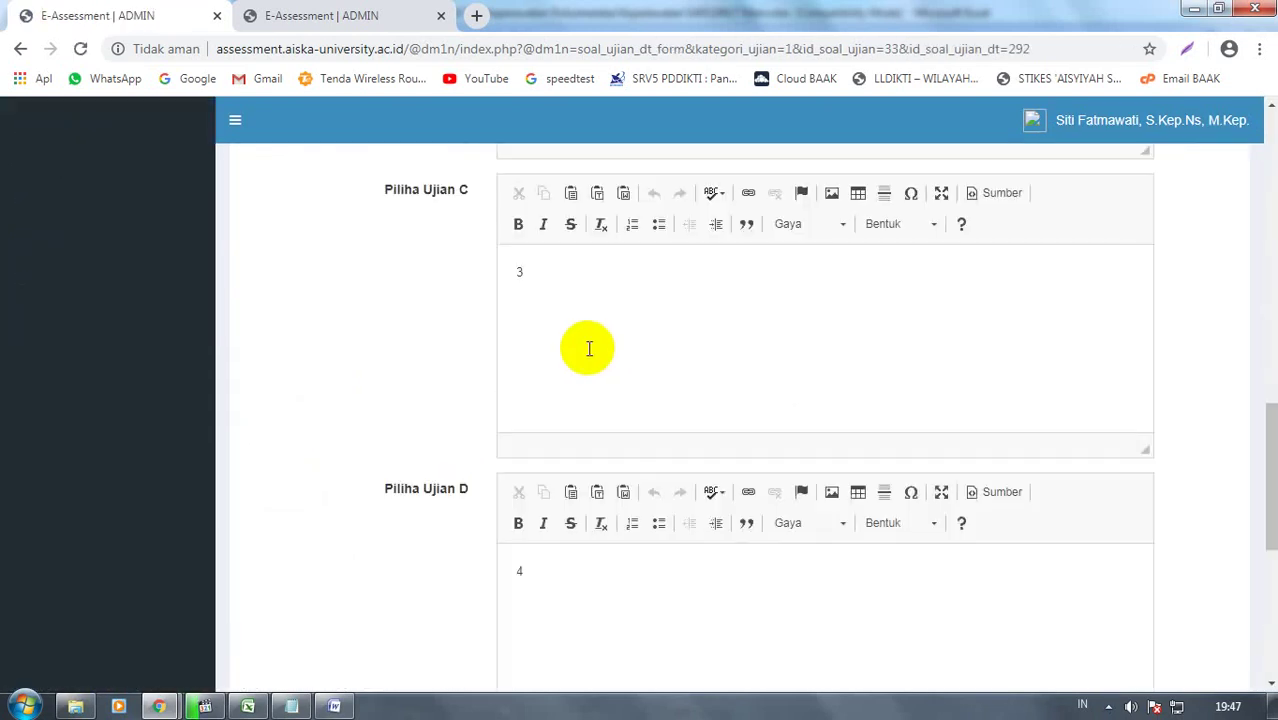
scroll(586, 347, "down", 4)
left_click(542, 234)
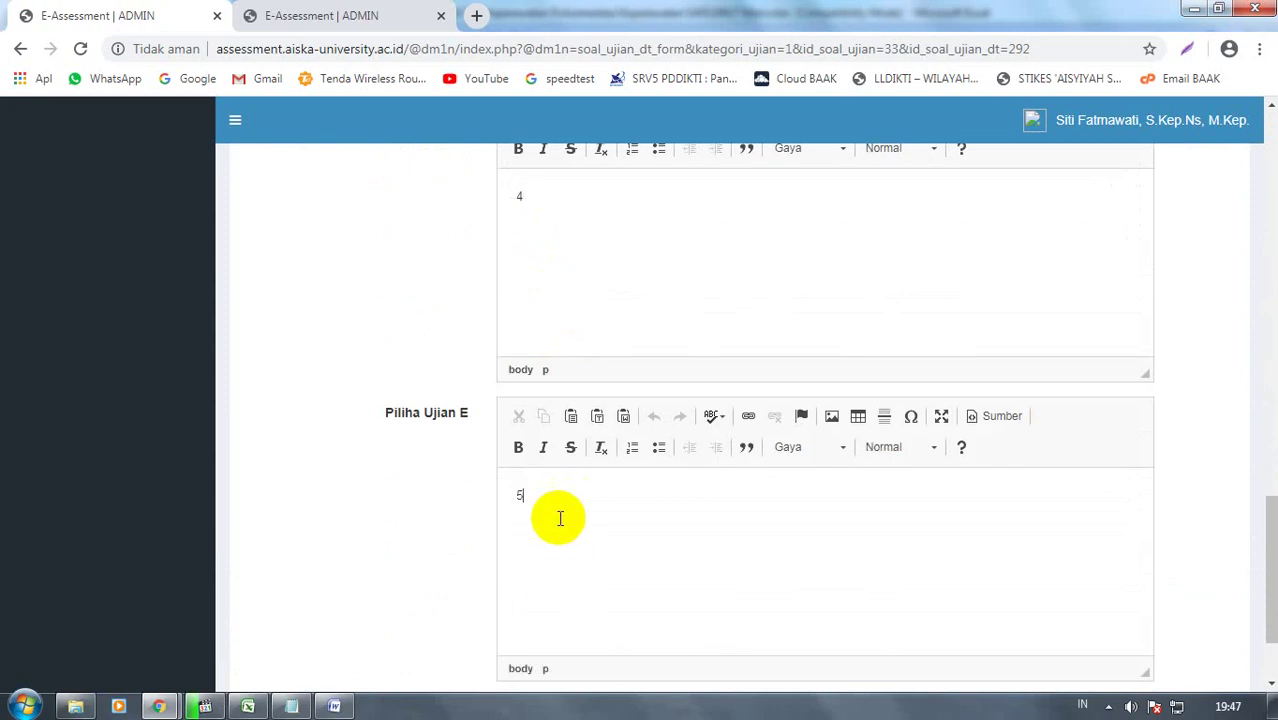
scroll(1067, 451, "up", 10)
scroll(892, 430, "down", 2)
scroll(892, 430, "down", 10)
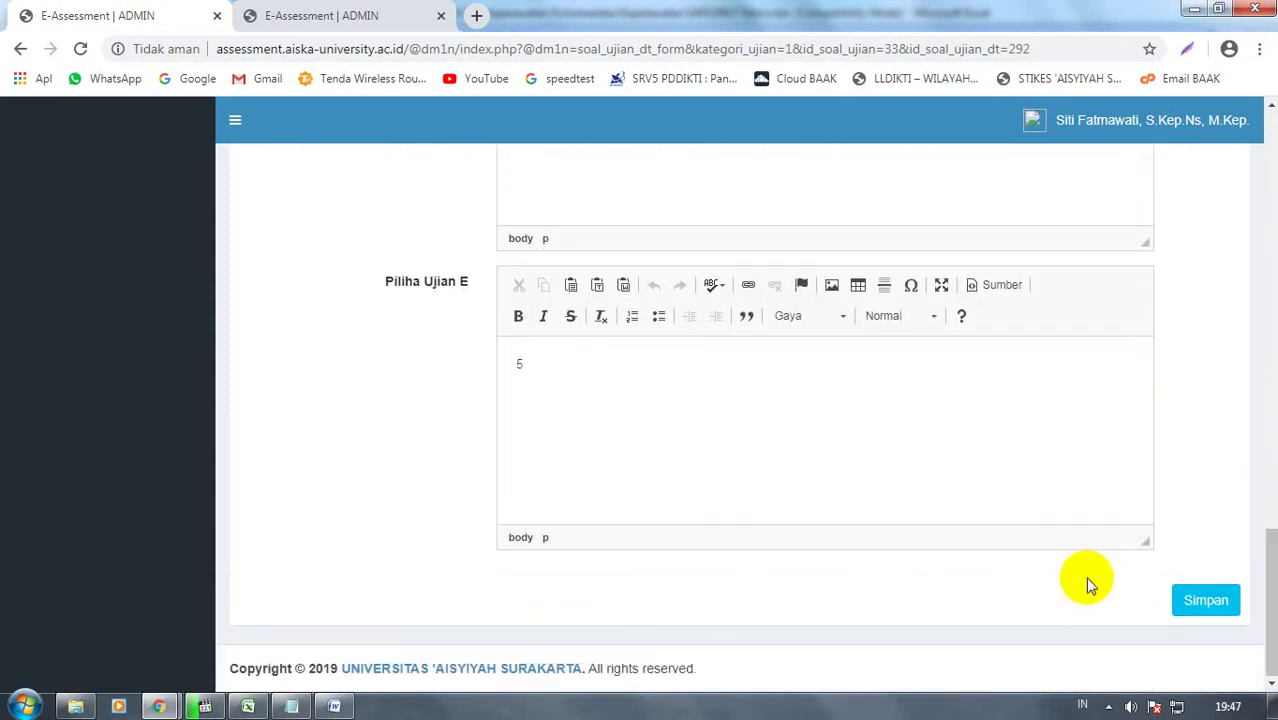
left_click(1215, 596)
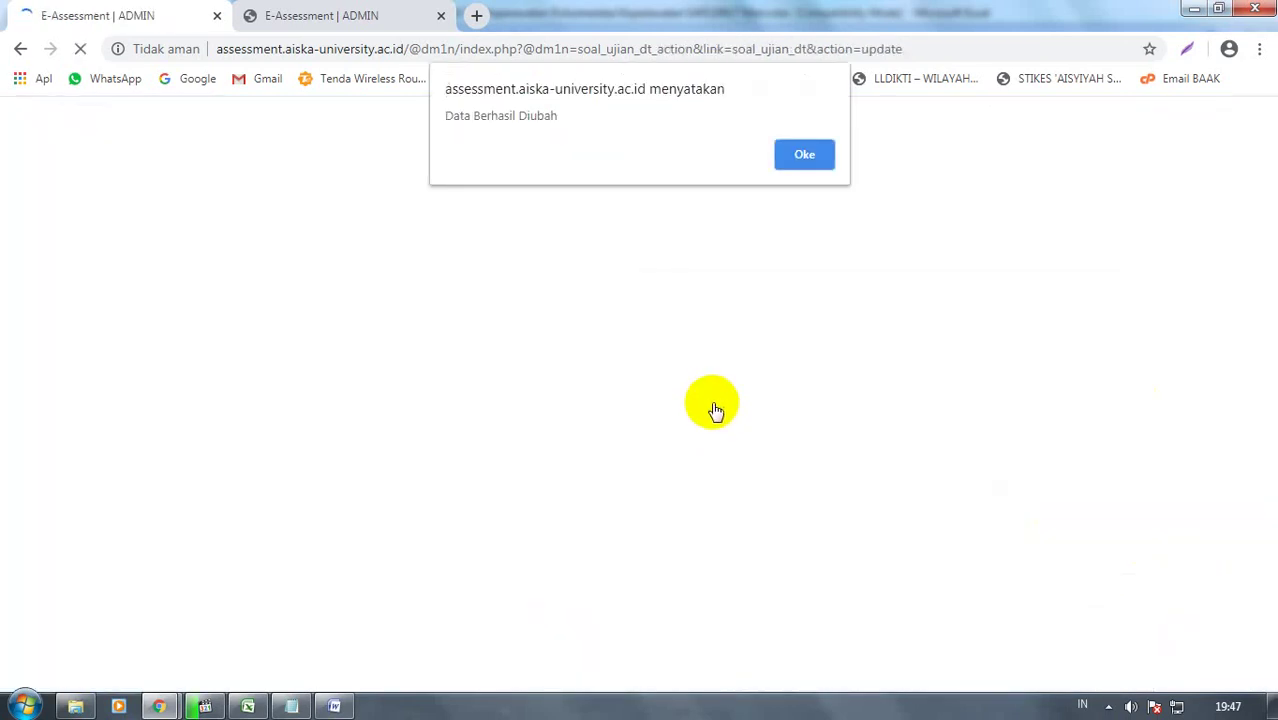
left_click(791, 166)
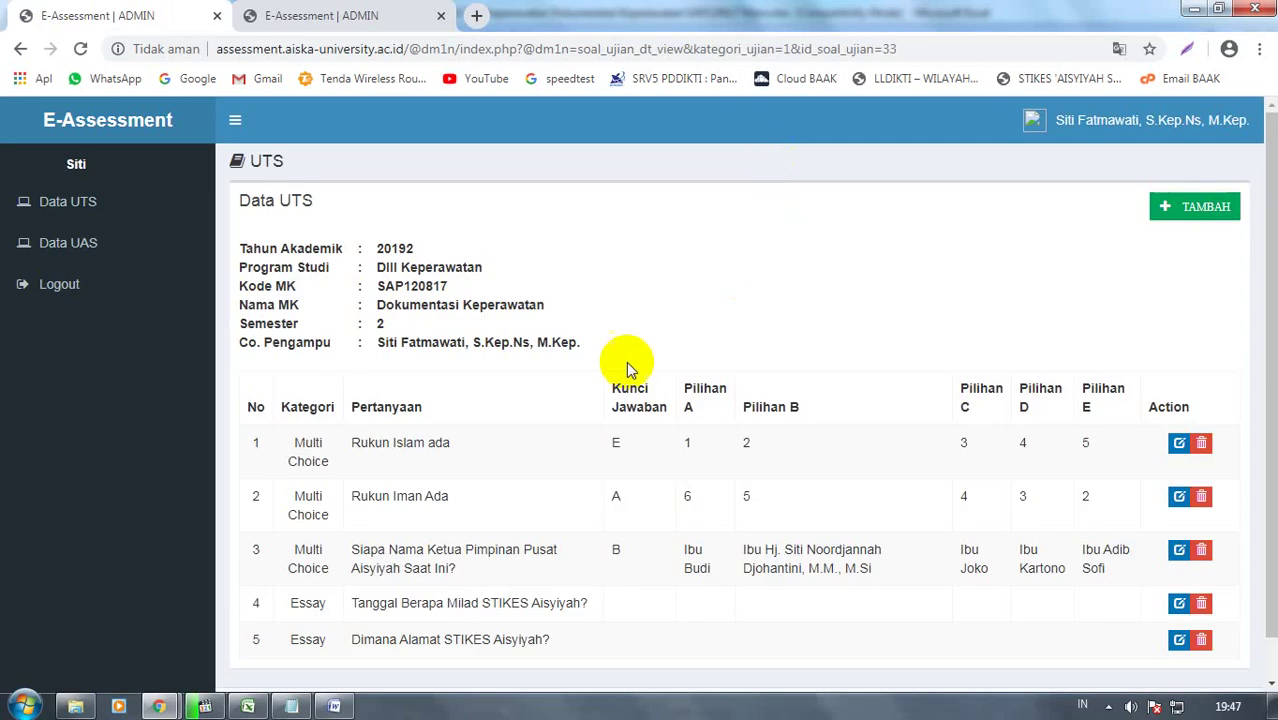
Examine the blank form for adding a question to Dokumentasi Keperawatan, from No Soal down to the answer choices A to E
scroll(569, 336, "down", 1)
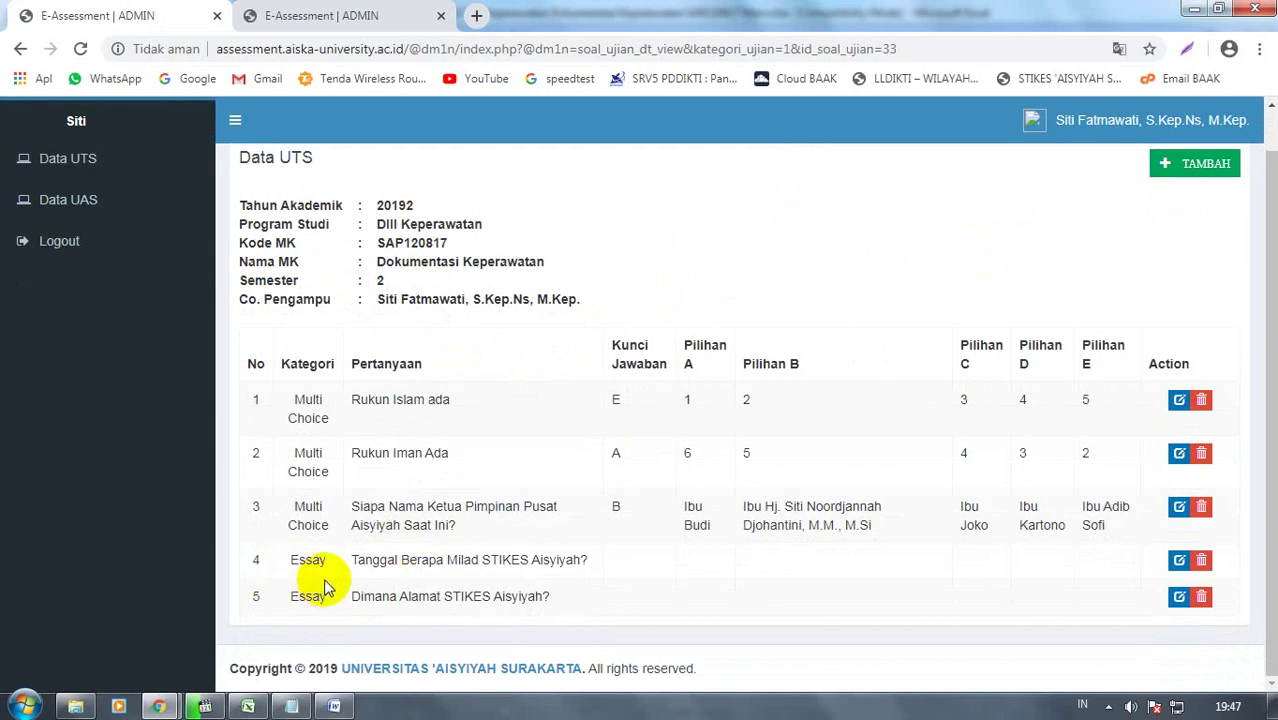
left_click(1190, 165)
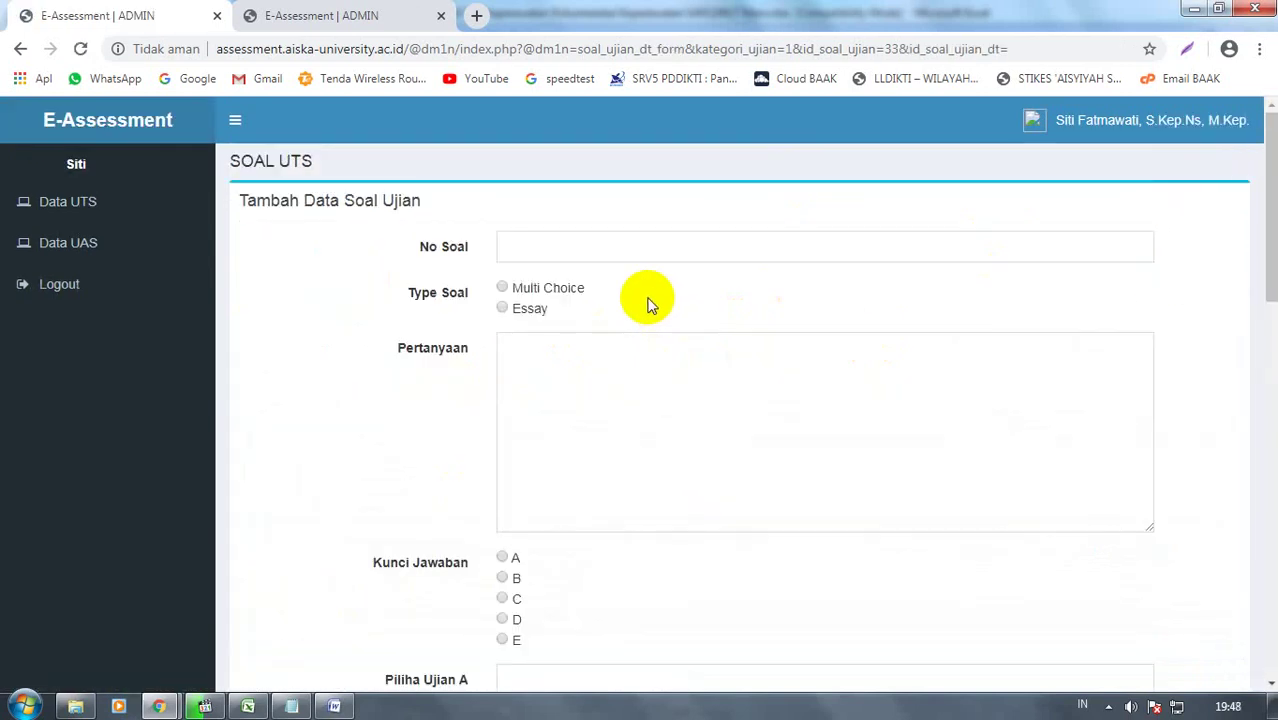
scroll(555, 250, "down", 1)
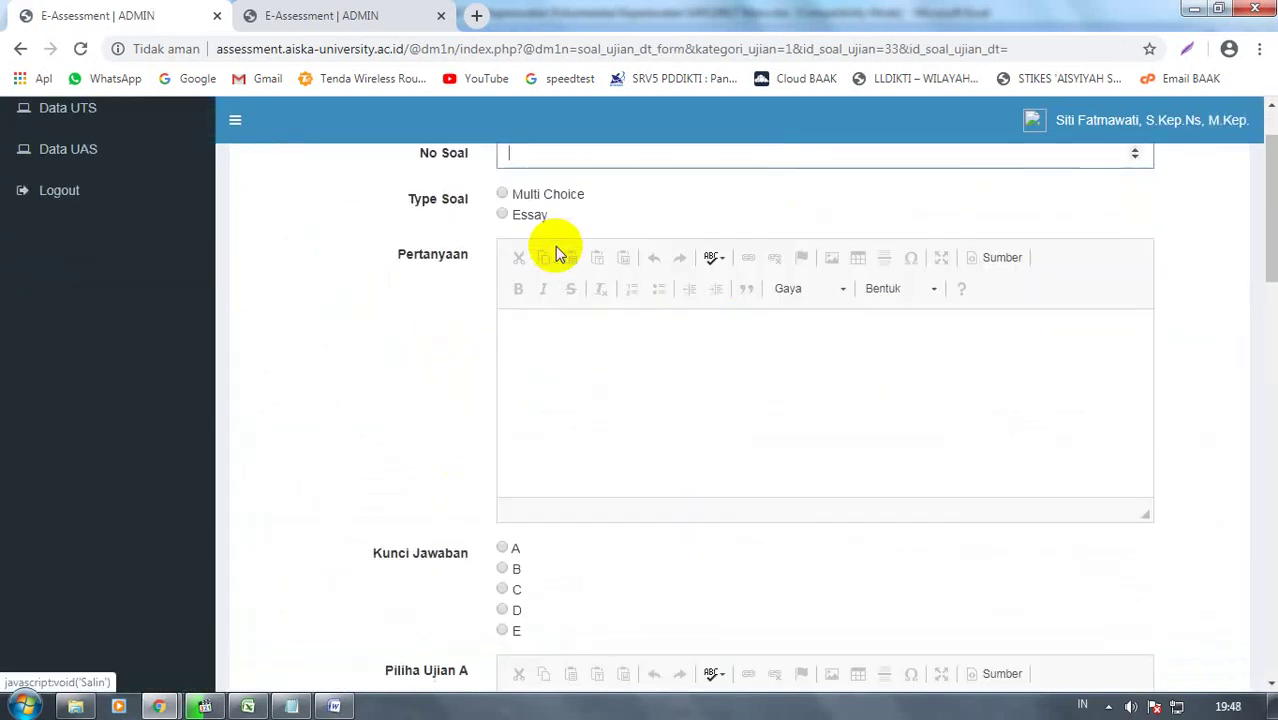
scroll(555, 246, "down", 4)
scroll(557, 258, "down", 8)
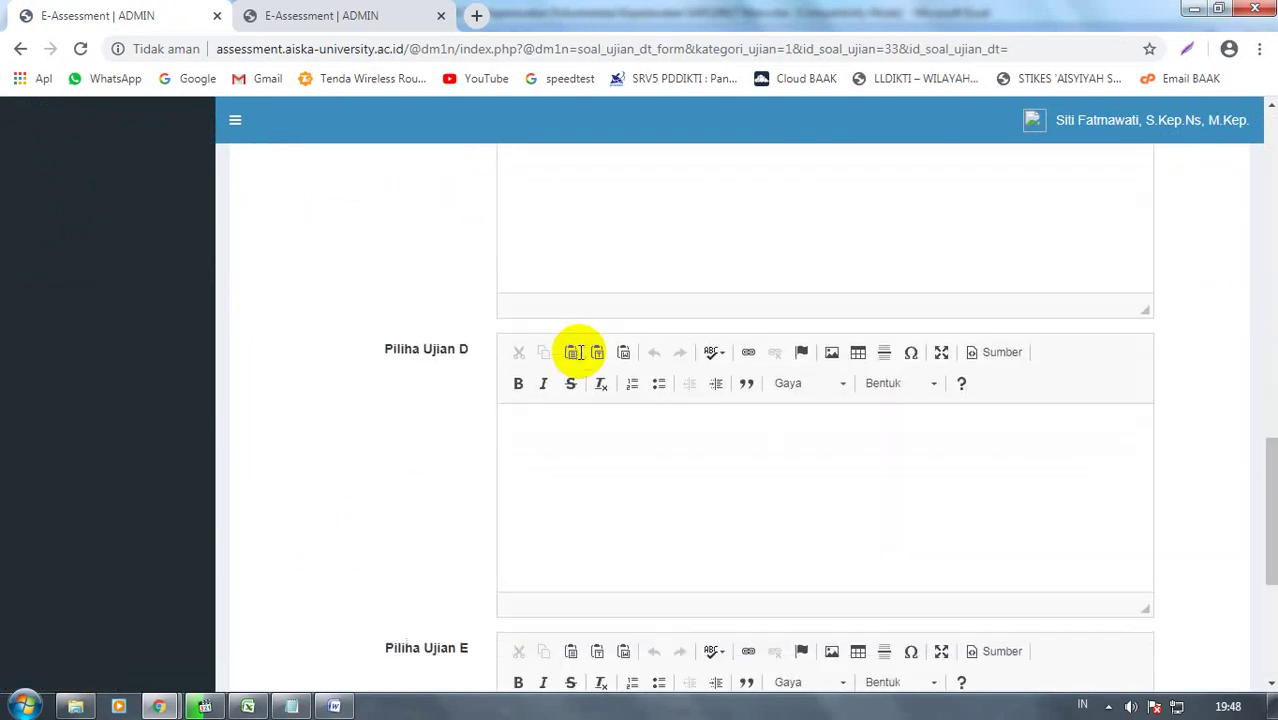
scroll(508, 408, "down", 4)
scroll(533, 399, "up", 7)
scroll(921, 485, "up", 6)
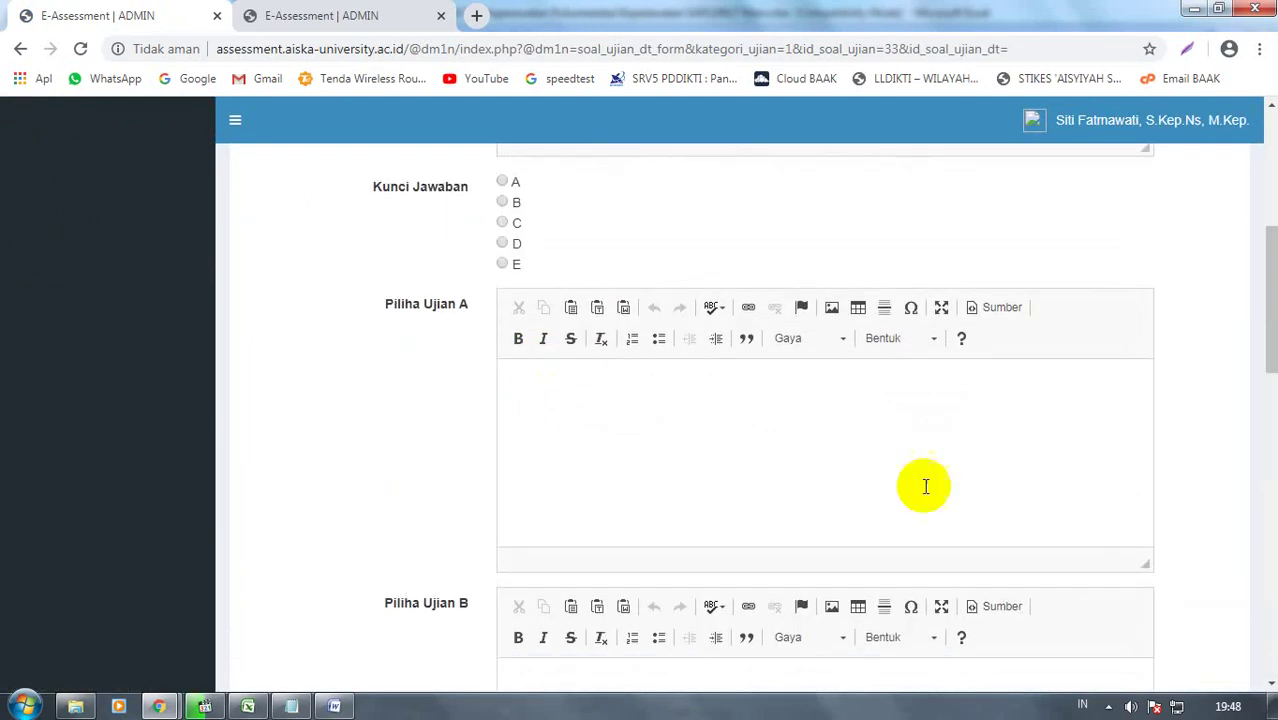
scroll(1067, 562, "down", 6)
scroll(548, 300, "up", 10)
Return to the Data UTS list and check the Hari, Tanggal and Waktu of the Mata Kuliah Elektif (Akupuntur) exam
left_click(93, 205)
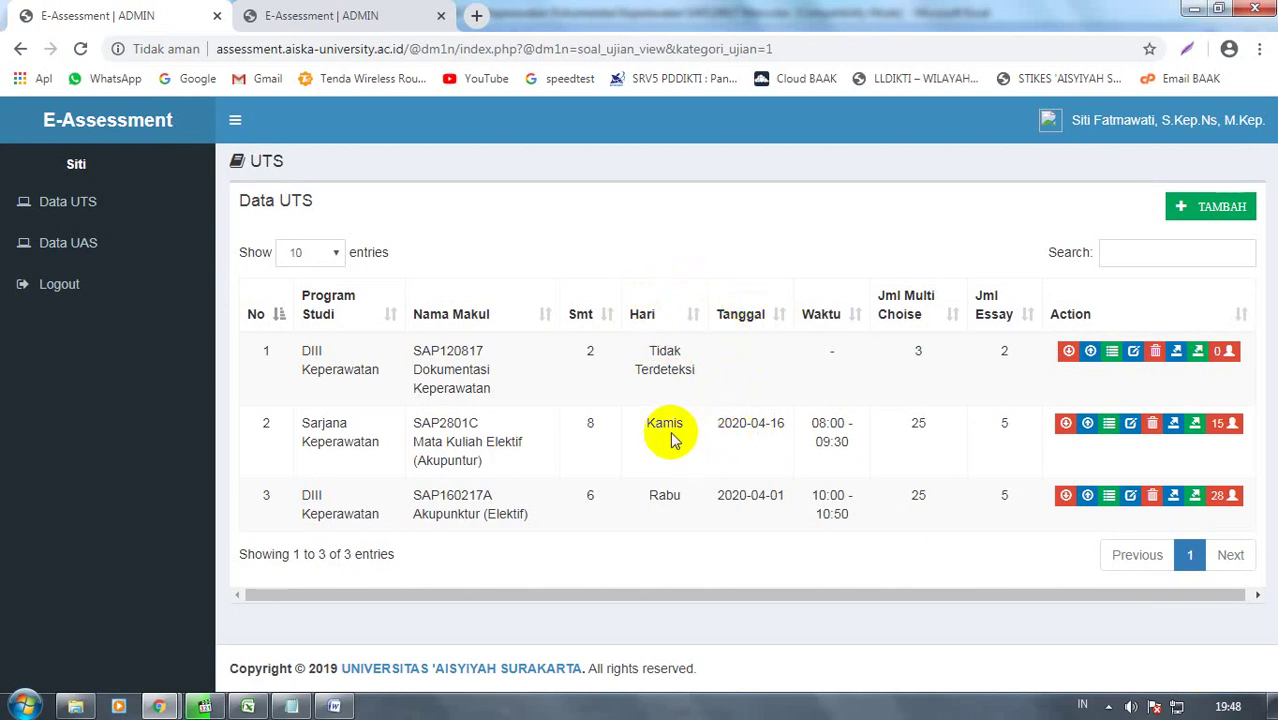
left_click_drag(632, 425, 842, 441)
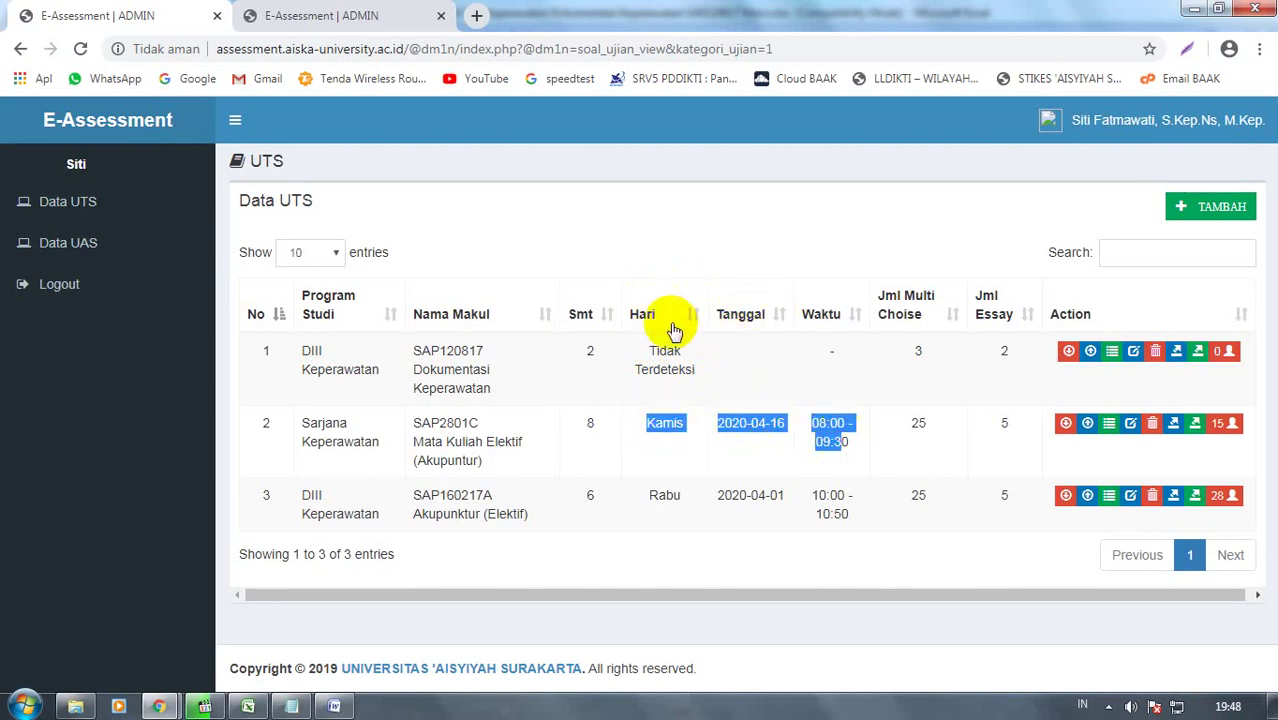
left_click(732, 360)
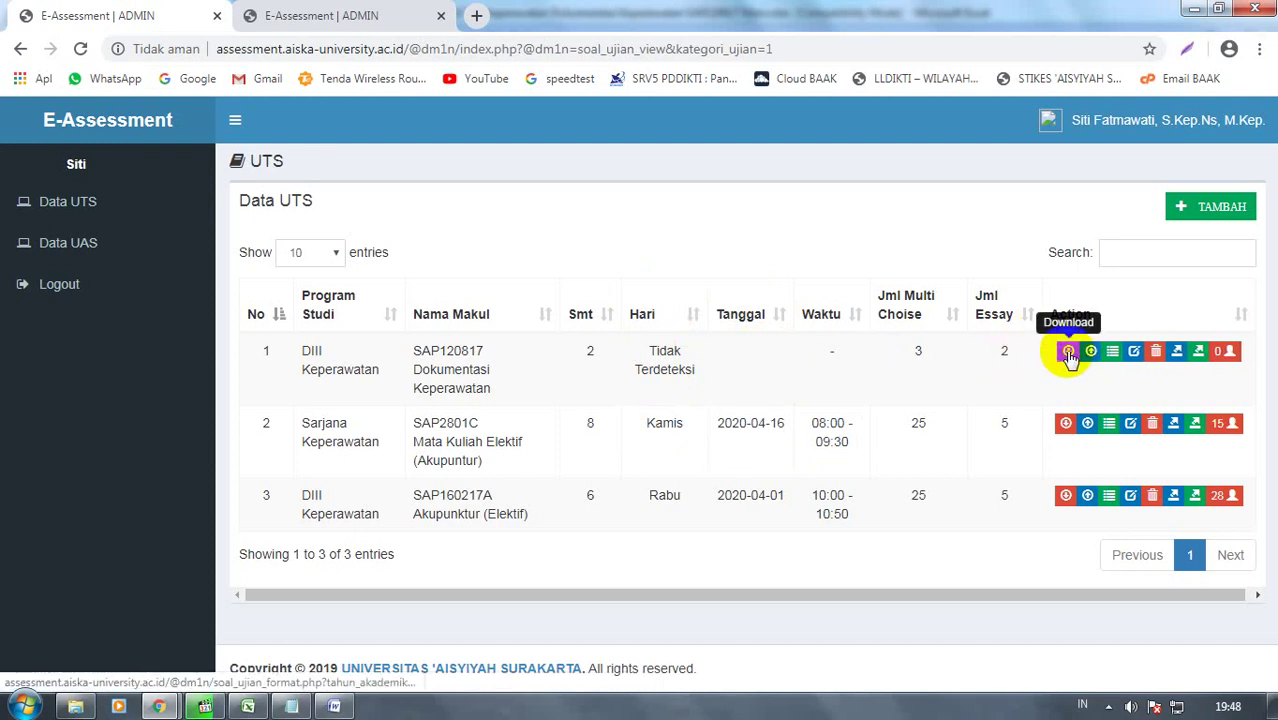
Look over the question workbook in Excel and the Import Soal UTS form in Chrome, ending on the Data UTS list
left_click(245, 707)
left_click(486, 509)
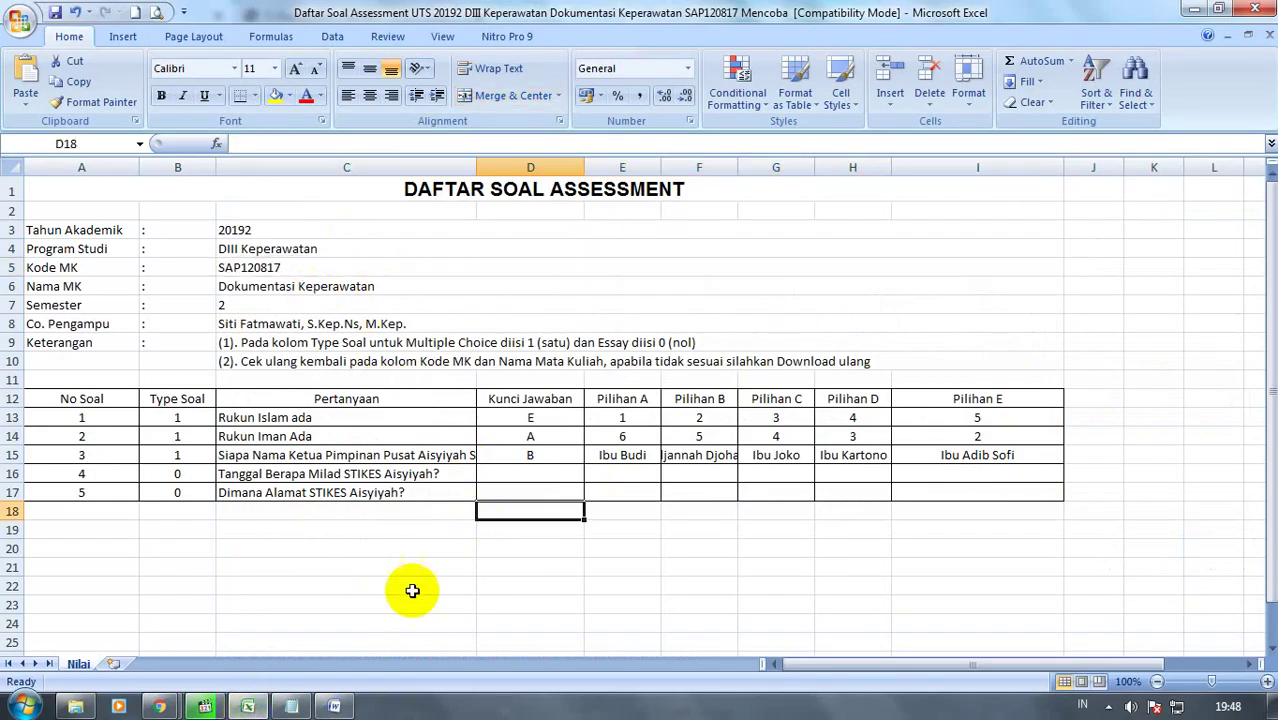
mouse_move(160, 700)
left_click(269, 611)
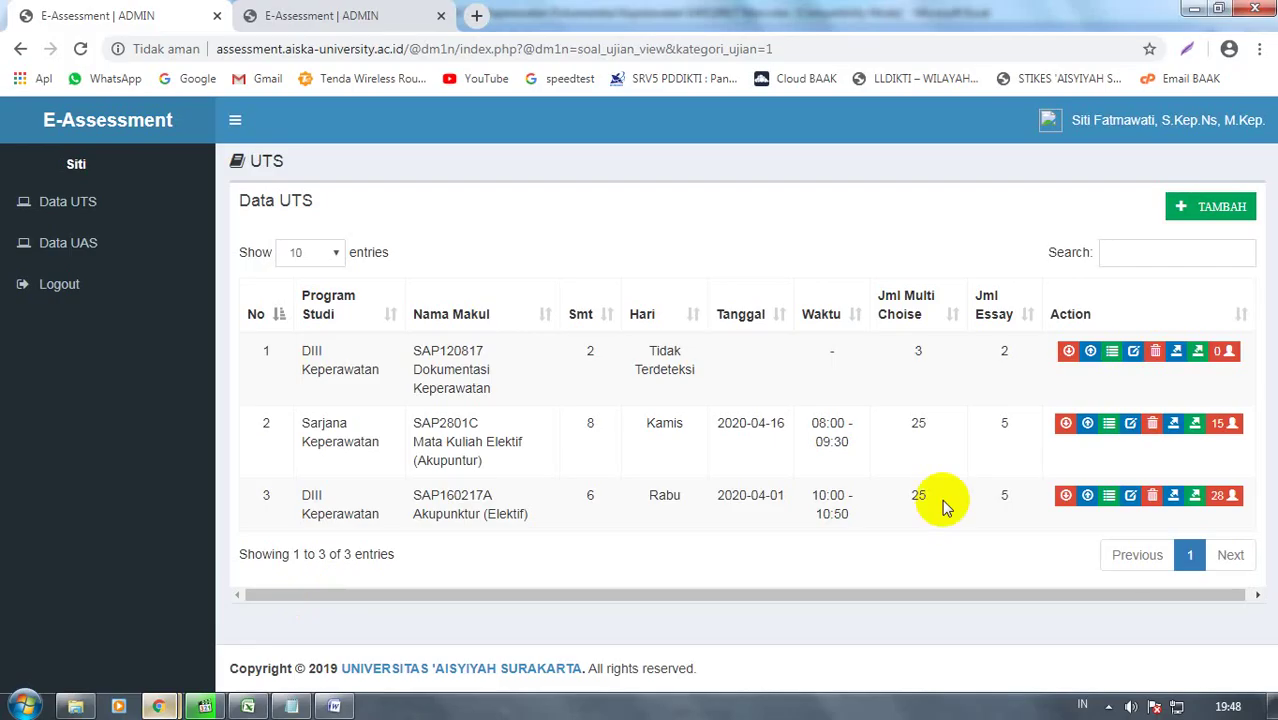
left_click(1091, 354)
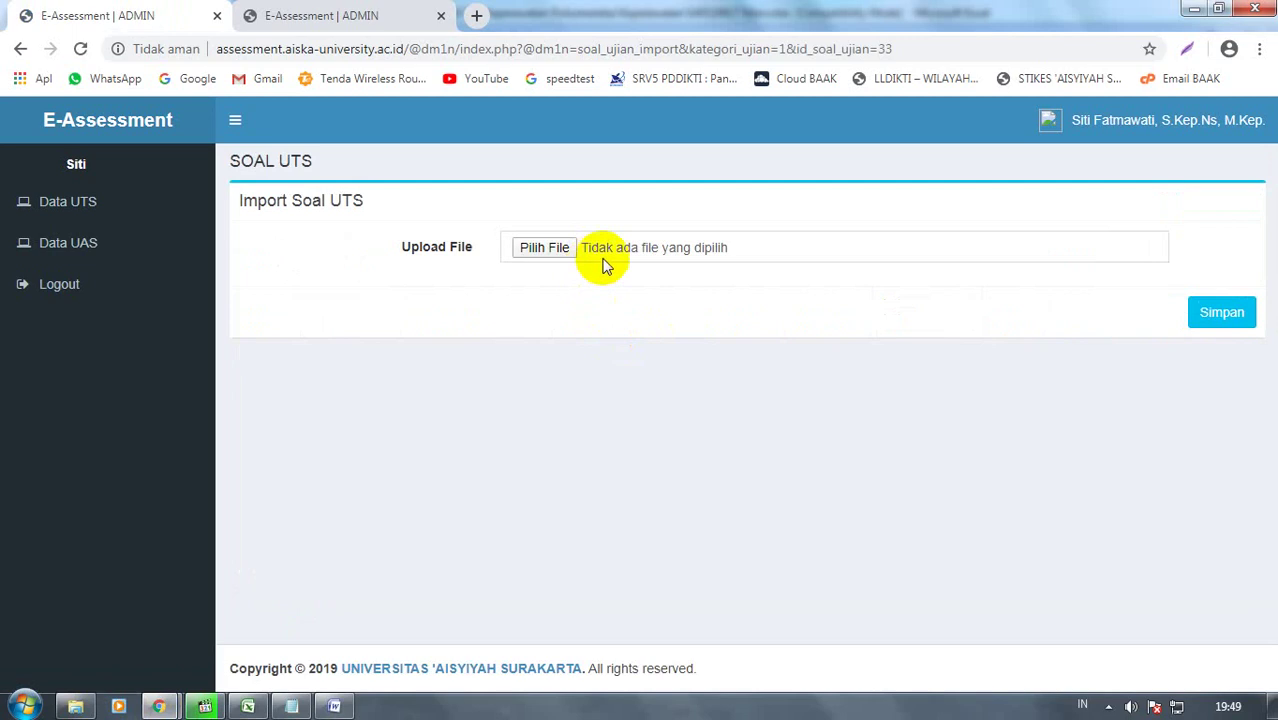
left_click(100, 213)
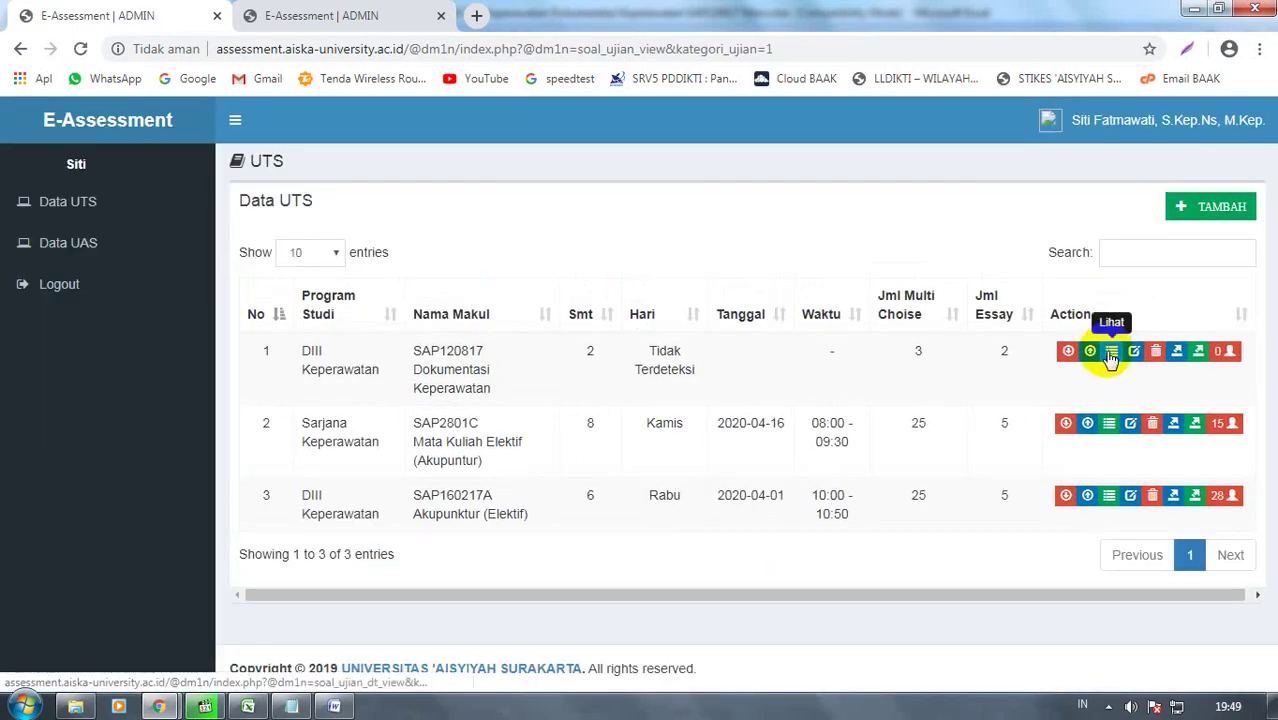
Review the imported Dokumentasi Keperawatan questions and go back to the Data UTS list
left_click(1110, 352)
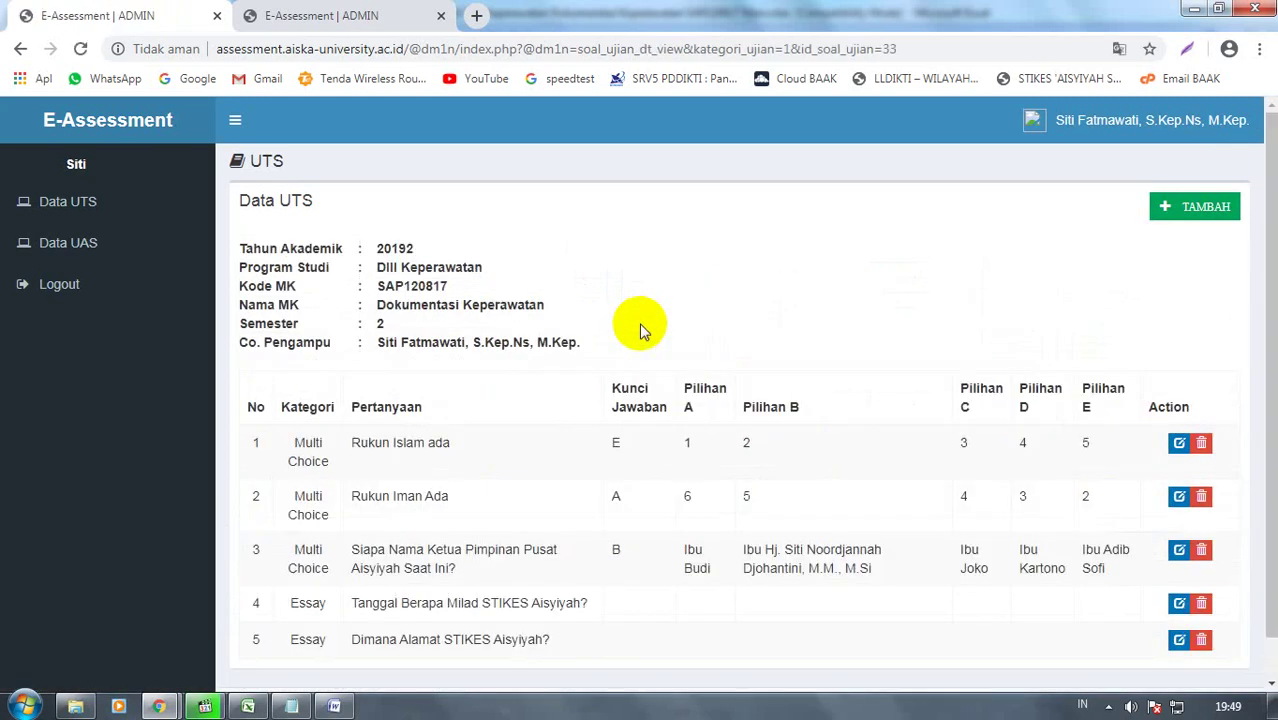
scroll(697, 360, "down", 1)
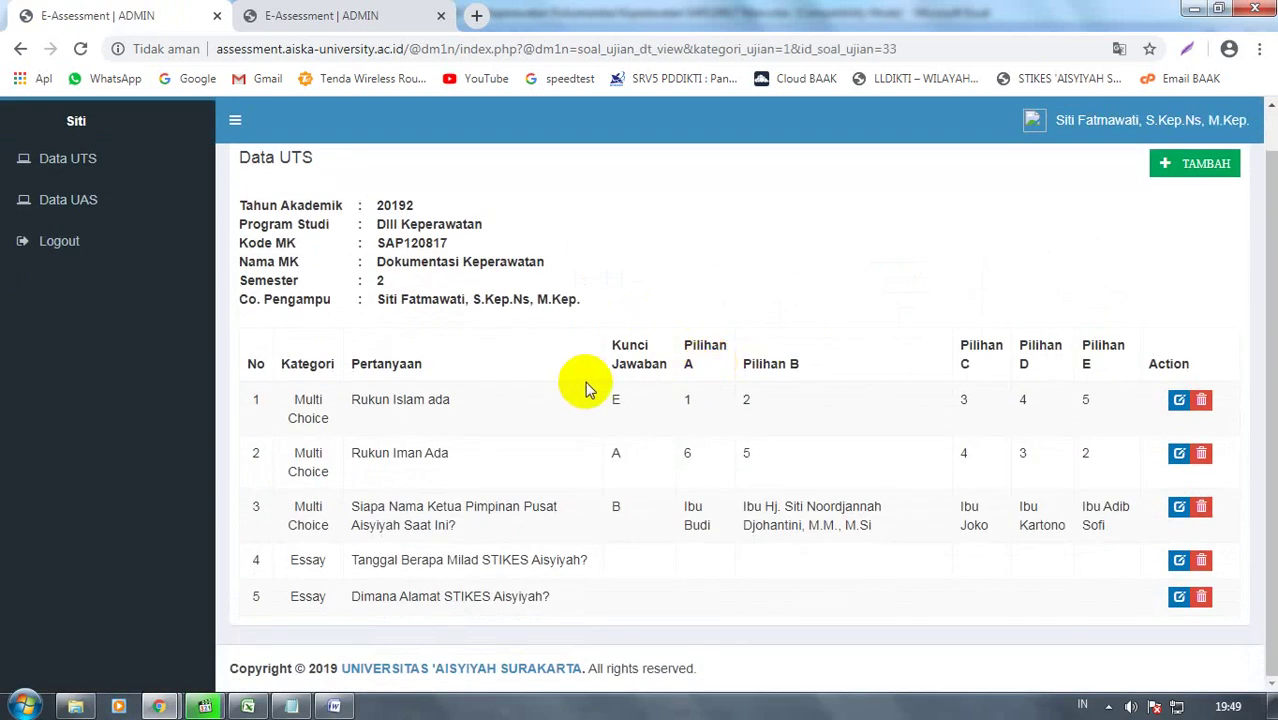
scroll(650, 380, "up", 1)
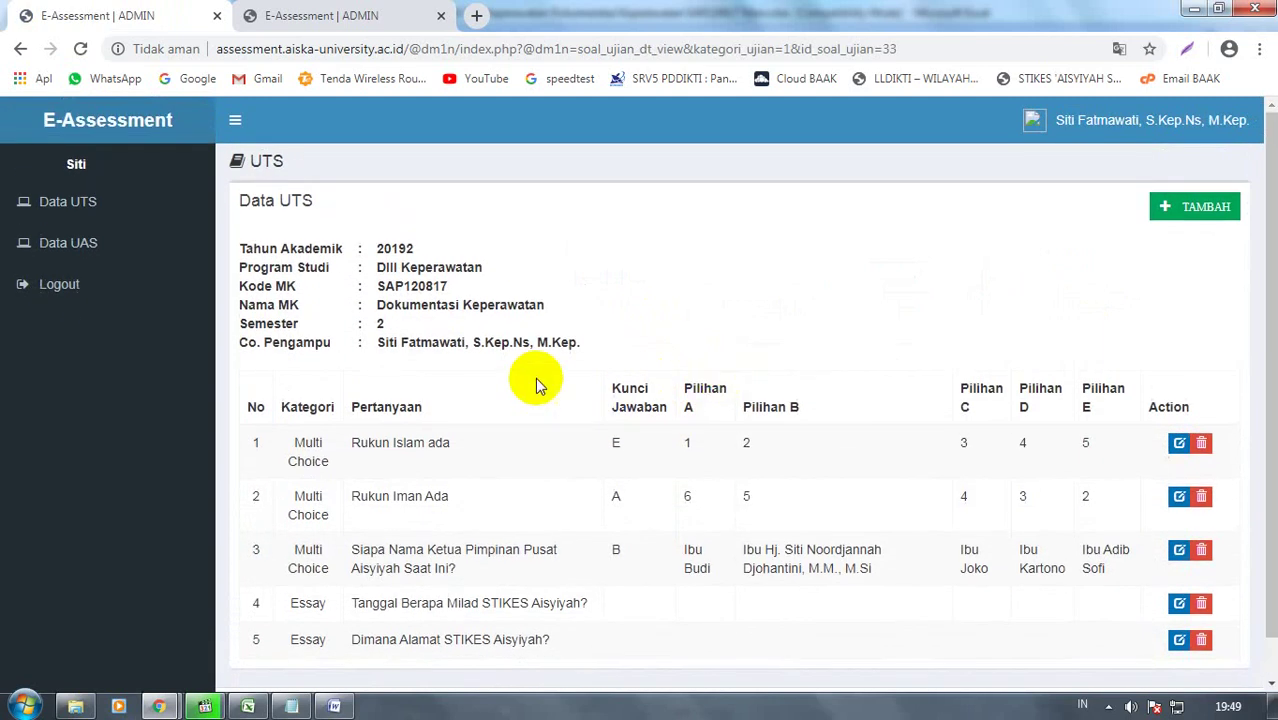
left_click(55, 212)
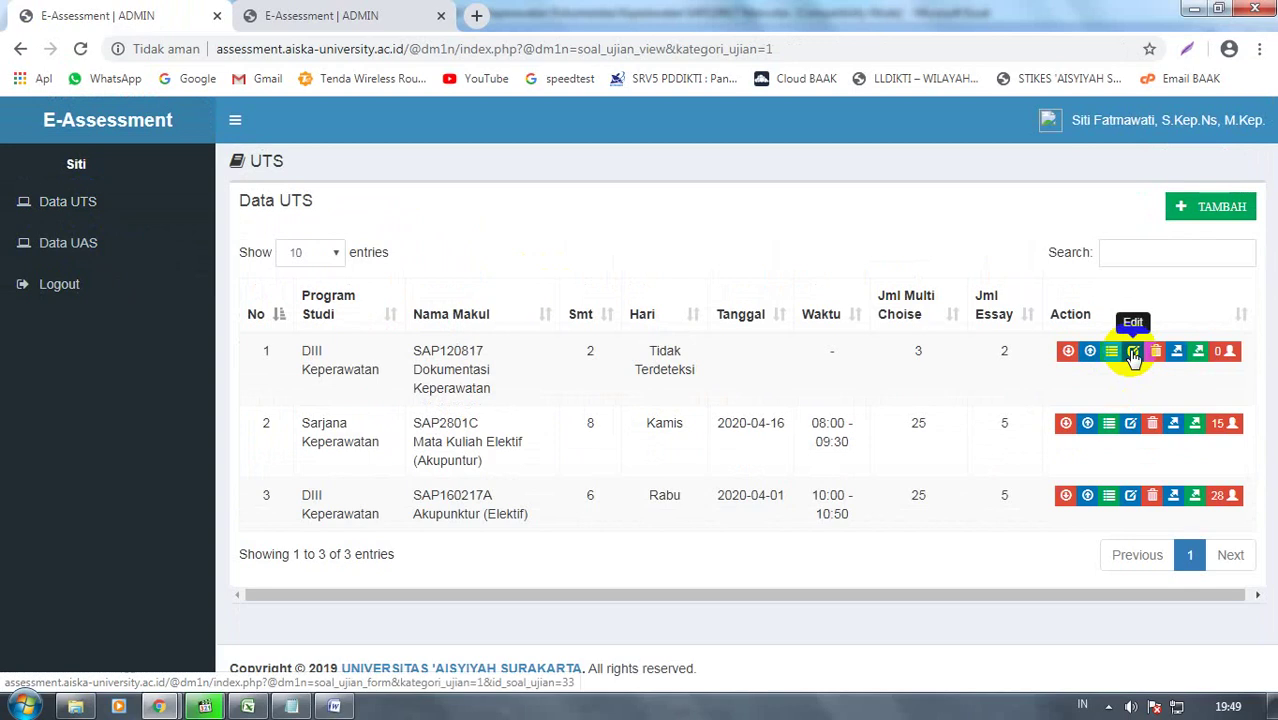
Try SAP2801C - Mata Kuliah Elektif (Akupuntur) as the Mata Kuliah in the Dokumentasi Keperawatan edit form, returning to Data UTS without saving
left_click(1133, 354)
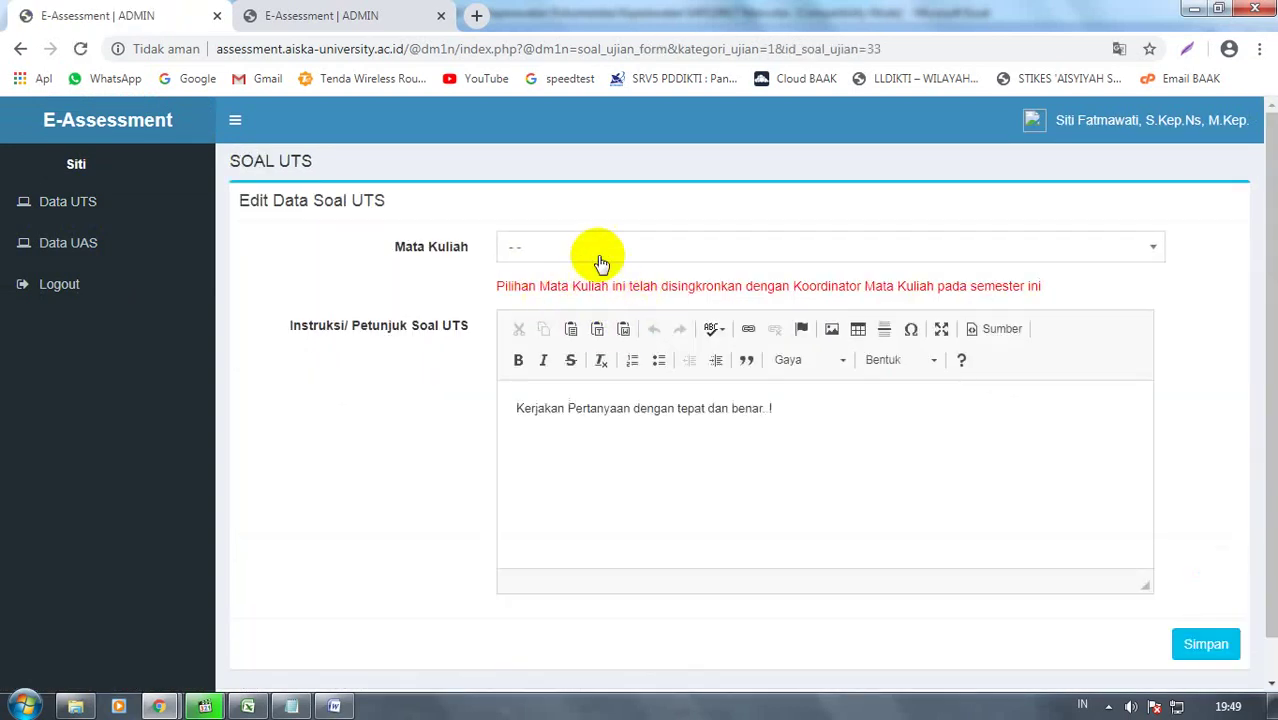
left_click(606, 254)
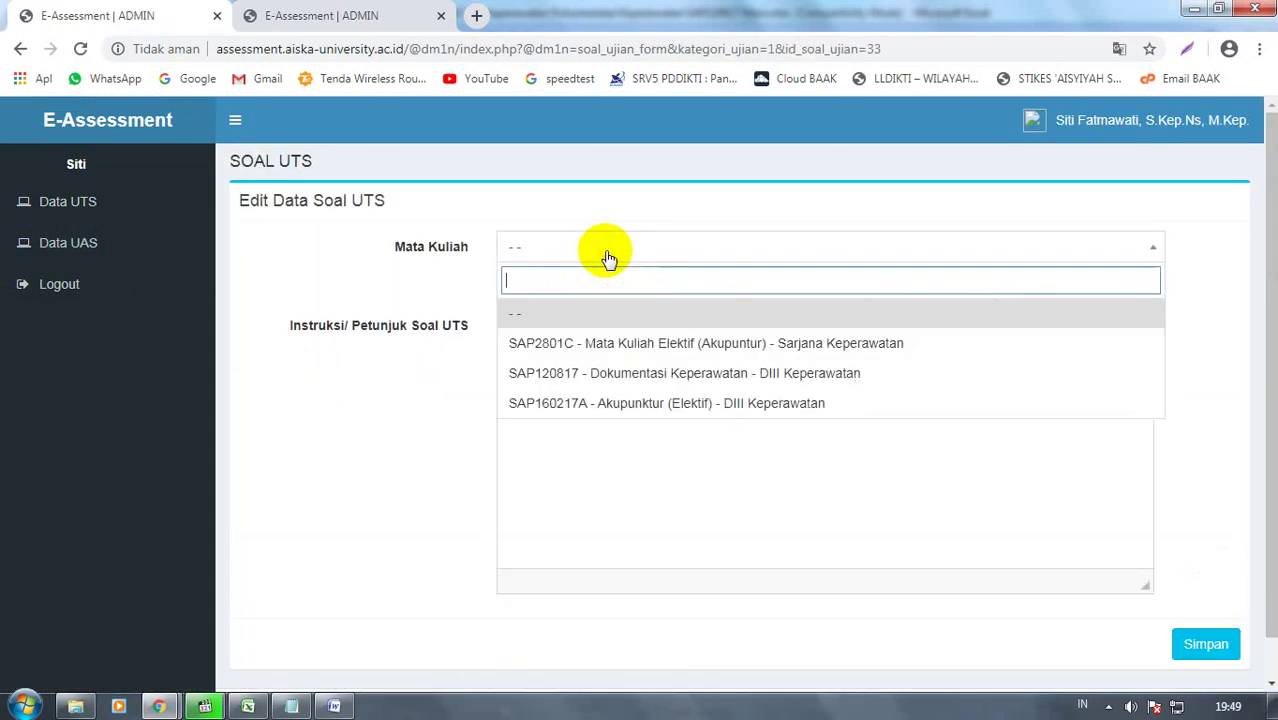
left_click(619, 347)
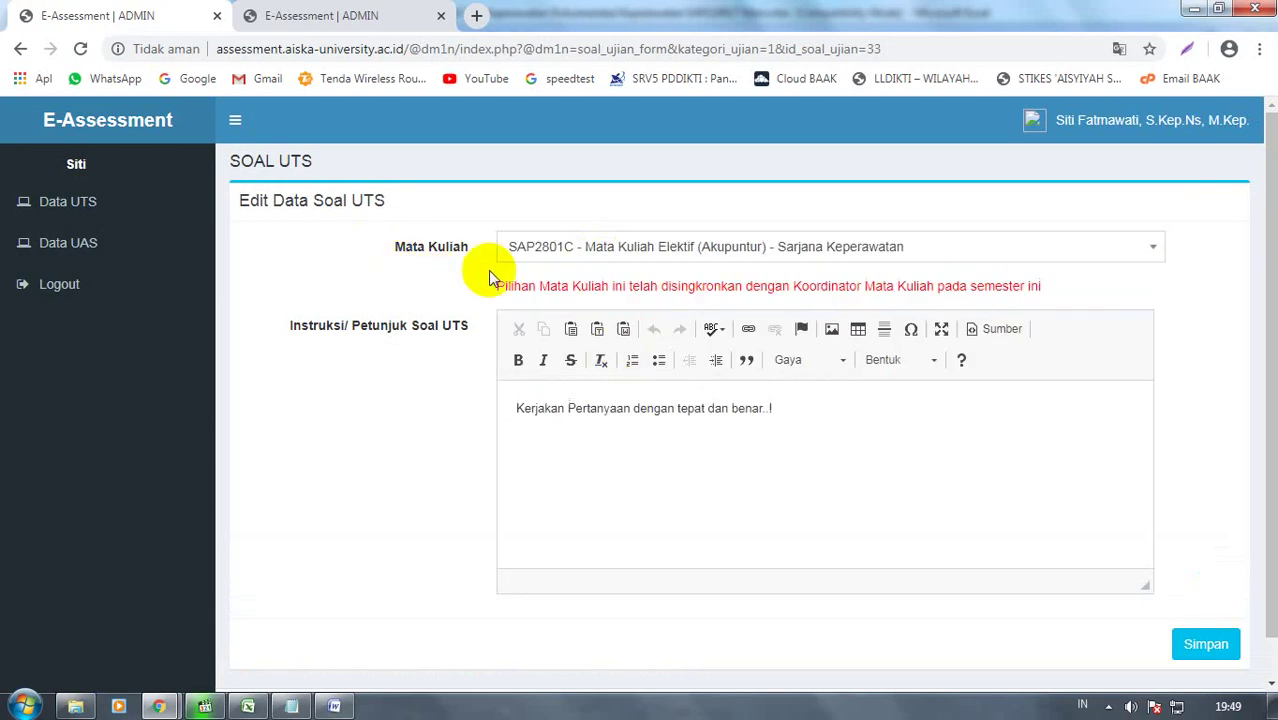
left_click(45, 202)
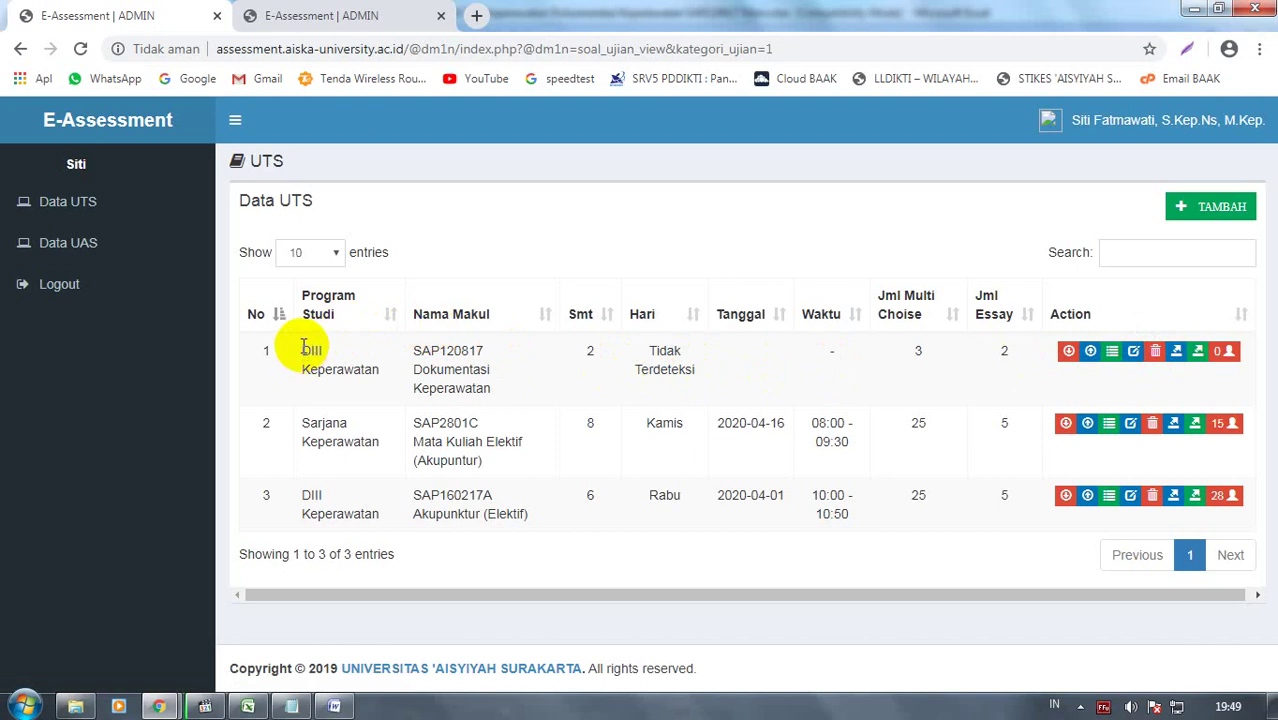
Check the Dokumentasi Keperawatan entry and its list of multiple-choice and essay questions, ending on the Data UTS list
left_click_drag(303, 348, 524, 385)
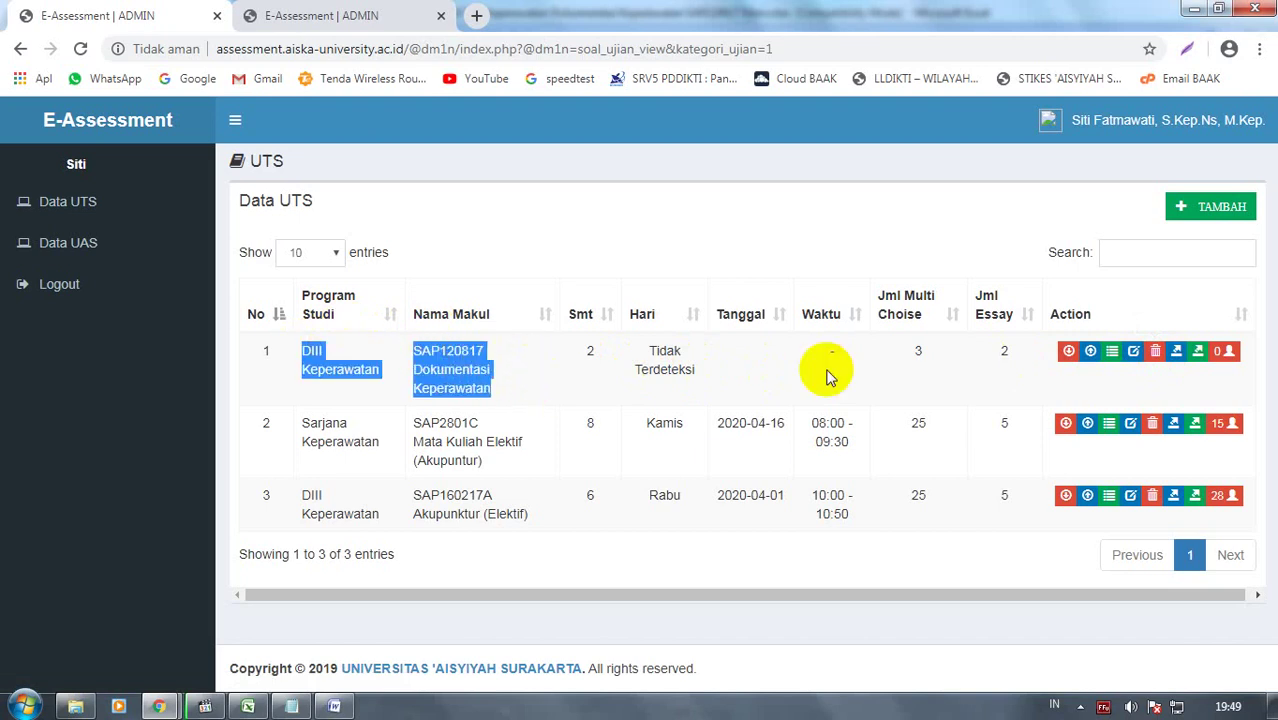
left_click(935, 360)
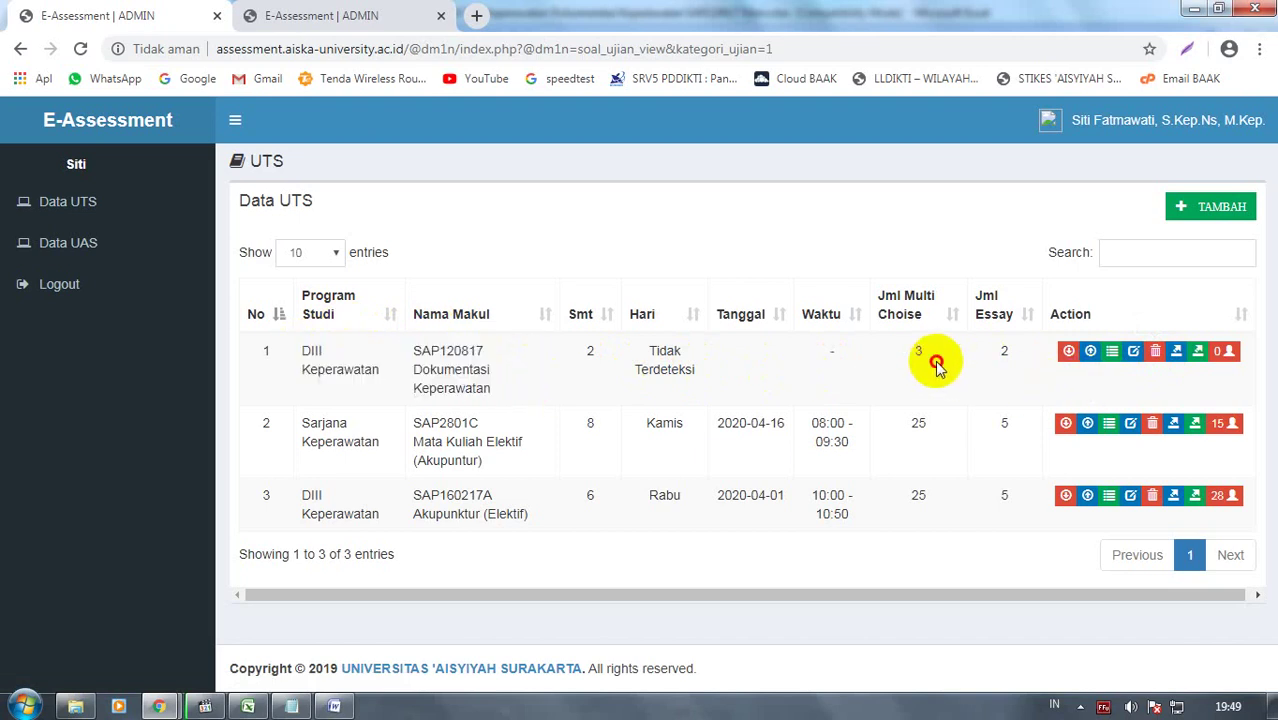
left_click(1113, 352)
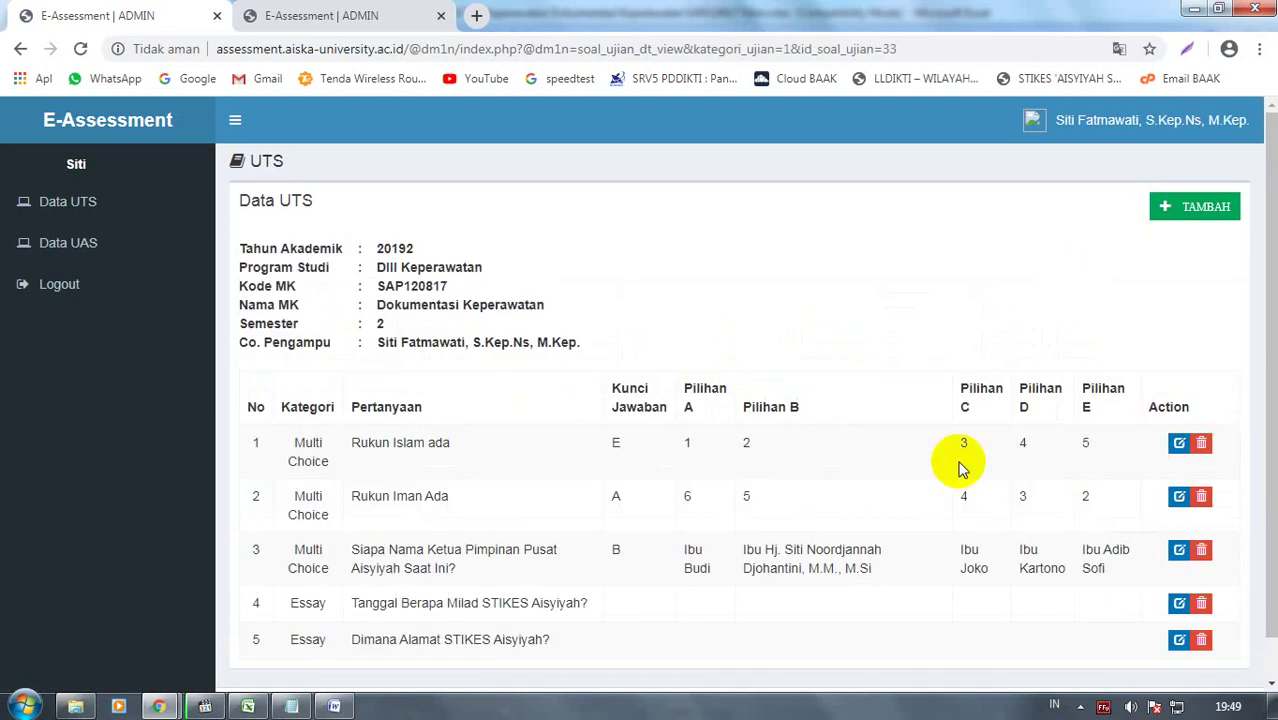
scroll(1100, 475, "down", 1)
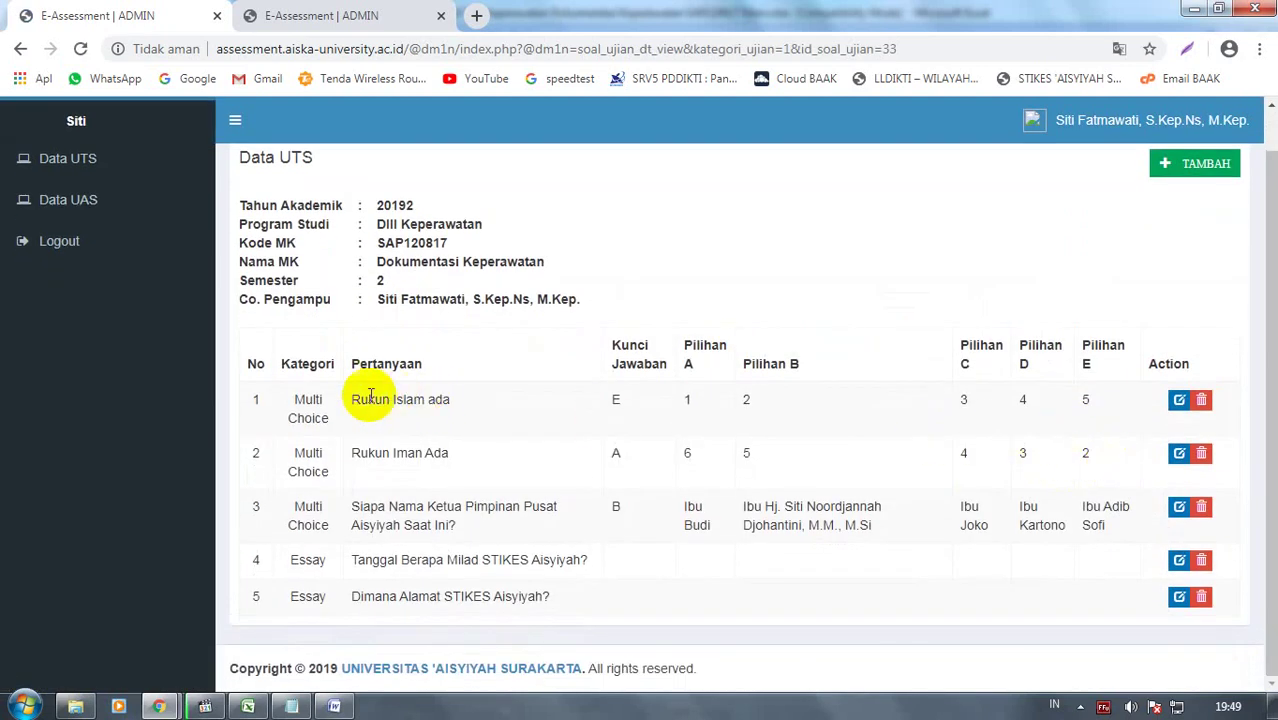
left_click(92, 159)
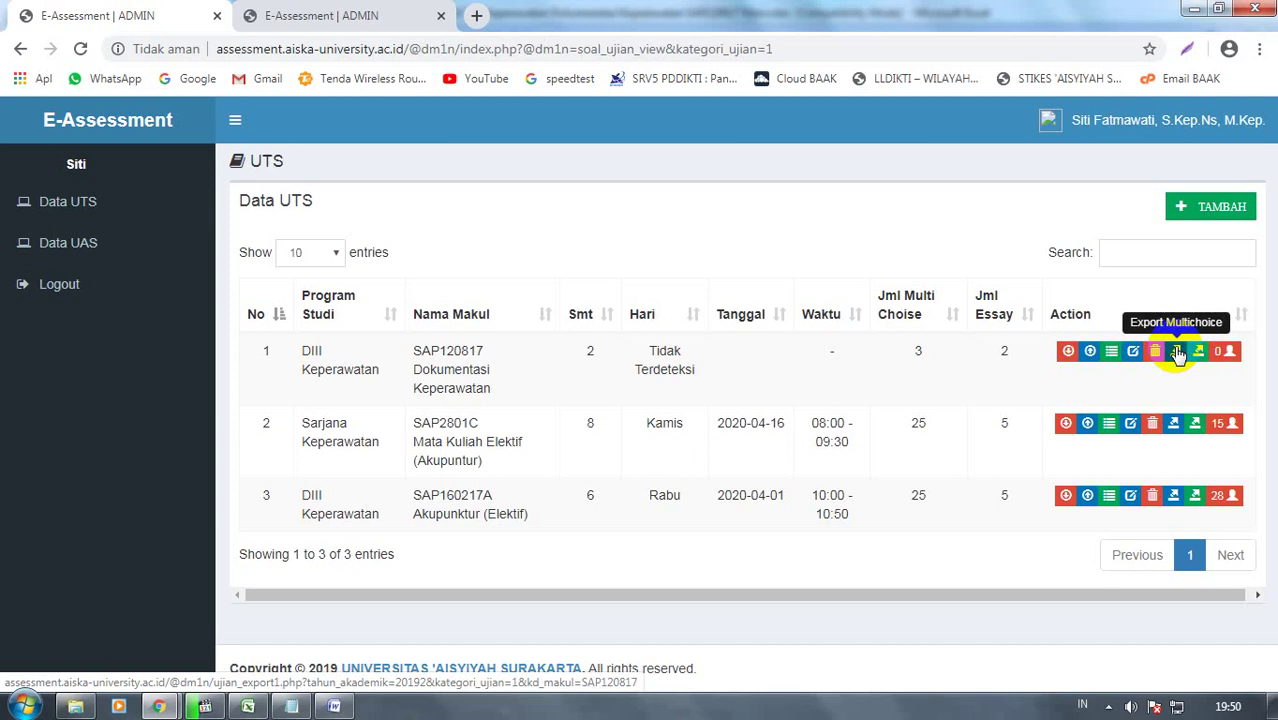
Export the multiple-choice results of Dokumentasi Keperawatan in a new tab and open the exported workbook in Excel
right_click(1177, 354)
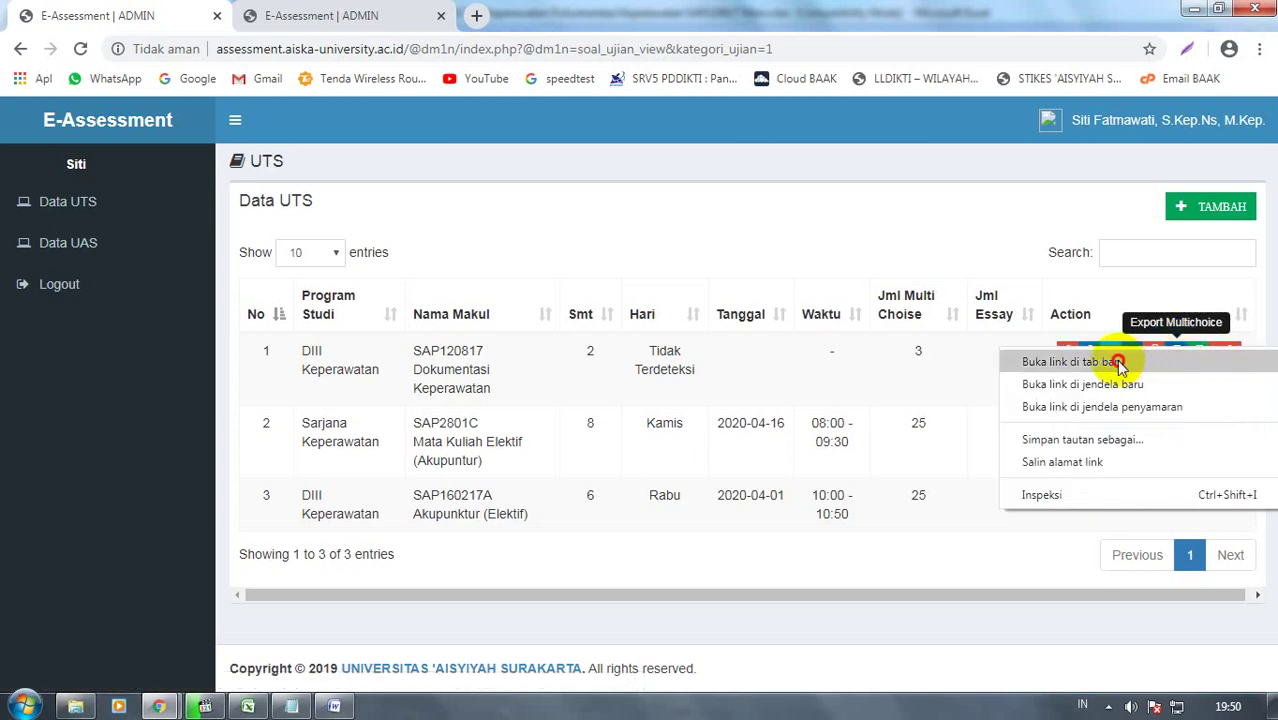
left_click(1118, 360)
left_click(512, 16)
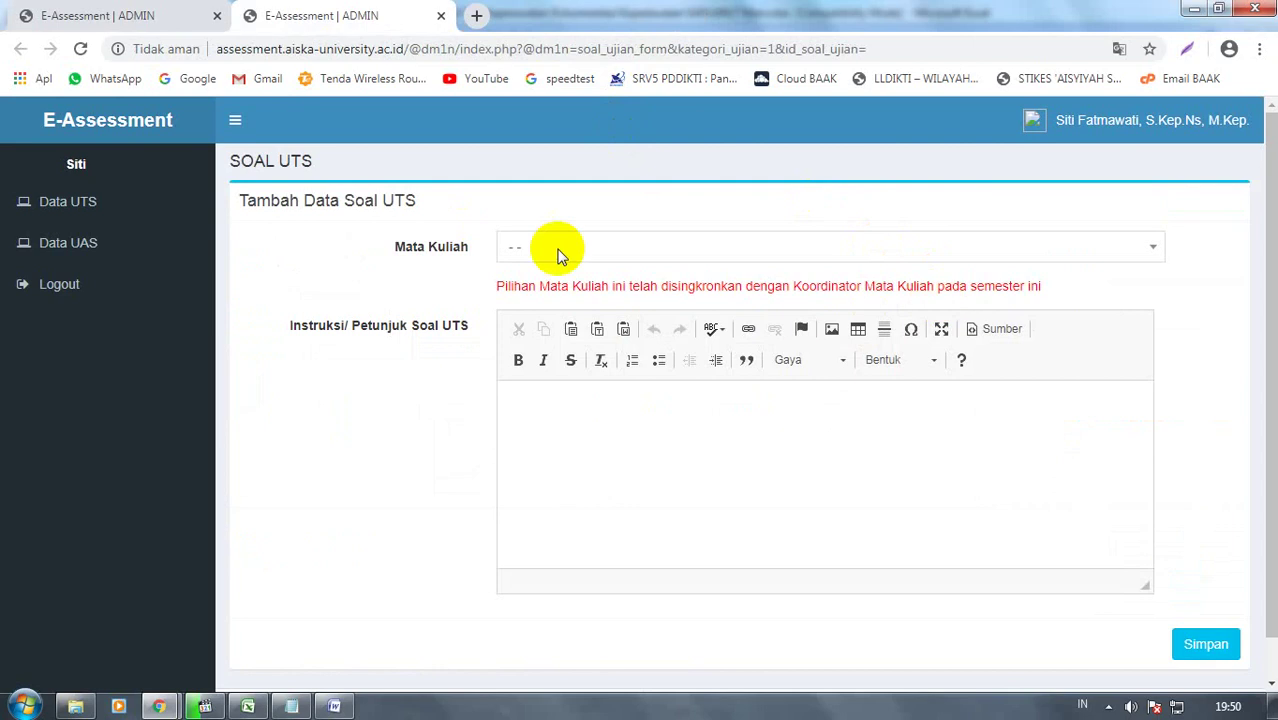
left_click(128, 18)
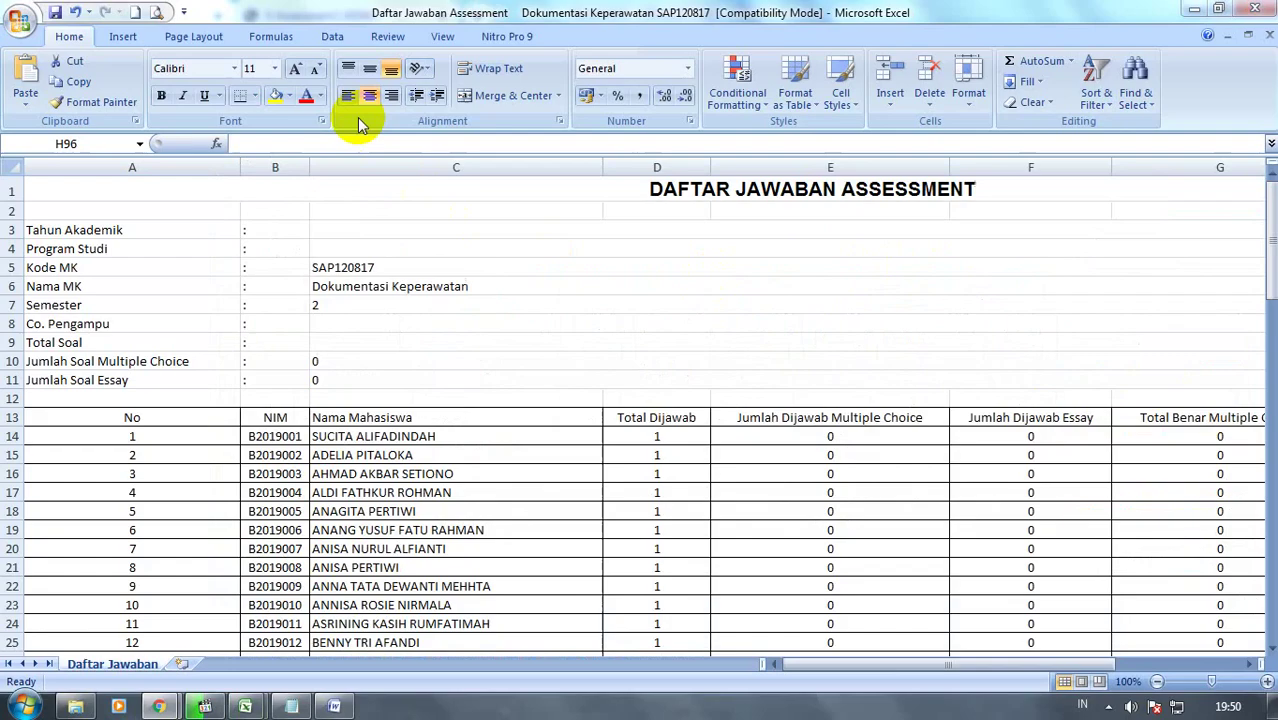
Examine the Dokumentasi Keperawatan answer list in Excel, from the course details down to the last student row
left_click(322, 248)
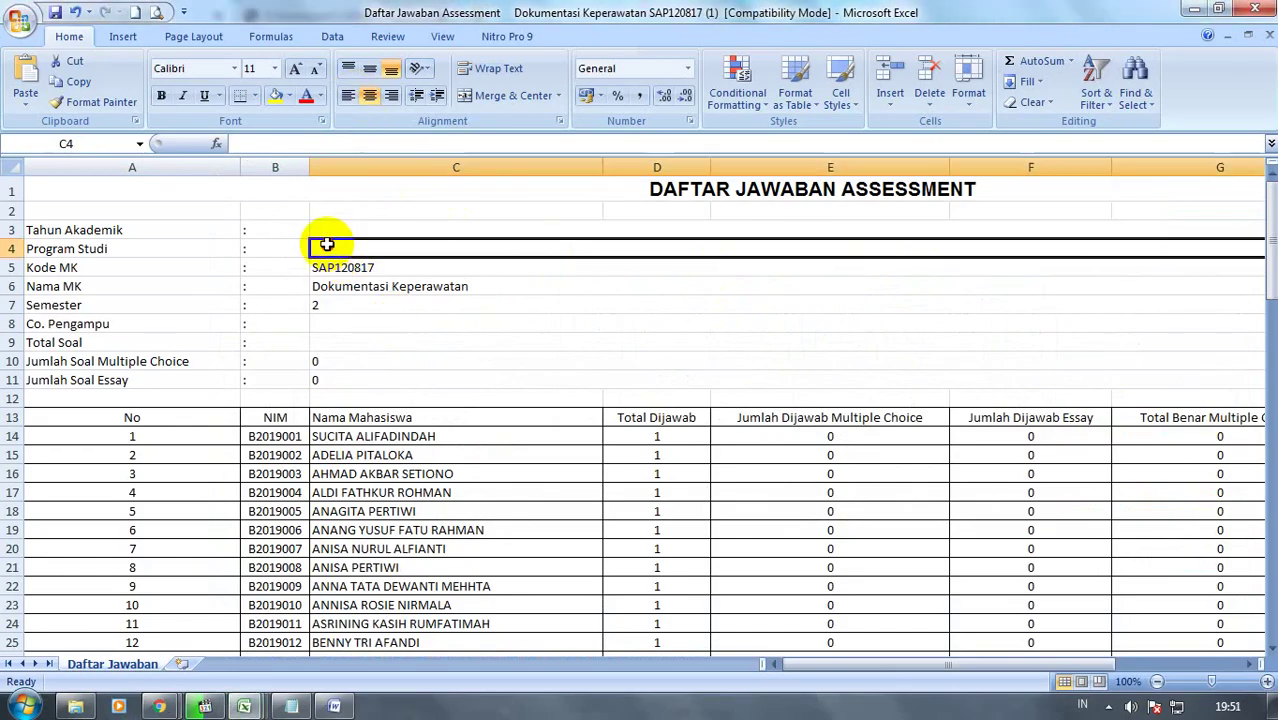
scroll(357, 294, "down", 4)
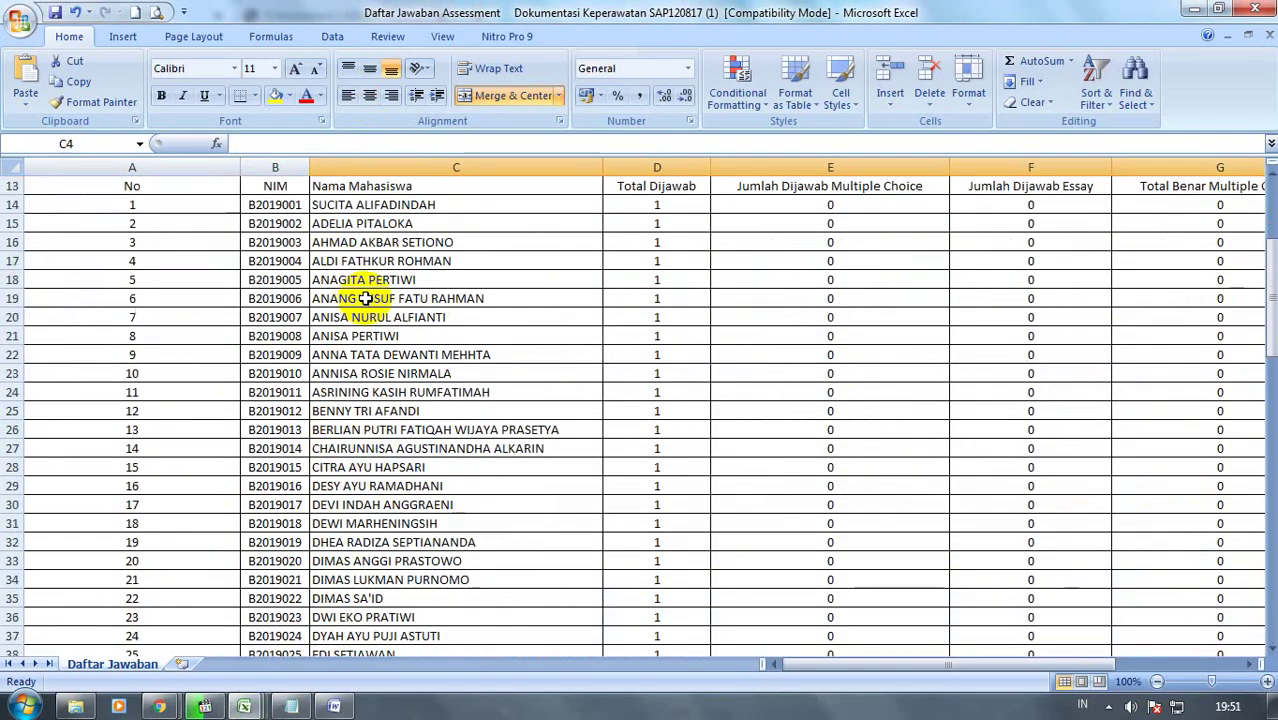
scroll(444, 280, "up", 1)
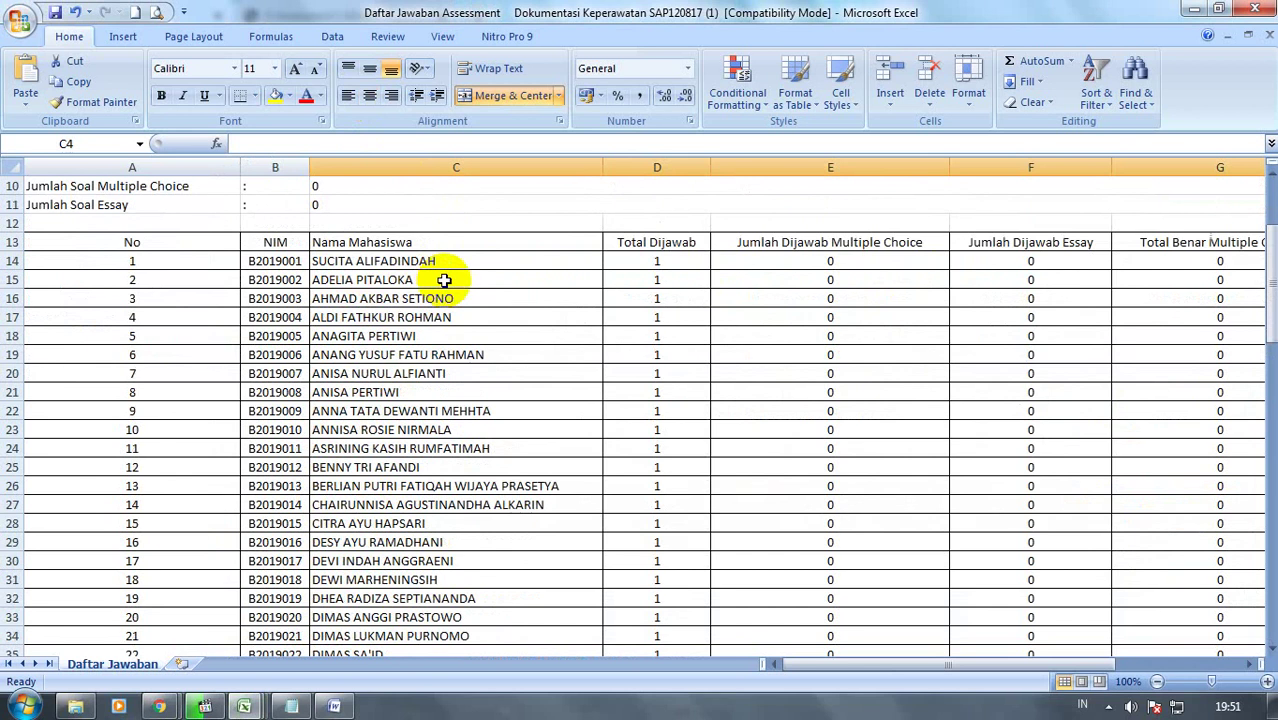
scroll(444, 280, "up", 2)
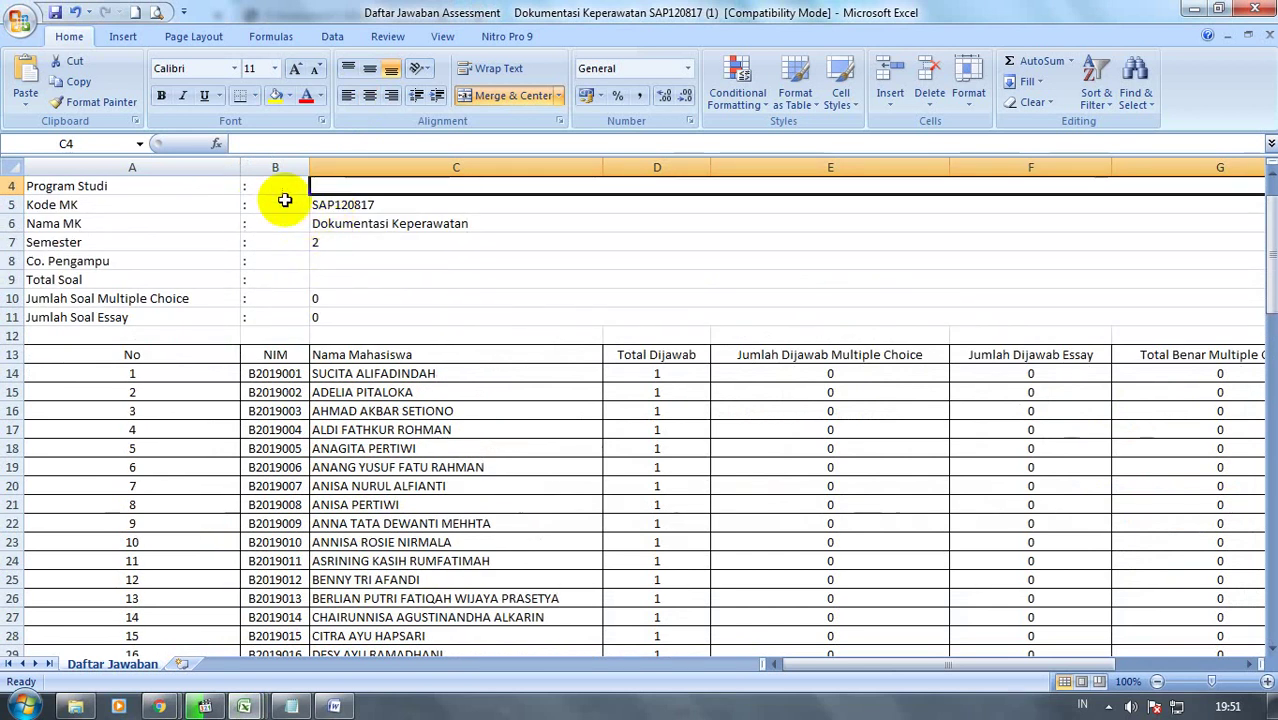
left_click(348, 263)
scroll(366, 300, "down", 2)
scroll(370, 298, "down", 1)
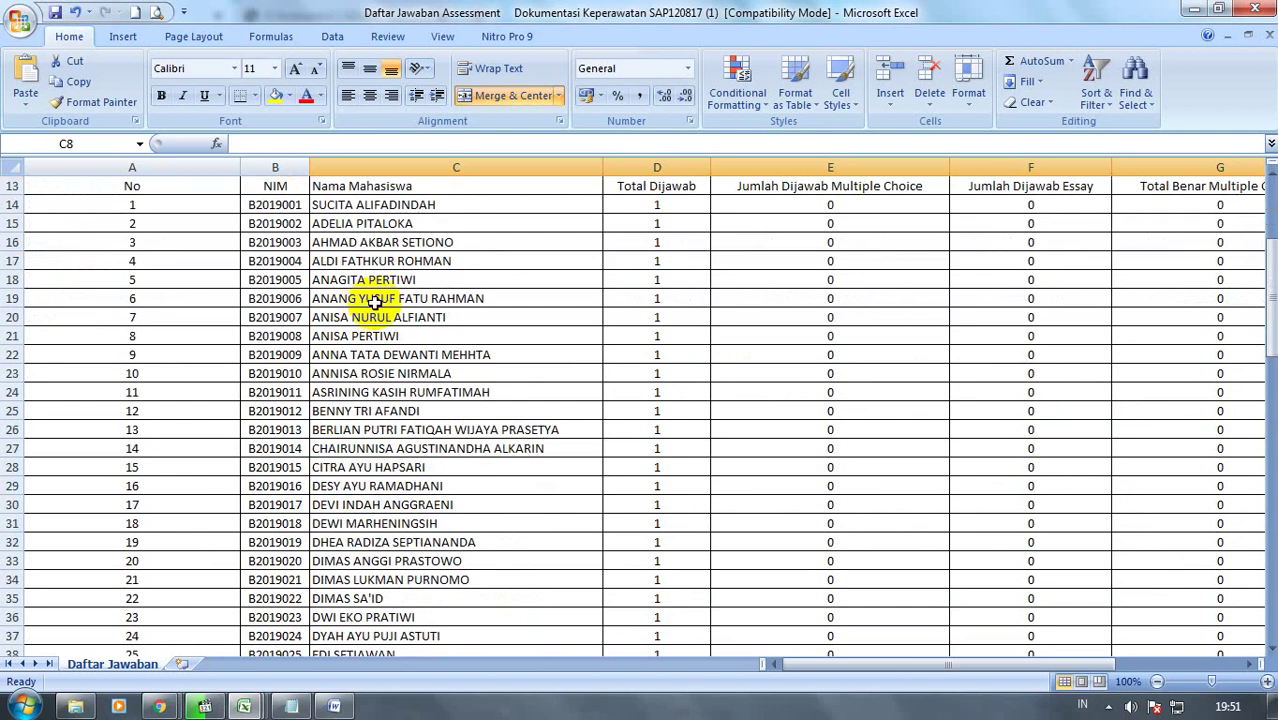
scroll(675, 425, "down", 5)
scroll(700, 445, "down", 13)
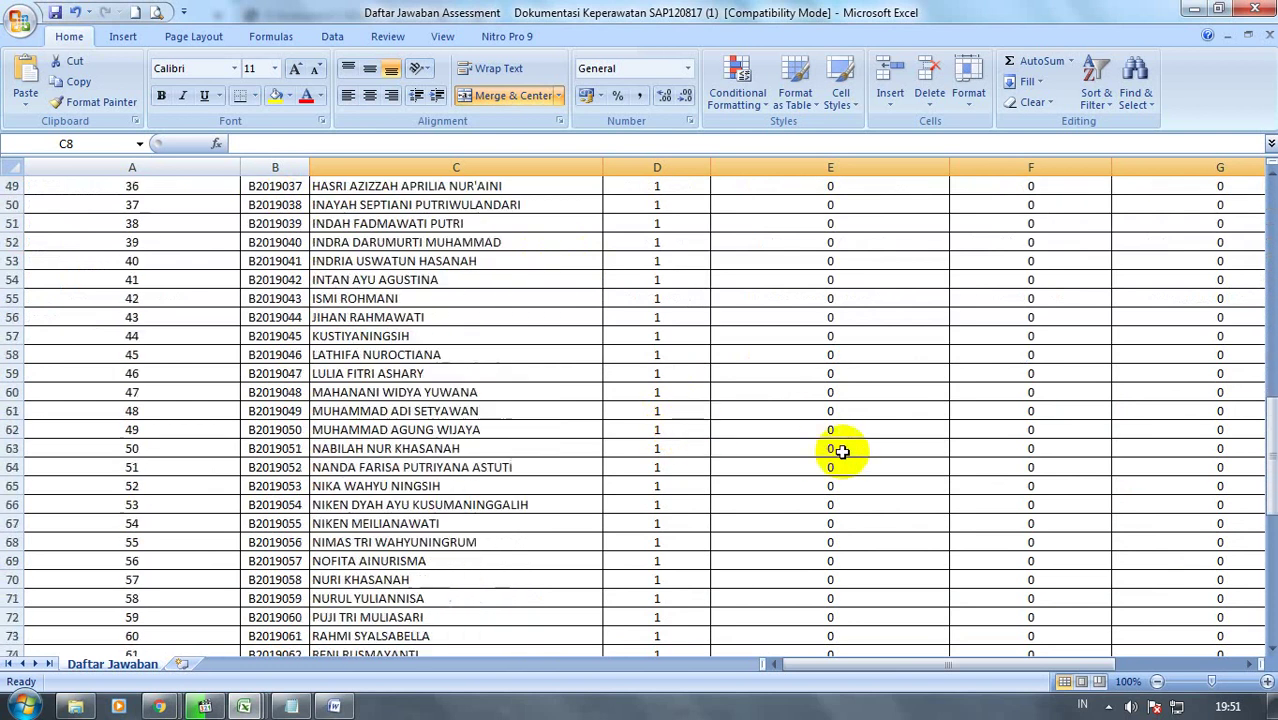
scroll(479, 422, "down", 2, "ctrl")
scroll(481, 426, "down", 1, "ctrl")
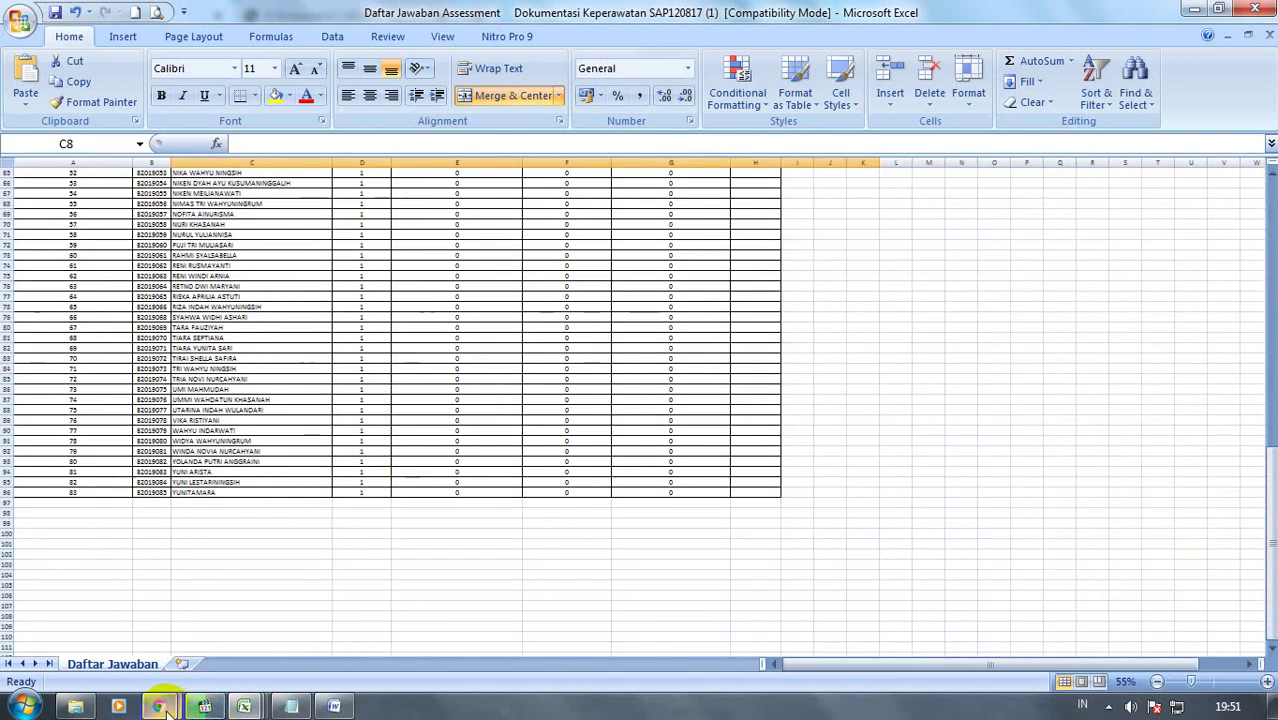
left_click(186, 555)
scroll(218, 285, "up", 9)
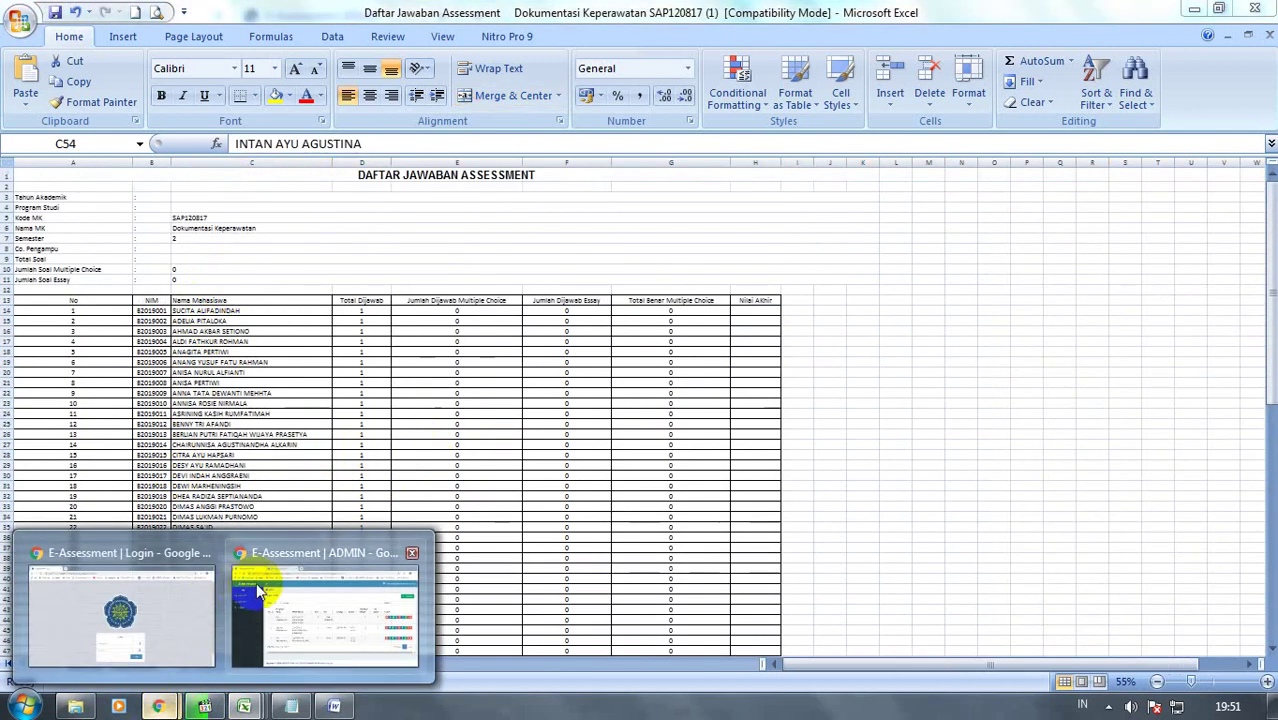
Return to Data UTS in Chrome, export the multiple-choice results of Mata Kuliah Elektif (Akupuntur), and open the workbook in Excel
left_click(325, 612)
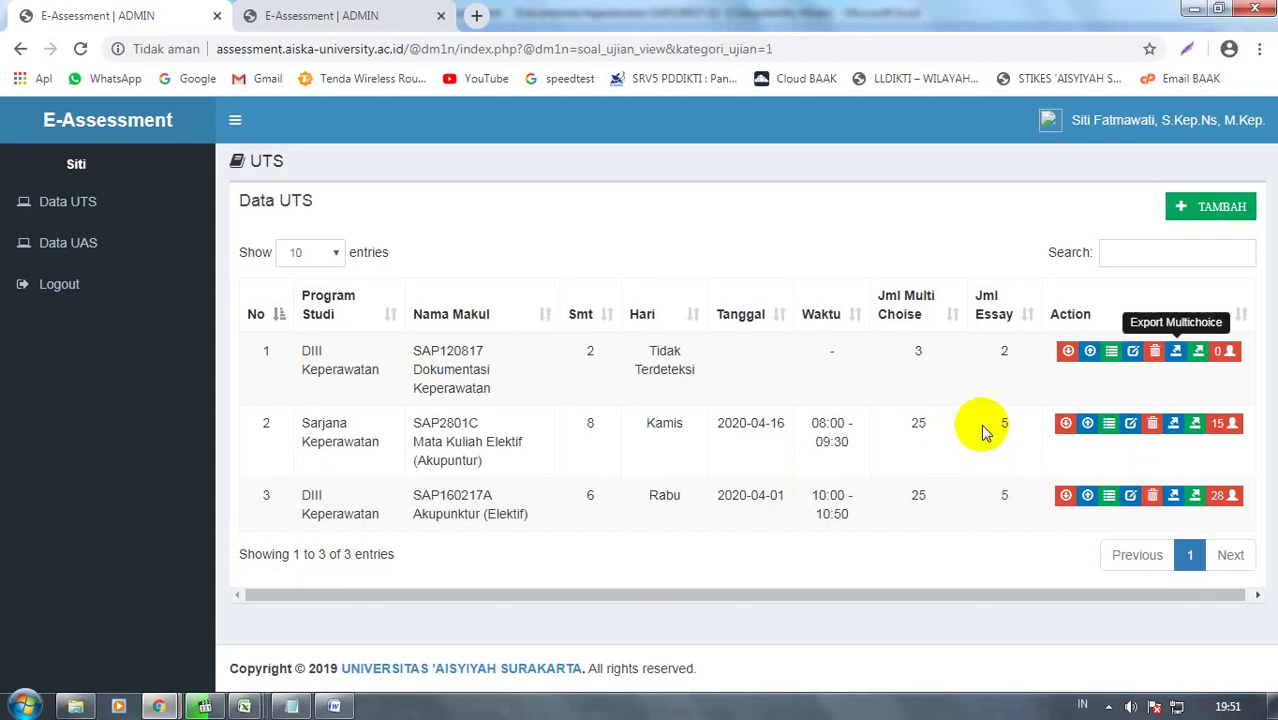
left_click(1178, 425)
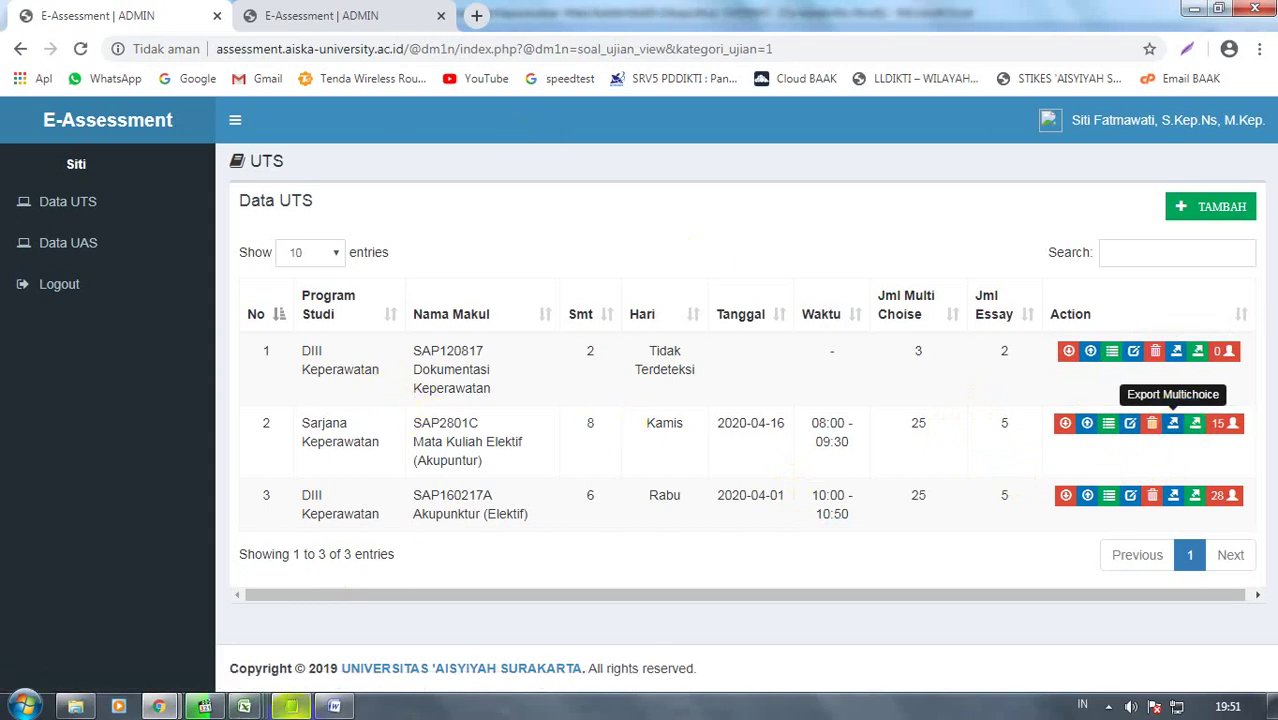
mouse_move(244, 706)
left_click(609, 613)
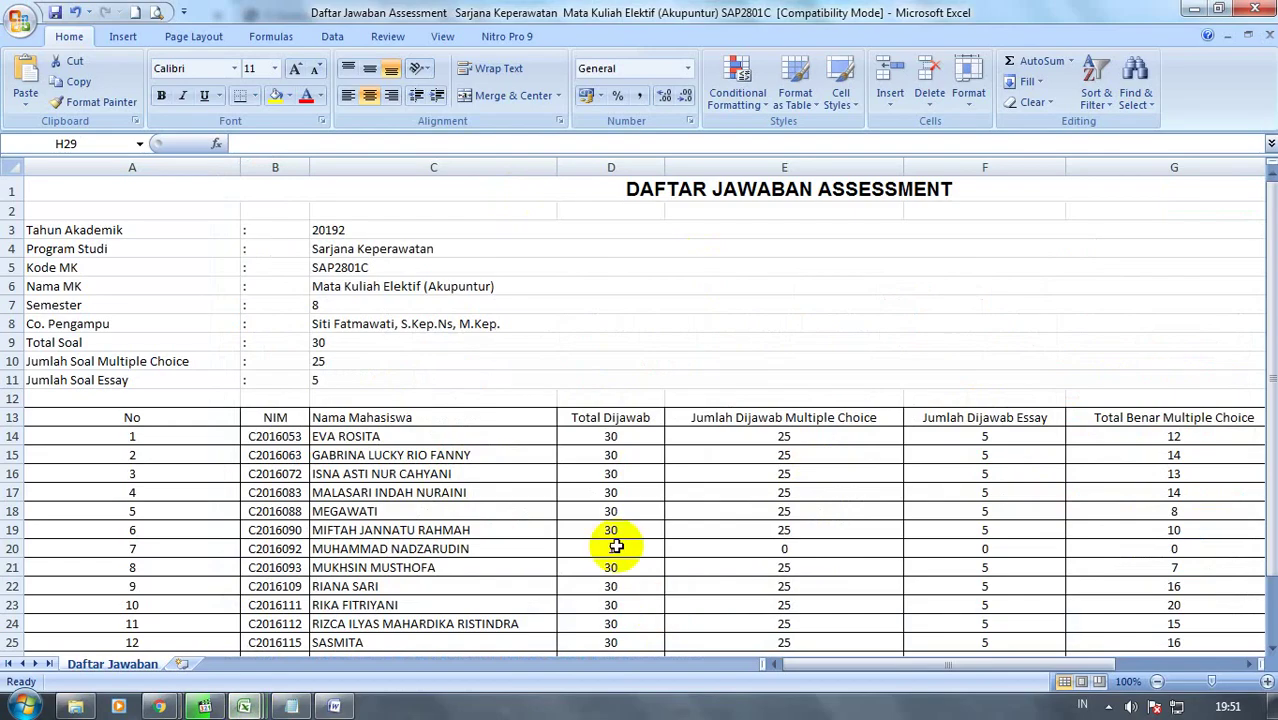
Review the exam details and each student's answered and correct counts in the Mata Kuliah Elektif (Akupuntur) answer list
left_click(450, 452)
scroll(451, 448, "down", 4)
scroll(643, 433, "up", 2)
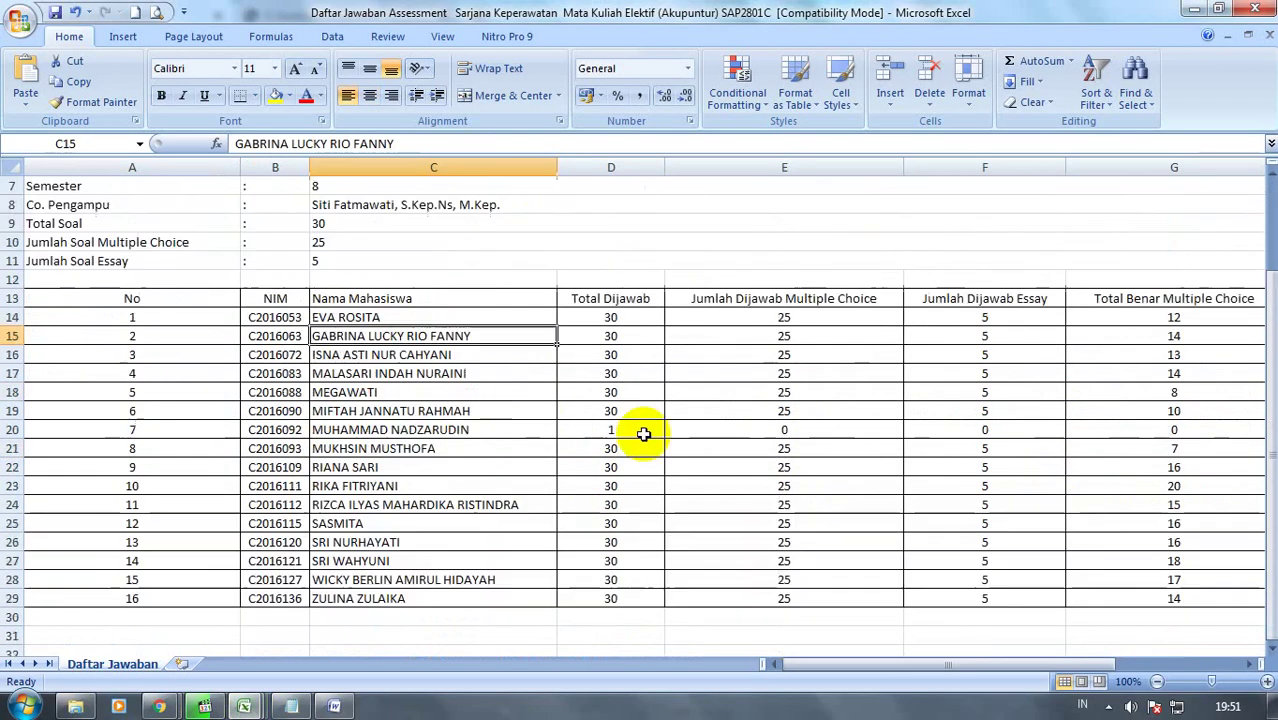
scroll(516, 440, "down", 1)
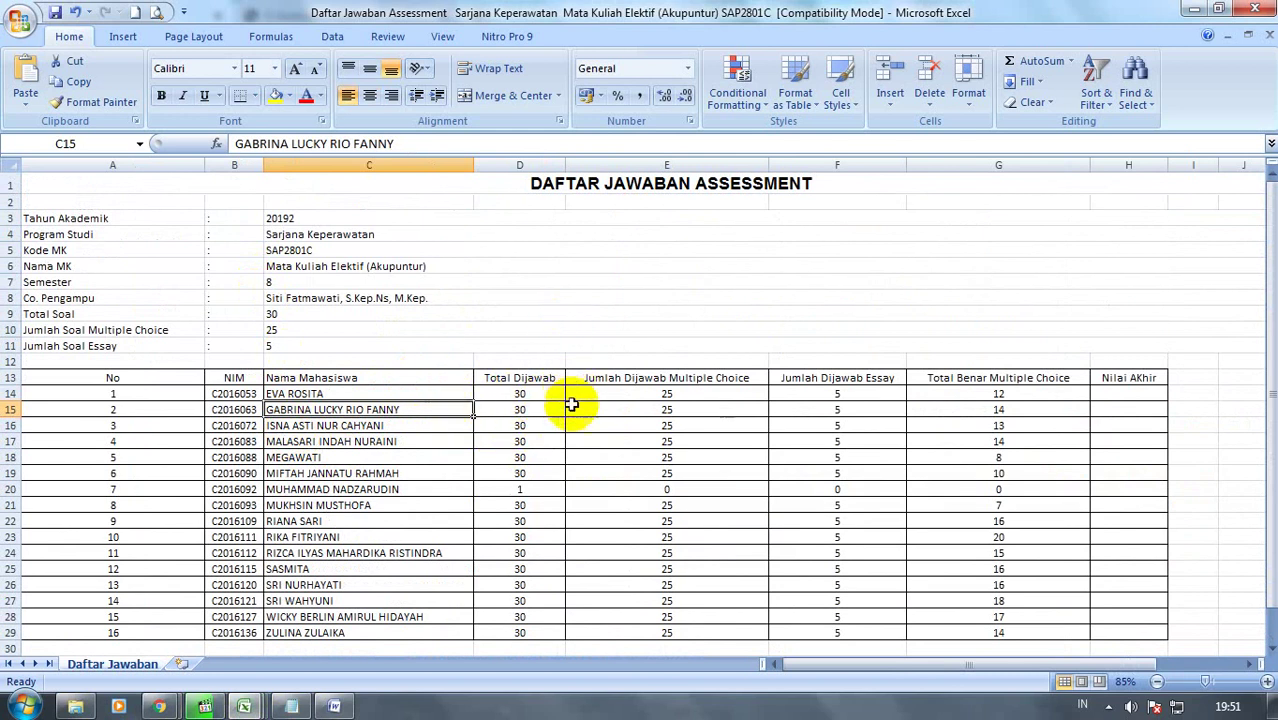
scroll(456, 404, "down", 1)
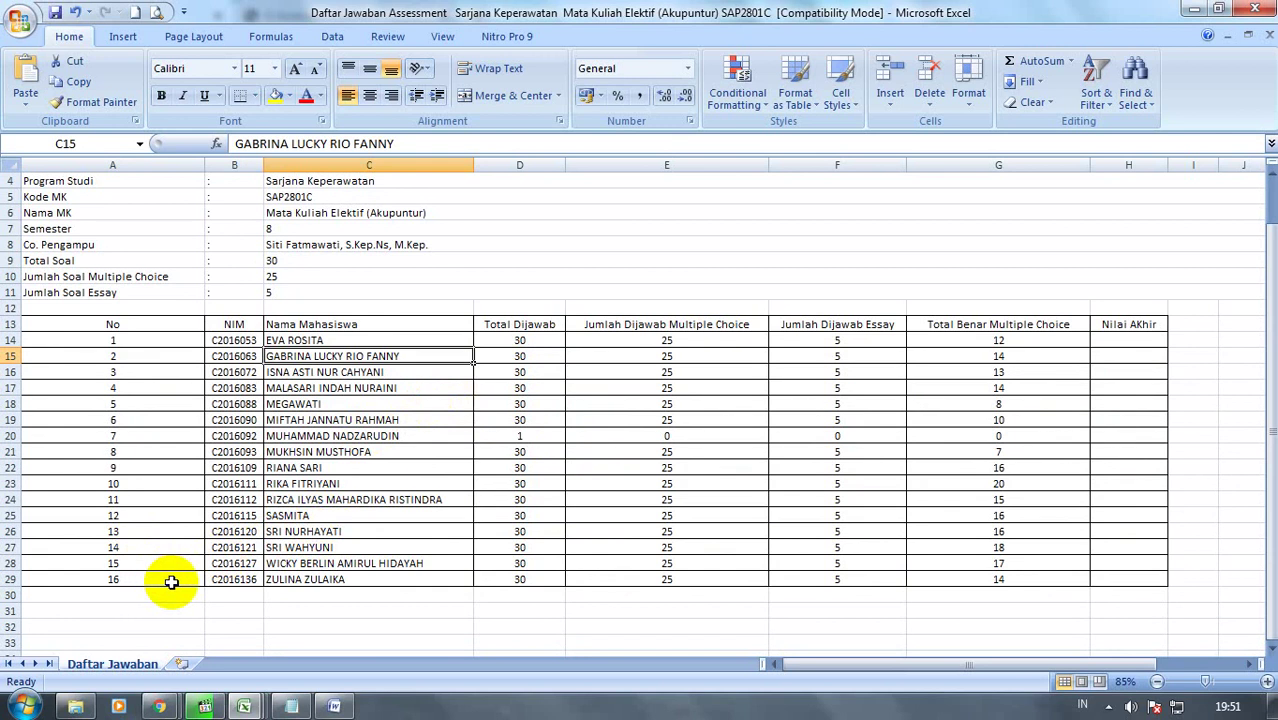
scroll(272, 384, "up", 1)
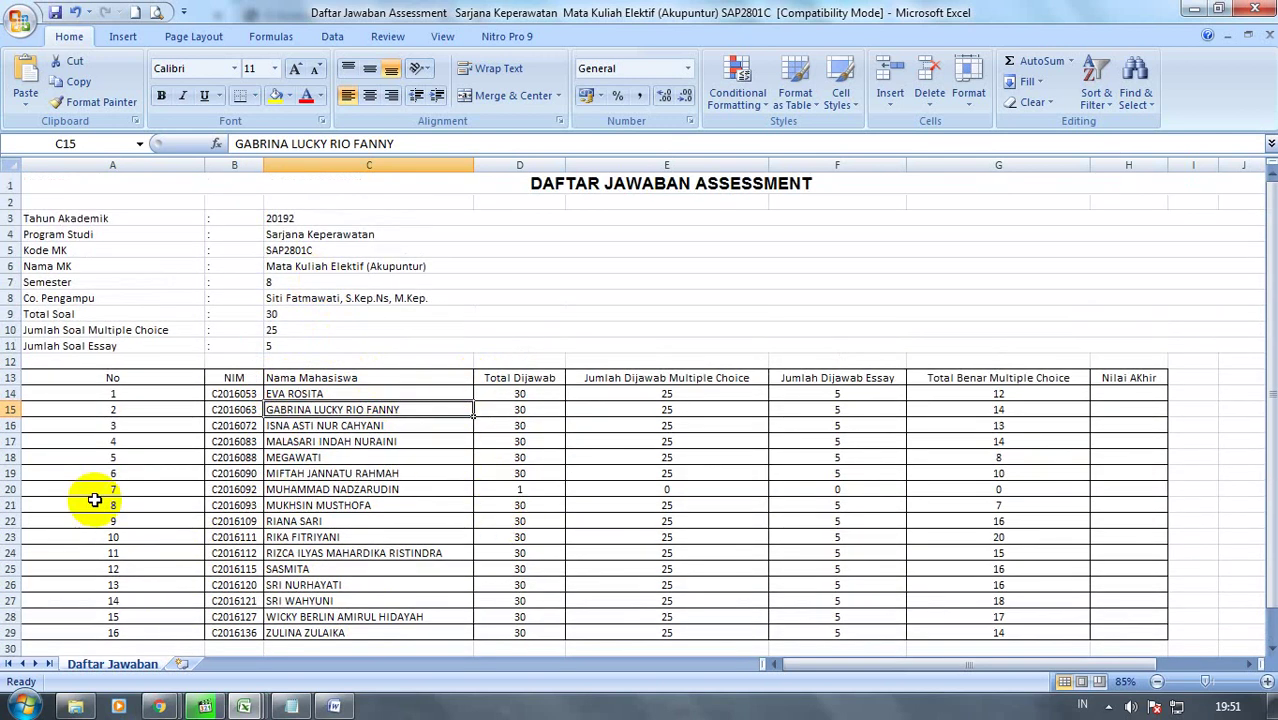
Fill the row of student No 7 (A20:H20) with red in the Mata Kuliah Elektif (Akupuntur) answer list
left_click_drag(25, 489, 1133, 480)
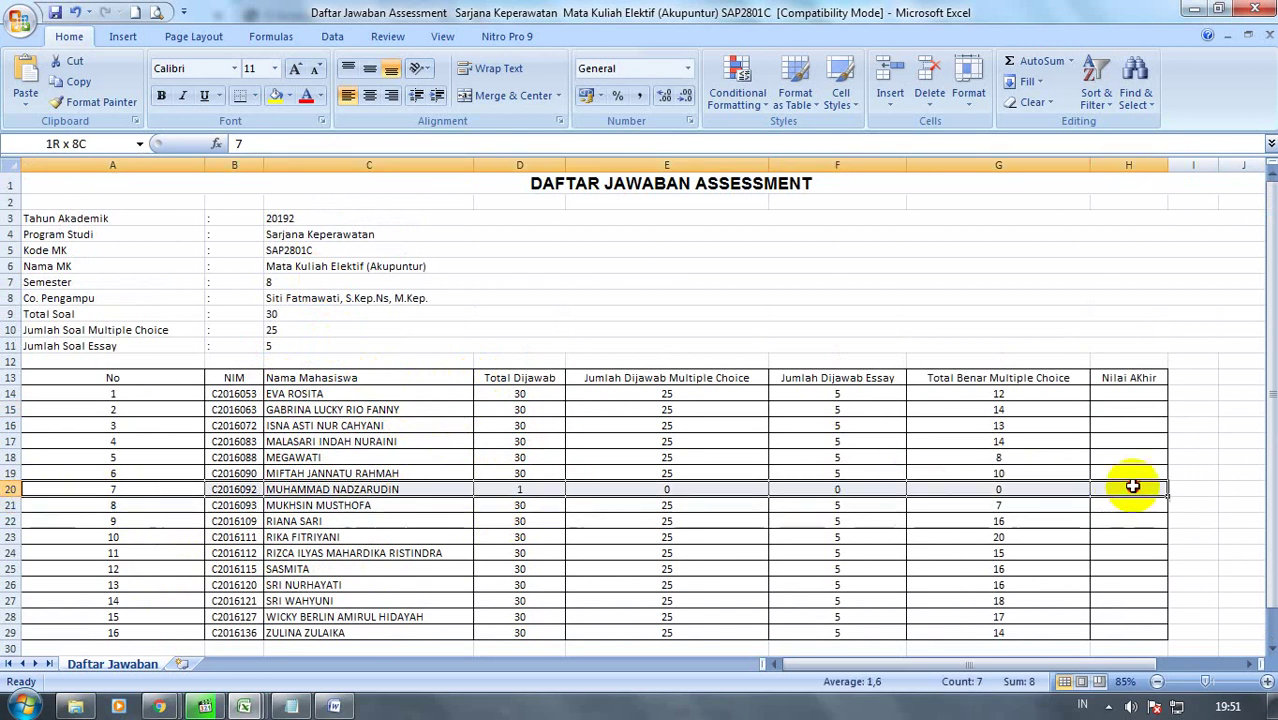
left_click(289, 97)
left_click(284, 236)
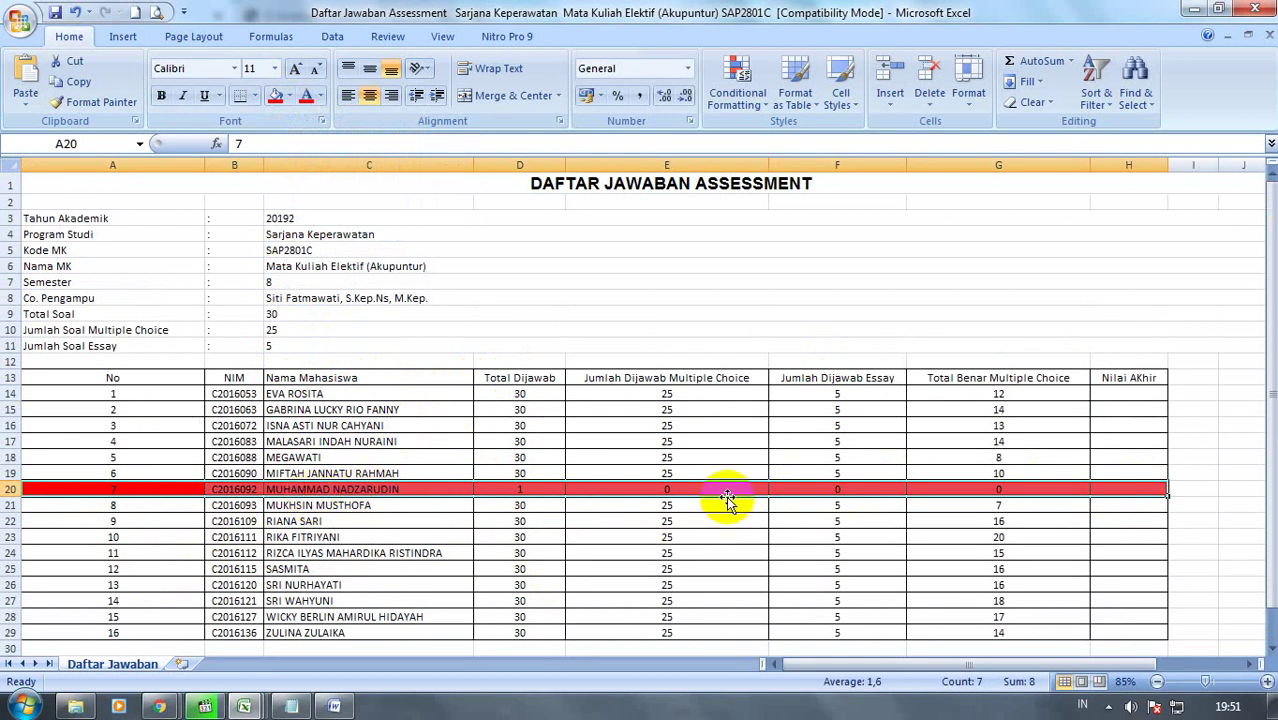
scroll(640, 475, "down", 2)
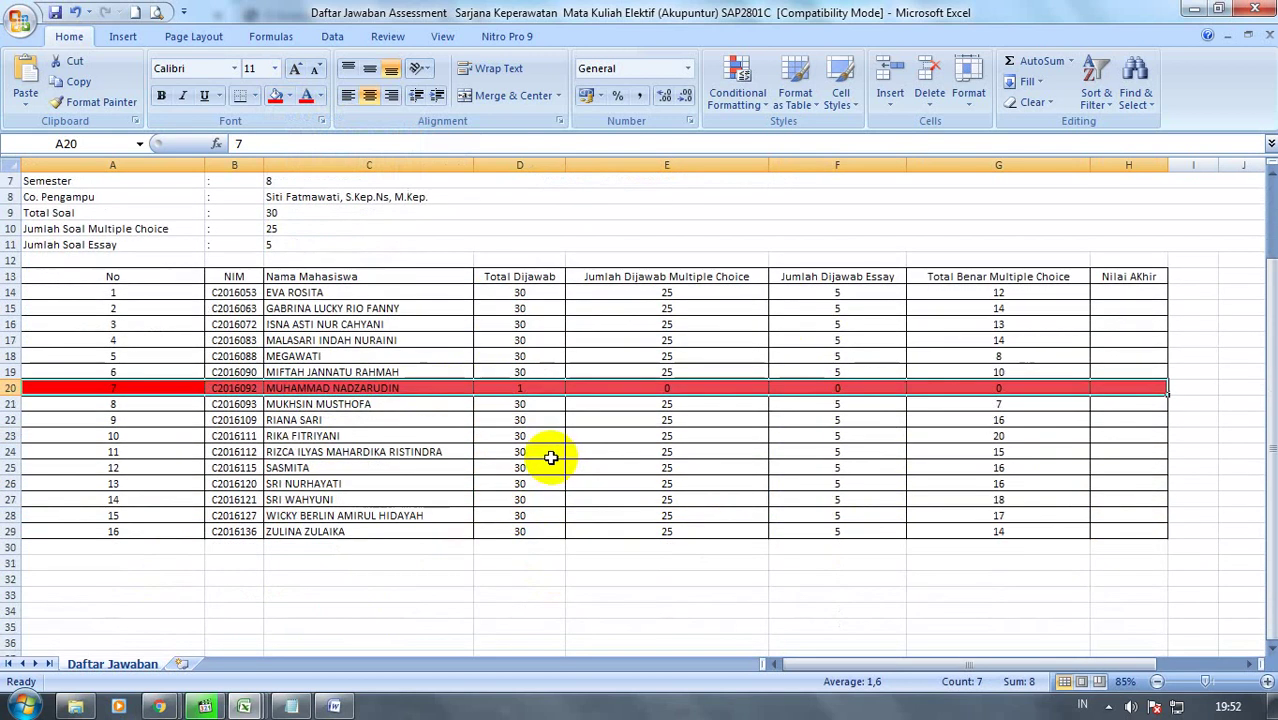
left_click(322, 450)
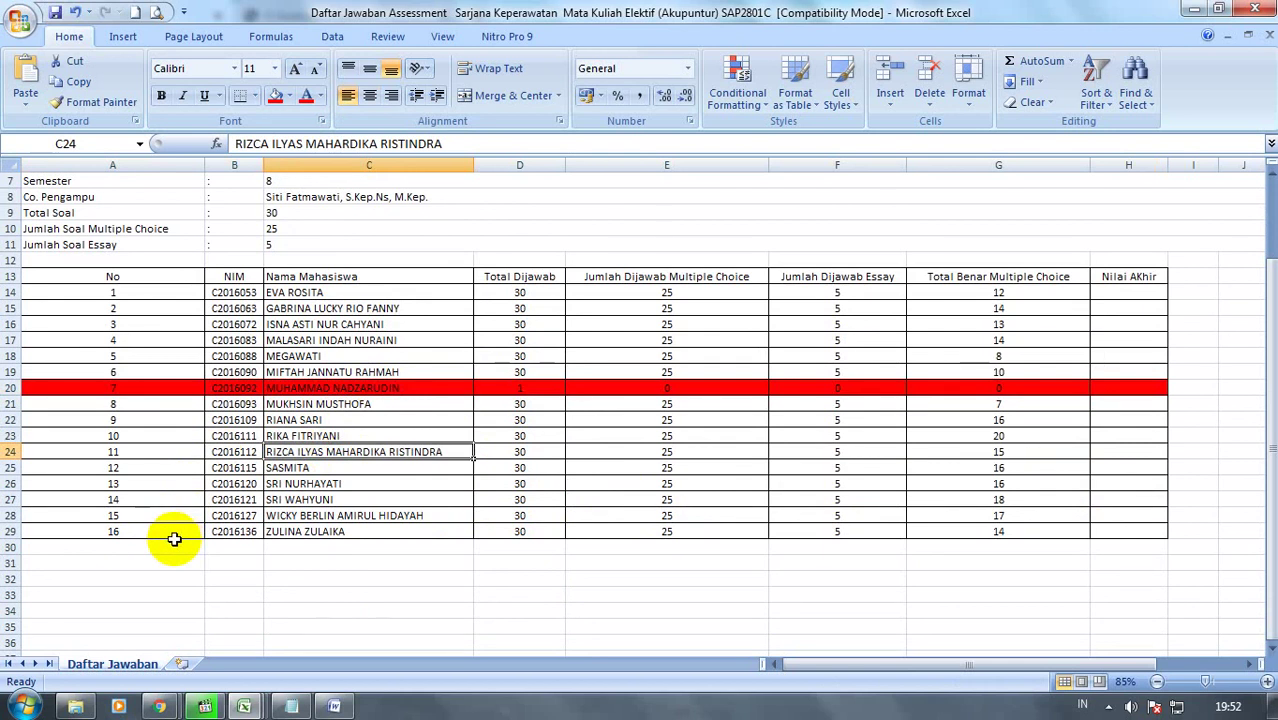
left_click(174, 541)
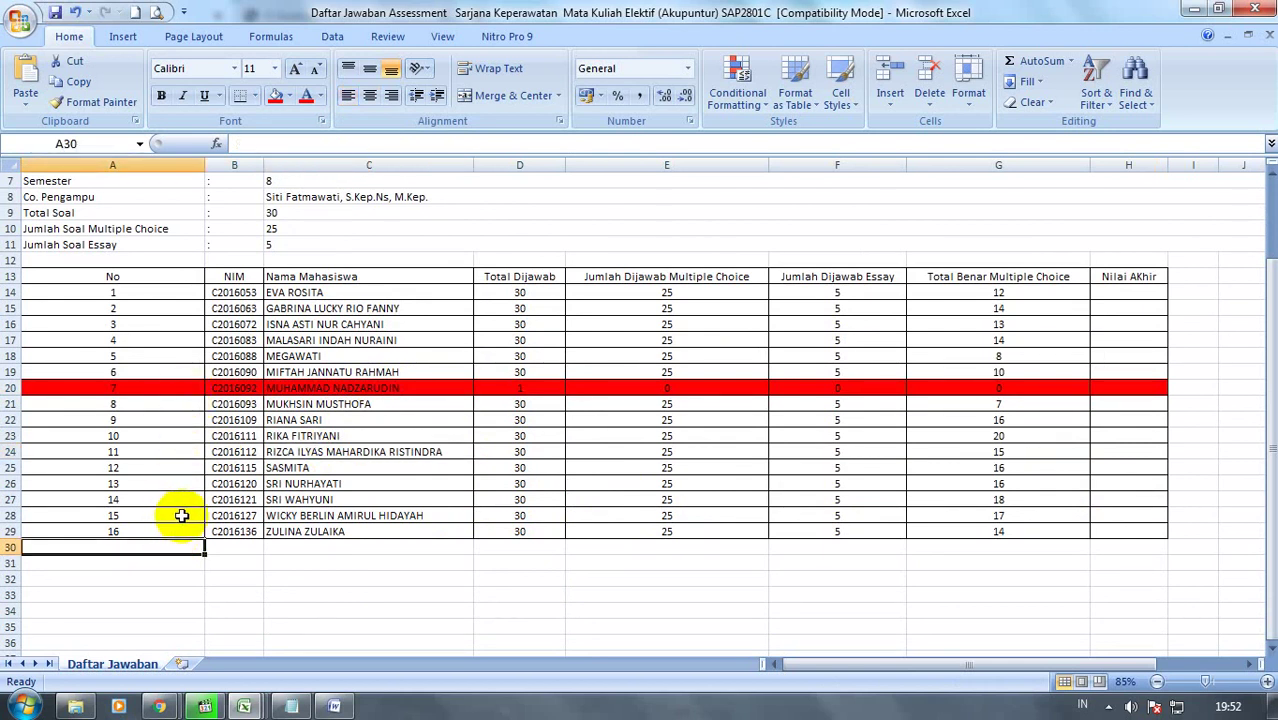
left_click(268, 518)
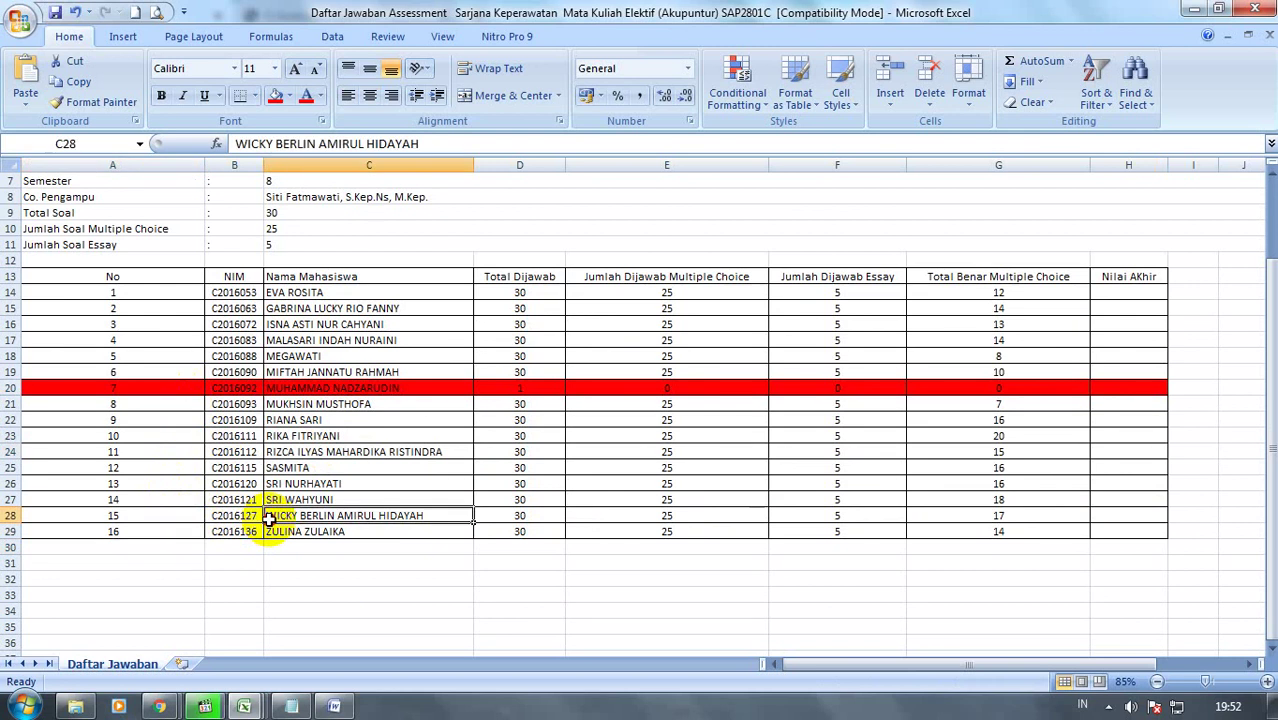
Export the essay answers of Mata Kuliah Elektif (Akupuntur) from Data UTS in Chrome and open the file in Word as an HTML Document
left_click(163, 707)
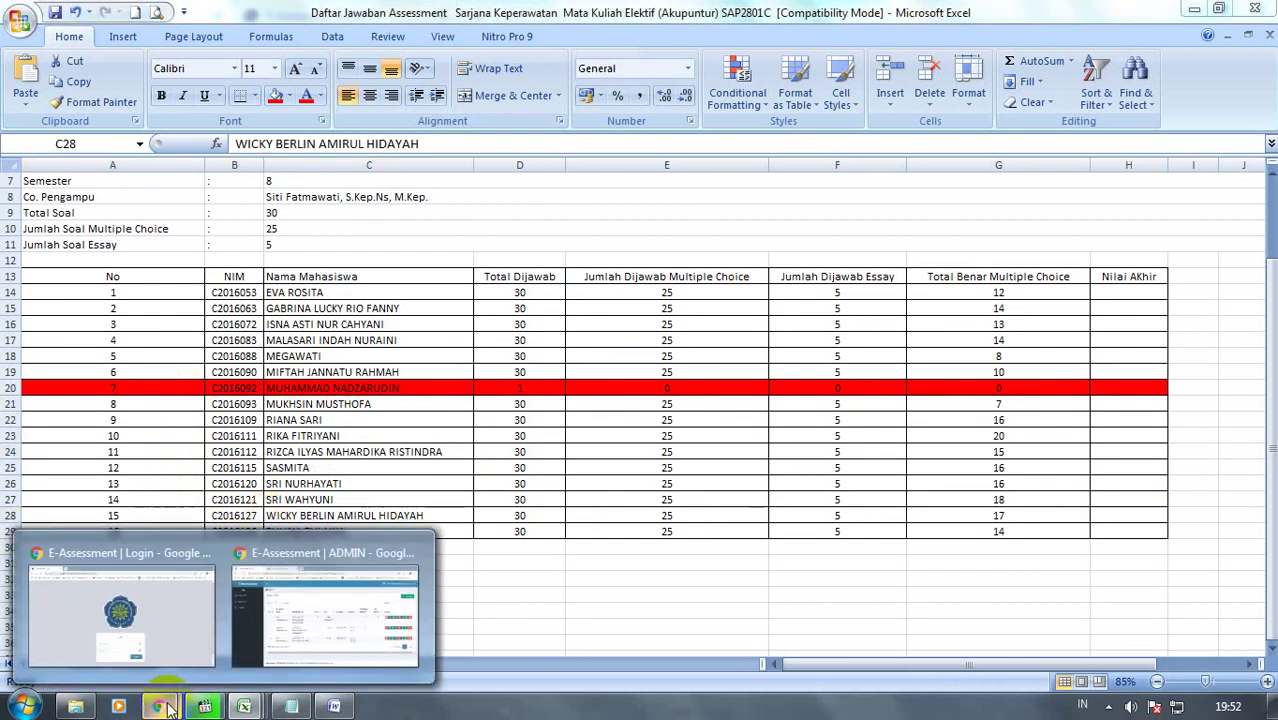
left_click(290, 610)
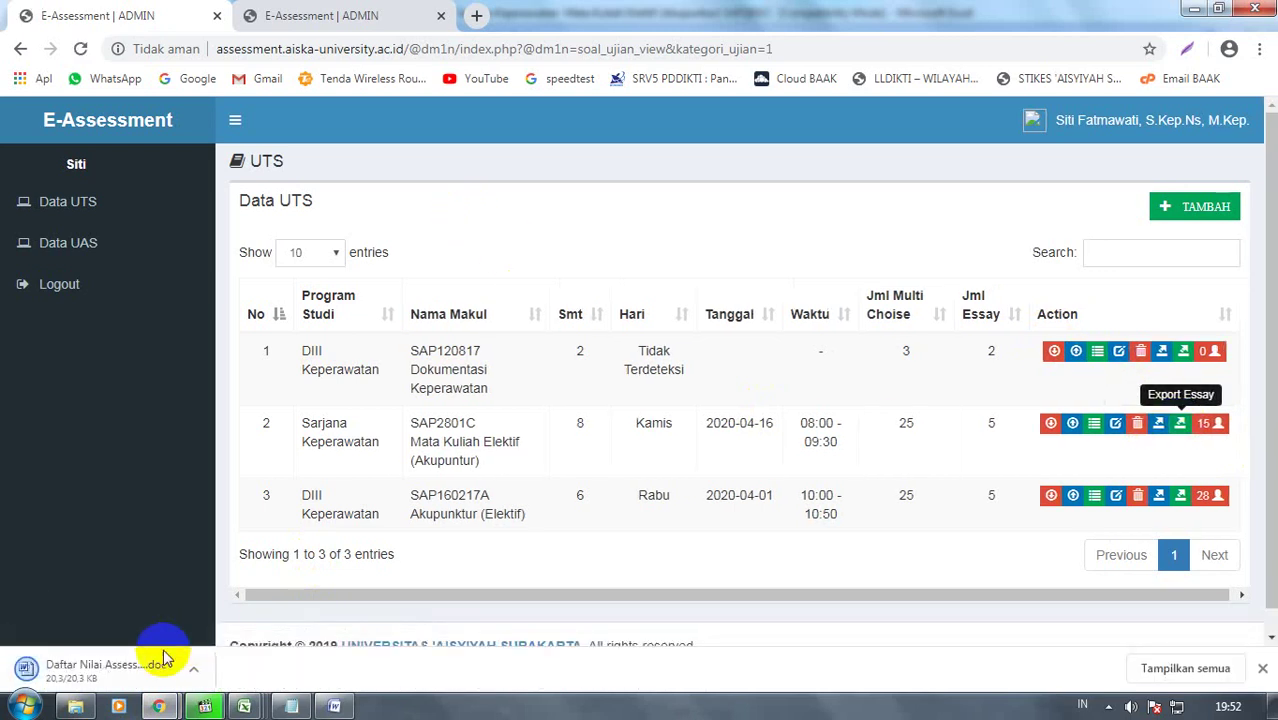
left_click(139, 672)
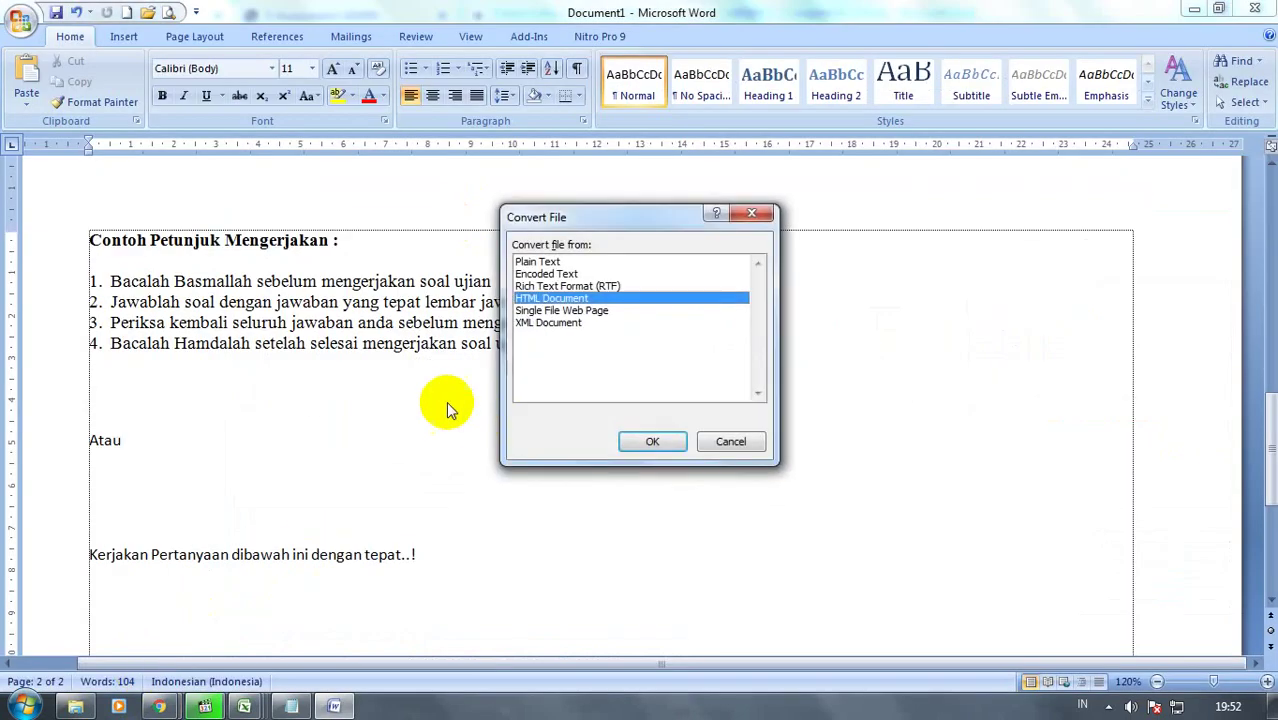
left_click(651, 443)
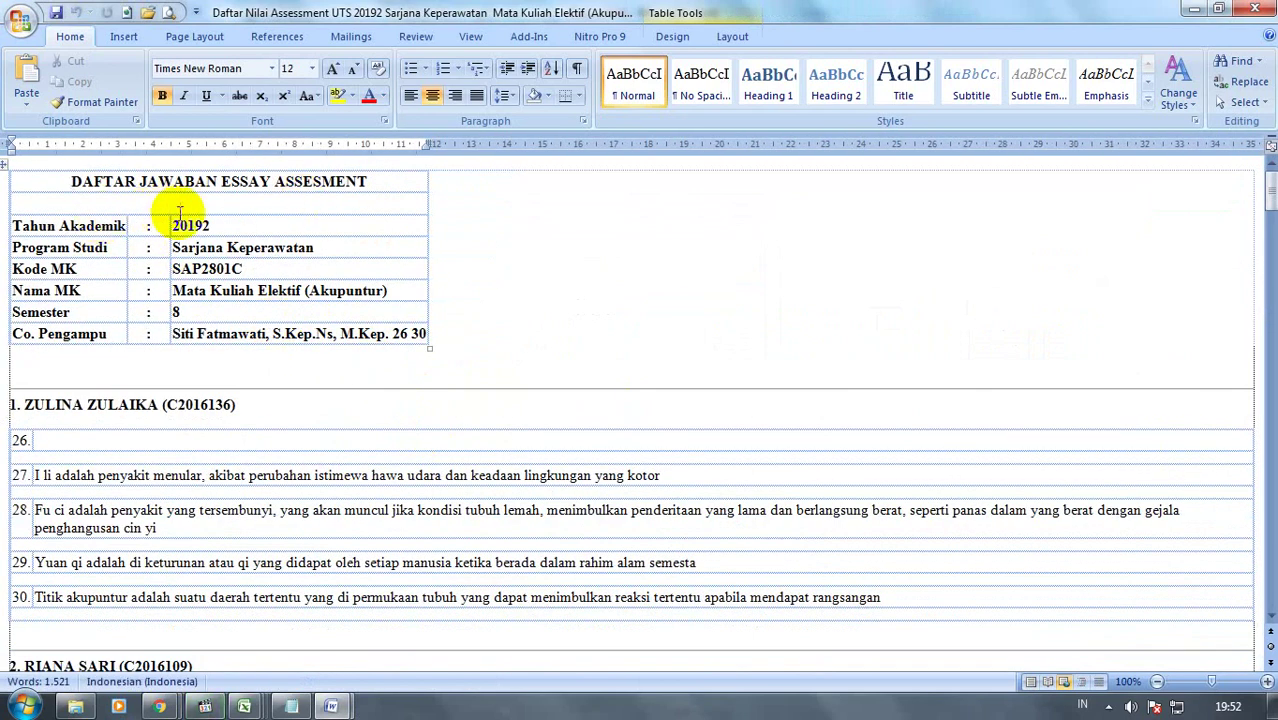
Review the course header and the students' answers to essay questions 26 to 30 in the exported Word document
scroll(200, 238, "down", 3)
scroll(275, 354, "down", 1)
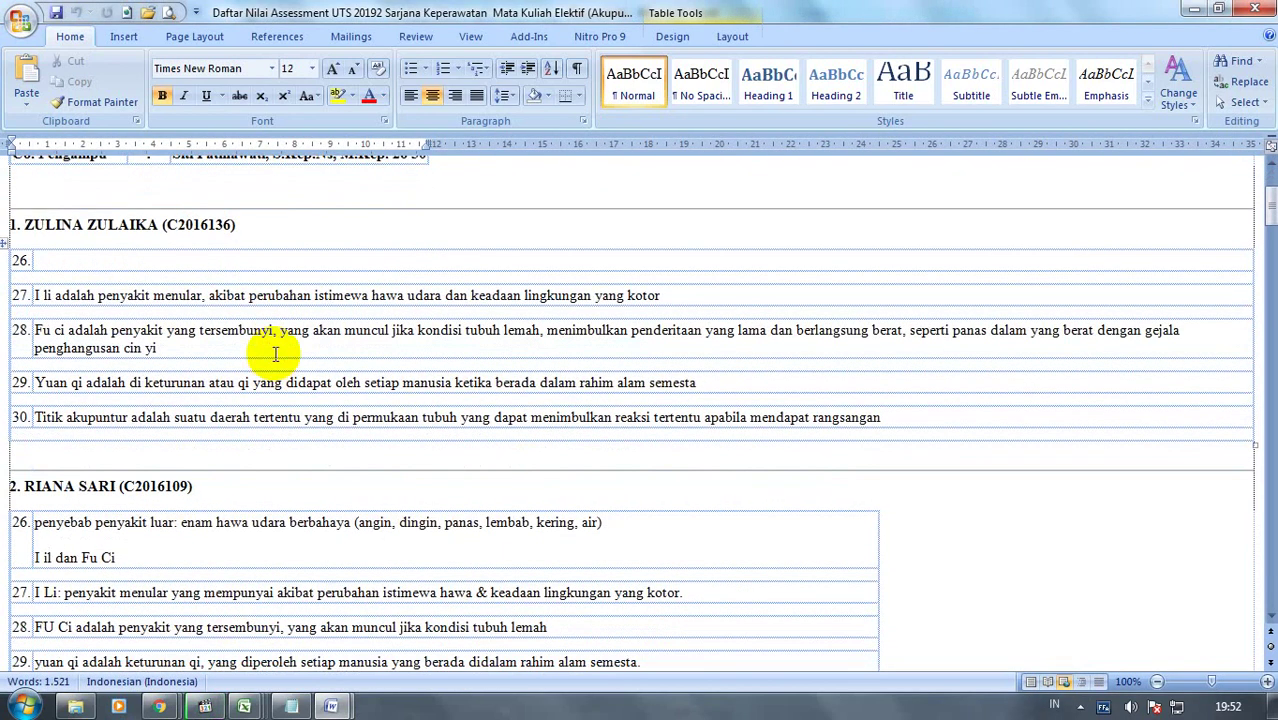
scroll(275, 354, "up", 3)
scroll(100, 380, "down", 1)
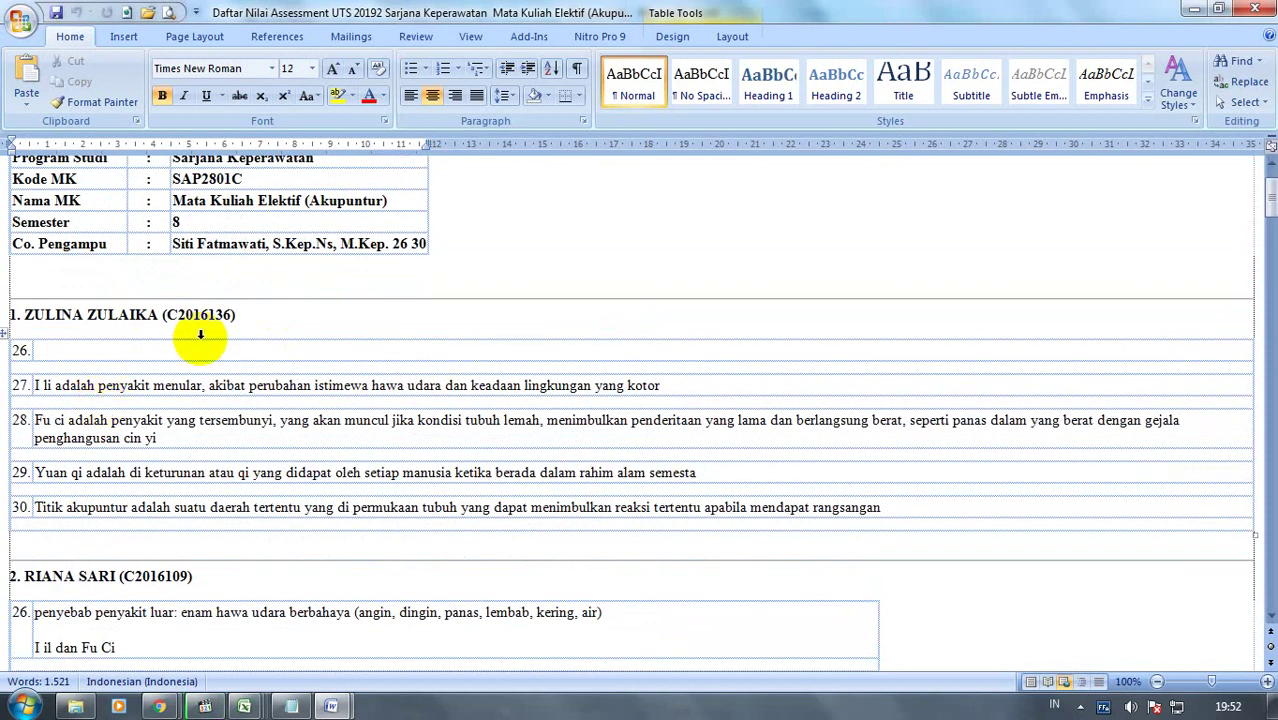
scroll(270, 385, "down", 3)
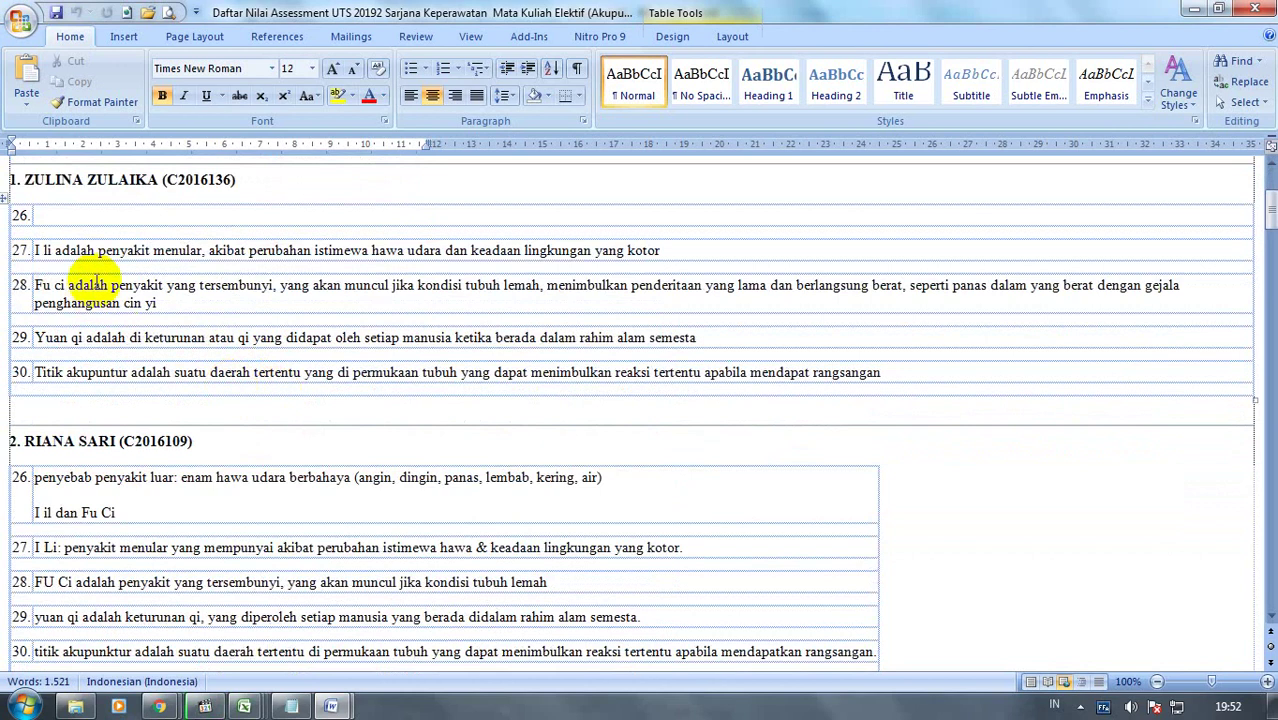
scroll(227, 325, "down", 4)
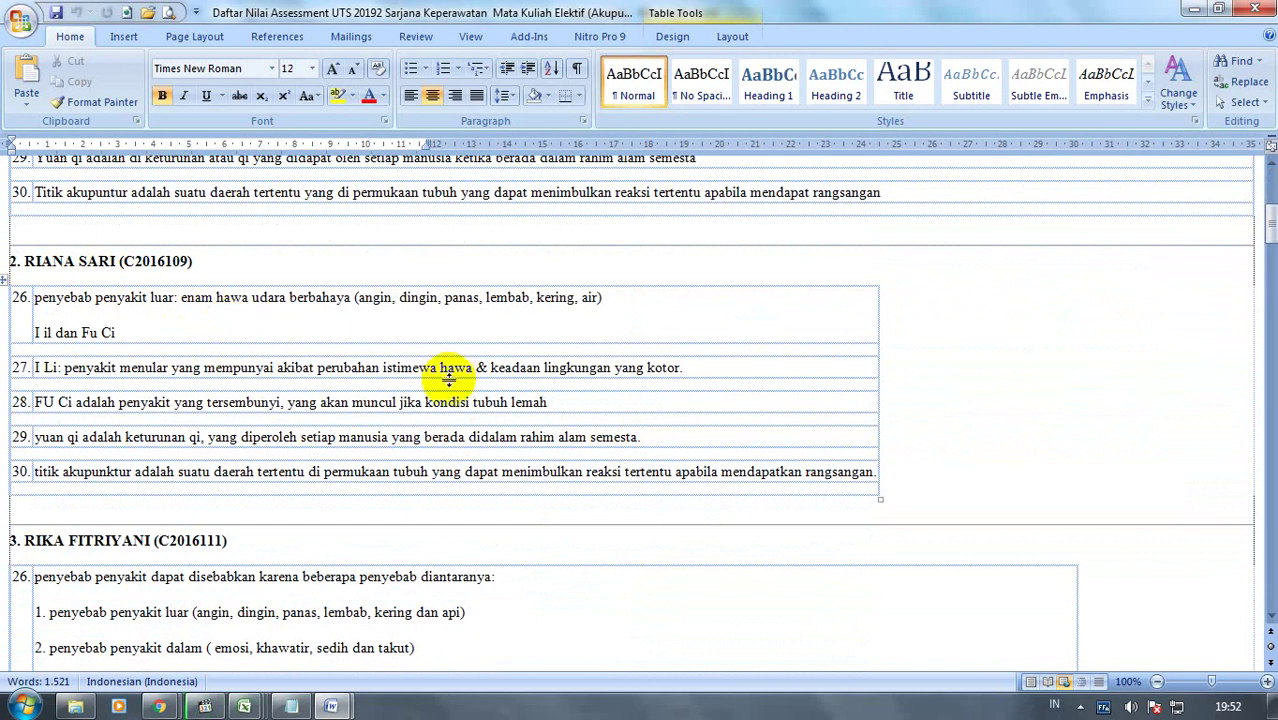
scroll(461, 386, "down", 1)
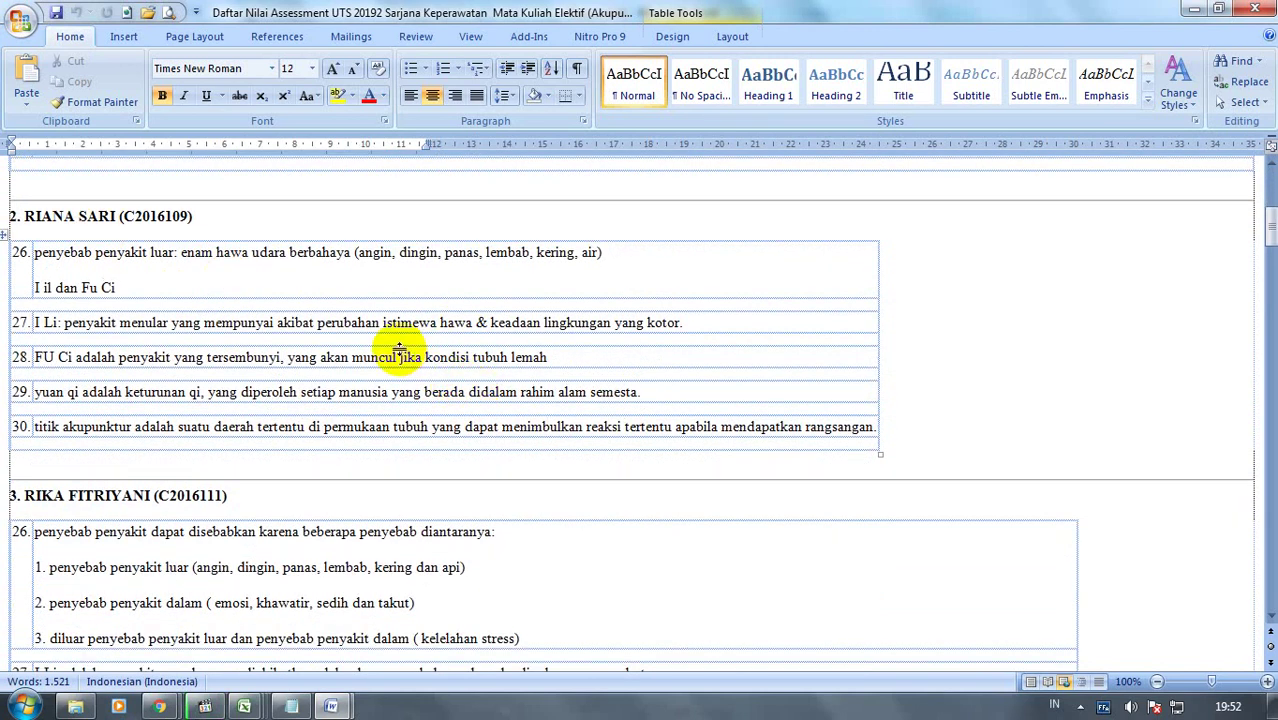
scroll(401, 351, "down", 20)
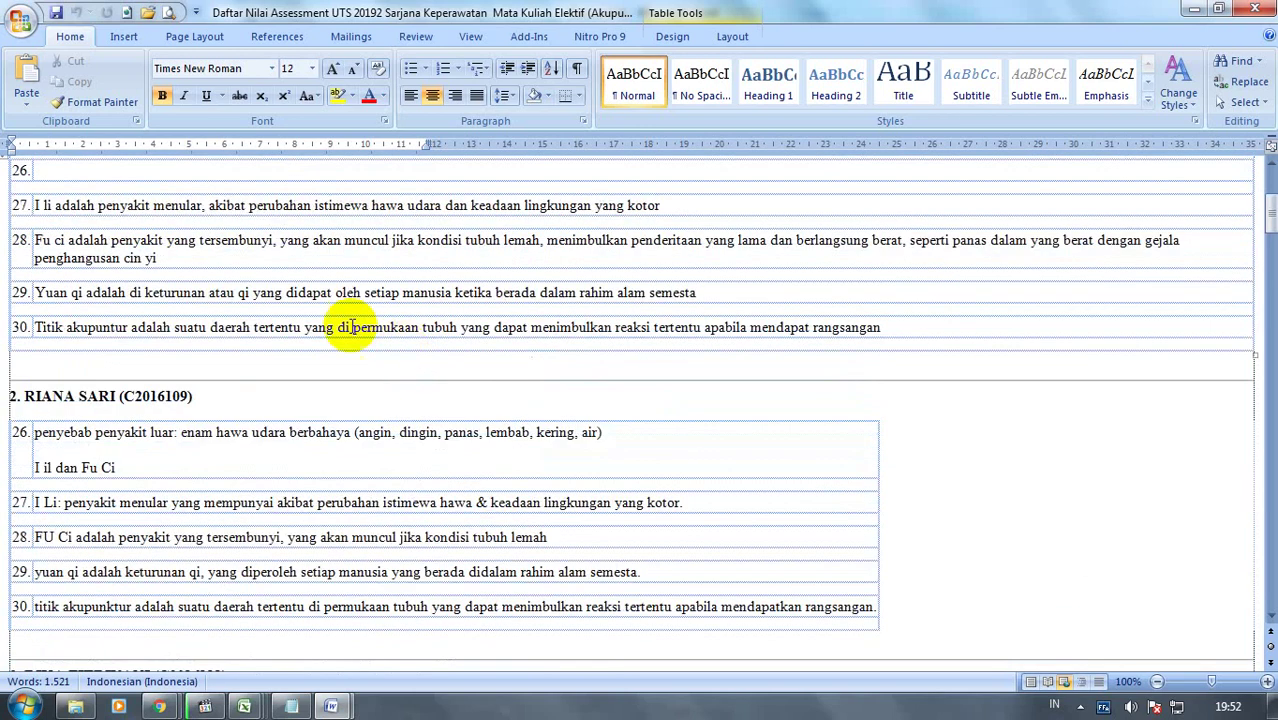
scroll(207, 437, "down", 4)
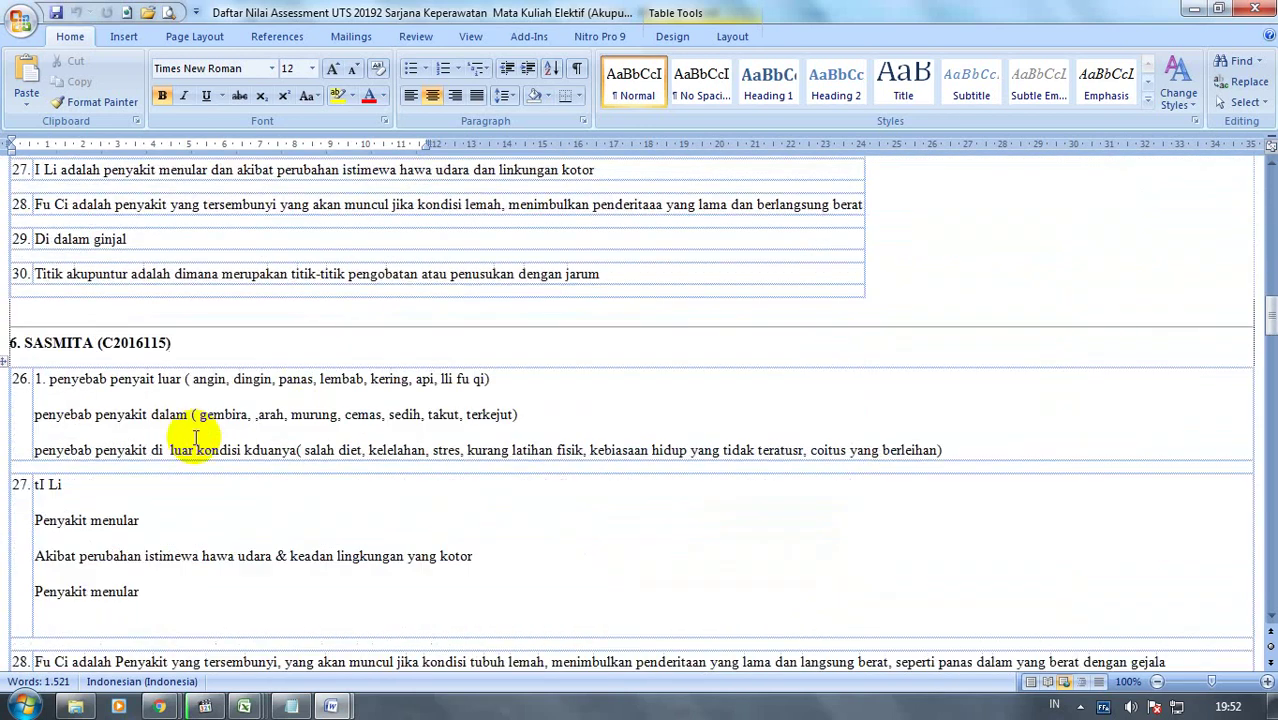
scroll(215, 435, "up", 15)
scroll(240, 424, "up", 15)
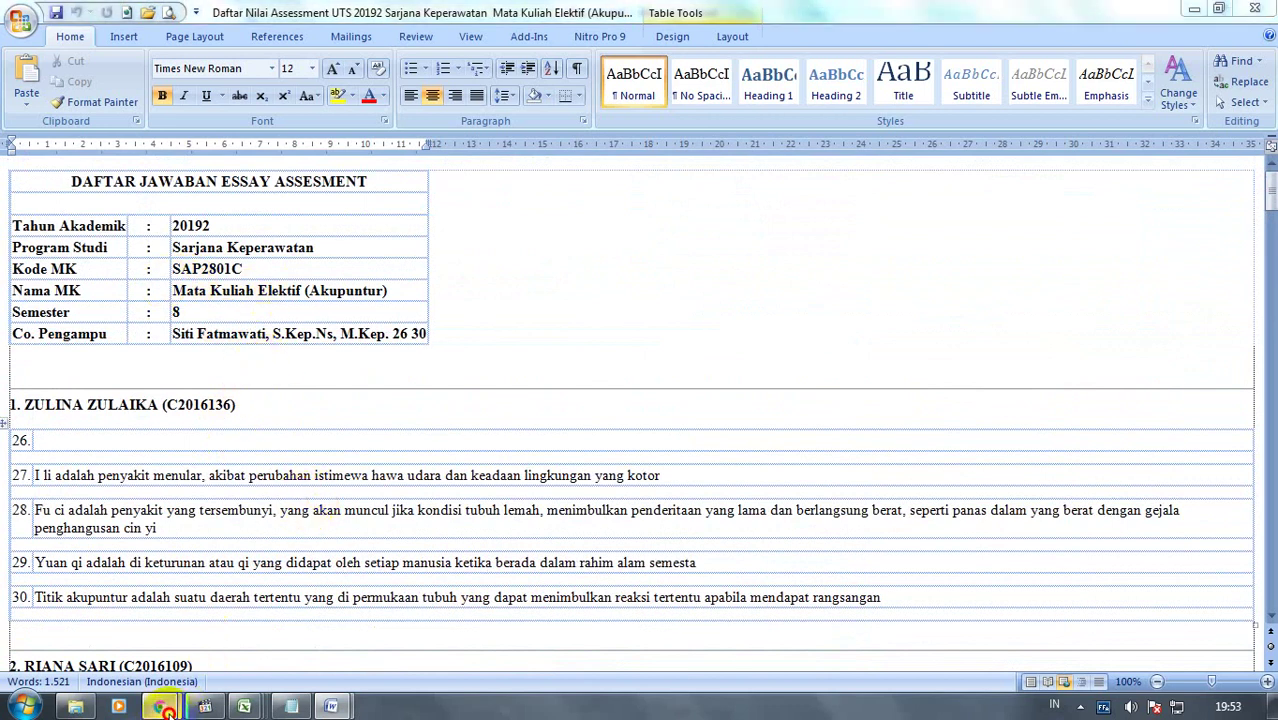
Return to Data UTS in Chrome, open the participant list of Mata Kuliah Elektif (Akupuntur), and review it down to the last student
mouse_move(158, 705)
left_click(338, 616)
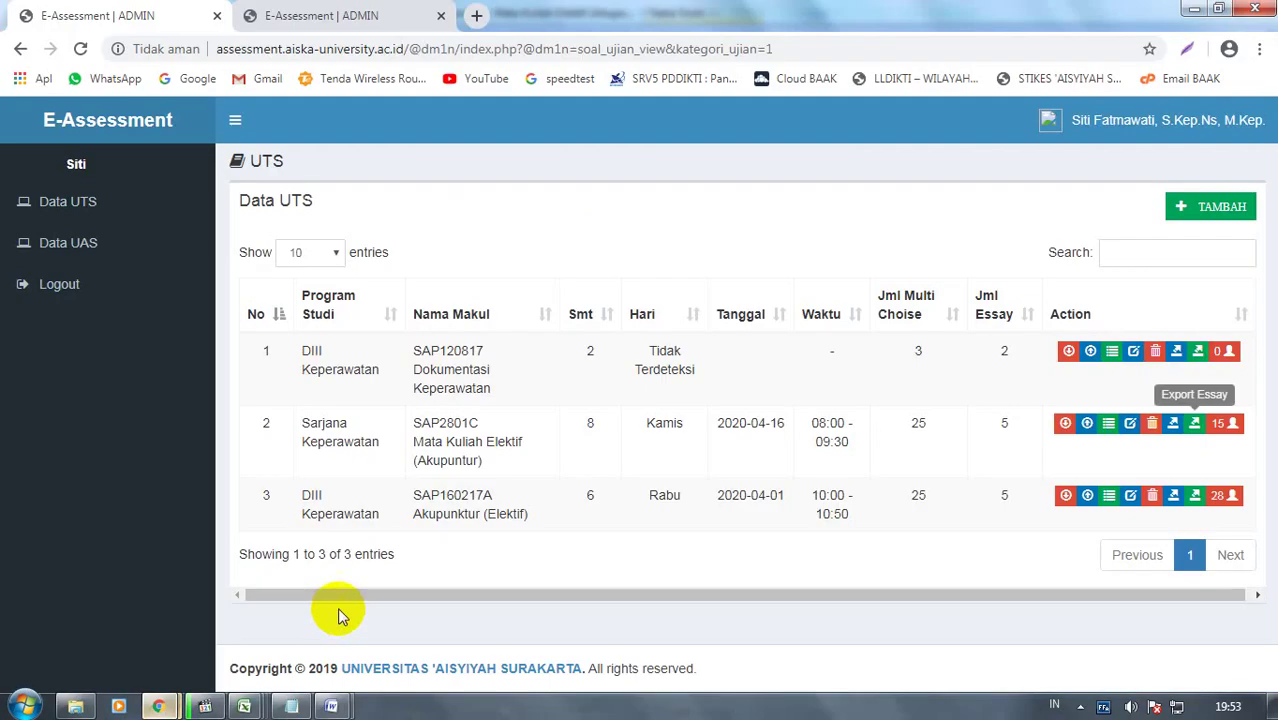
left_click(1230, 428)
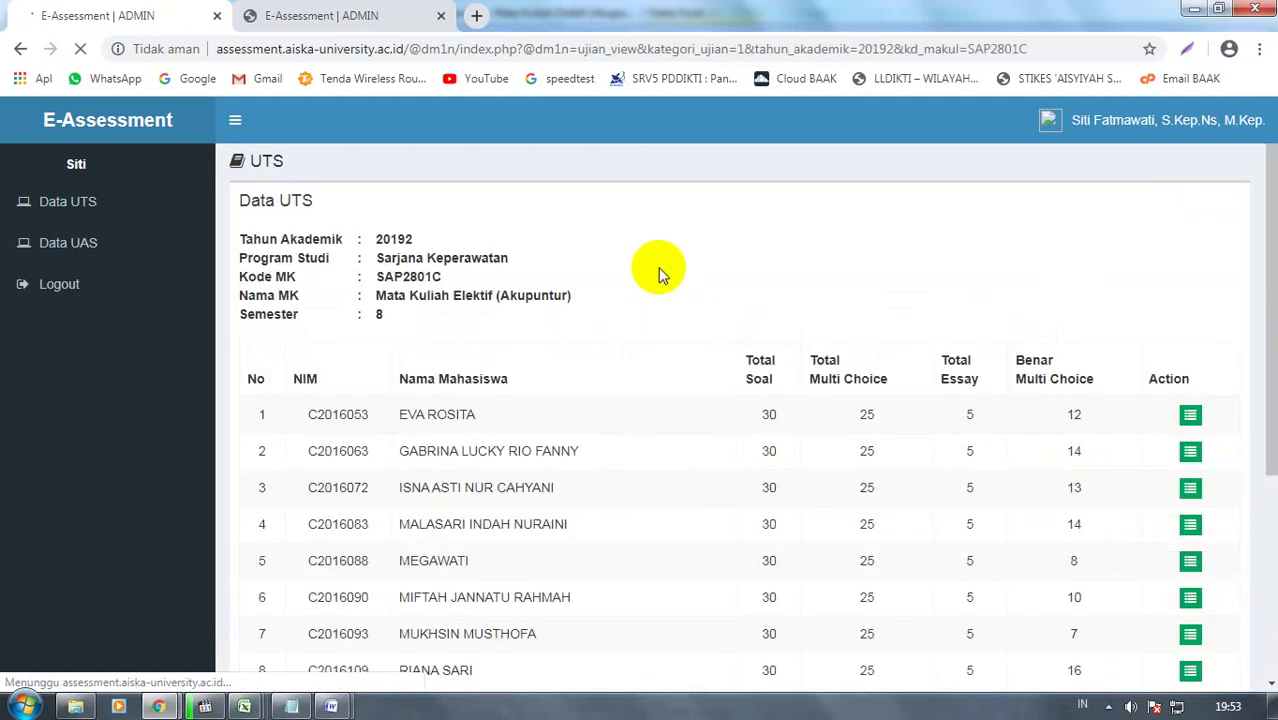
scroll(1024, 460, "down", 4)
scroll(605, 410, "up", 2)
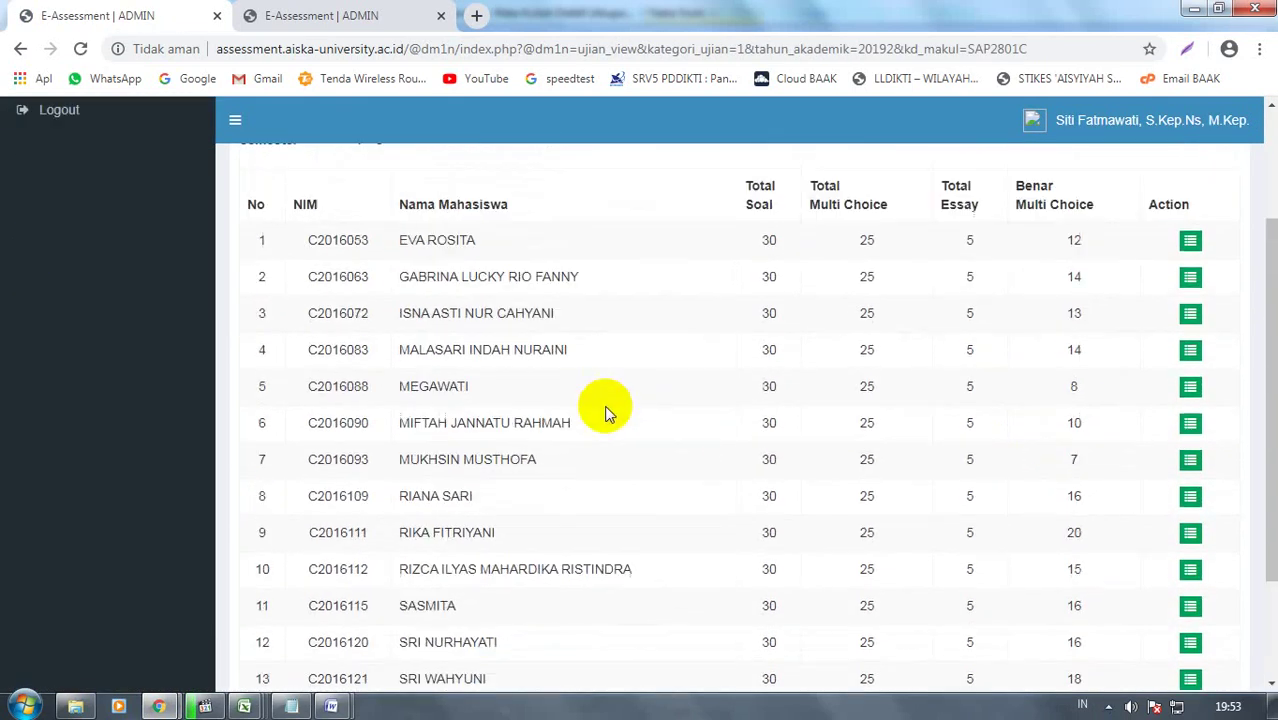
scroll(405, 383, "down", 2)
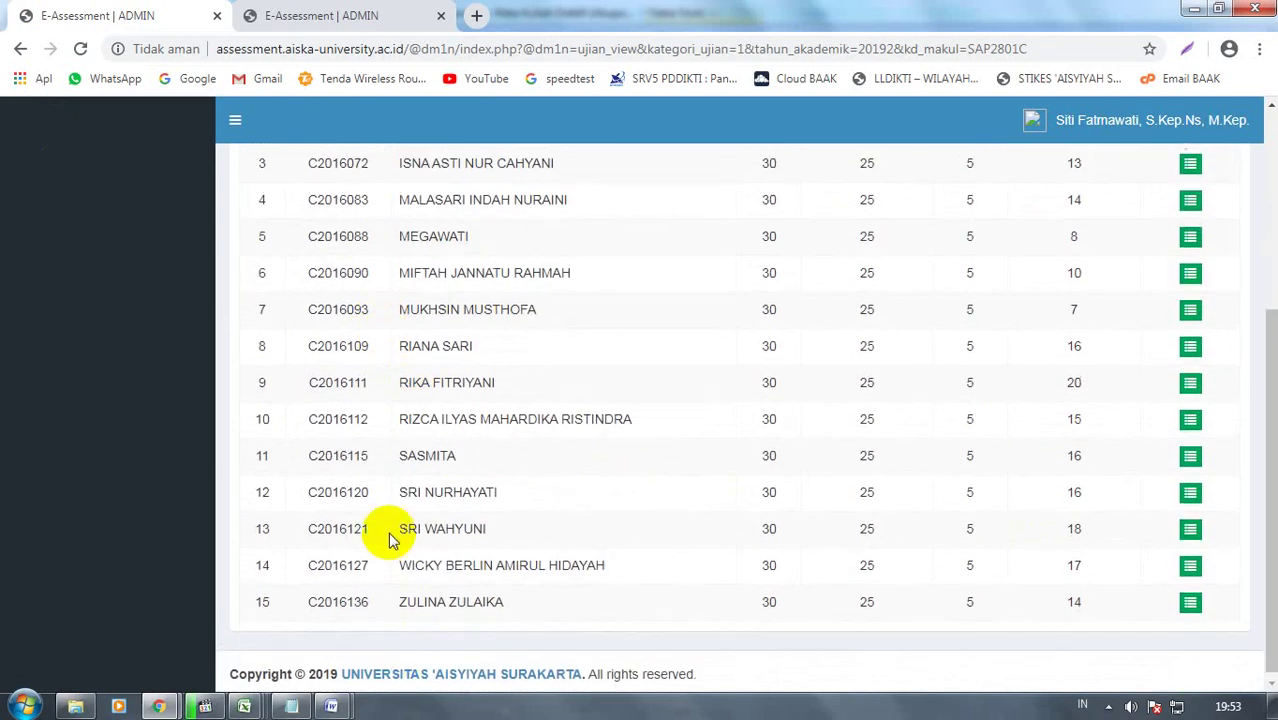
scroll(390, 540, "up", 3)
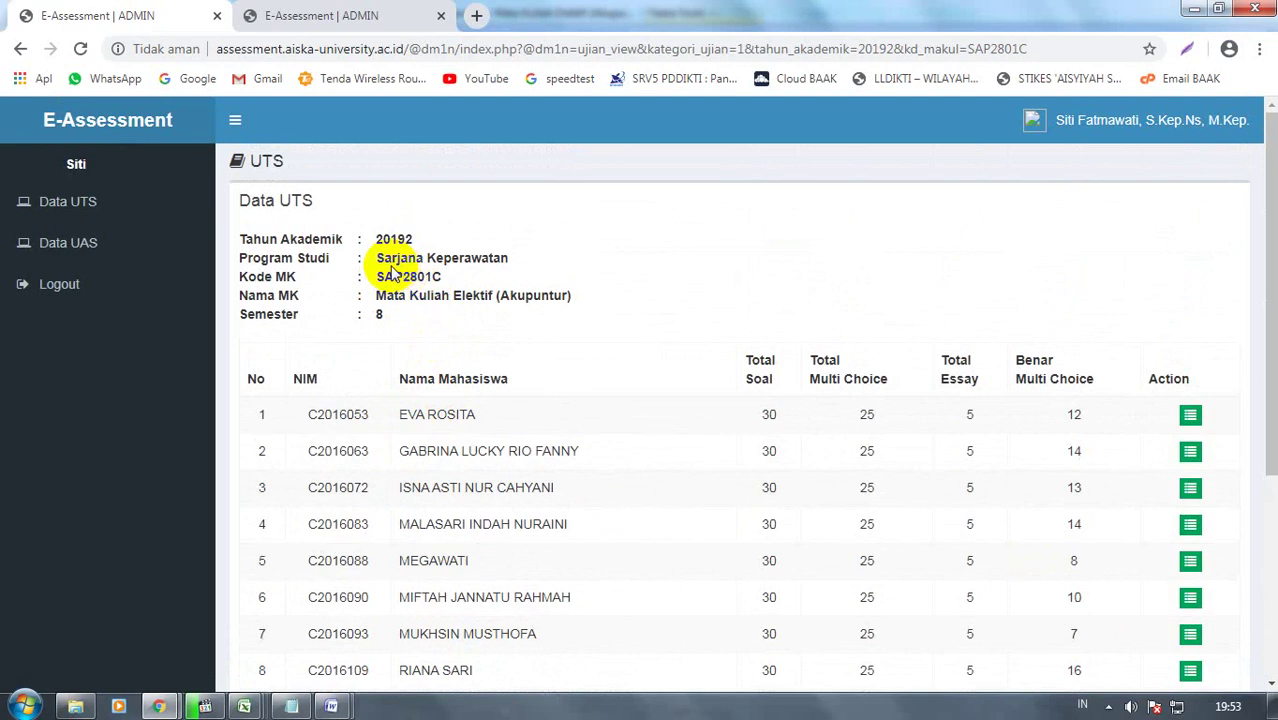
scroll(516, 422, "down", 3)
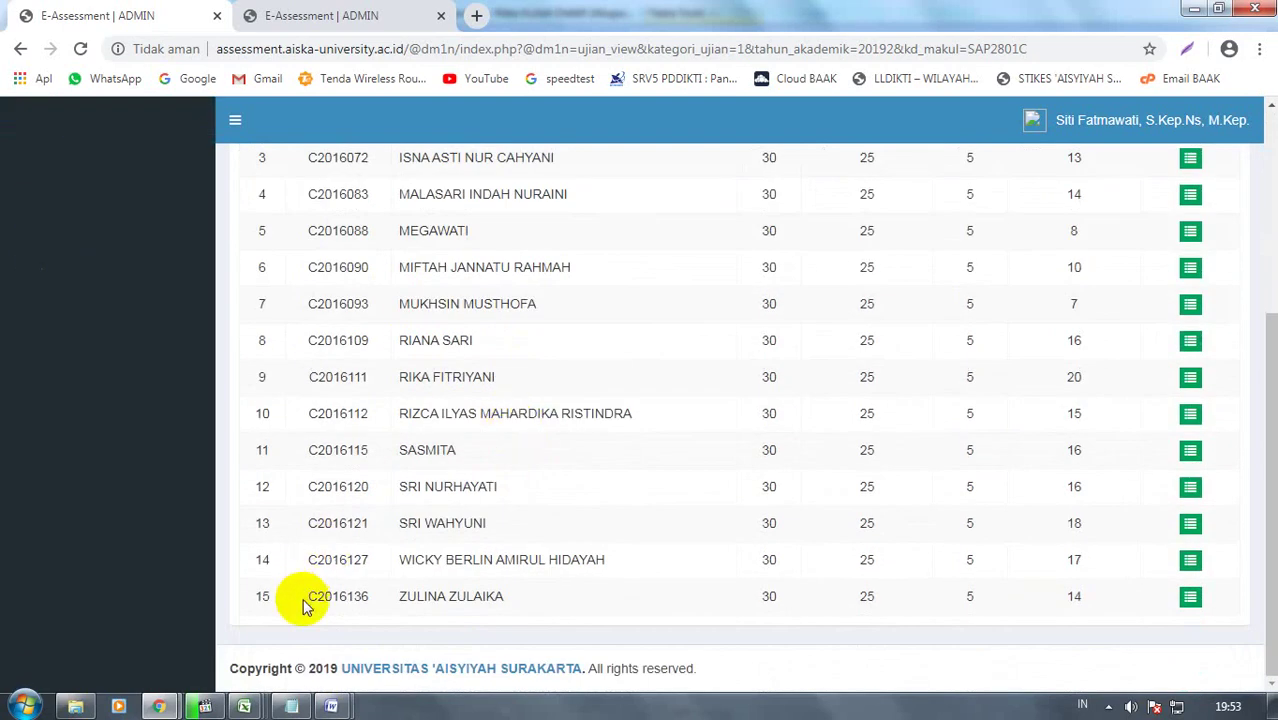
Switch to the Mata Kuliah Elektif (Akupuntur) answer list in Excel and select the student name in the red row 20
left_click(243, 706)
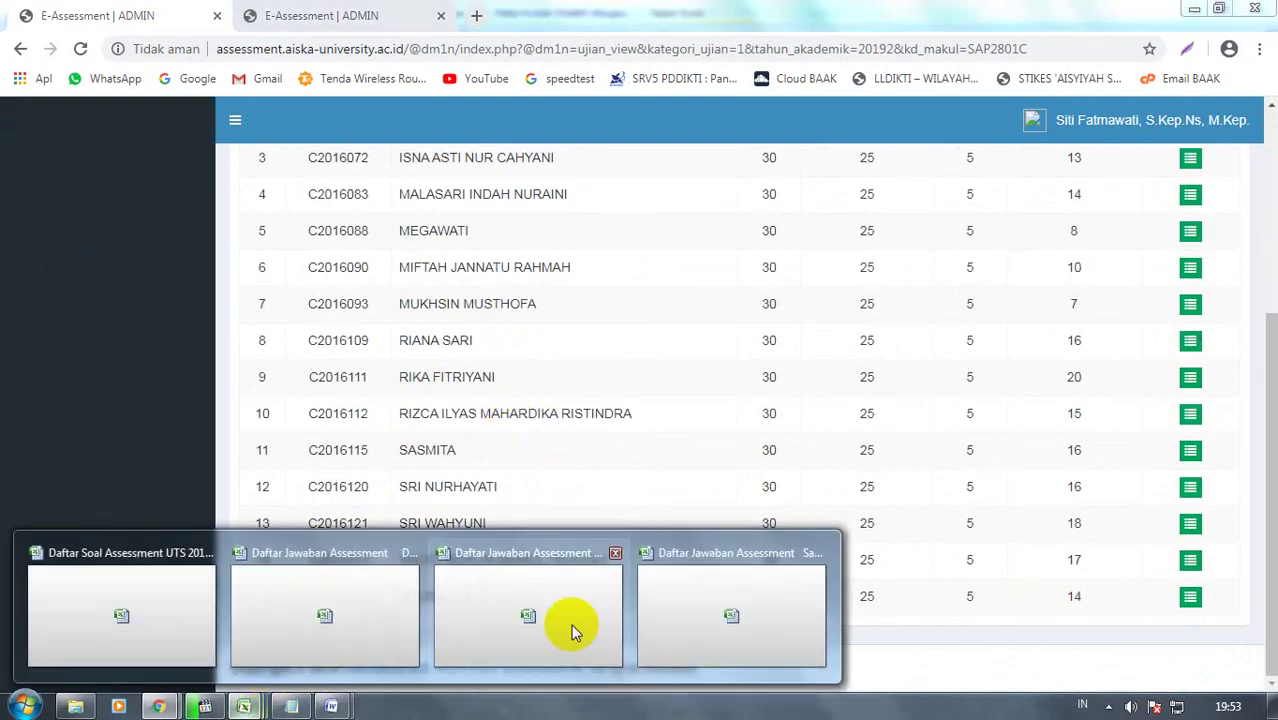
left_click(656, 601)
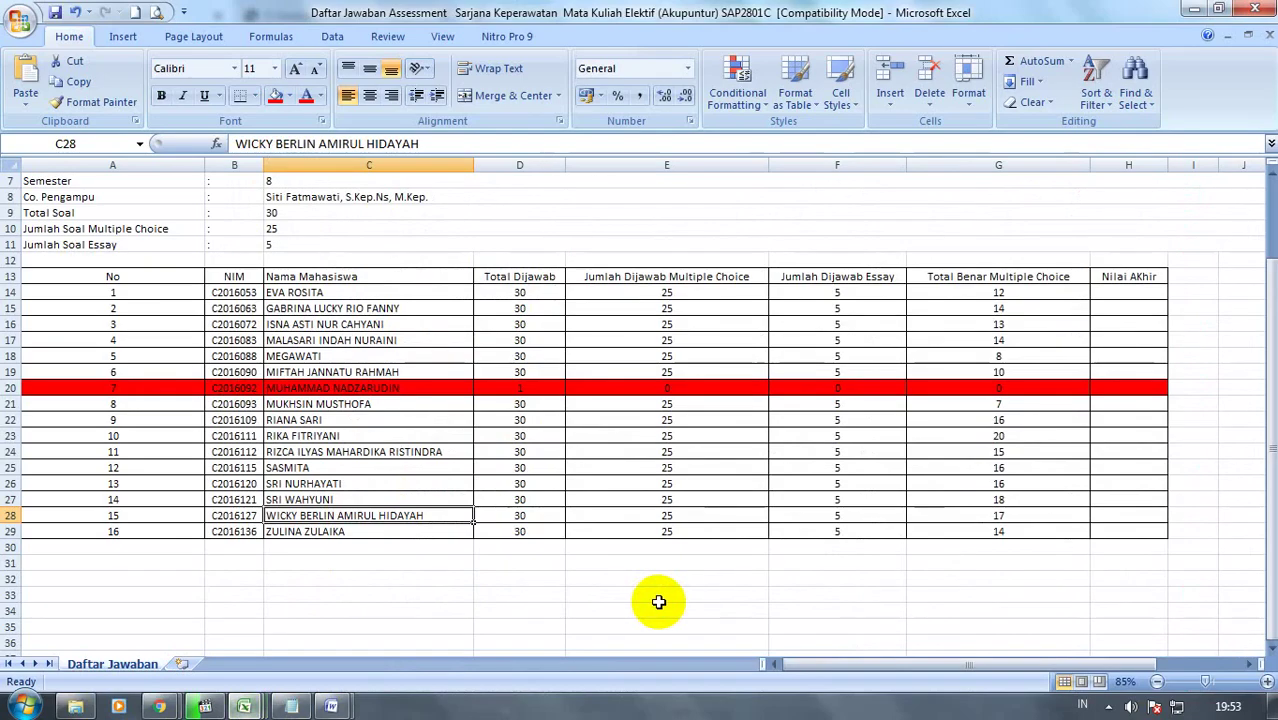
left_click(340, 387)
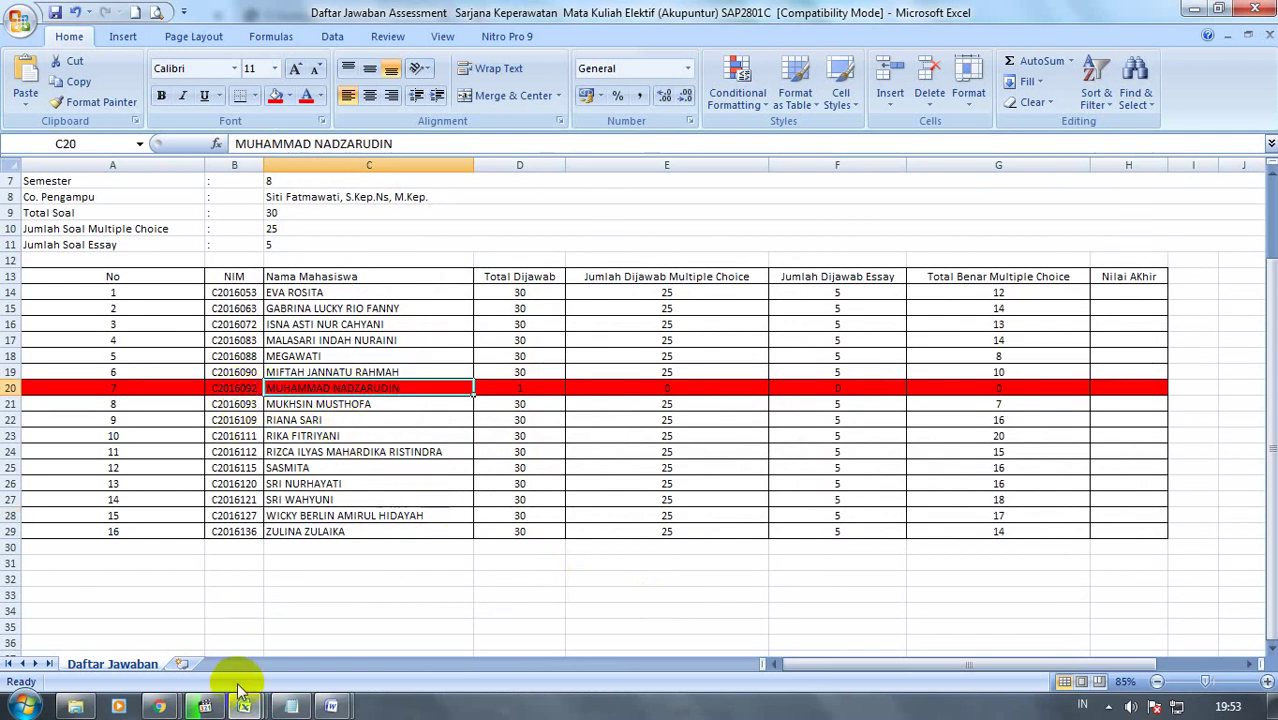
Return to the participant list in Chrome and examine the question totals and correct multiple-choice count, focusing on the first student
mouse_move(158, 706)
left_click(330, 605)
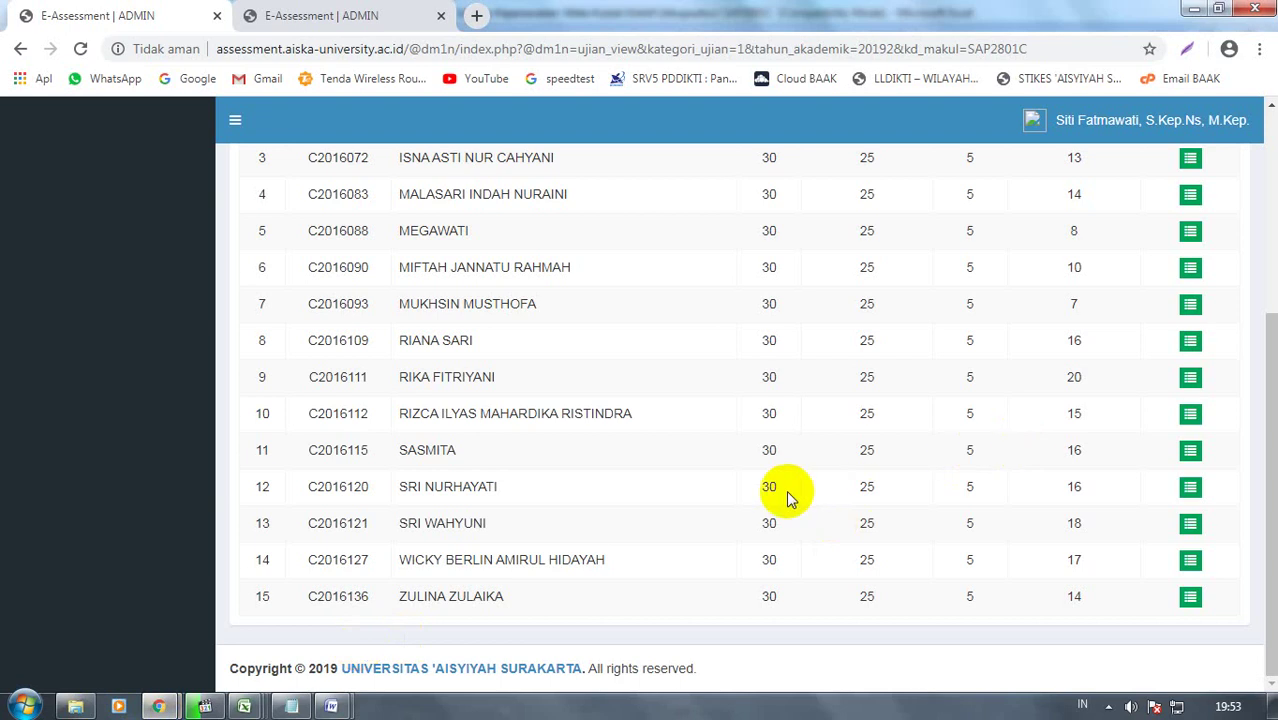
scroll(786, 490, "up", 3)
scroll(786, 490, "down", 3)
scroll(786, 490, "up", 3)
scroll(622, 436, "down", 3)
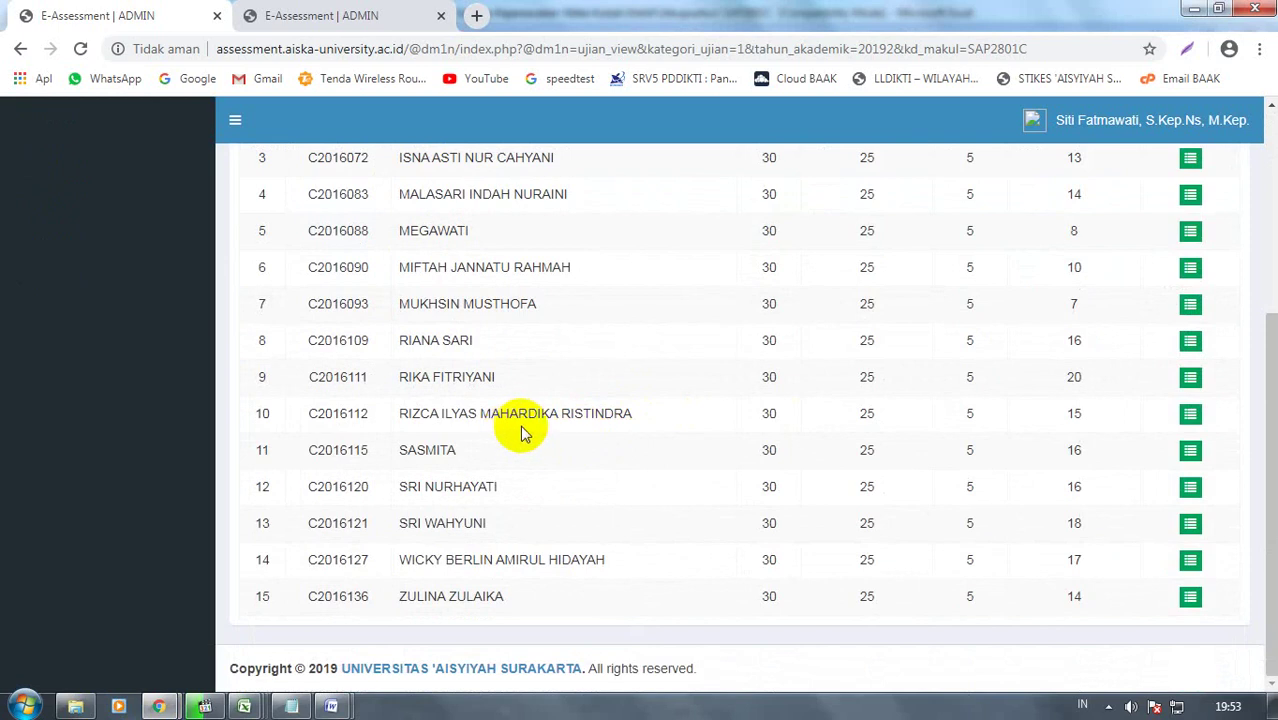
scroll(522, 432, "up", 2)
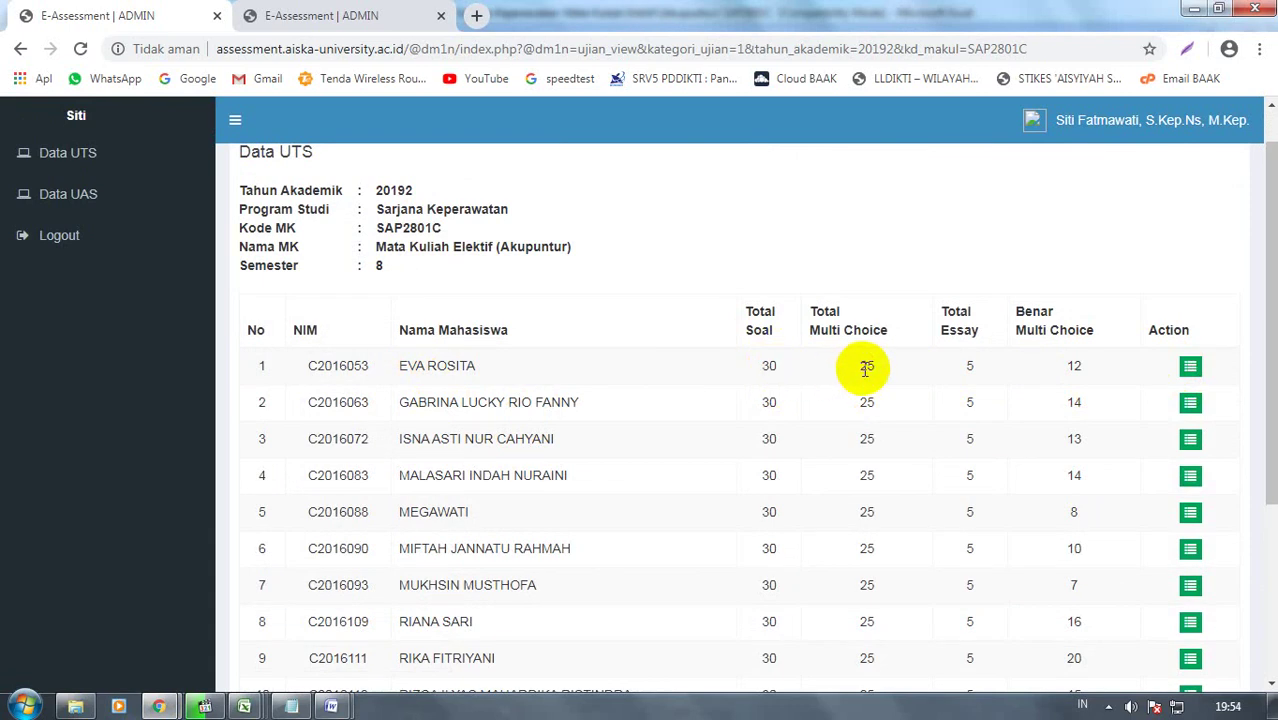
double_click(770, 367)
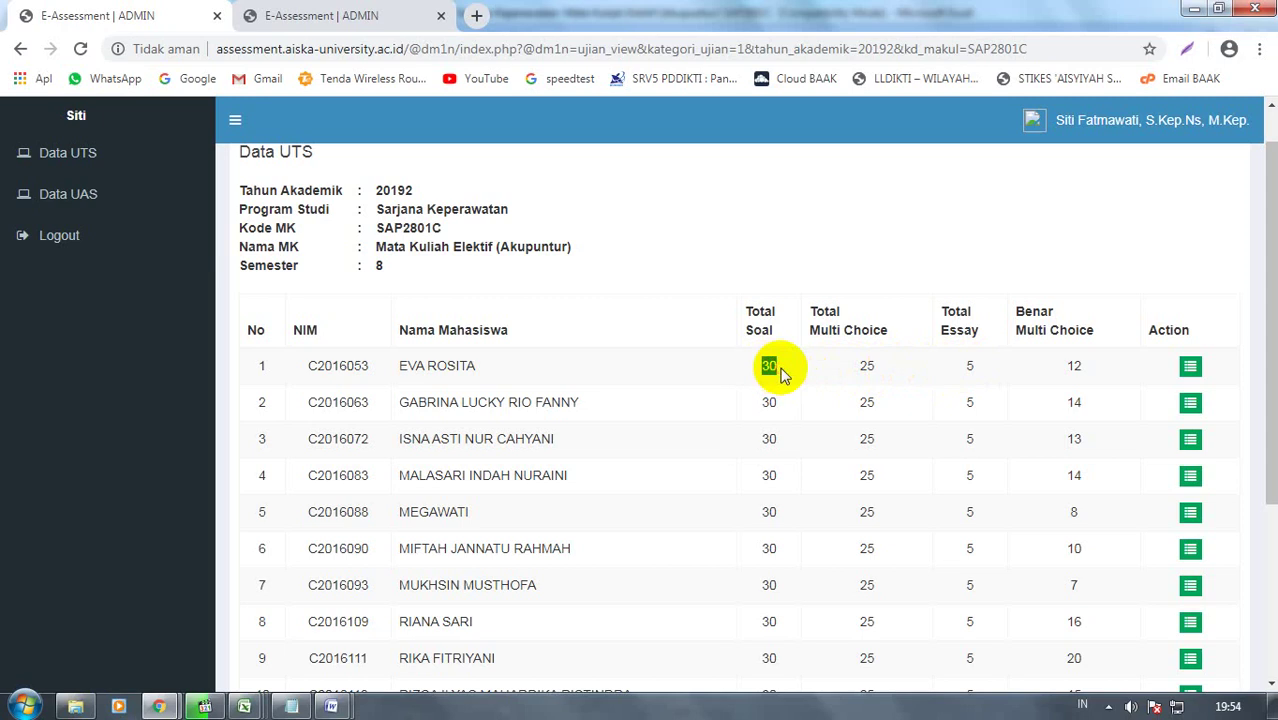
left_click(1044, 365)
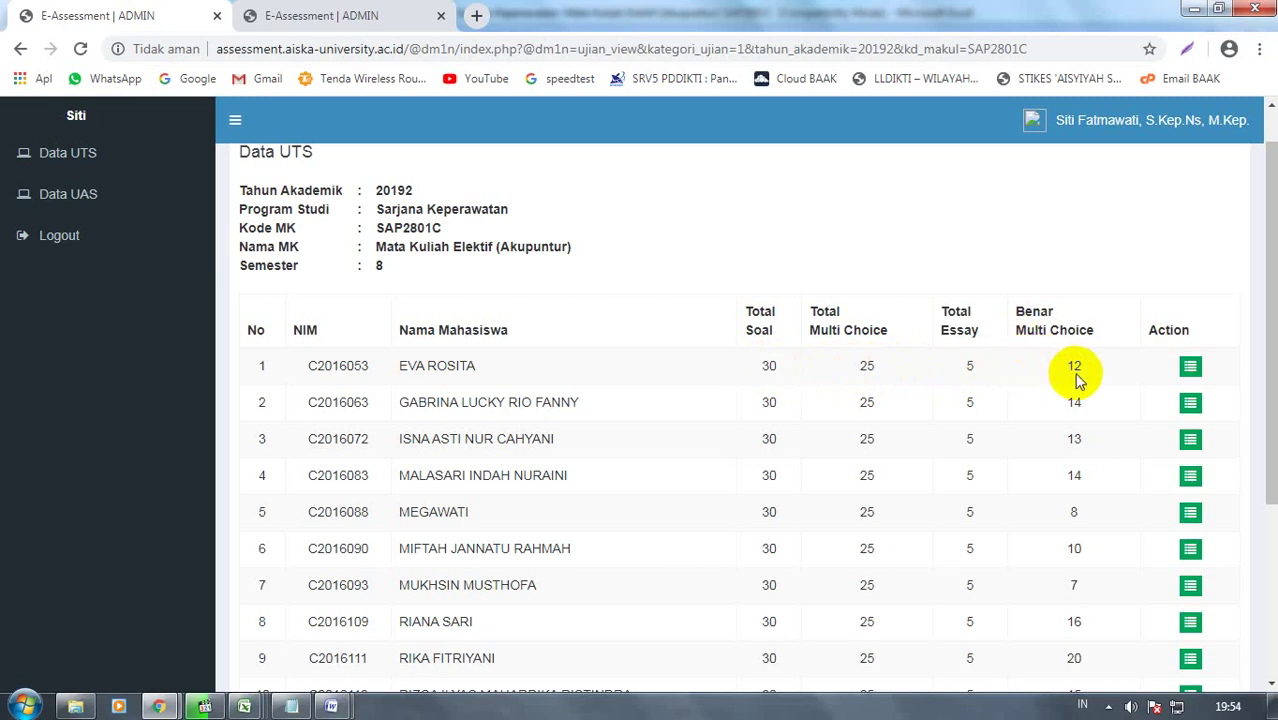
left_click(1070, 366)
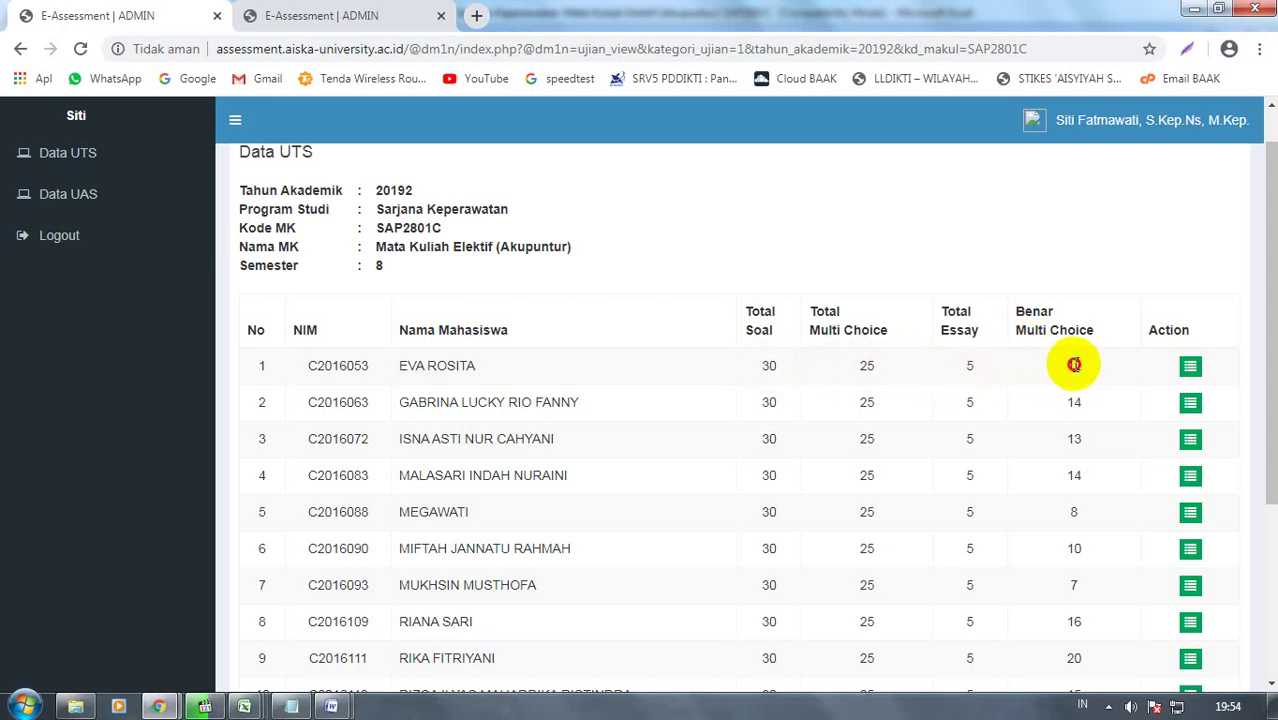
left_click_drag(1070, 366, 1190, 366)
Open the first student's answer details and review the multiple-choice answer statuses and the essay answers through question 30
left_click(1190, 366)
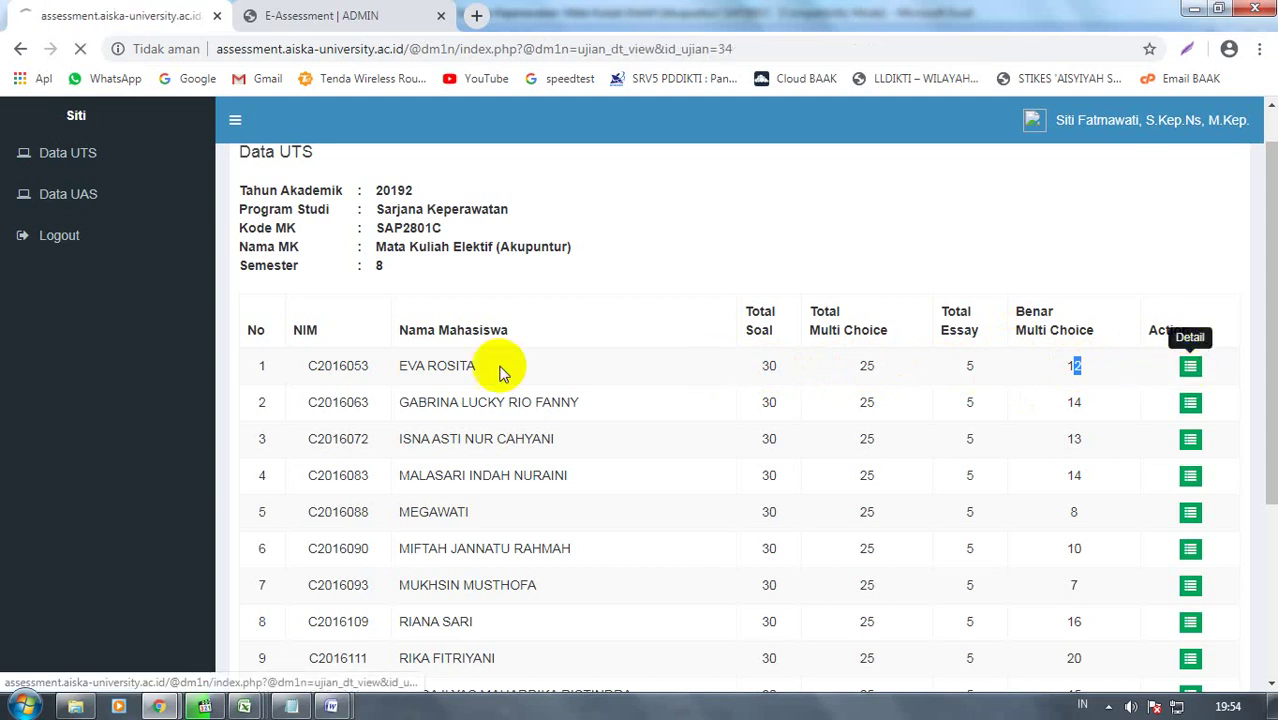
scroll(479, 337, "down", 3)
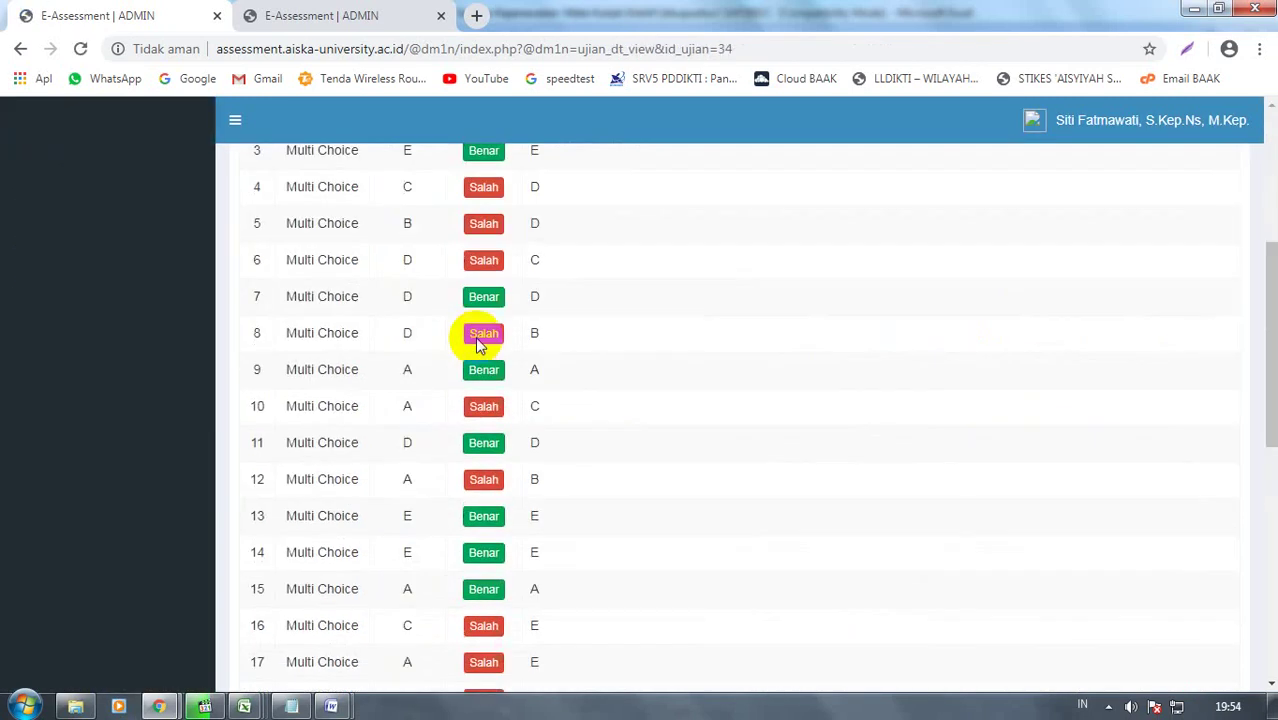
scroll(435, 285, "up", 4)
scroll(485, 460, "down", 5)
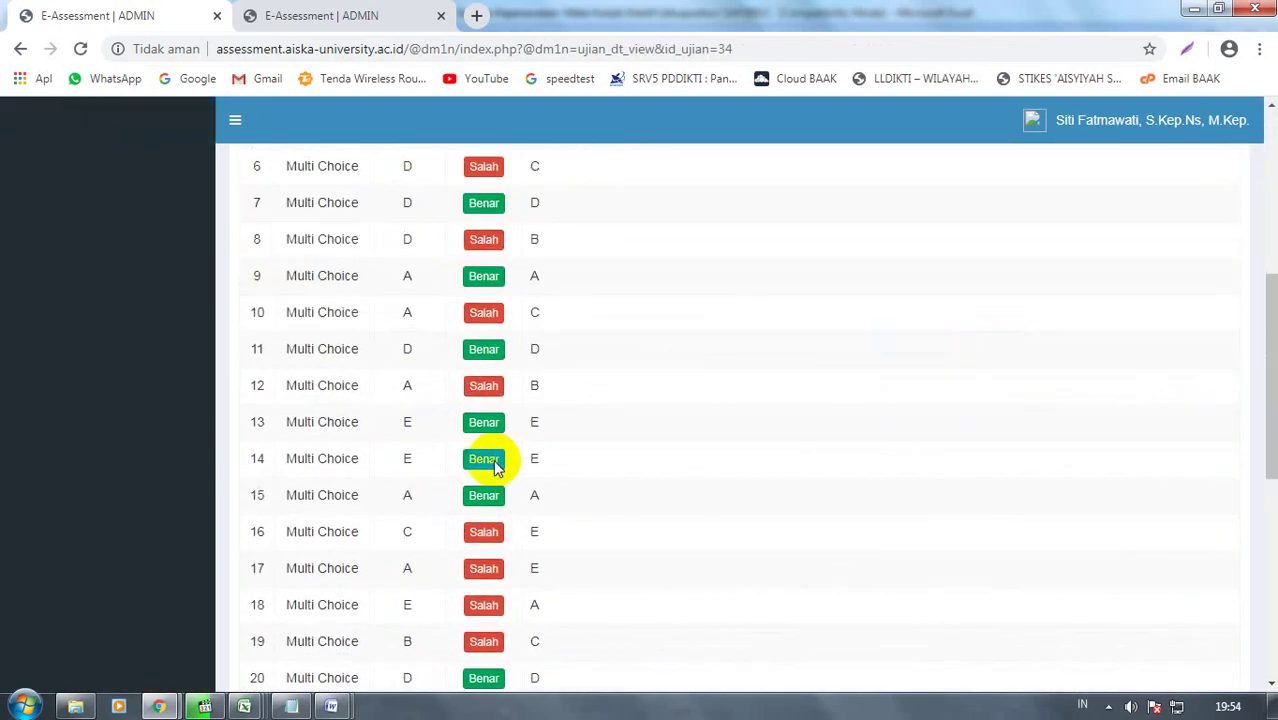
scroll(497, 468, "down", 5)
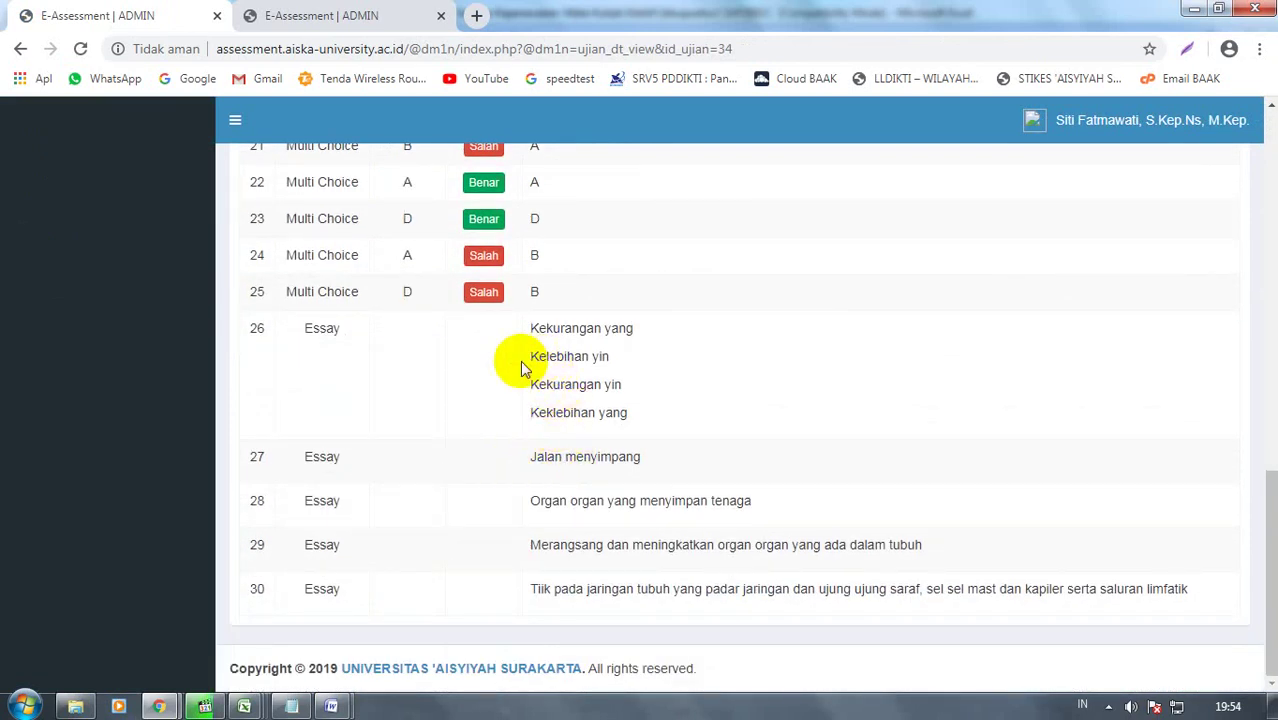
scroll(585, 533, "up", 10)
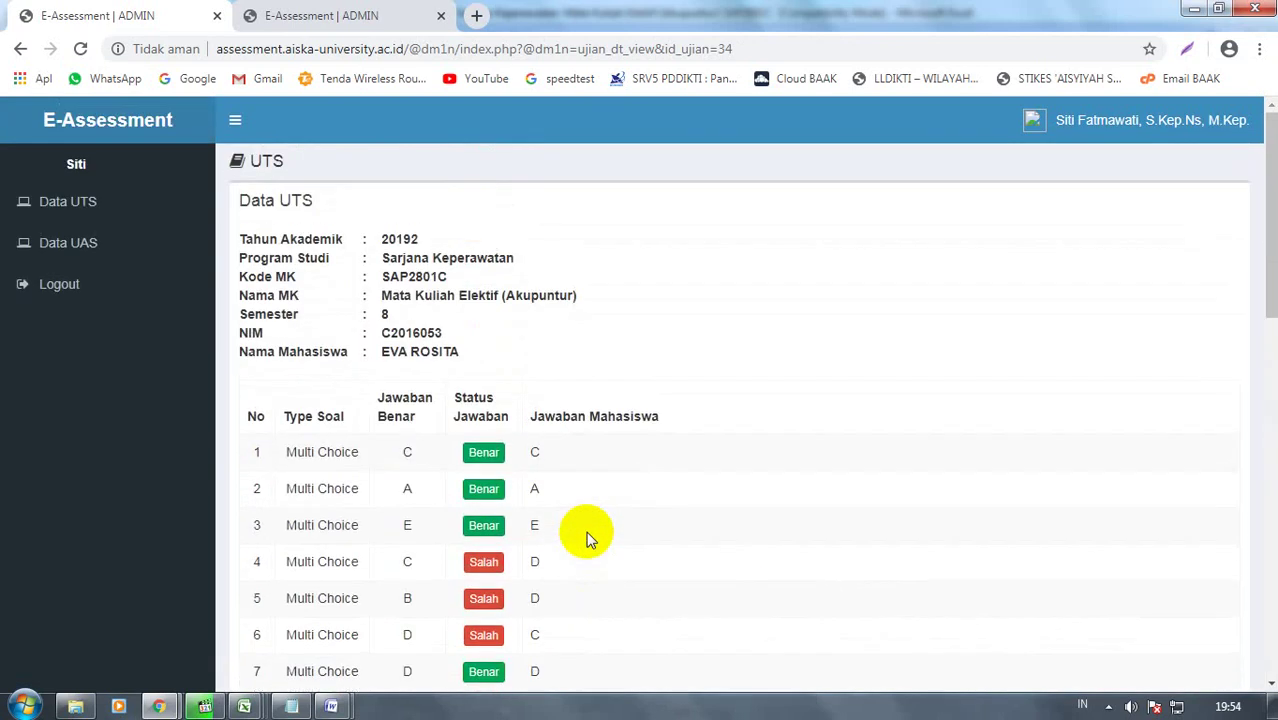
Return to the Data UTS list, then switch to the already open Tambah Data Soal UTS form
left_click(95, 207)
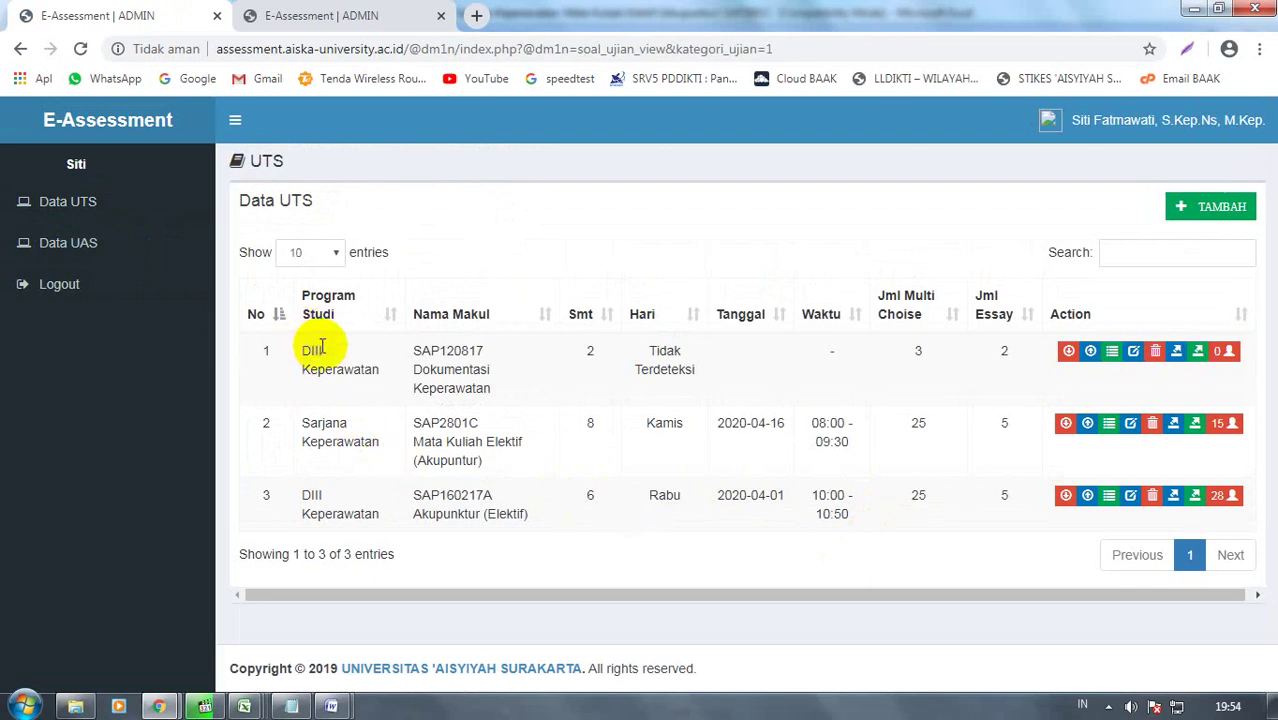
left_click(150, 268)
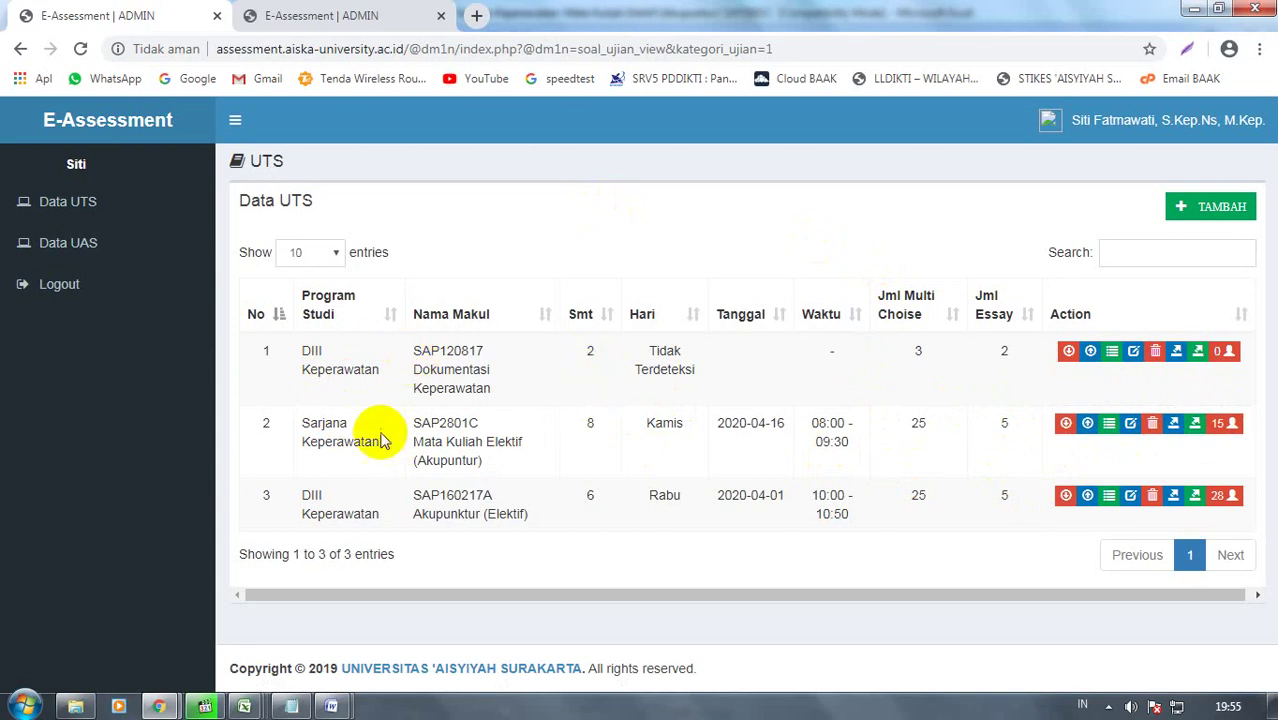
left_click(329, 18)
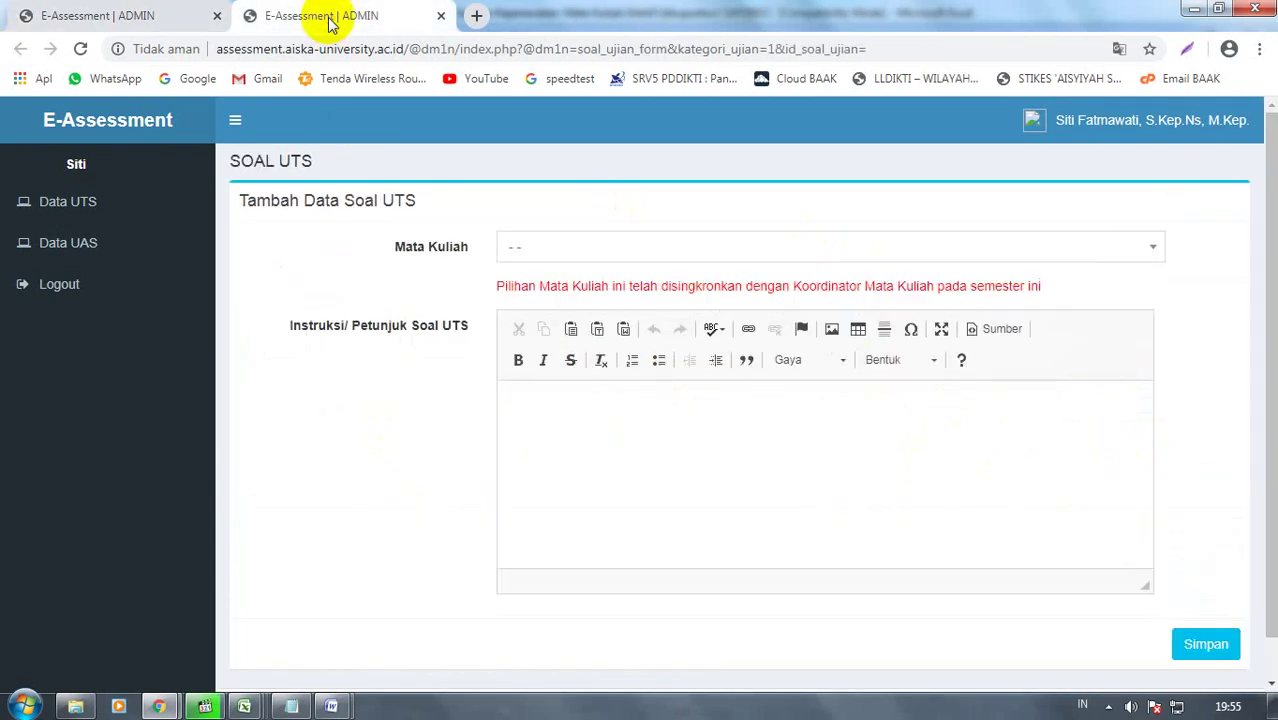
Examine the Mata Kuliah options in the Tambah Data Soal UTS form and compare them with the courses in the Data UTS list
left_click(553, 250)
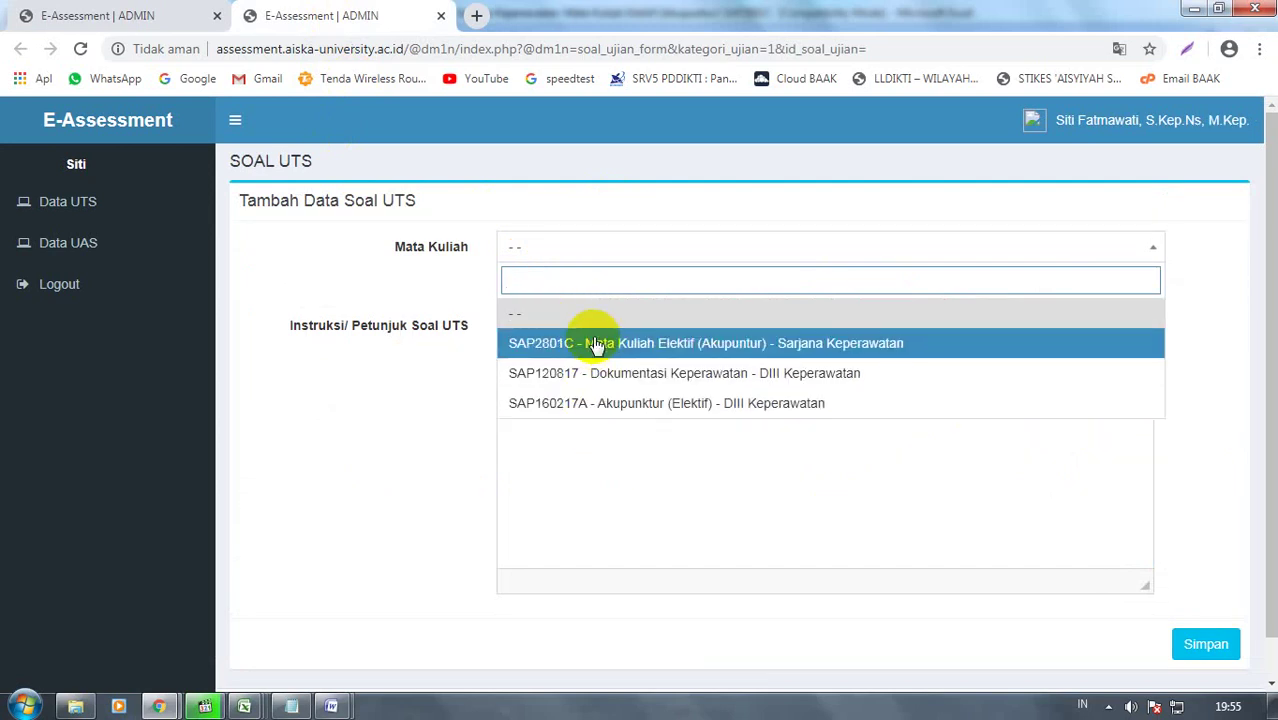
left_click(155, 16)
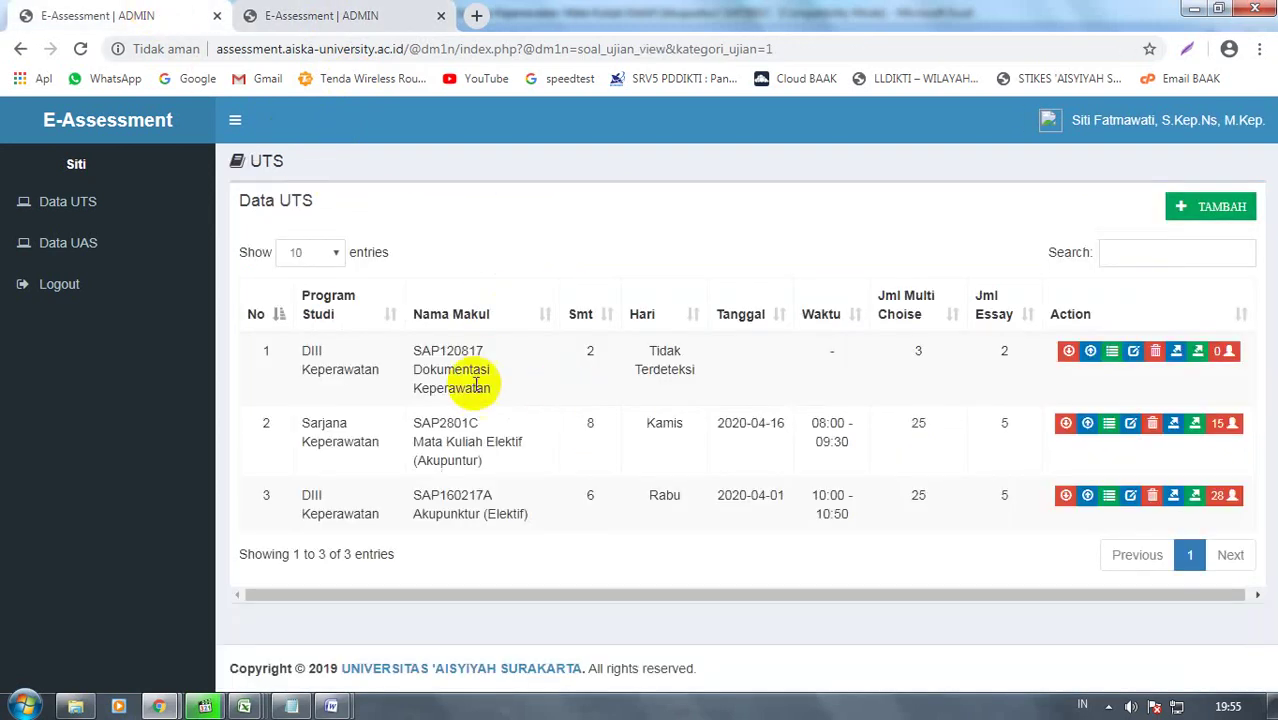
left_click(346, 22)
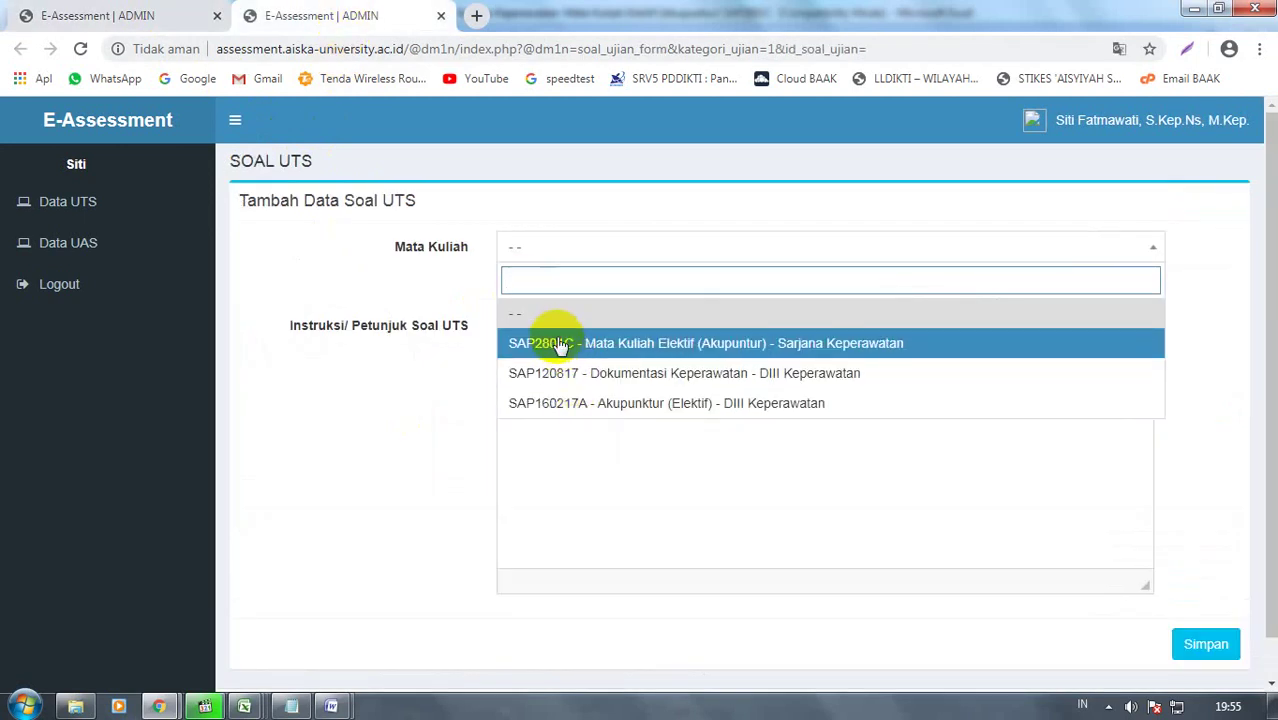
left_click(535, 253)
left_click(535, 253)
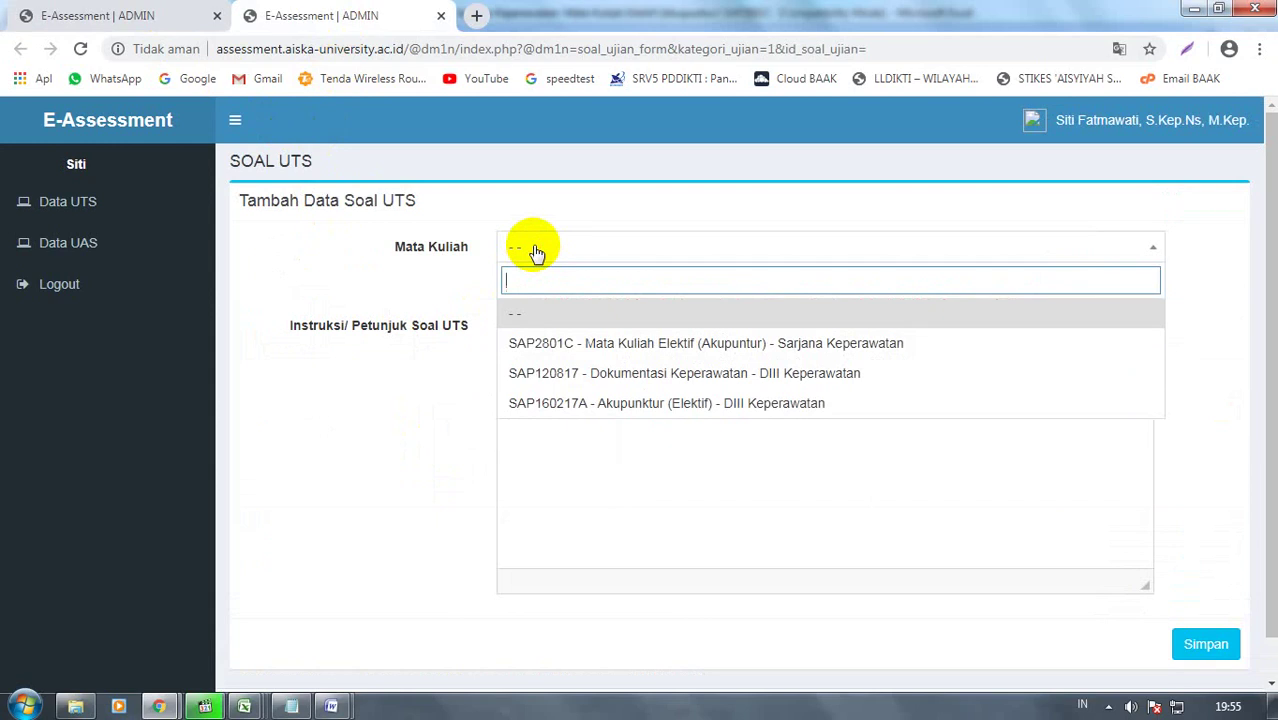
Leave the Tambah Data Soal UTS form without choosing a course and return to the Data UTS list
left_click(172, 16)
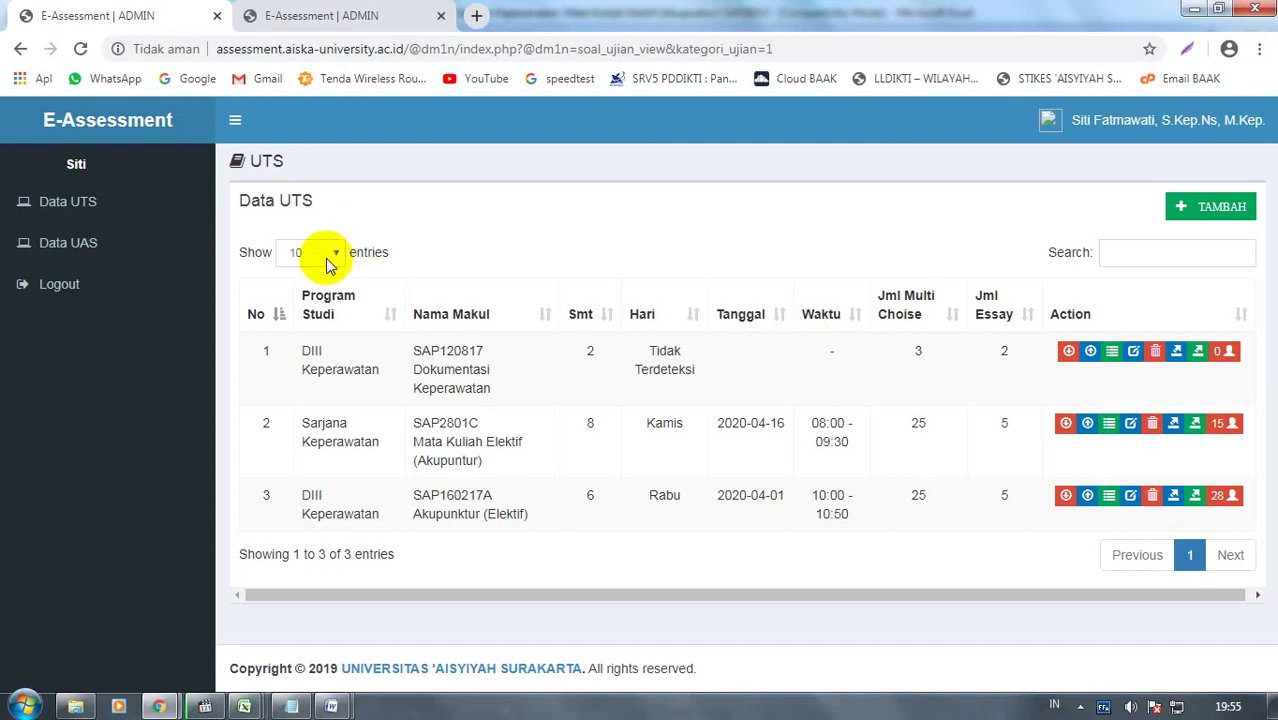
left_click(188, 262)
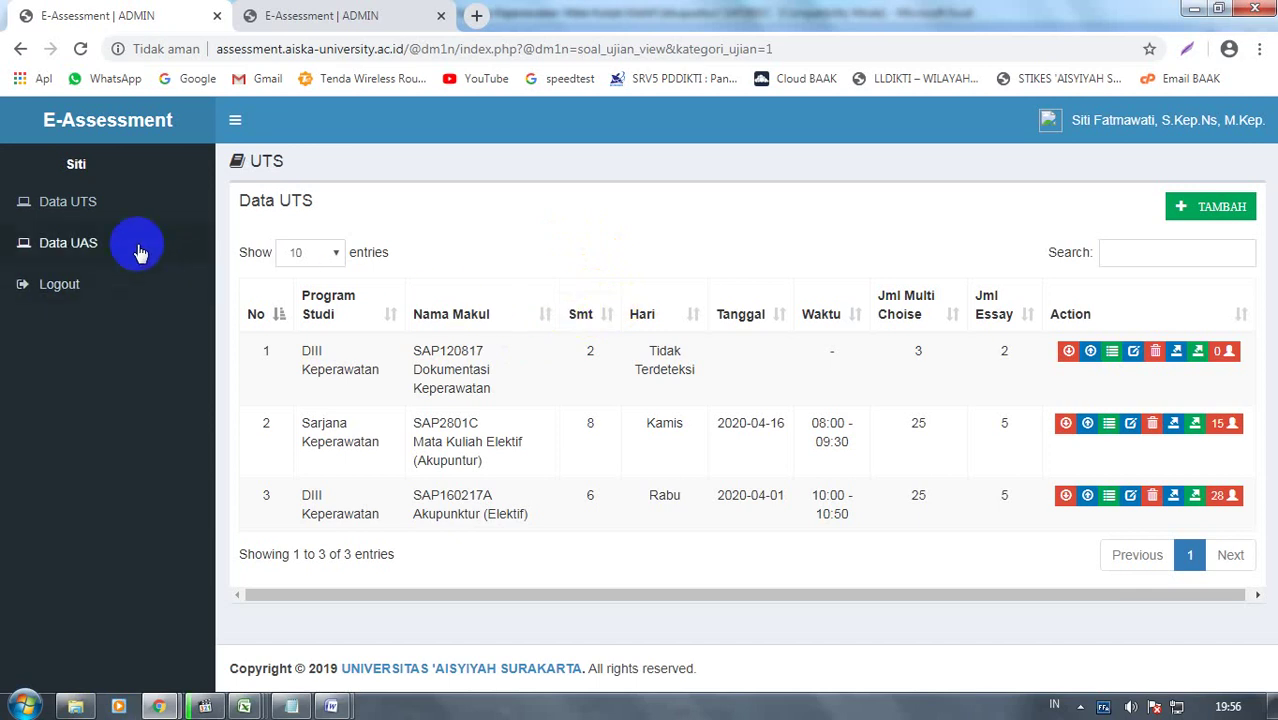
left_click(105, 193)
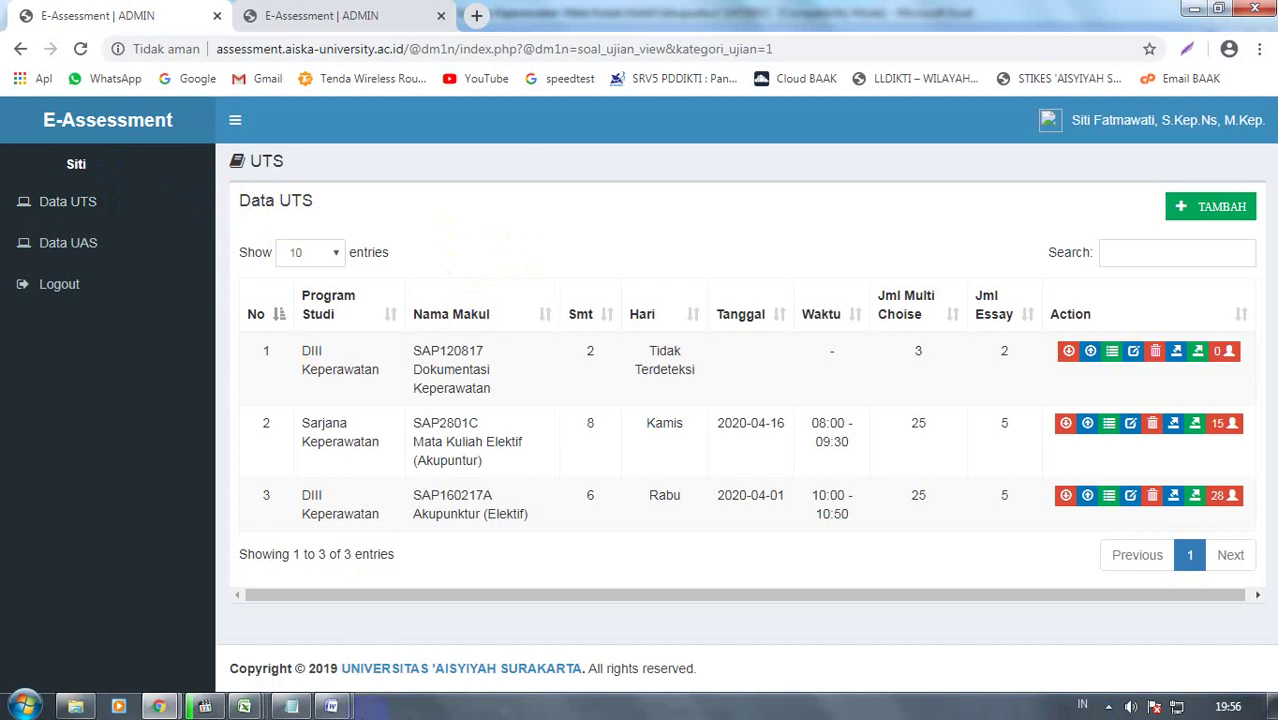
Switch to Document1 in Word and review the Langkah-langkah instructions from the beginning
mouse_move(333, 707)
left_click(445, 580)
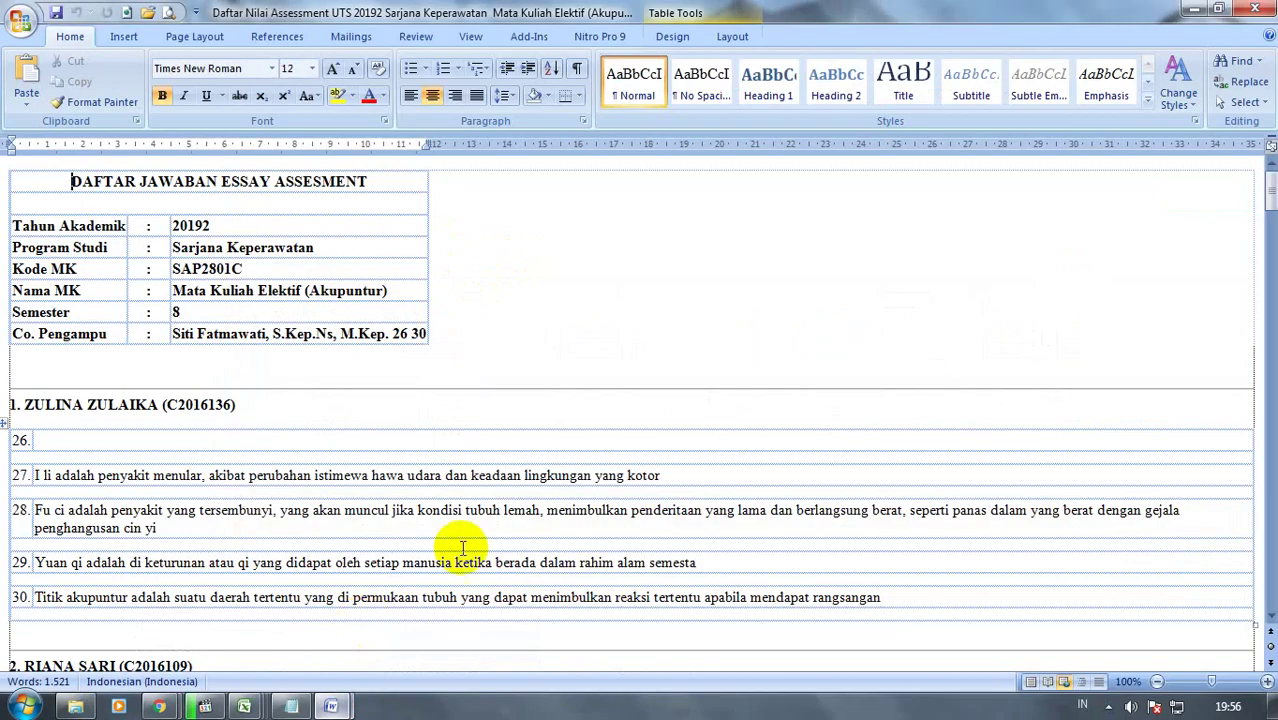
mouse_move(331, 707)
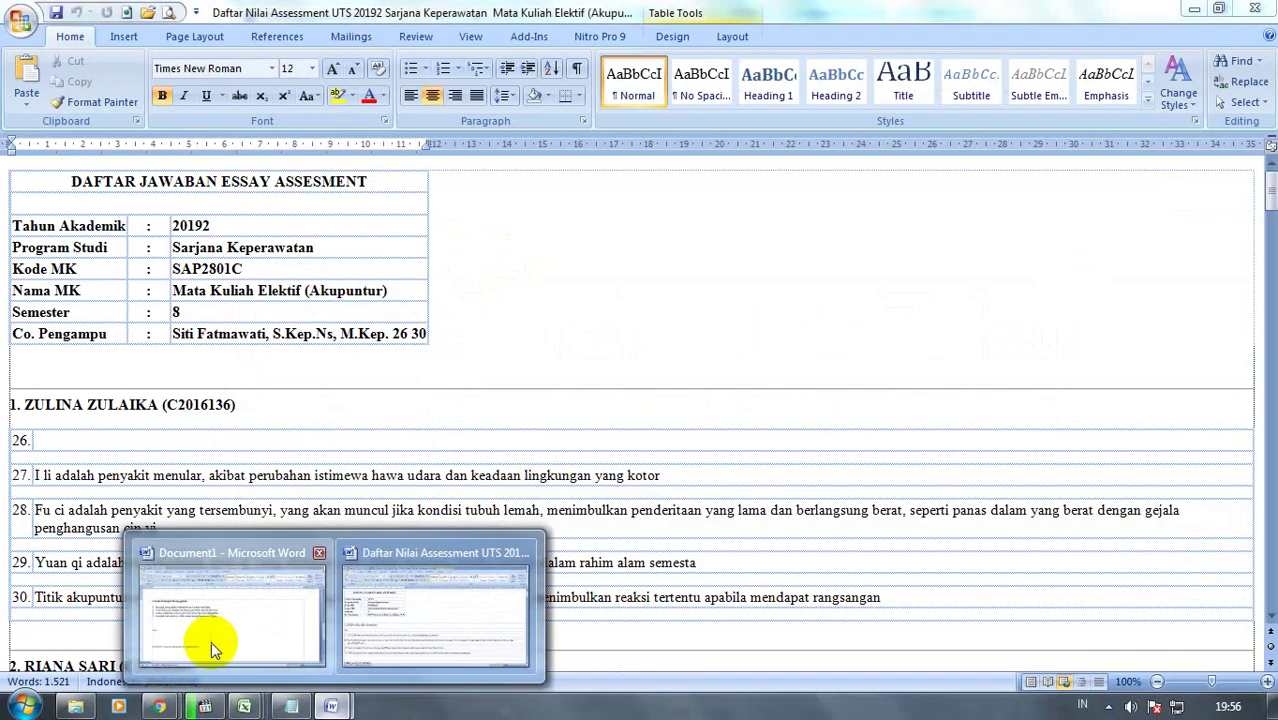
left_click(211, 641)
scroll(459, 508, "up", 5)
scroll(459, 508, "up", 5)
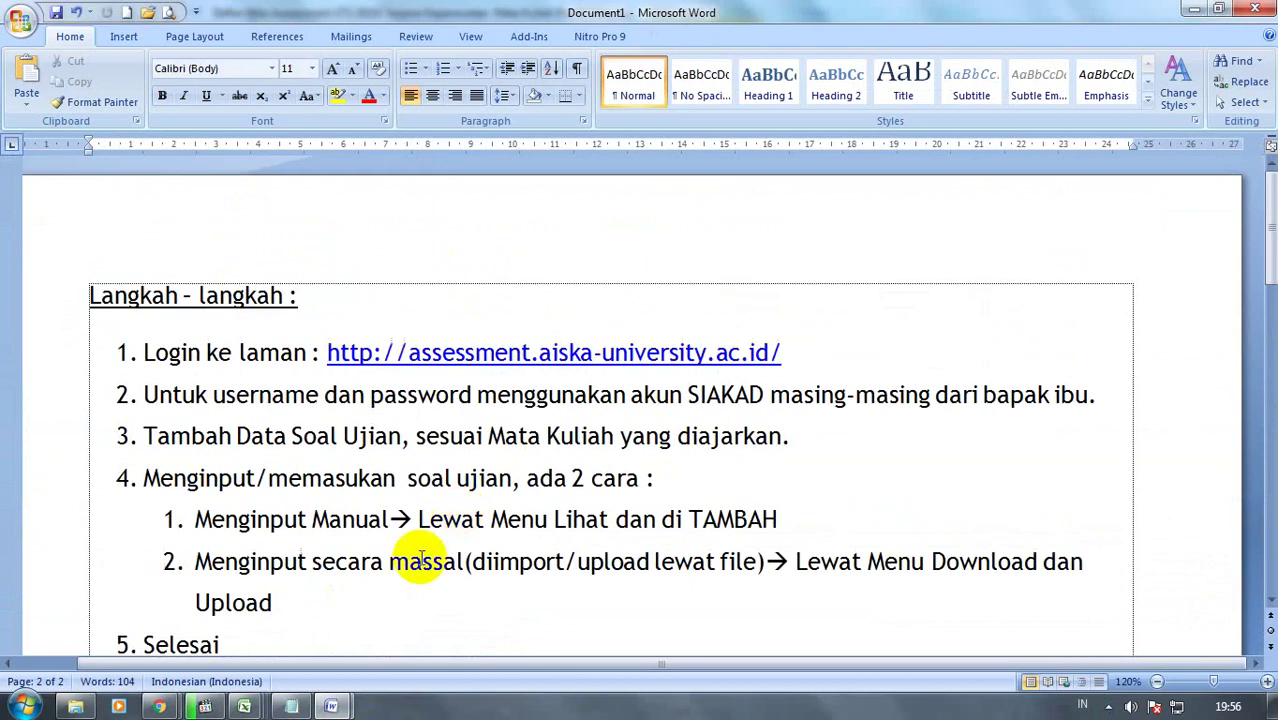
Switch to the pertanyaan file in Notepad, highlight the whole WhatsApp contact message, and clear the selection
left_click(291, 707)
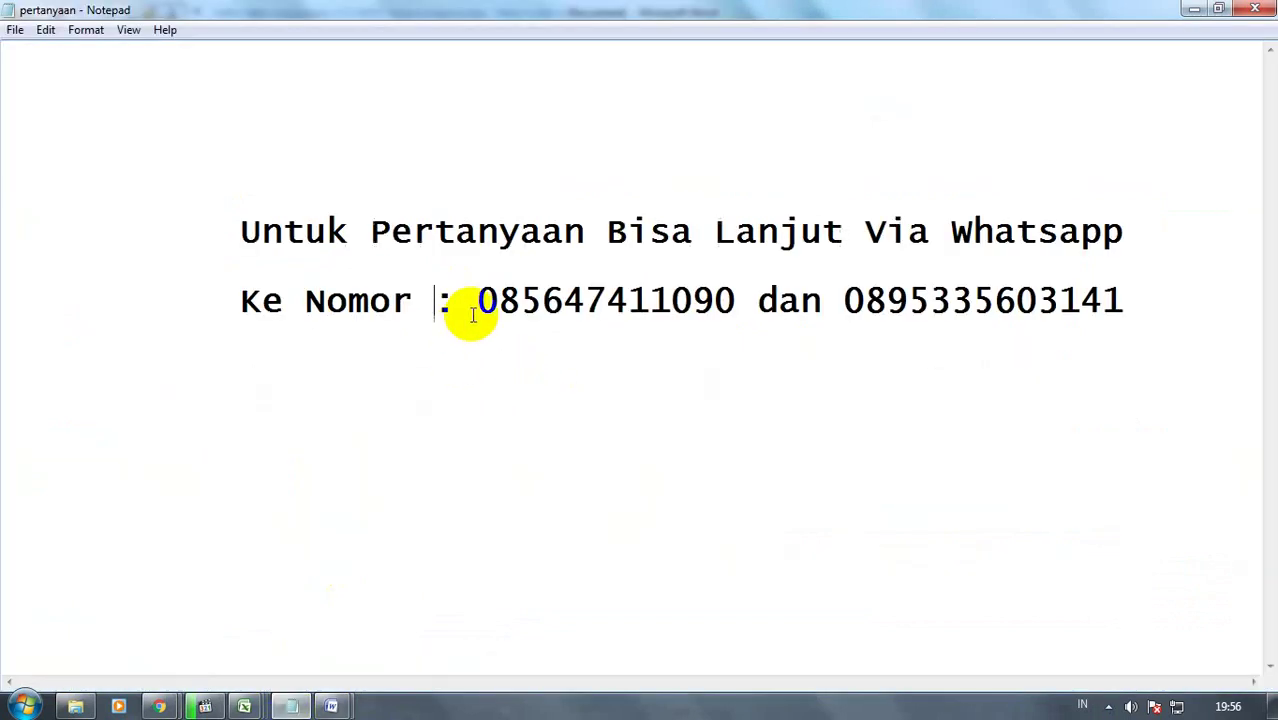
left_click_drag(482, 298, 500, 303)
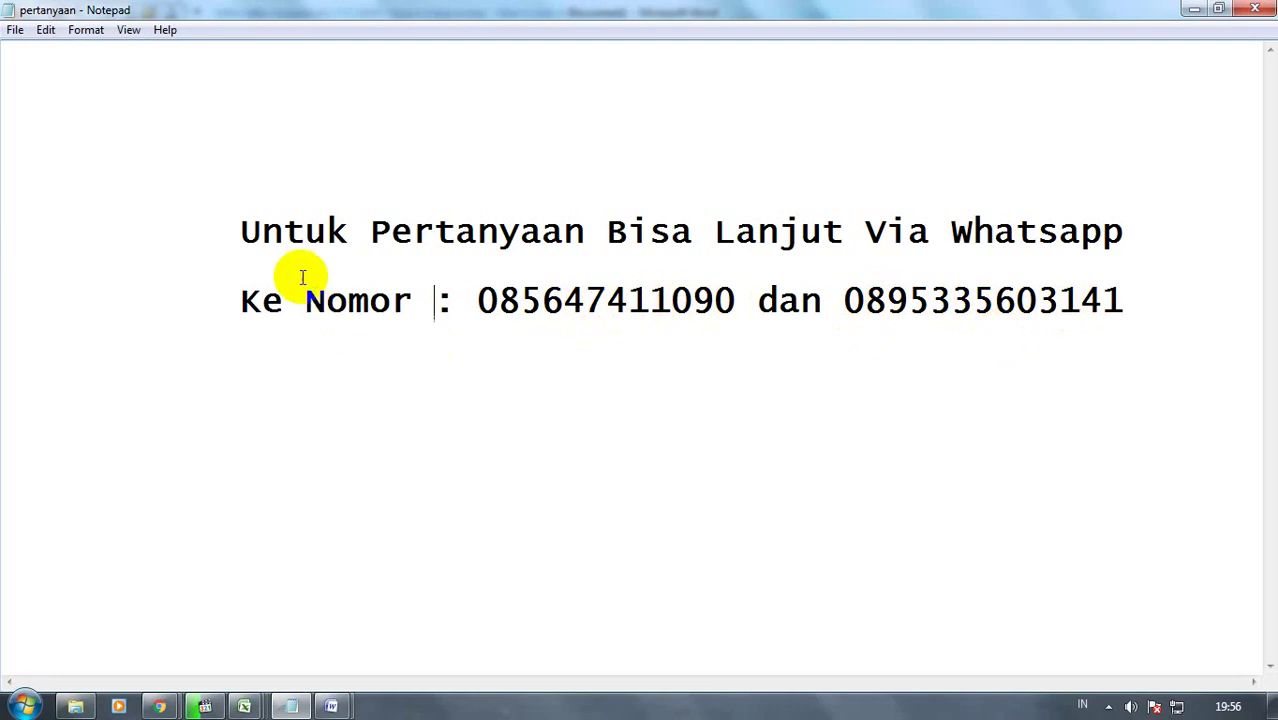
left_click_drag(242, 230, 1184, 322)
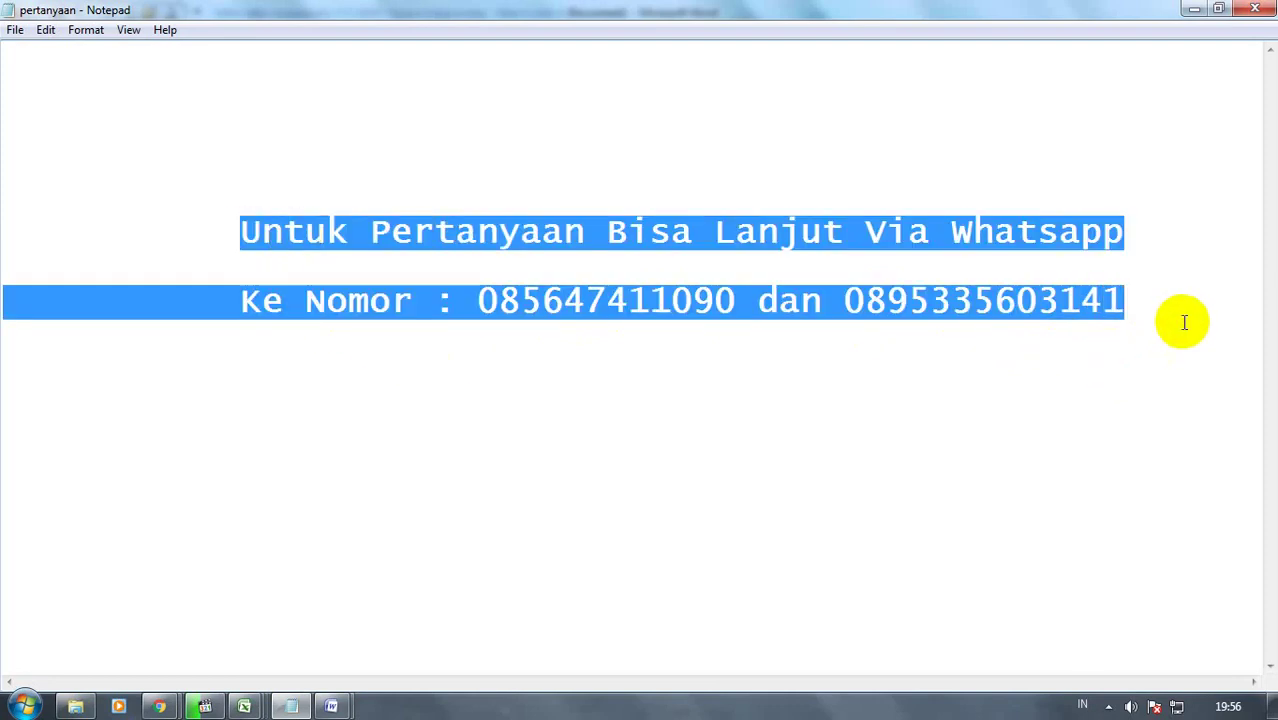
left_click(609, 376)
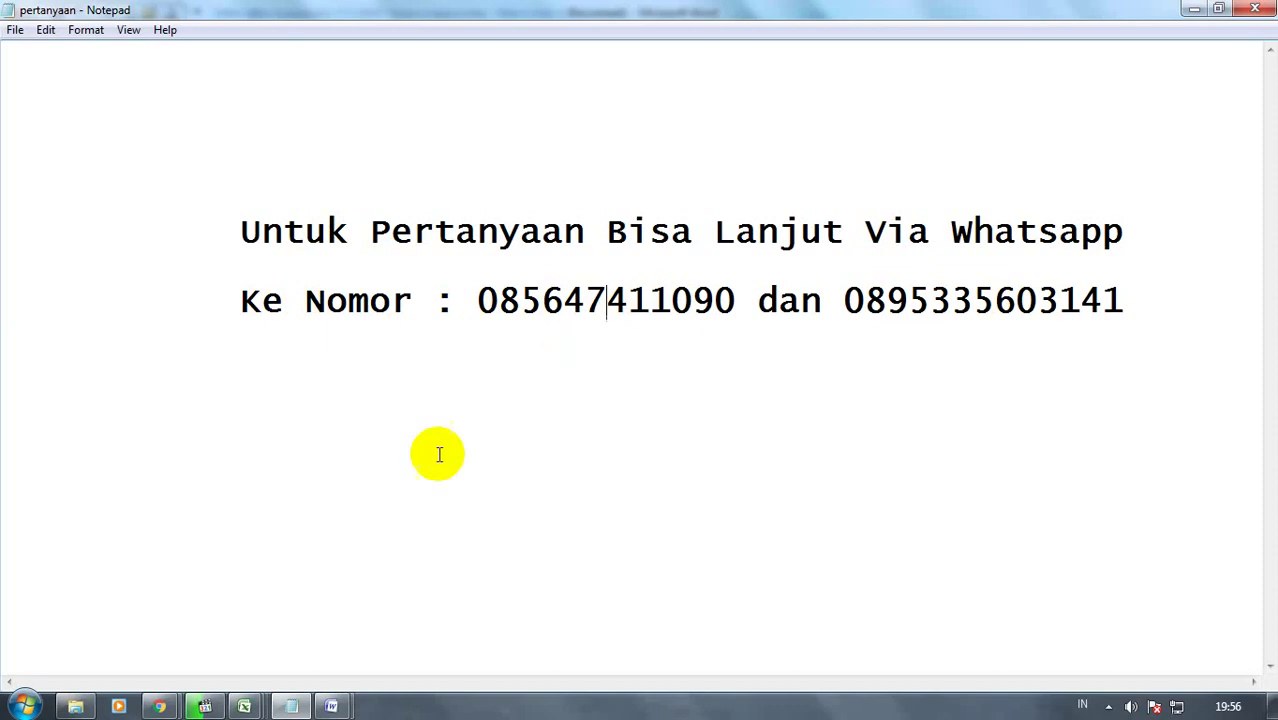
Switch back to the E-Assessment Data UTS list in Chrome
left_click(158, 706)
left_click(291, 615)
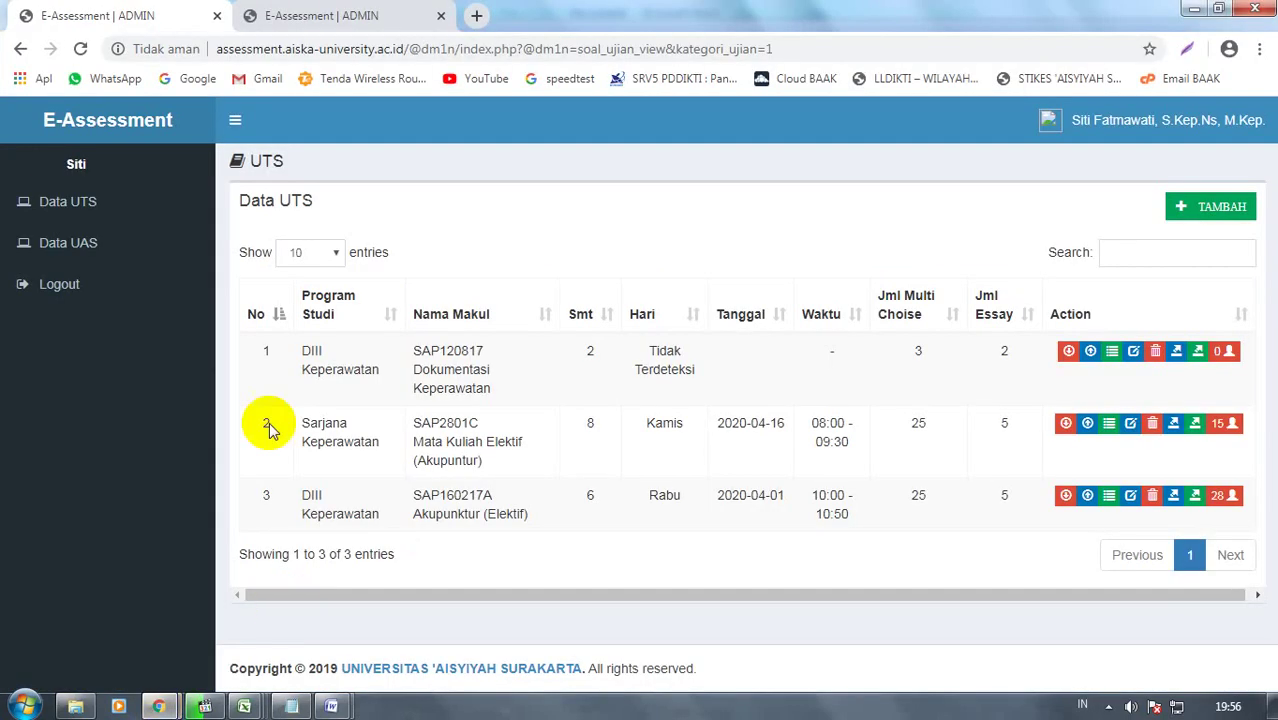